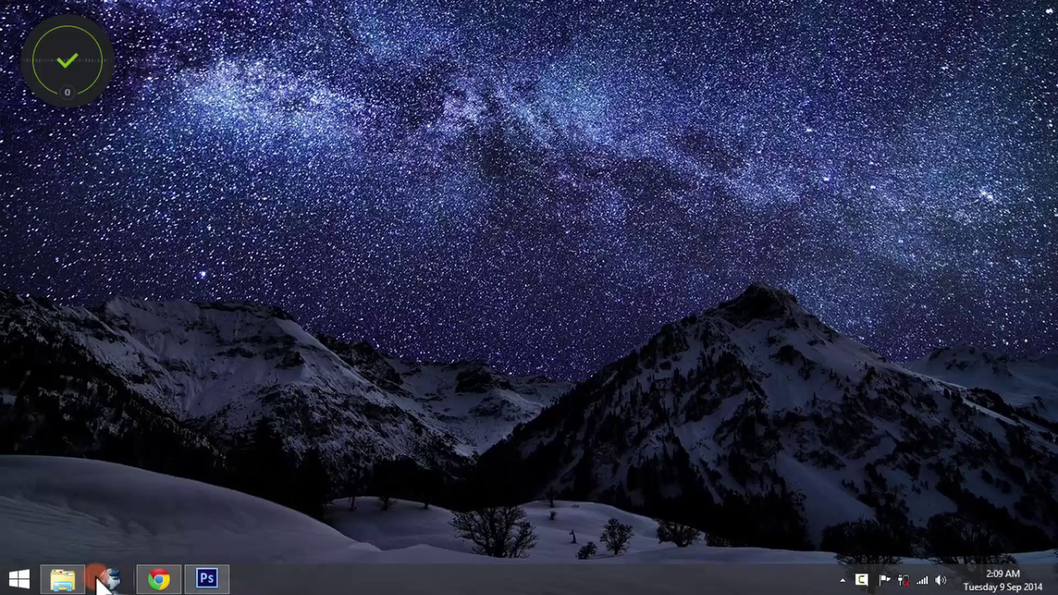
# Step: Open Business Card Mockup Vol.1.jpg from the Business Card folder and zoom in on the card front
pyautogui.click(78, 577)
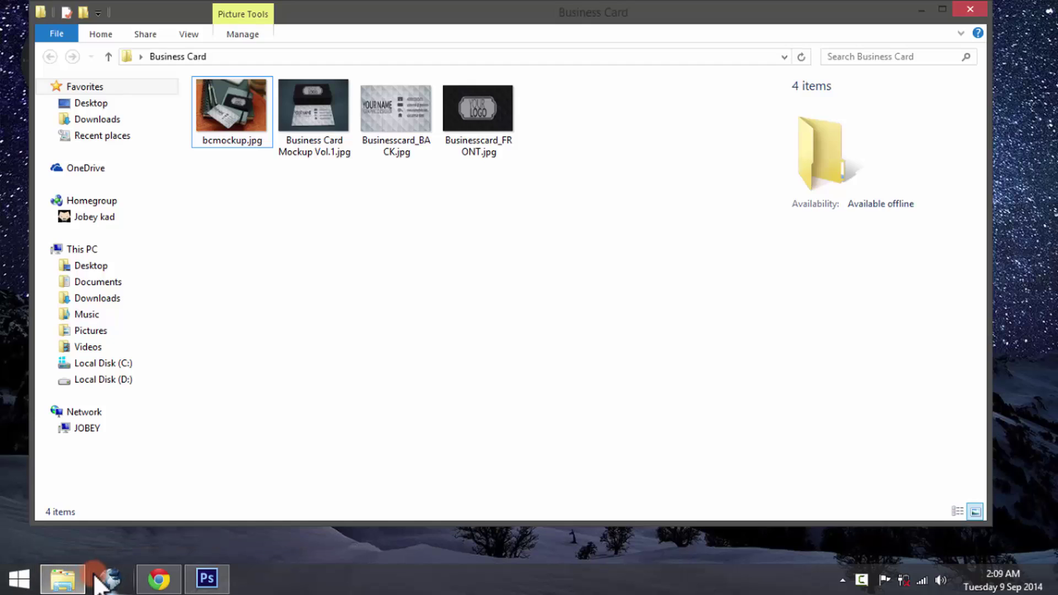
pyautogui.doubleClick(304, 99)
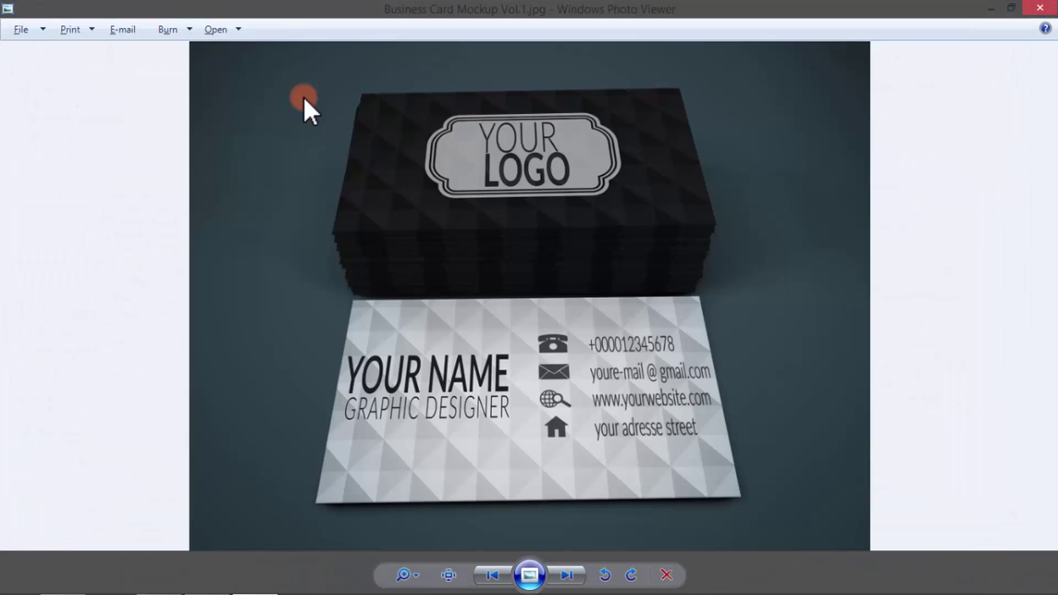
pyautogui.scroll(2, 669, 395)
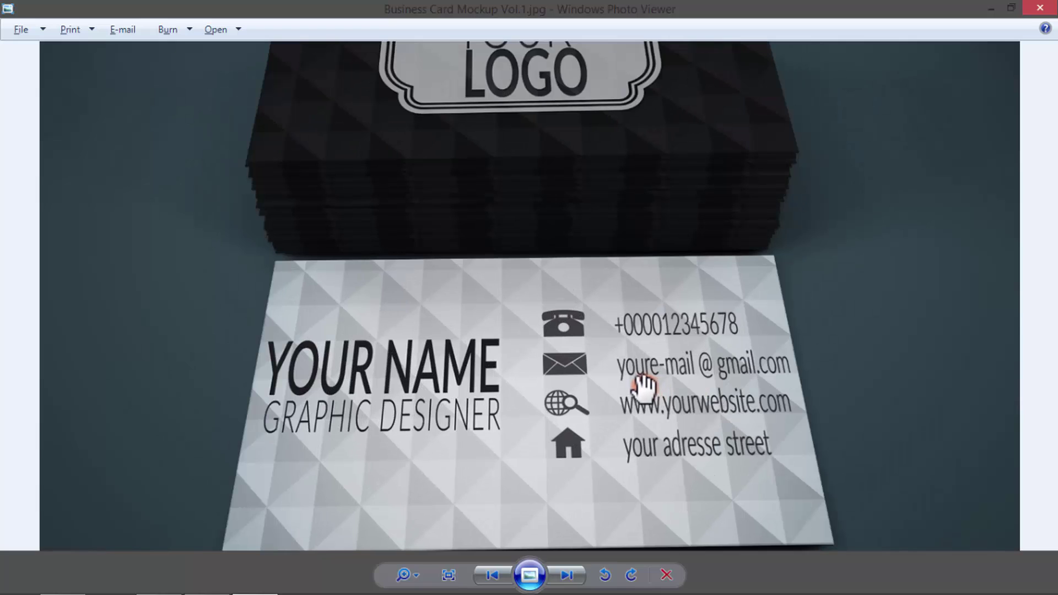
pyautogui.moveTo(643, 378); pyautogui.dragTo(632, 356)
pyautogui.scroll(-3, 631, 353)
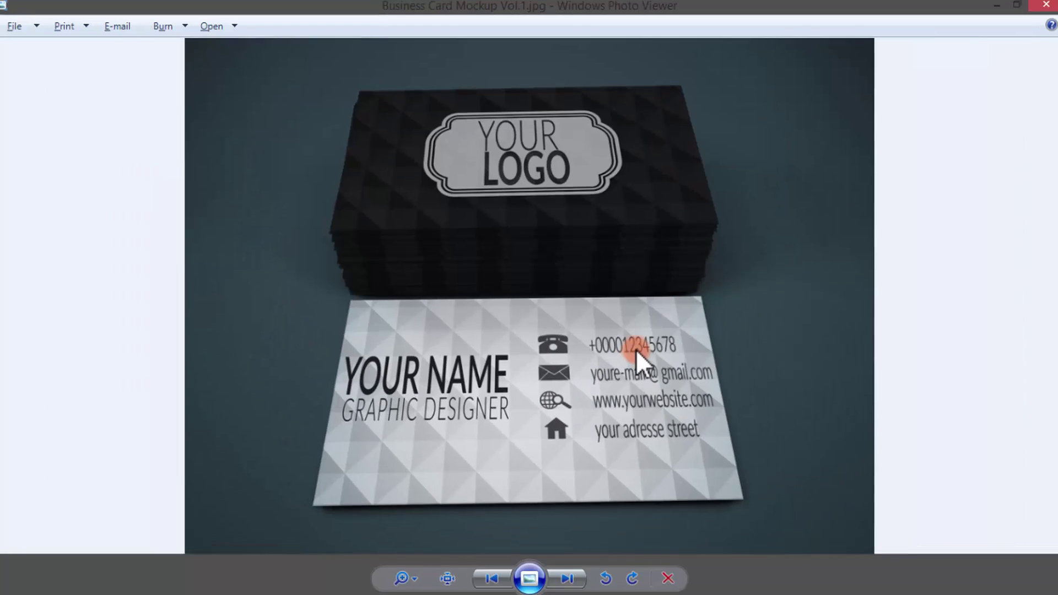
# Step: Browse through the remaining mockup photos to the dark card back image
pyautogui.press('Right')
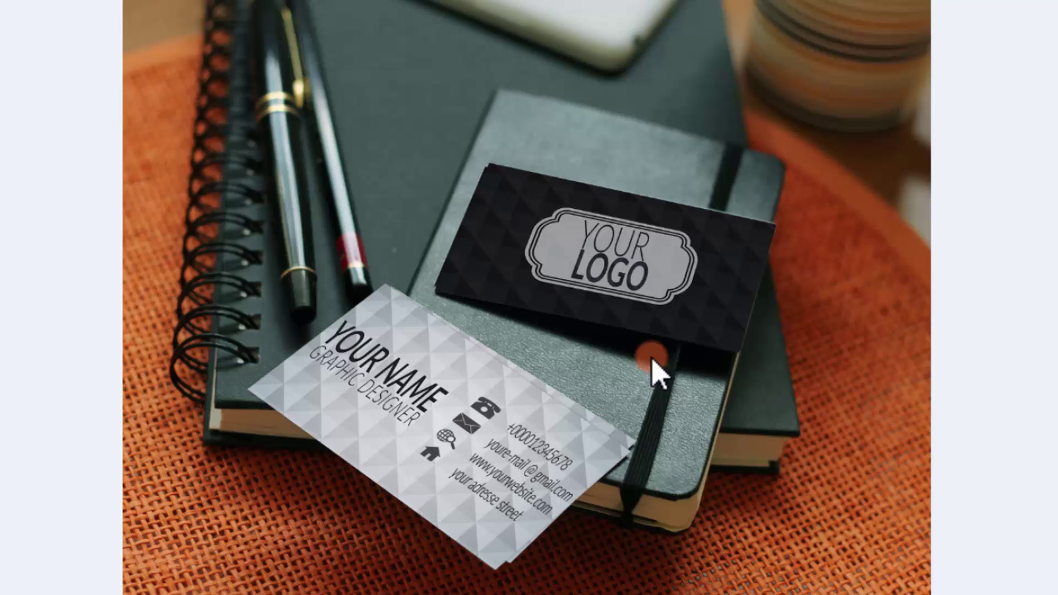
pyautogui.press('Right')
pyautogui.press('Right')
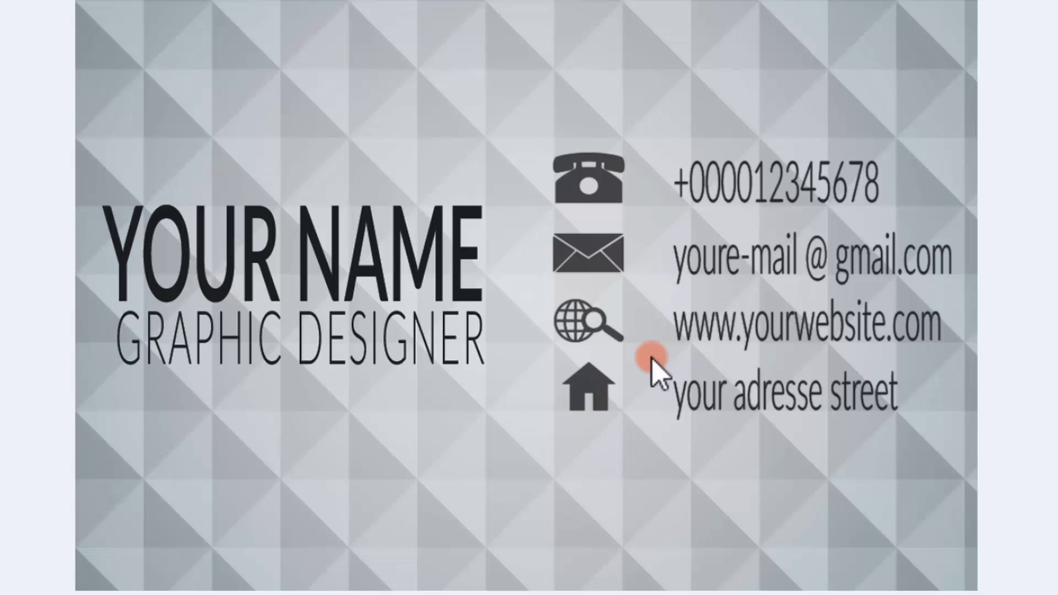
pyautogui.press('Right')
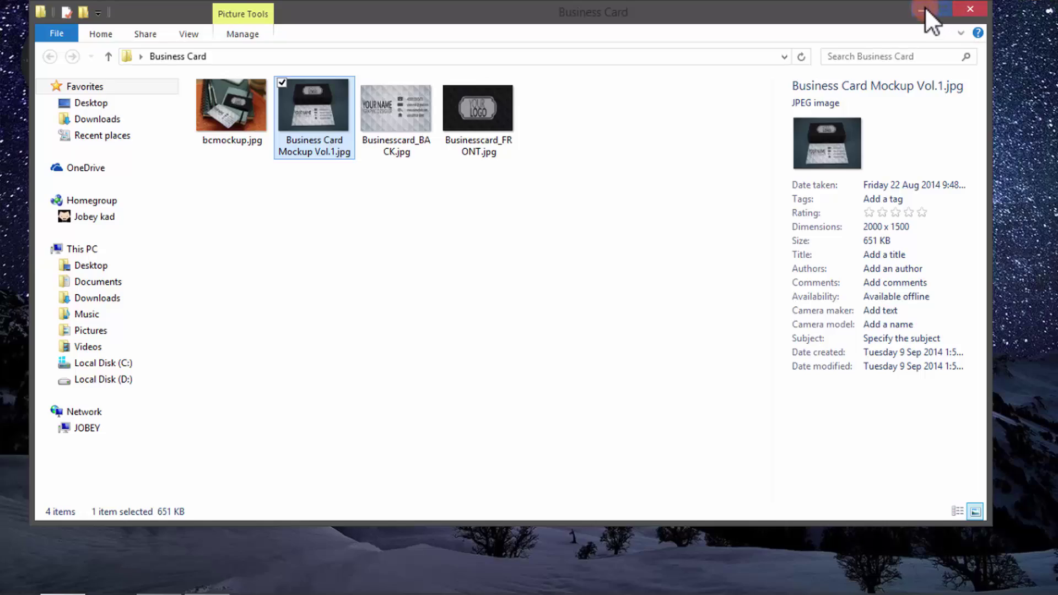
# Step: Minimize the Business Card folder window to clear the desktop
pyautogui.click(925, 8)
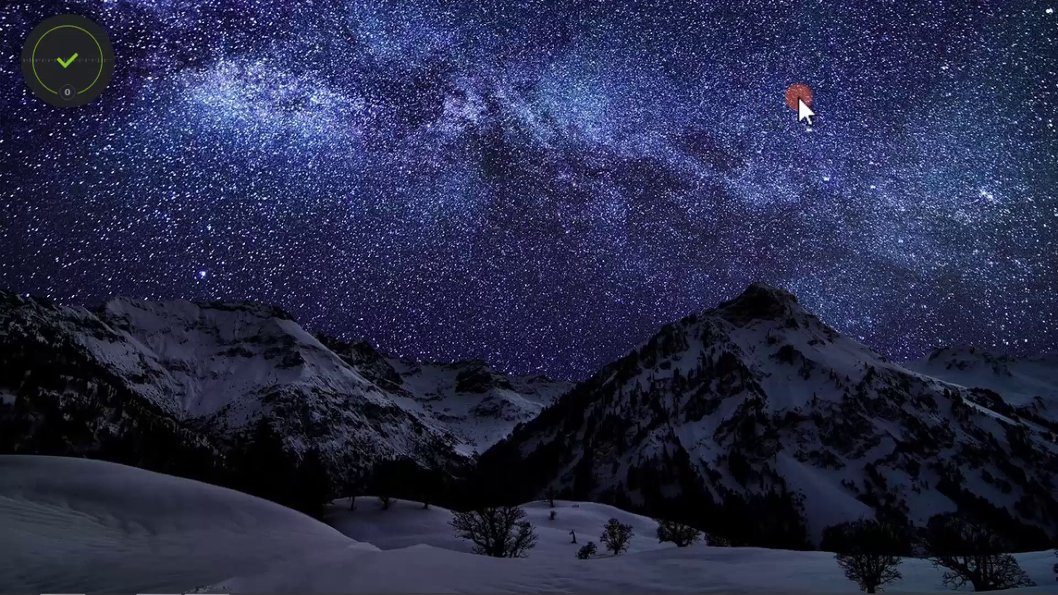
# Step: Bring up Chrome on the Font Squirrel Lato page, scroll through its specimens, then minimize it
pyautogui.moveTo(442, 589)
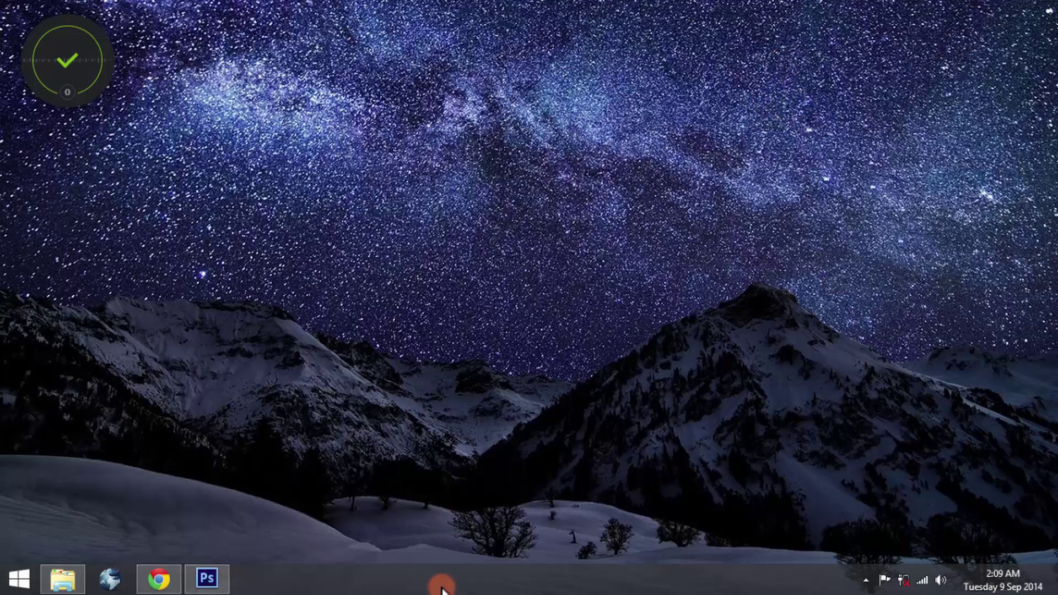
pyautogui.click(159, 578)
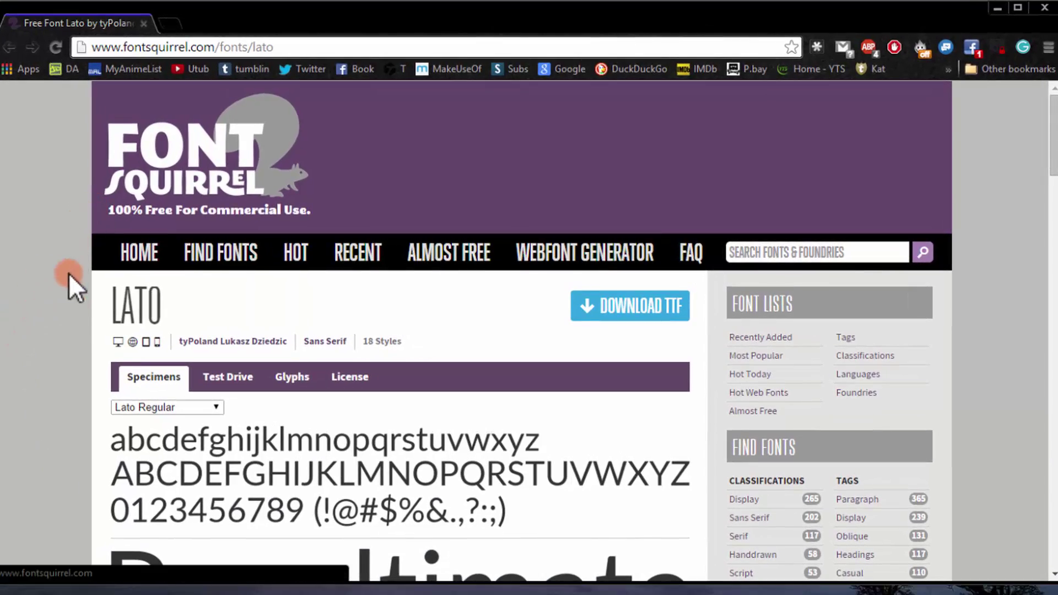
pyautogui.scroll(-2, 80, 313)
pyautogui.scroll(-8, 84, 313)
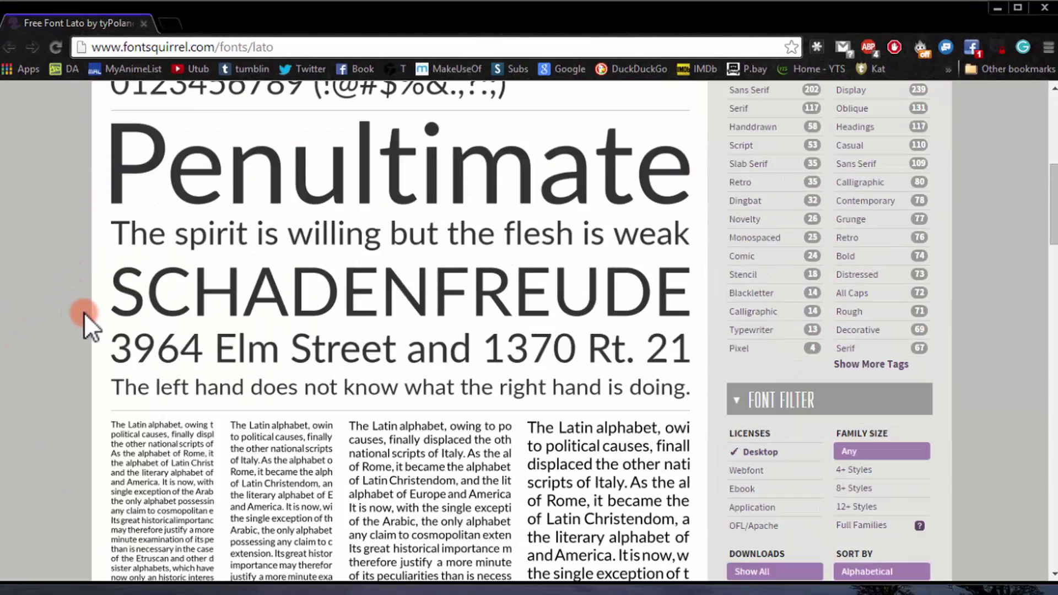
pyautogui.scroll(2, 78, 311)
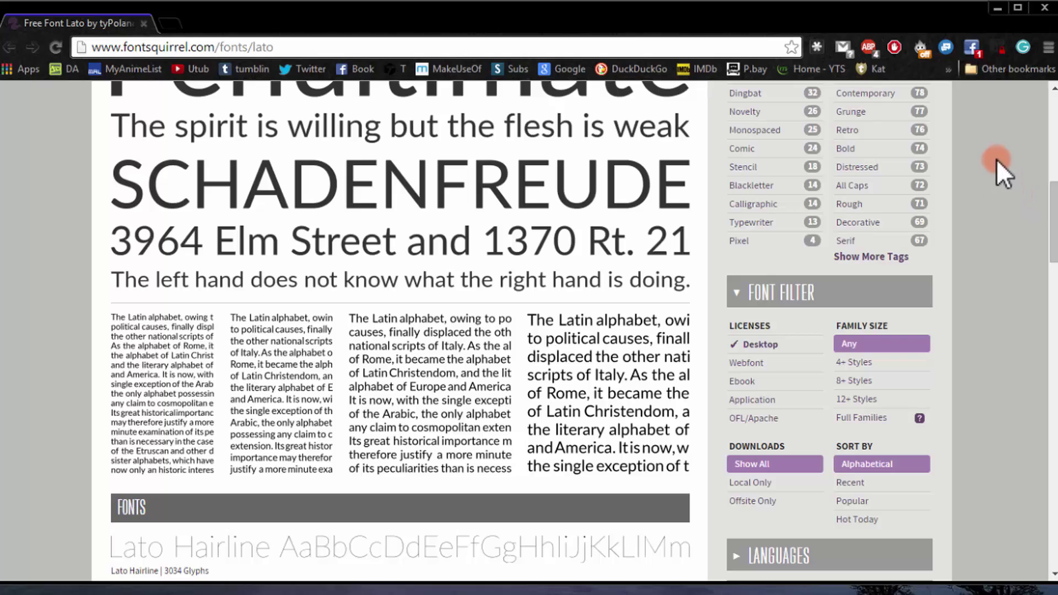
pyautogui.click(998, 8)
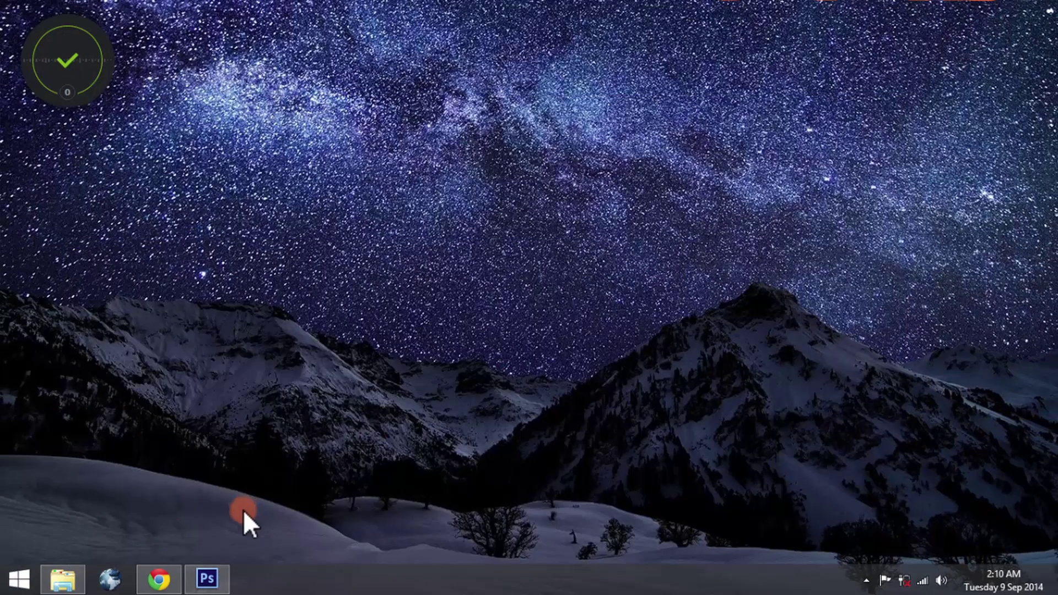
# Step: Launch Photoshop and create a new white 1000 × 1000 px document at 300 ppi
pyautogui.click(222, 576)
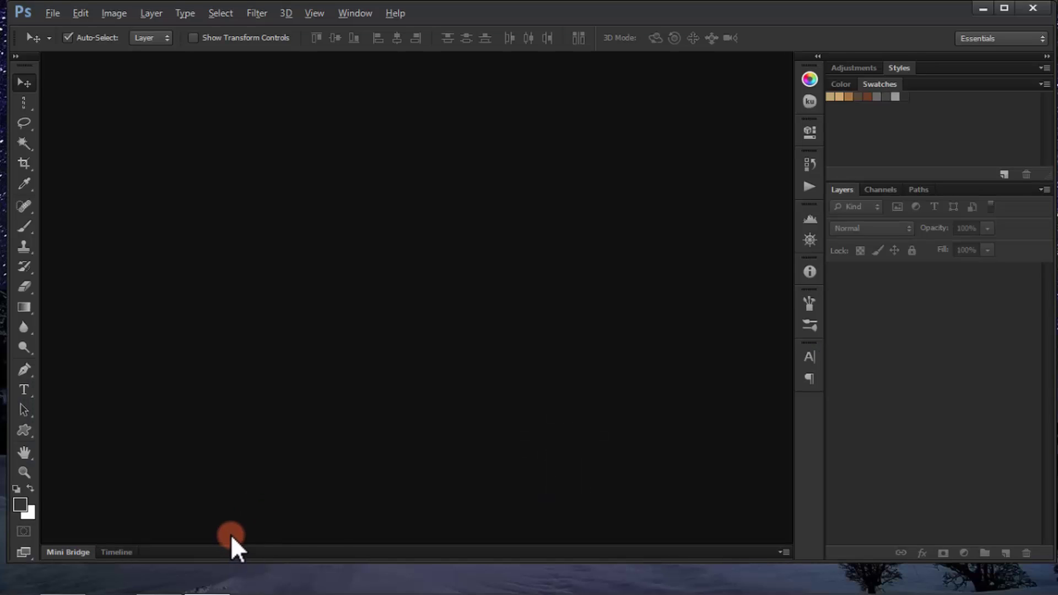
pyautogui.click(60, 15)
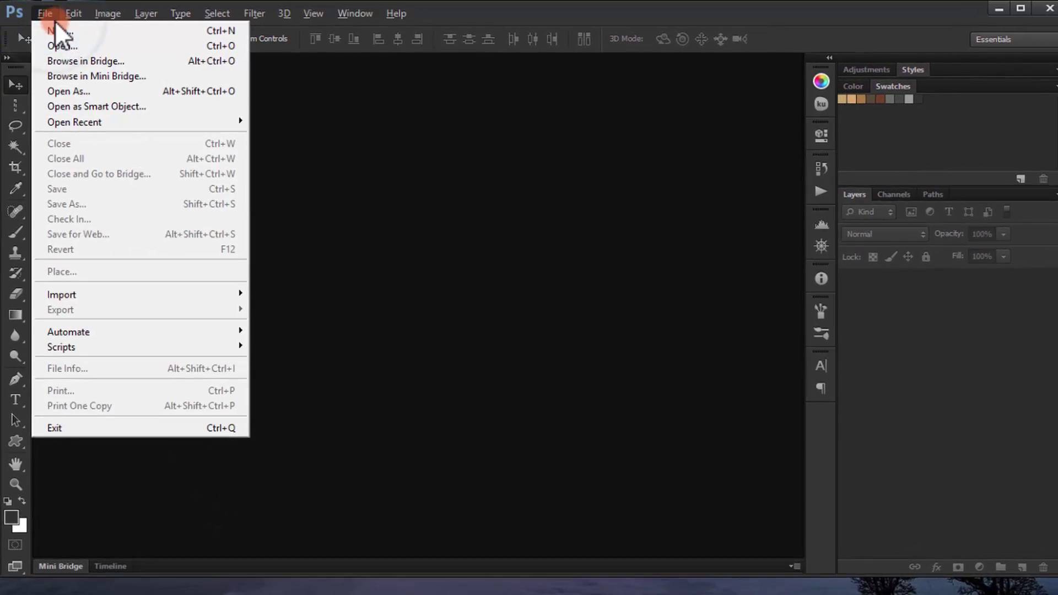
pyautogui.click(64, 30)
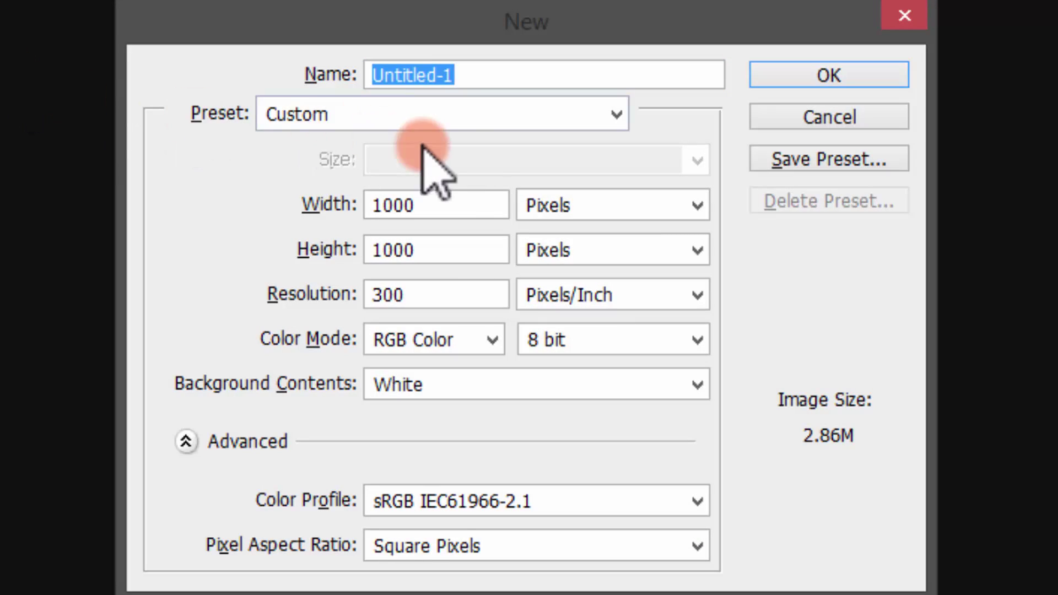
pyautogui.moveTo(472, 212); pyautogui.dragTo(355, 224)
pyautogui.moveTo(449, 247); pyautogui.dragTo(319, 248)
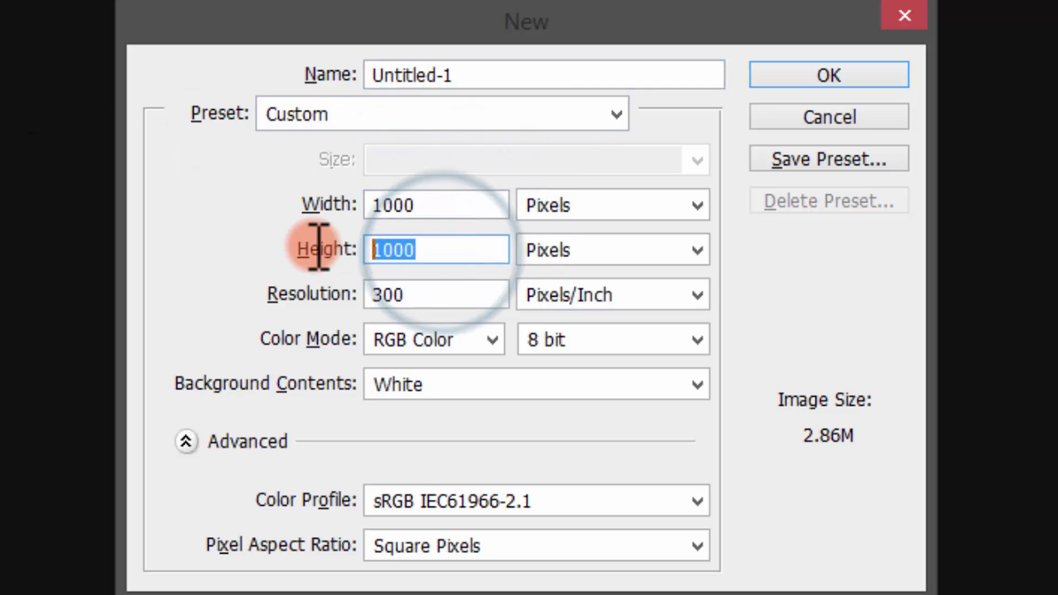
pyautogui.moveTo(421, 297); pyautogui.dragTo(361, 317)
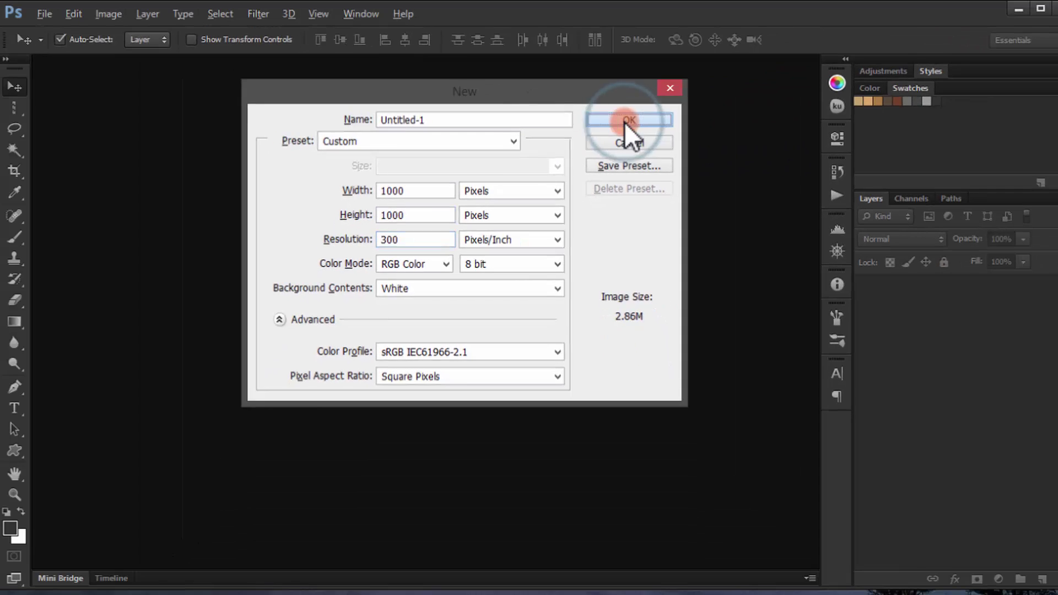
pyautogui.click(829, 75)
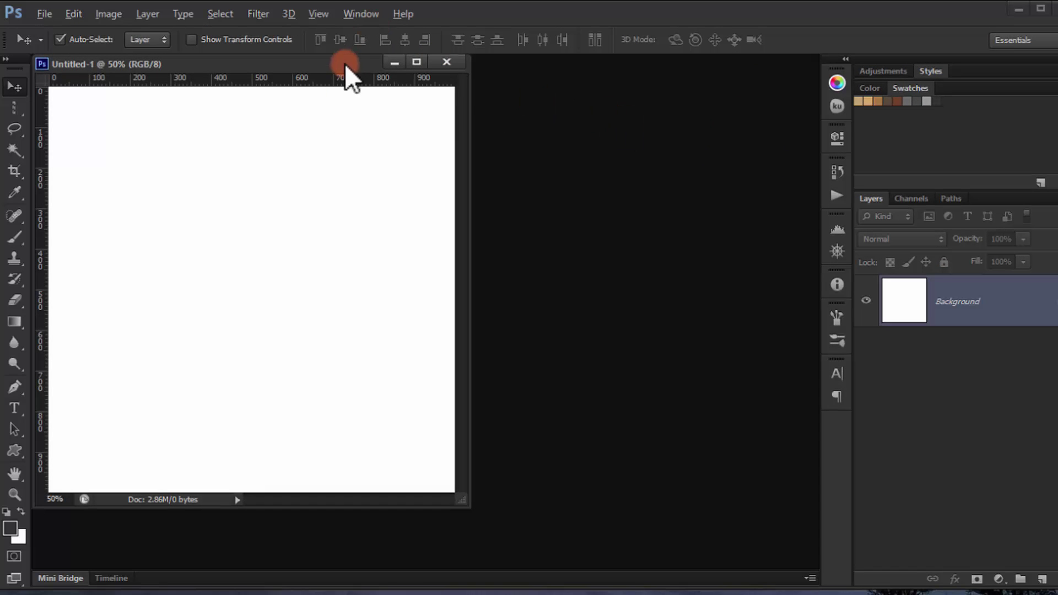
# Step: Dock the document as a tab and draw a 500 × 500 px rectangle with the Rectangle Tool
pyautogui.moveTo(293, 65); pyautogui.dragTo(343, 65)
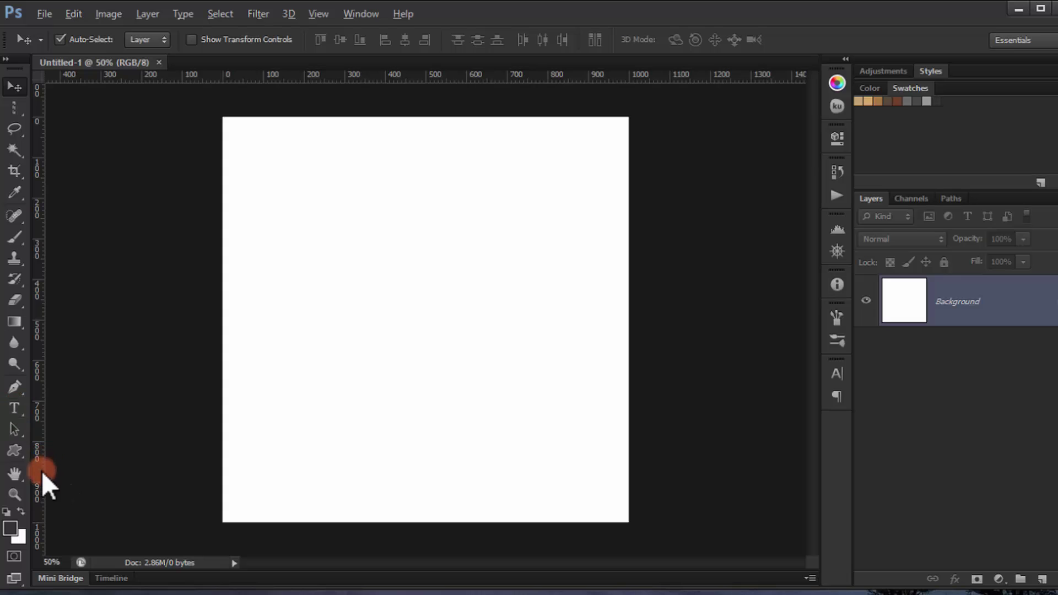
pyautogui.click(22, 455)
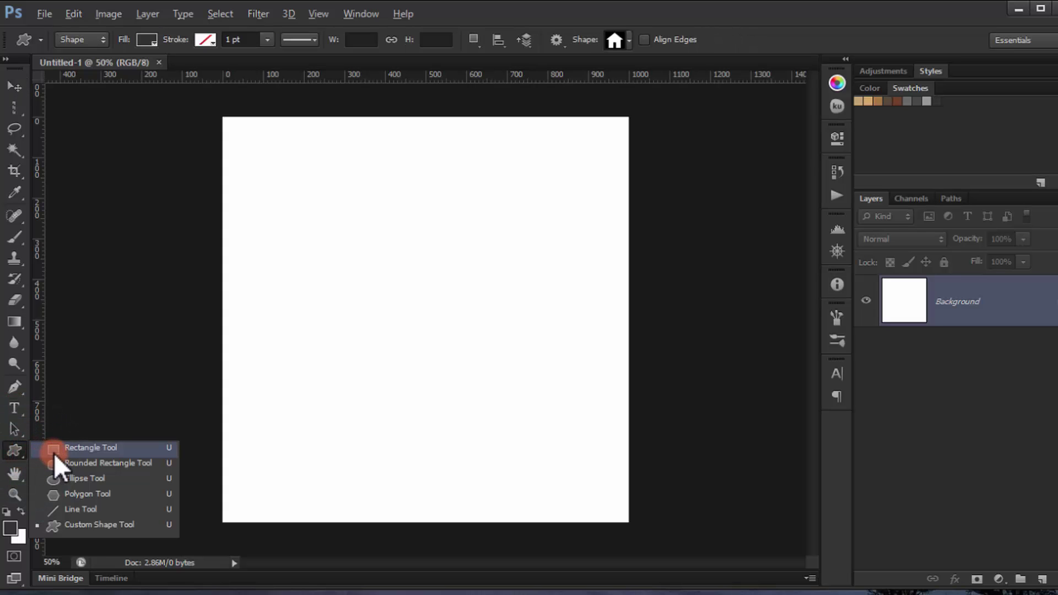
pyautogui.click(58, 452)
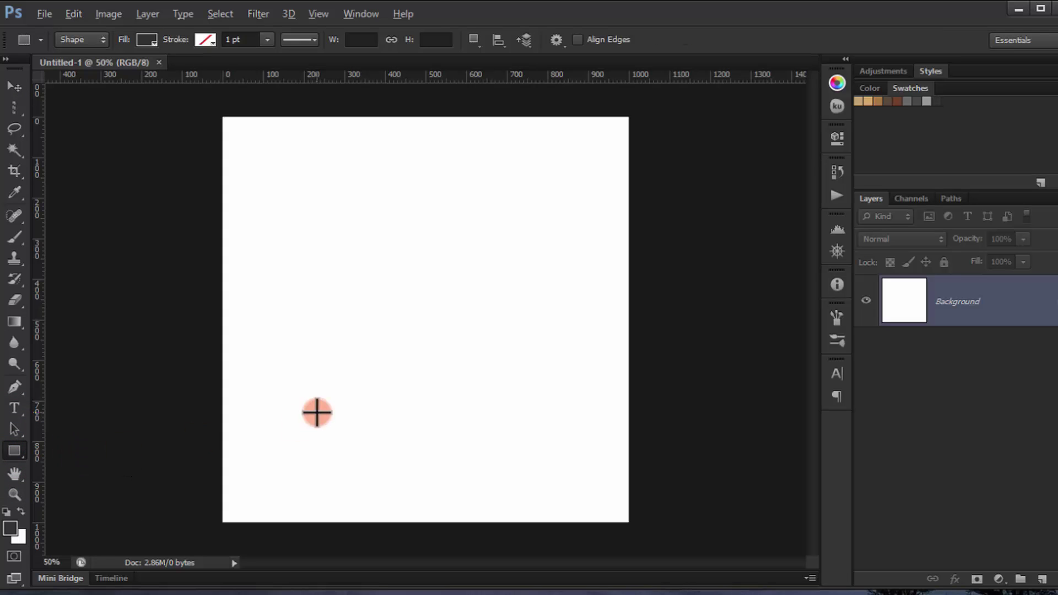
pyautogui.click(365, 272)
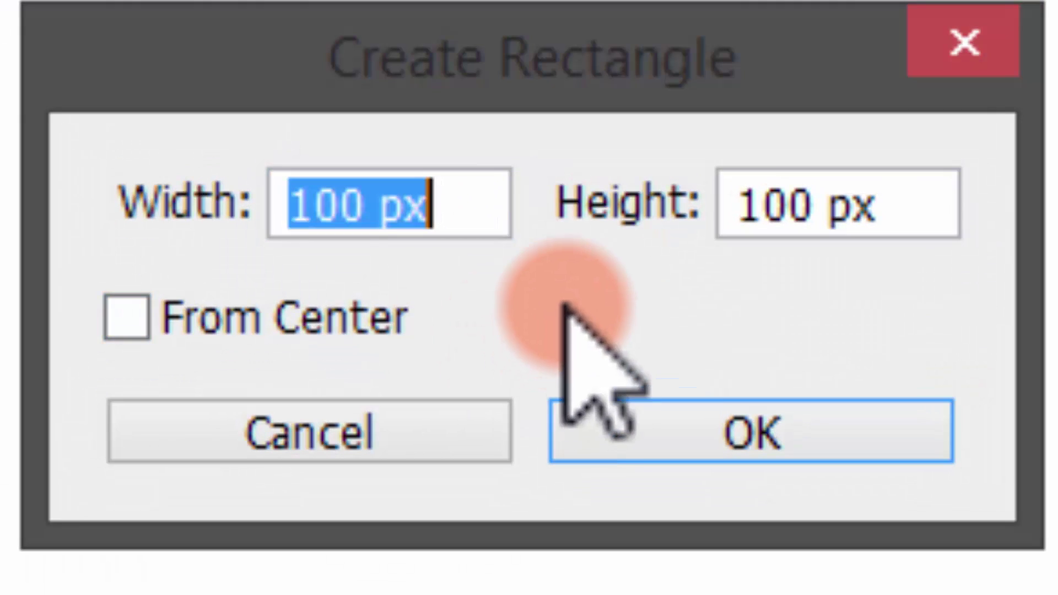
pyautogui.write('500')
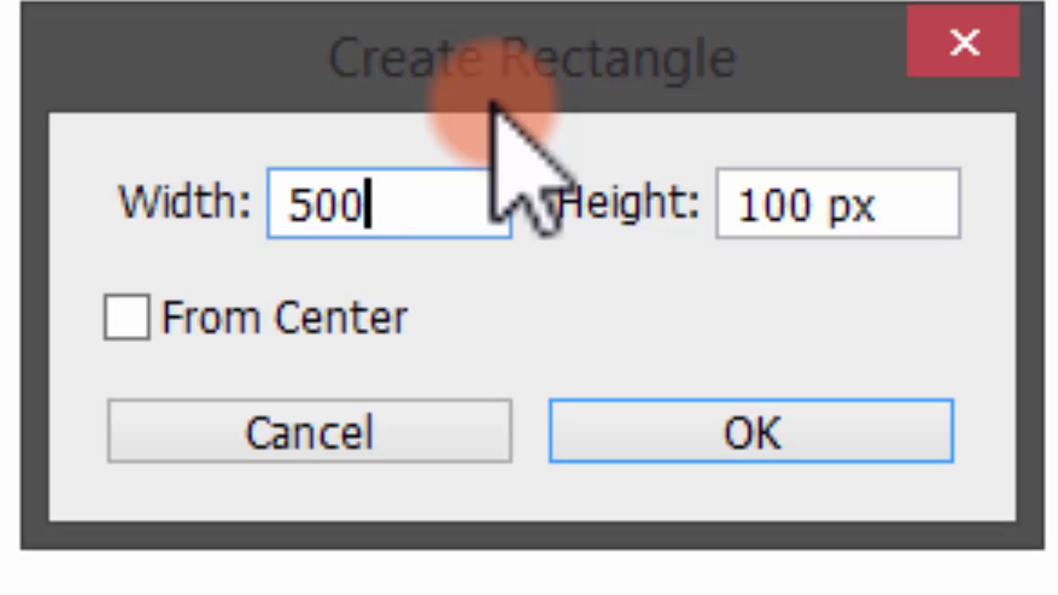
pyautogui.press('Tab')
pyautogui.write('500')
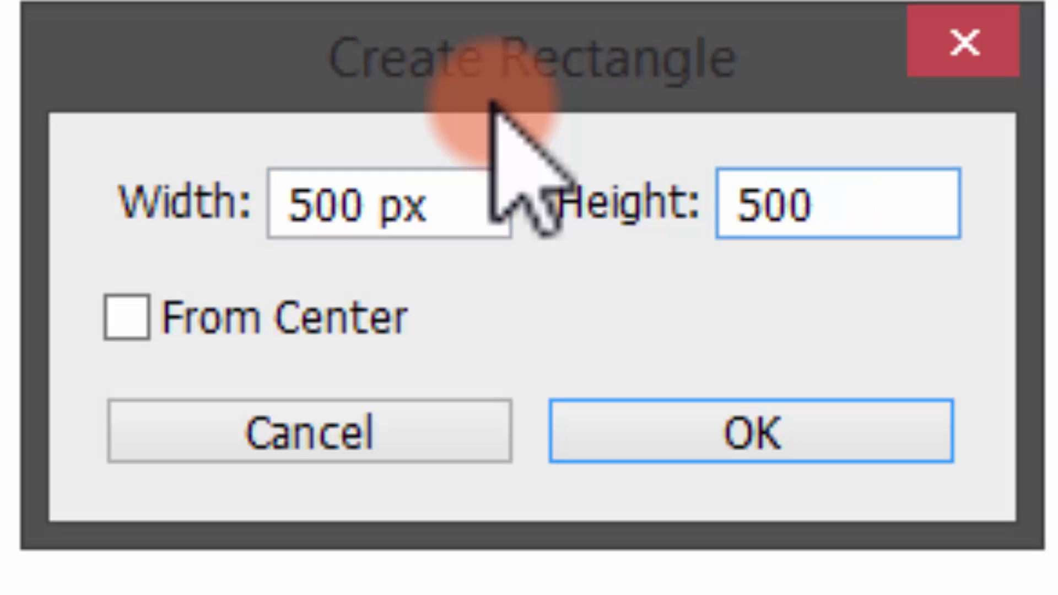
pyautogui.press('Return')
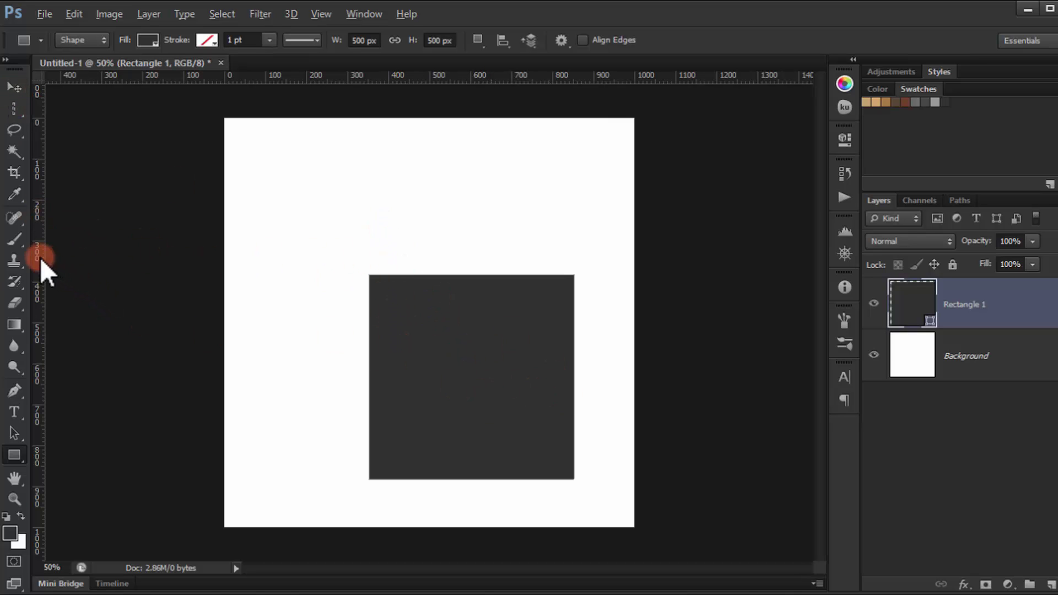
# Step: Add vertical and horizontal centre guides and move the dark square to the canvas centre
pyautogui.moveTo(40, 267); pyautogui.dragTo(429, 281)
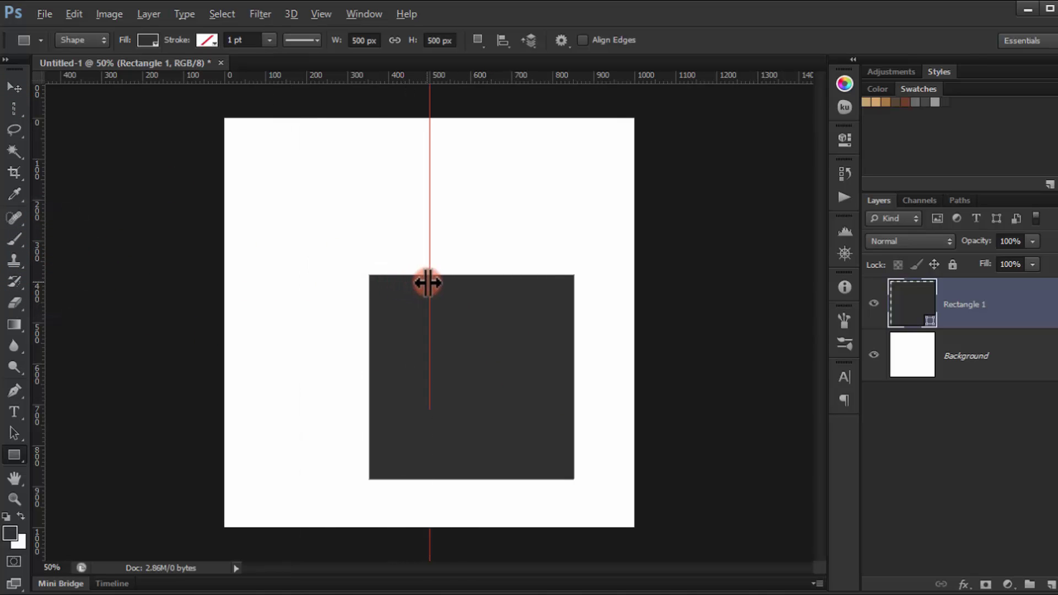
pyautogui.moveTo(510, 78); pyautogui.dragTo(489, 324)
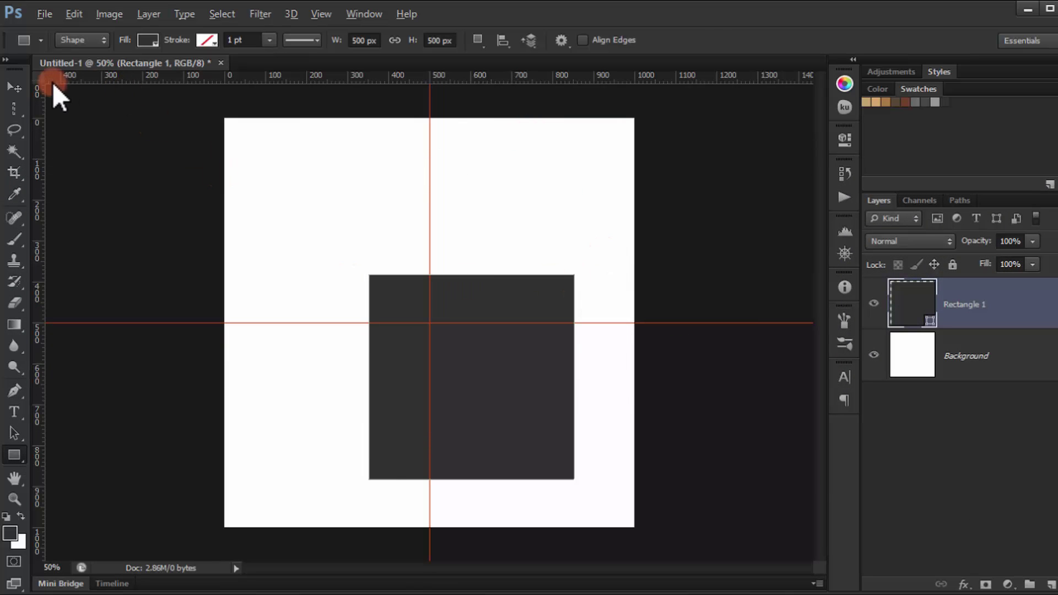
pyautogui.click(14, 87)
pyautogui.moveTo(499, 403); pyautogui.dragTo(465, 358)
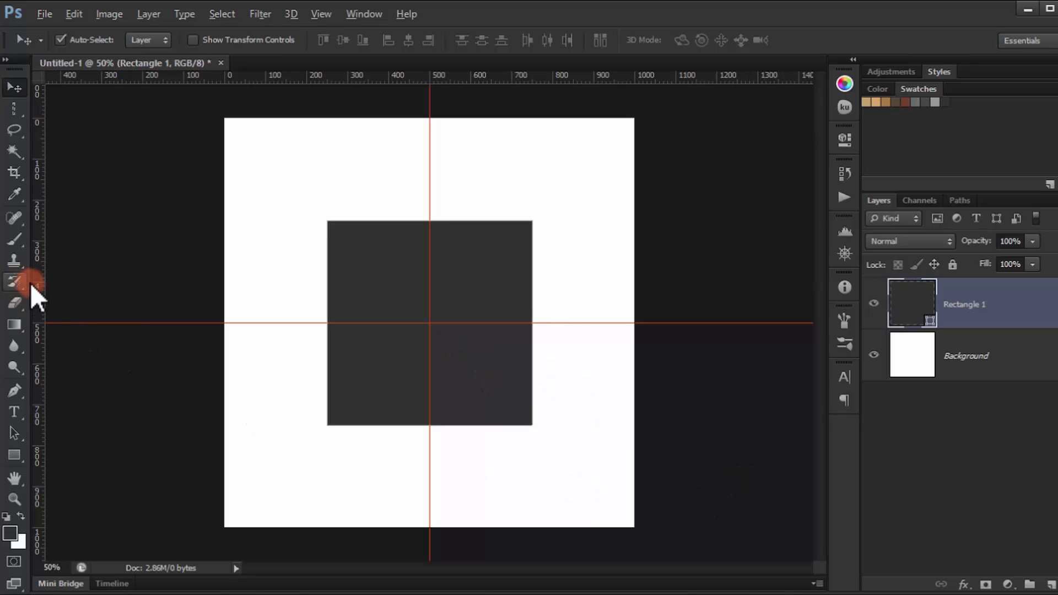
# Step: Place guides along the square's left, right and bottom edges at 250 and 750 px
pyautogui.moveTo(37, 284); pyautogui.dragTo(326, 345)
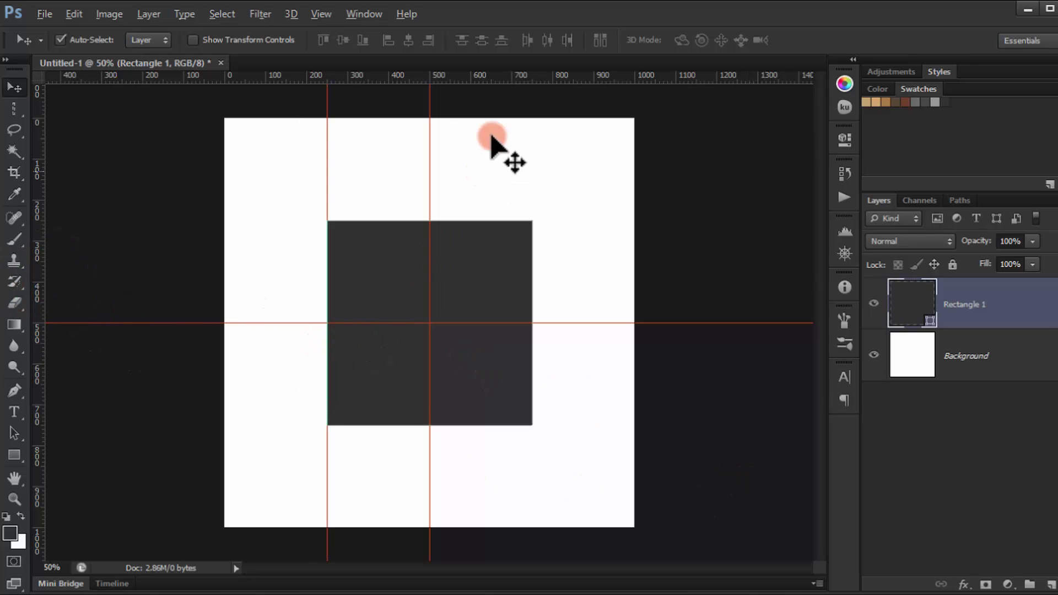
pyautogui.moveTo(486, 81); pyautogui.dragTo(479, 220)
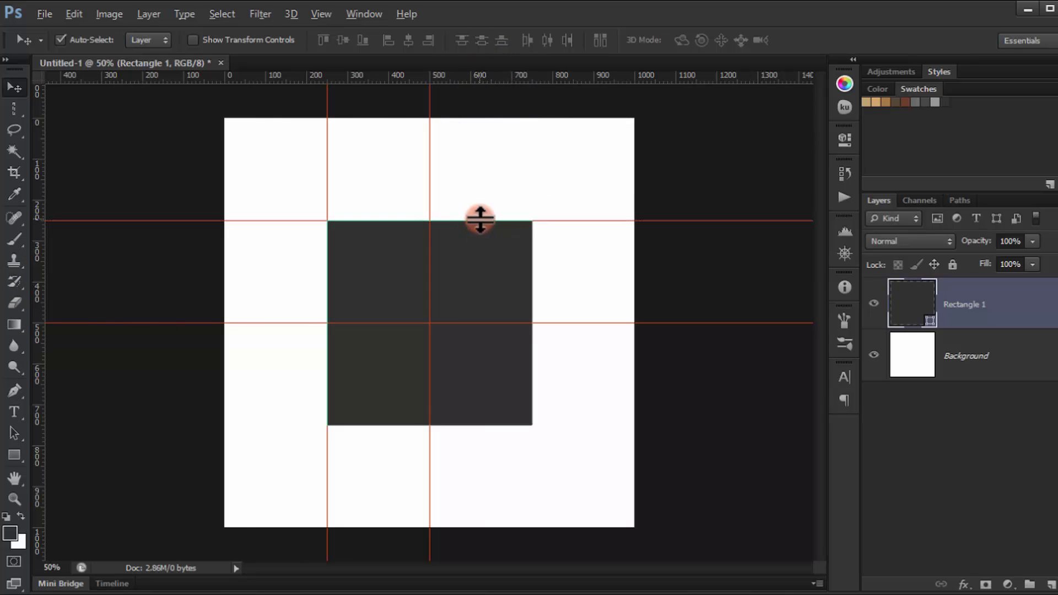
pyautogui.moveTo(39, 369); pyautogui.dragTo(535, 368)
pyautogui.moveTo(515, 80); pyautogui.dragTo(494, 425)
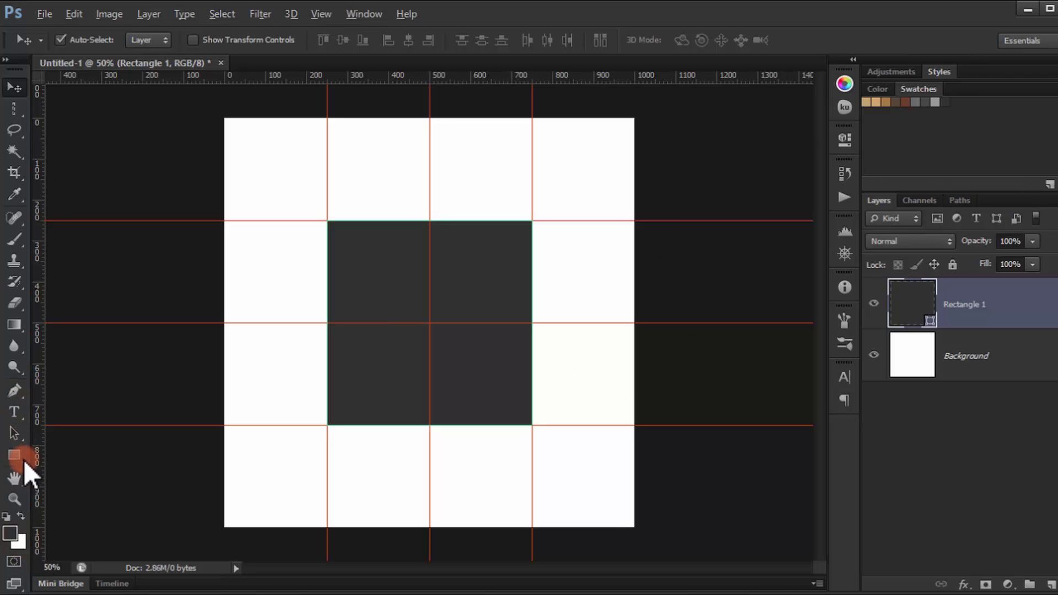
pyautogui.moveTo(21, 392); pyautogui.dragTo(70, 395)
# Step: Draw a Pen Tool shape triangle from the square's top-right corner to its centre and right-edge midpoint
pyautogui.click(97, 39)
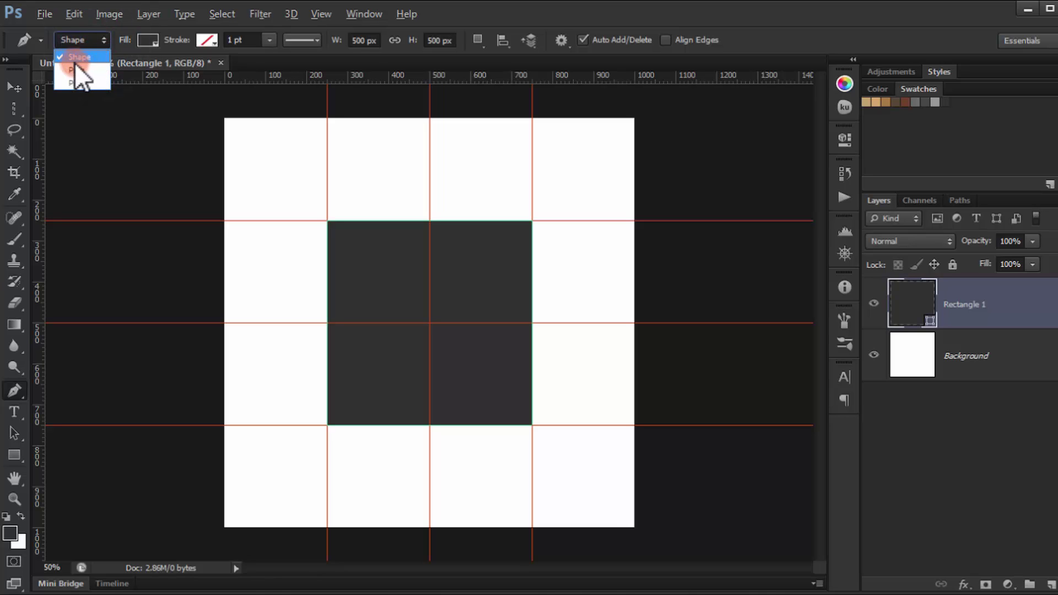
pyautogui.click(619, 32)
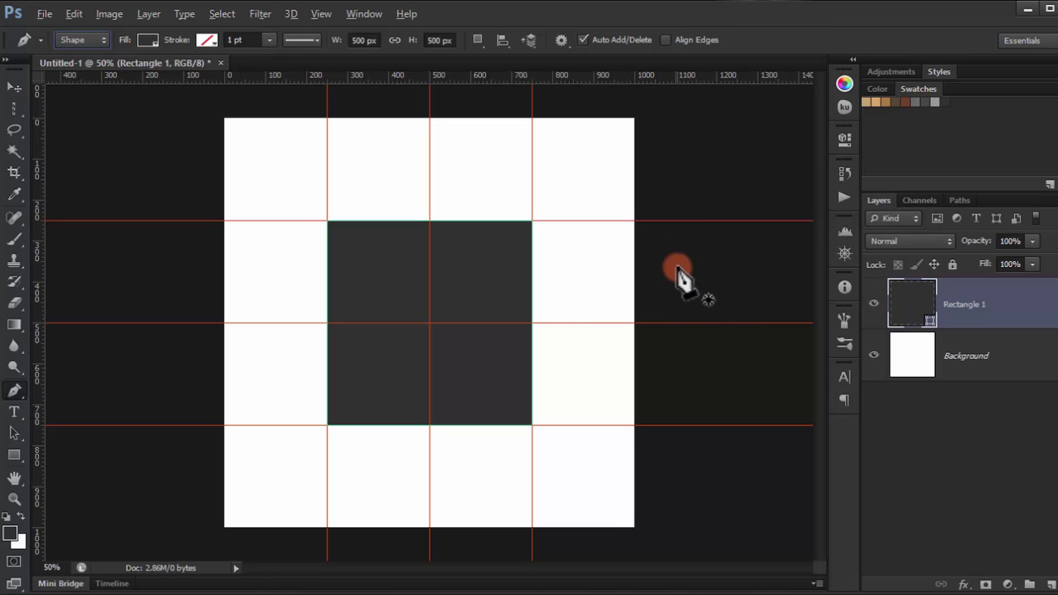
pyautogui.keyDown('ctrl'); pyautogui.click(510, 269); pyautogui.keyUp('ctrl')
pyautogui.scroll(4, 510, 269)
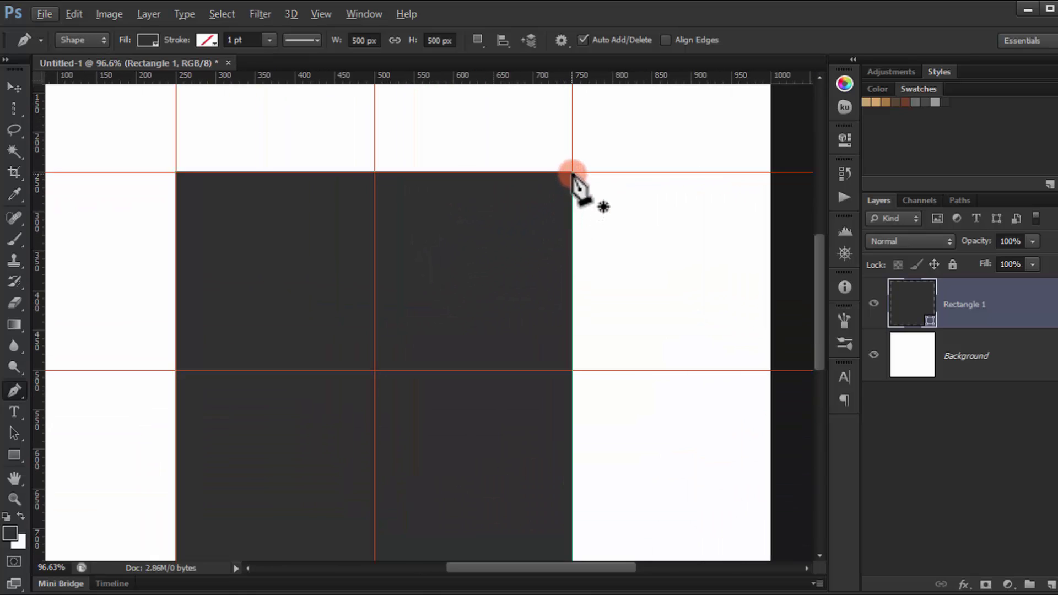
pyautogui.click(573, 173)
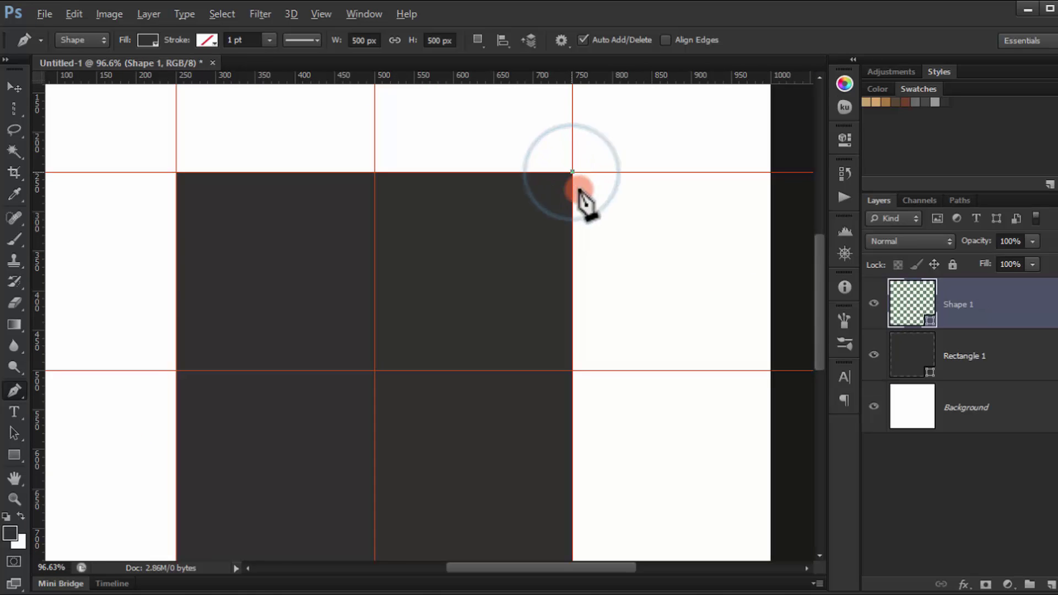
pyautogui.click(374, 370)
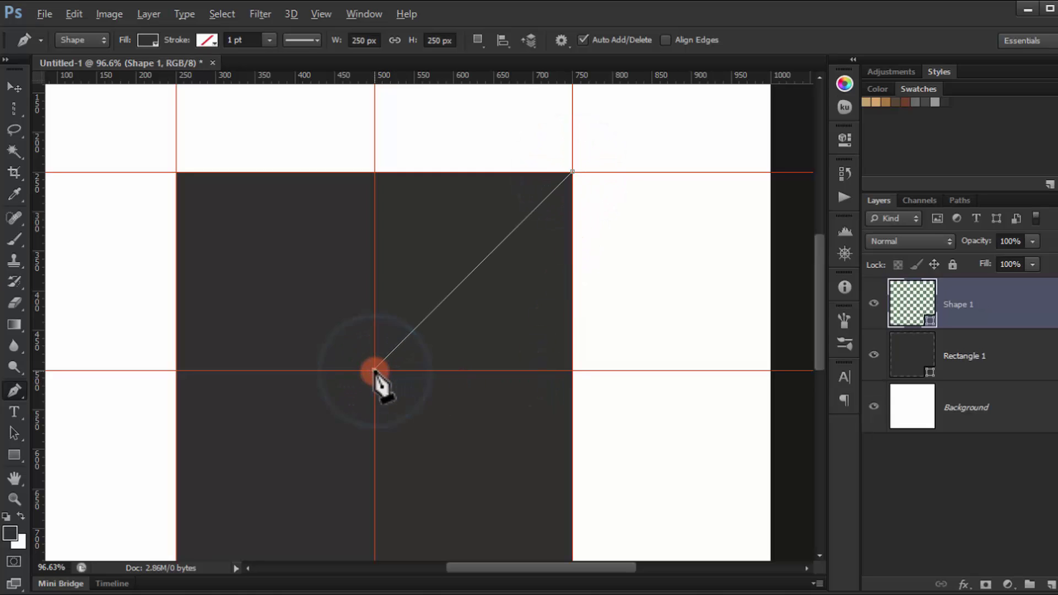
pyautogui.click(573, 370)
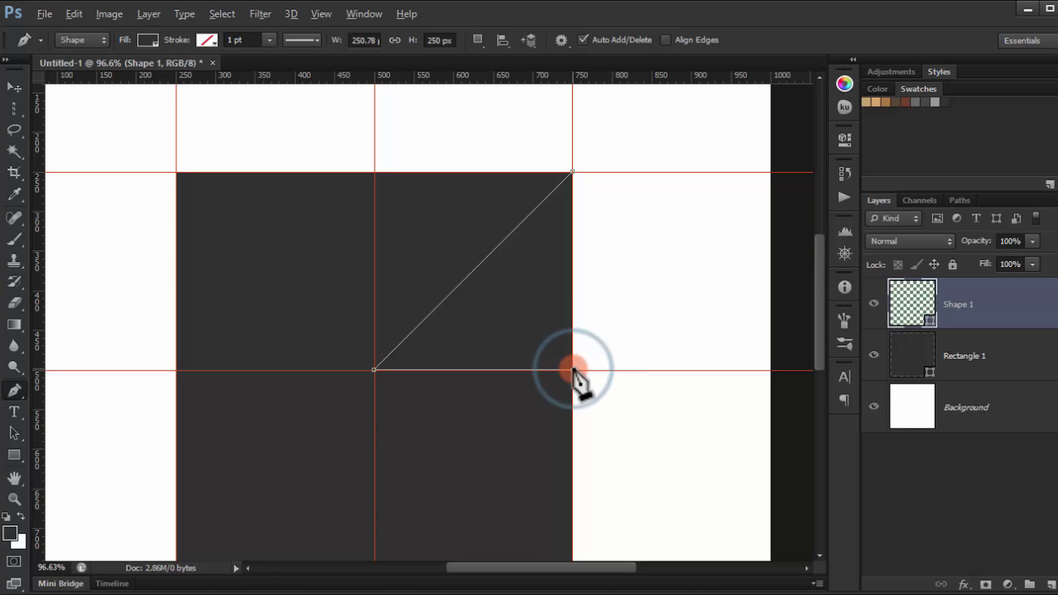
pyautogui.click(573, 173)
# Step: Fill the Shape 1 triangle with mid-grey #6b6b6b
pyautogui.doubleClick(906, 301)
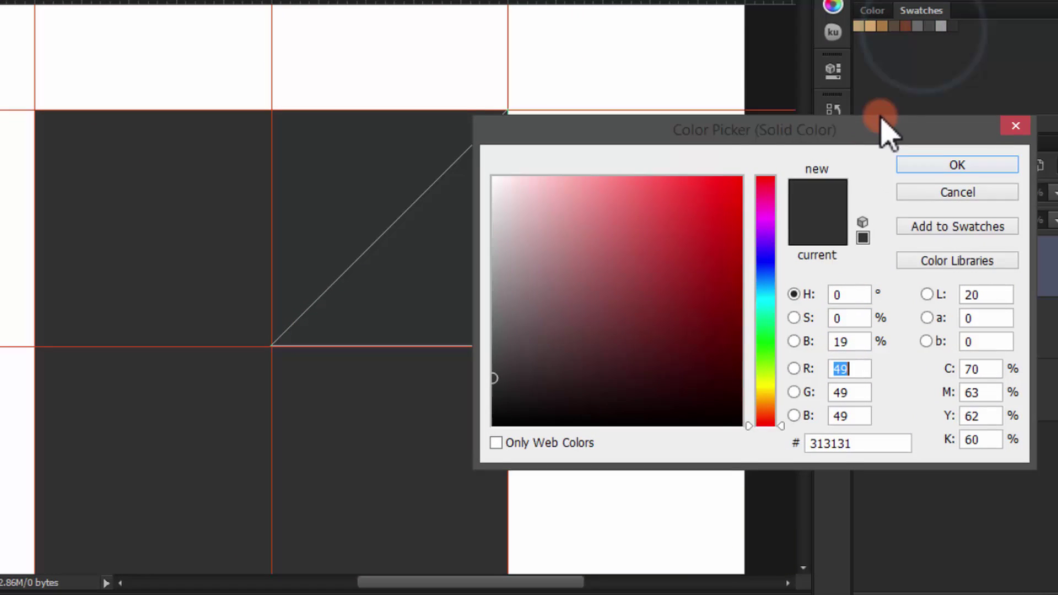
pyautogui.moveTo(880, 129); pyautogui.dragTo(880, 130)
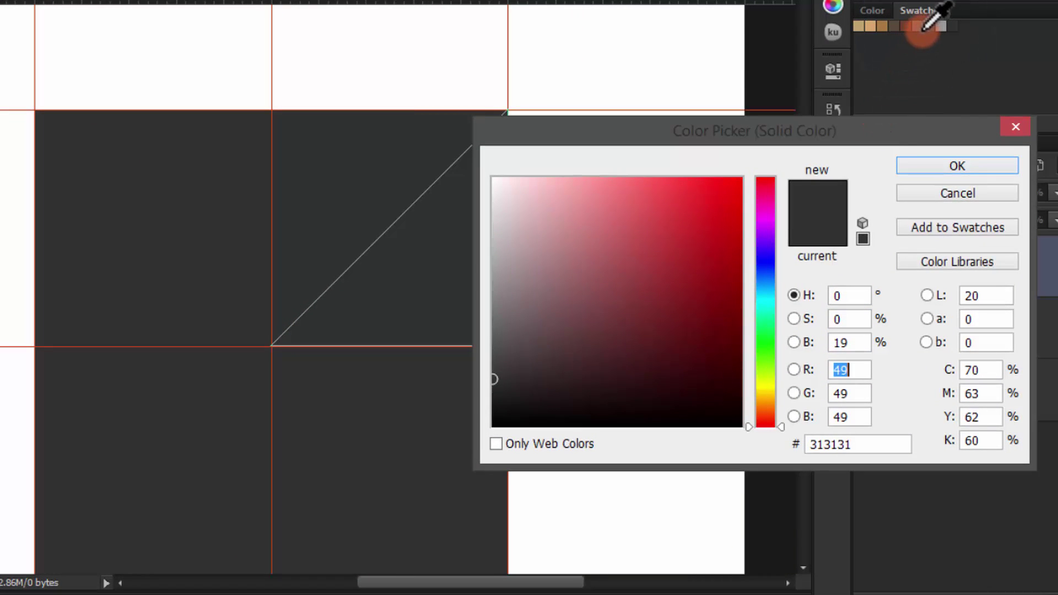
pyautogui.click(919, 24)
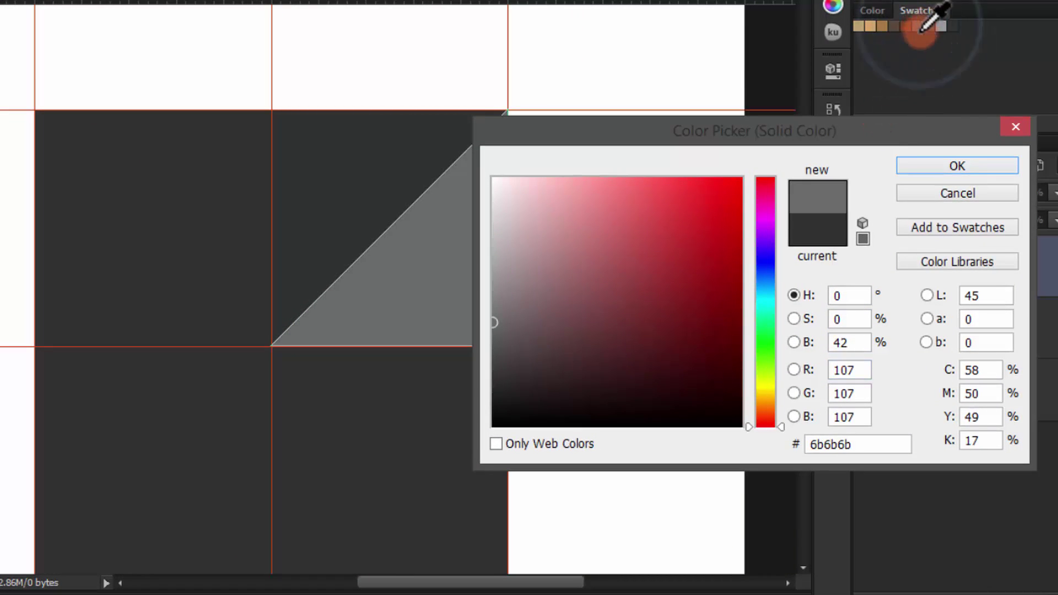
pyautogui.click(975, 167)
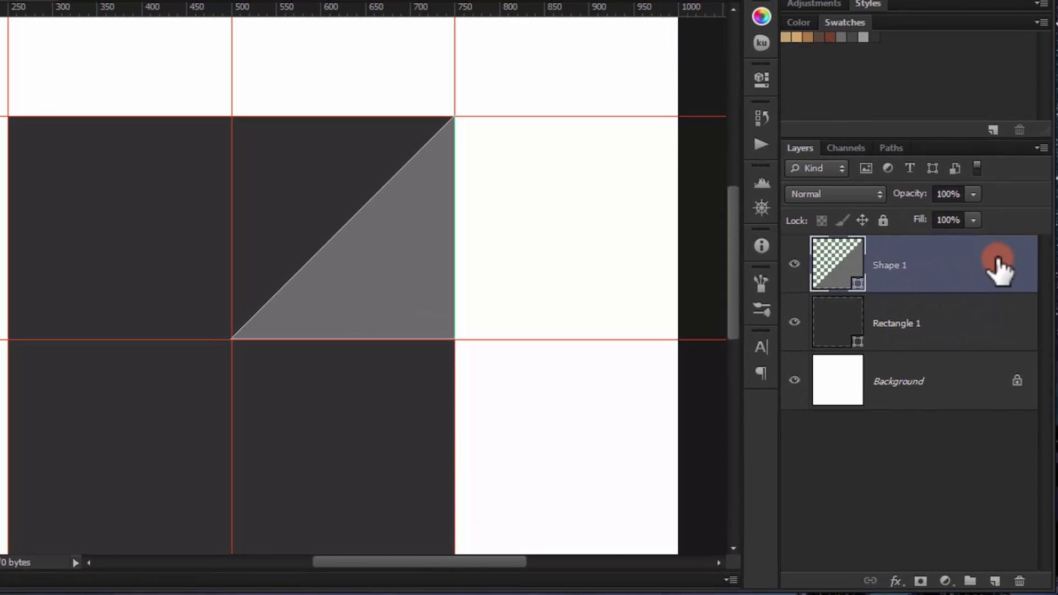
# Step: Duplicate the triangle, rotate the copy 180°, and recolour it darker grey #464646
pyautogui.hotkey('ctrl', 'j')
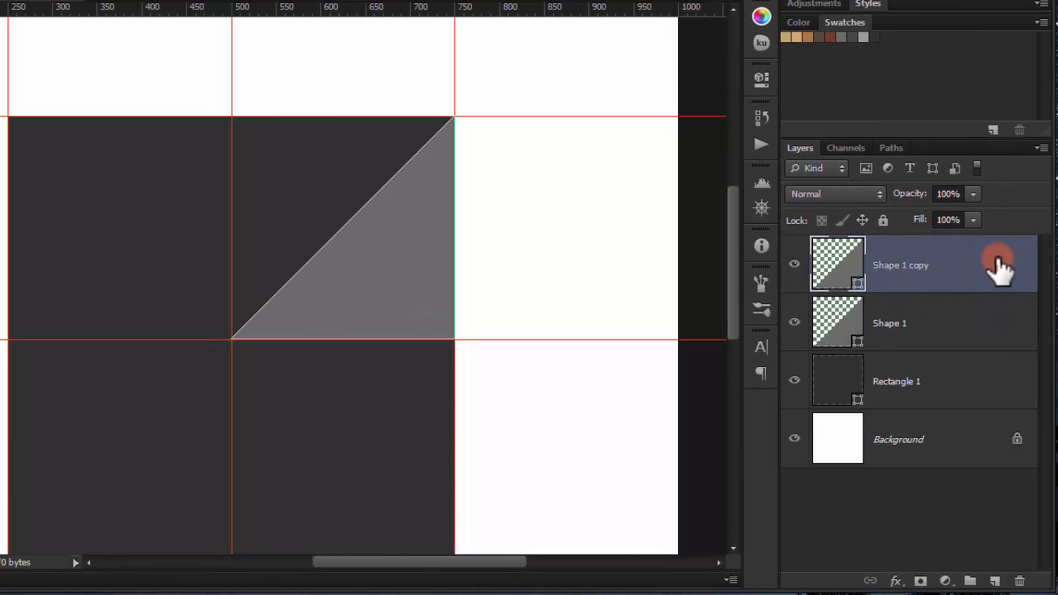
pyautogui.hotkey('ctrl', 't')
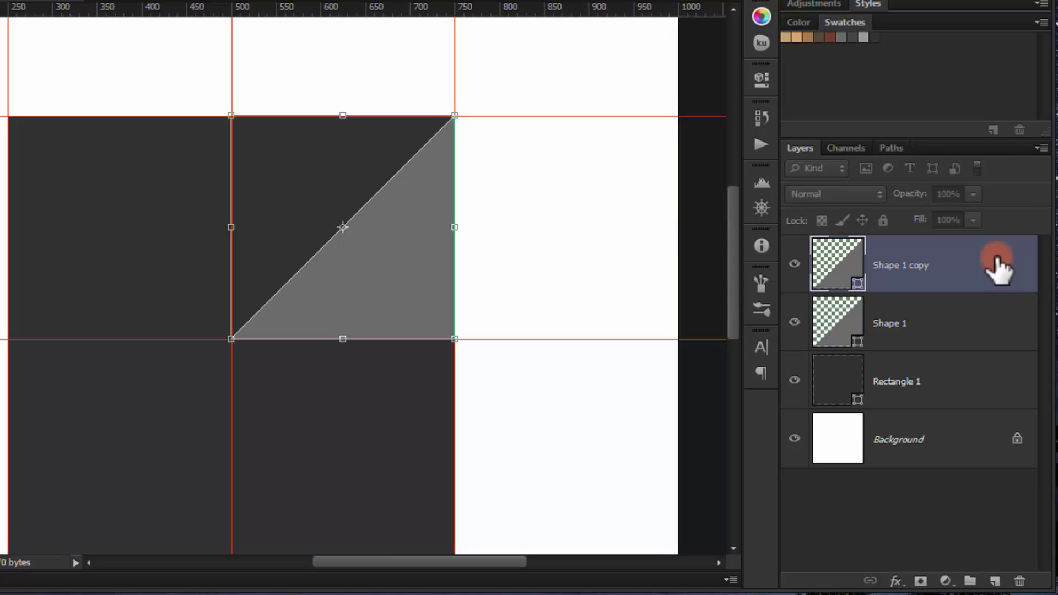
pyautogui.rightClick(368, 170)
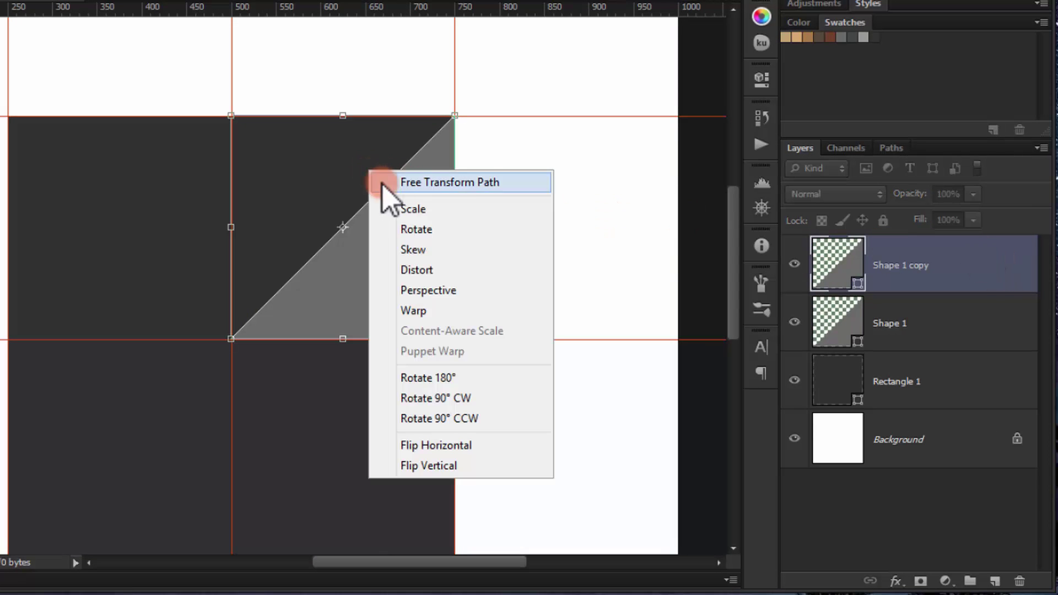
pyautogui.click(495, 377)
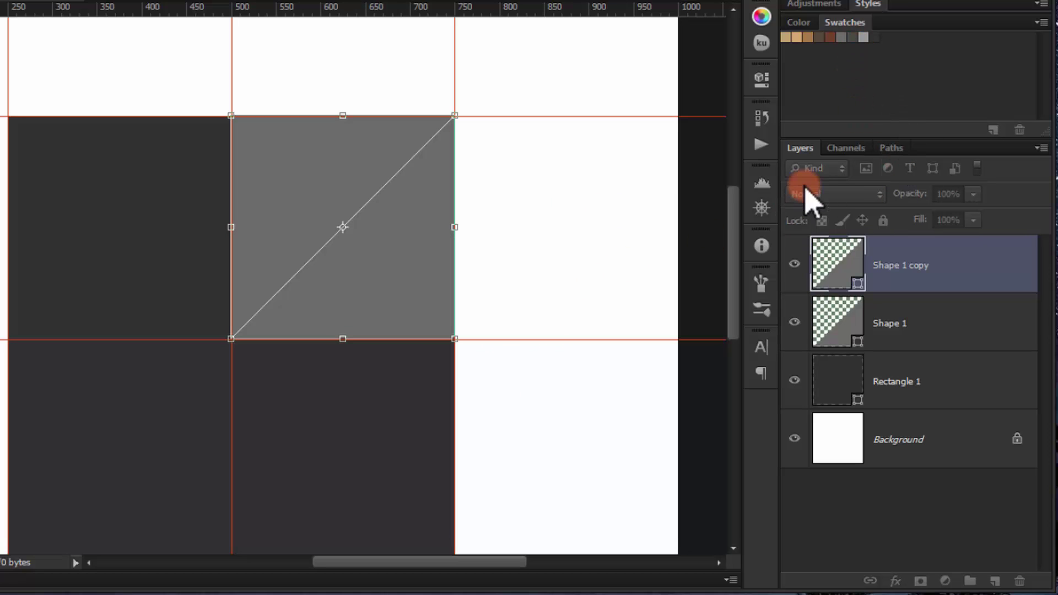
pyautogui.press('Return')
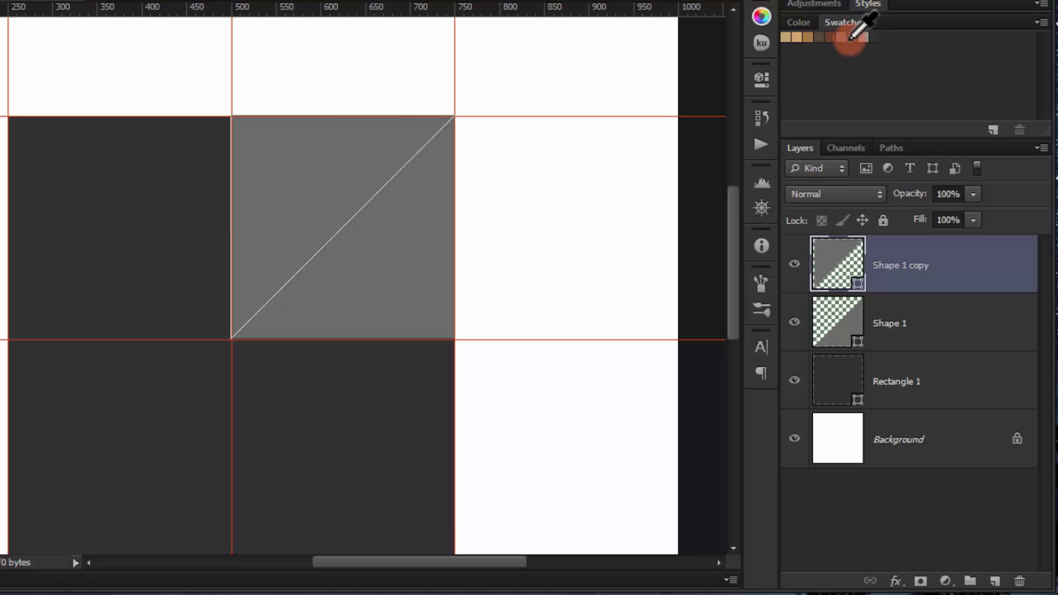
pyautogui.click(837, 270)
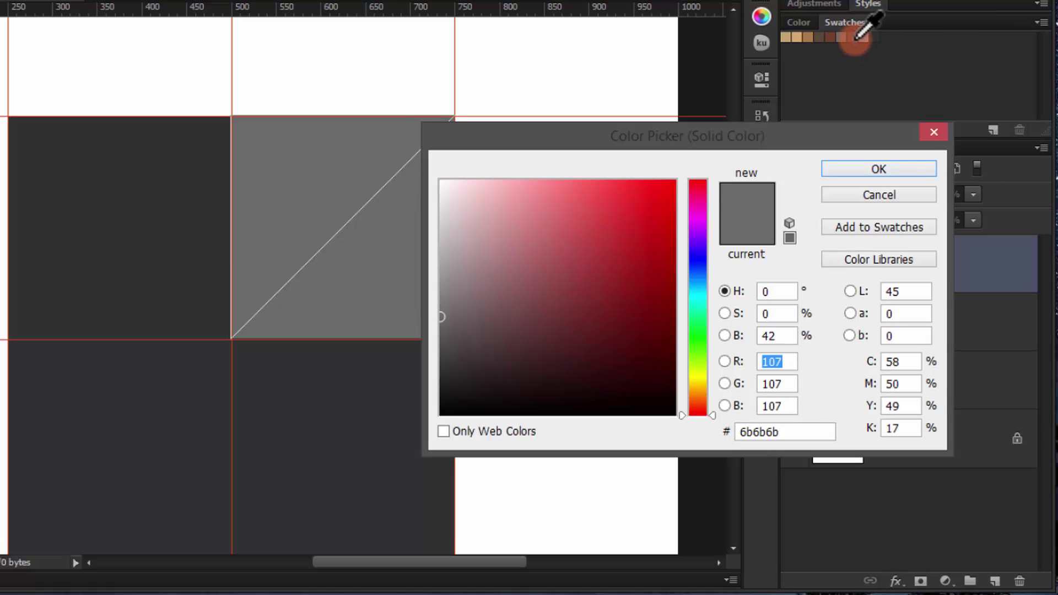
pyautogui.click(852, 37)
pyautogui.click(838, 175)
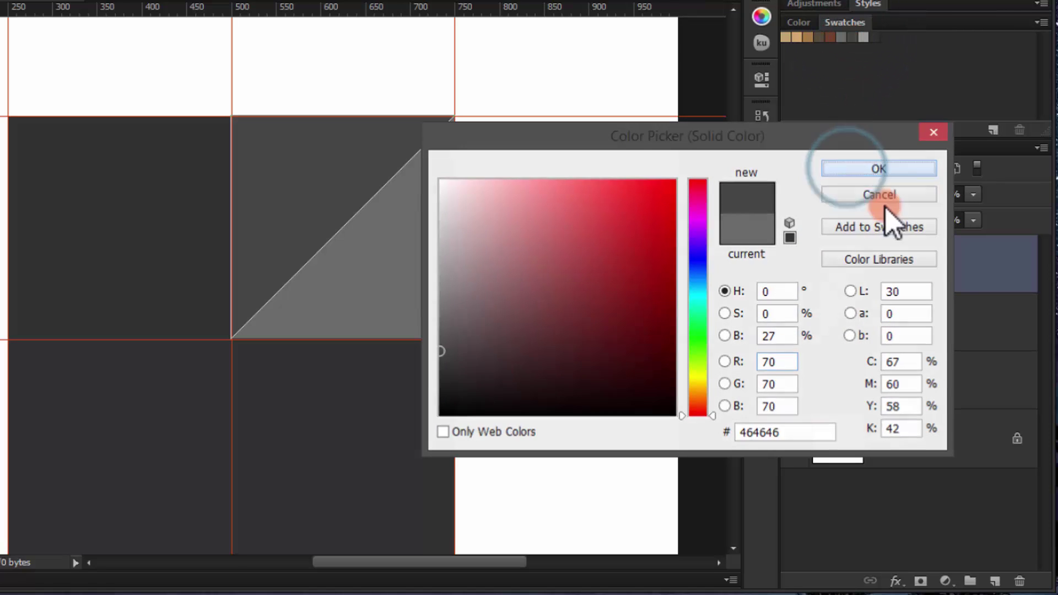
pyautogui.click(964, 281)
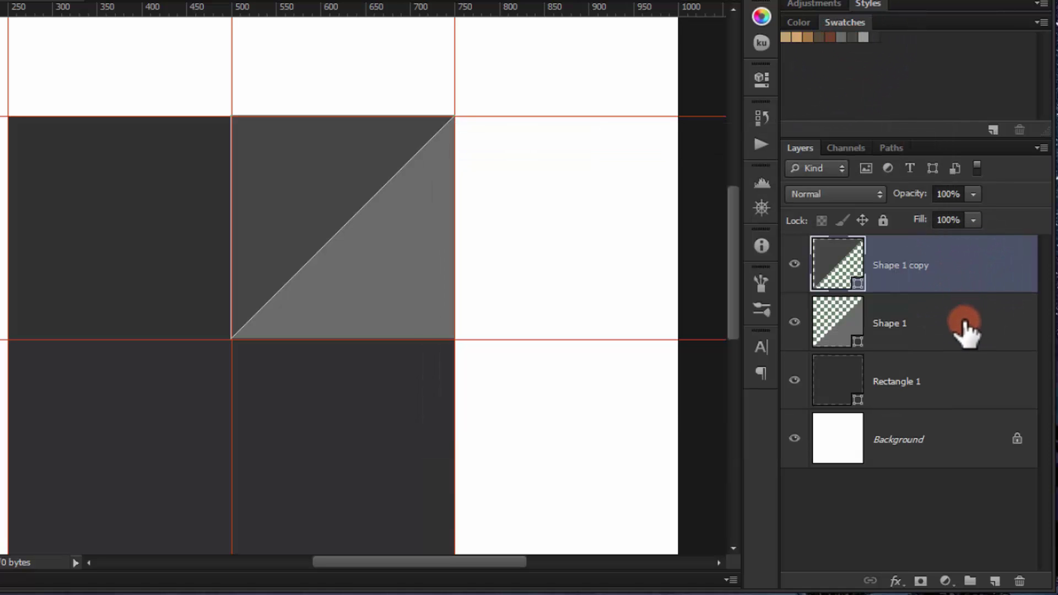
# Step: Duplicate both triangle layers and move the pair into the square's lower-left quarter
pyautogui.click(943, 330)
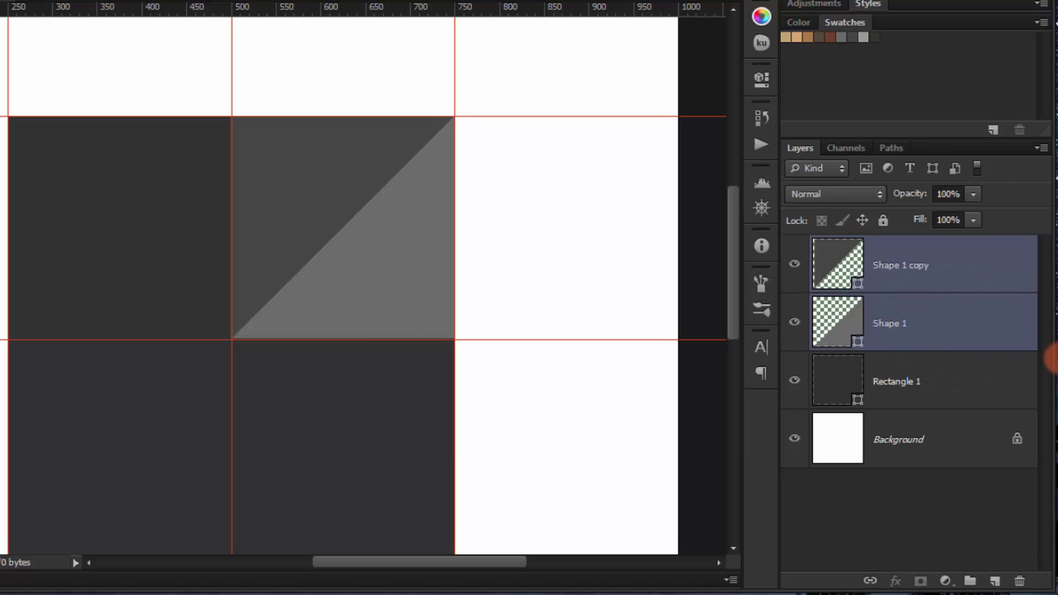
pyautogui.hotkey('ctrl', 'j')
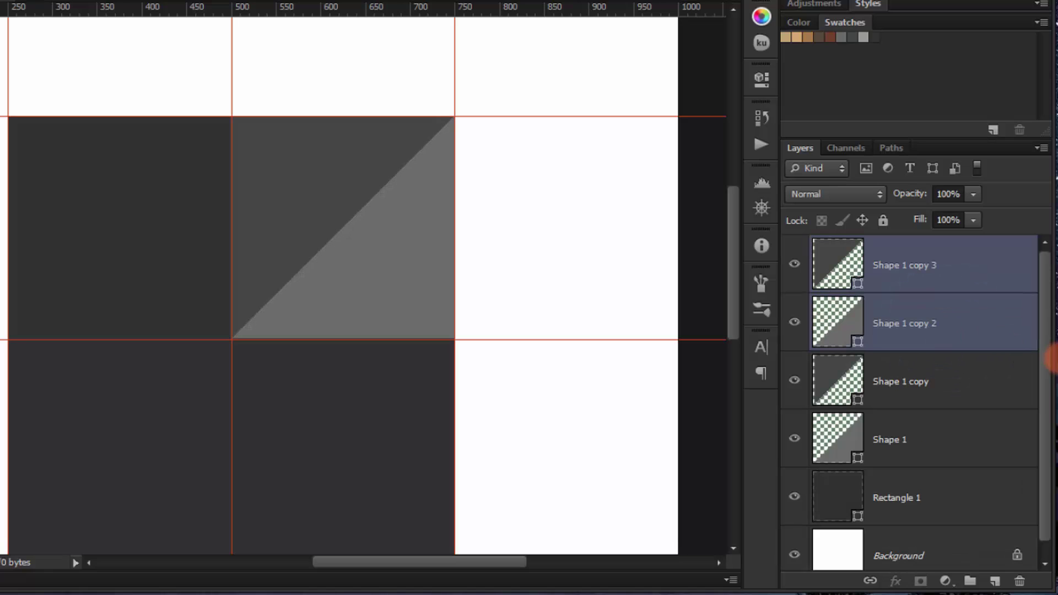
pyautogui.hotkey('ctrl', 't')
pyautogui.moveTo(342, 272); pyautogui.dragTo(189, 437)
pyautogui.scroll(-3, 342, 276)
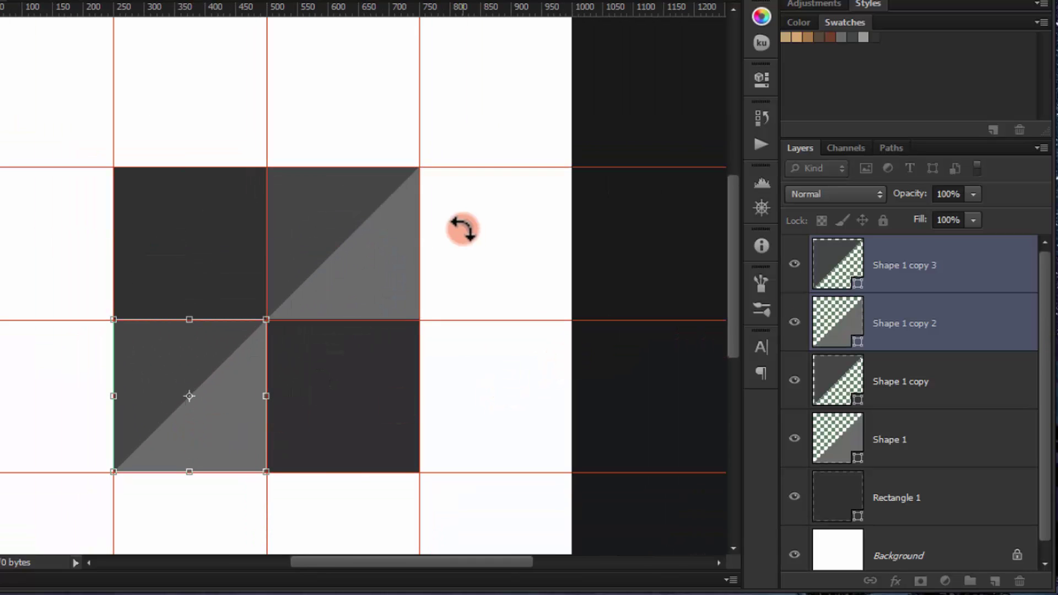
pyautogui.press('Return')
pyautogui.press('p')
pyautogui.scroll(4, 266, 295)
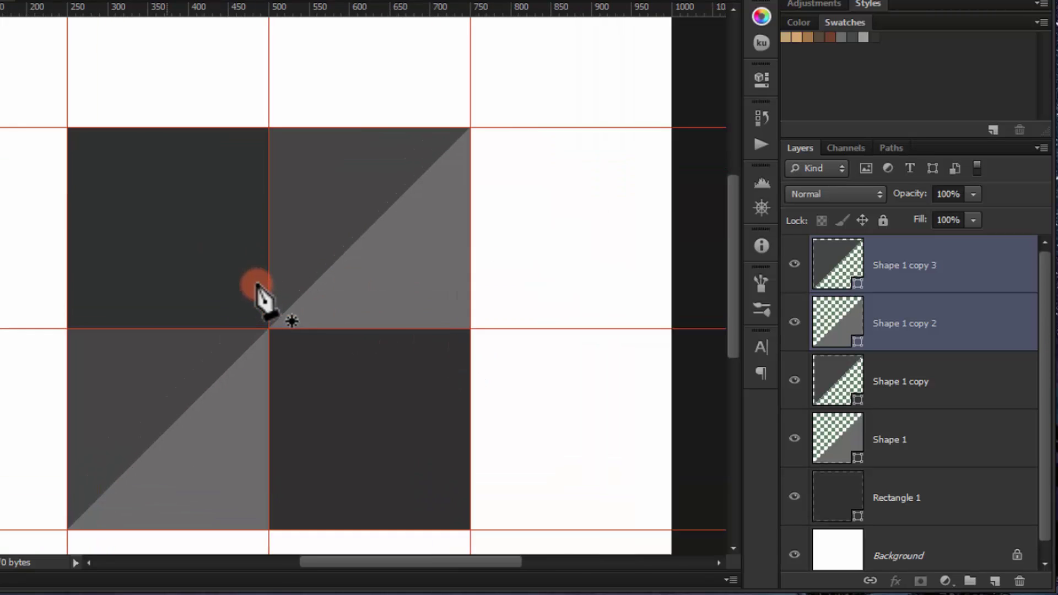
# Step: Duplicate the lower-left triangle pair and drag the copies into the upper-left quarter
pyautogui.click(849, 380)
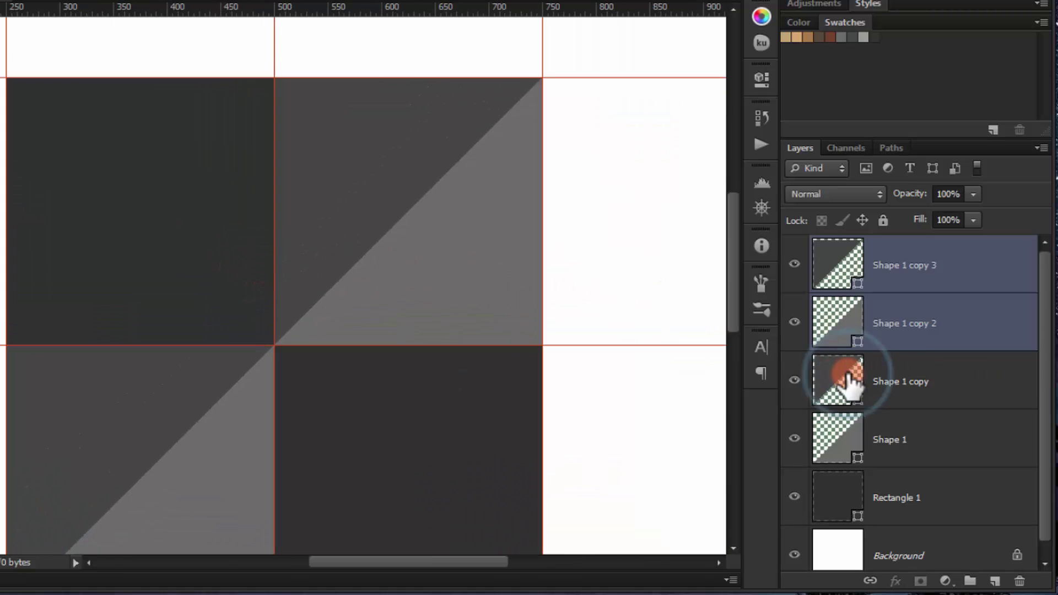
pyautogui.click(880, 307)
pyautogui.keyDown('shift'); pyautogui.click(899, 271); pyautogui.keyUp('shift')
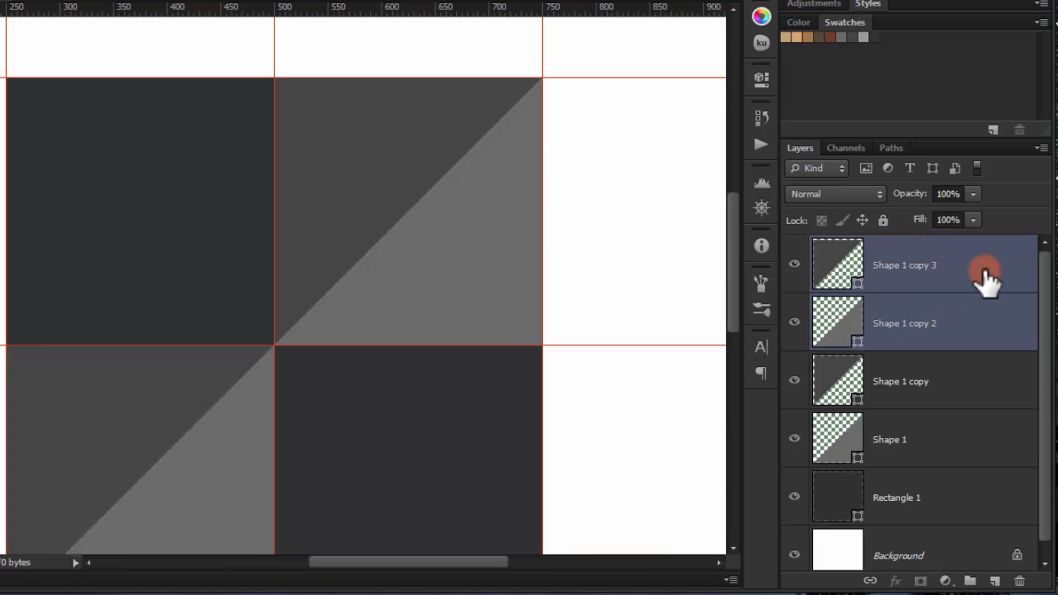
pyautogui.hotkey('ctrl', 'j')
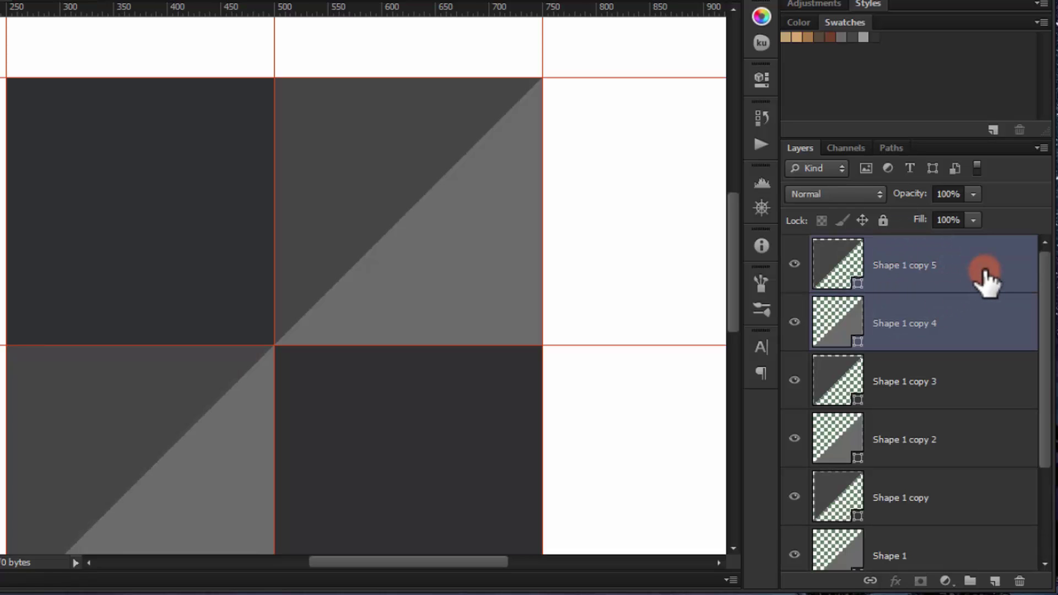
pyautogui.hotkey('ctrl', 't')
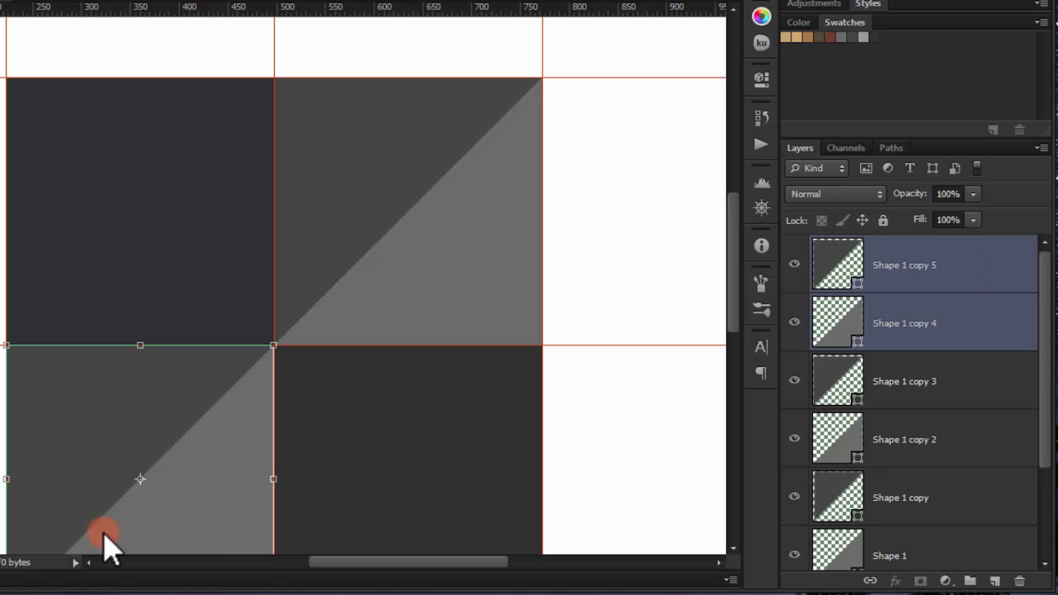
pyautogui.scroll(-1, 132, 518)
pyautogui.moveTo(152, 467); pyautogui.dragTo(159, 247)
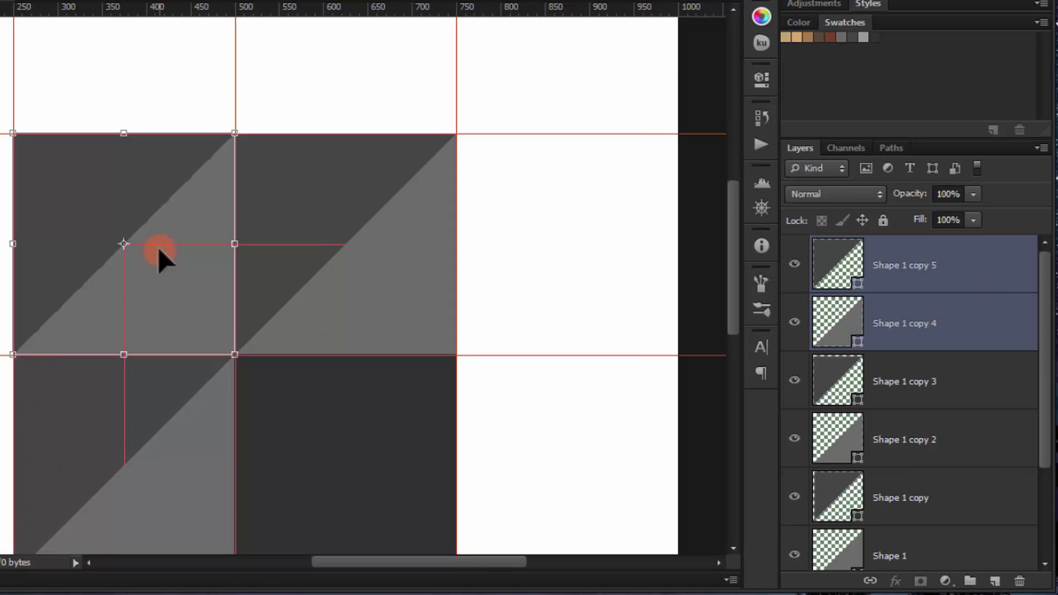
# Step: Flip the upper-left pair horizontally and colour Shape 1 copy 4 light grey #9a9a9a
pyautogui.rightClick(163, 200)
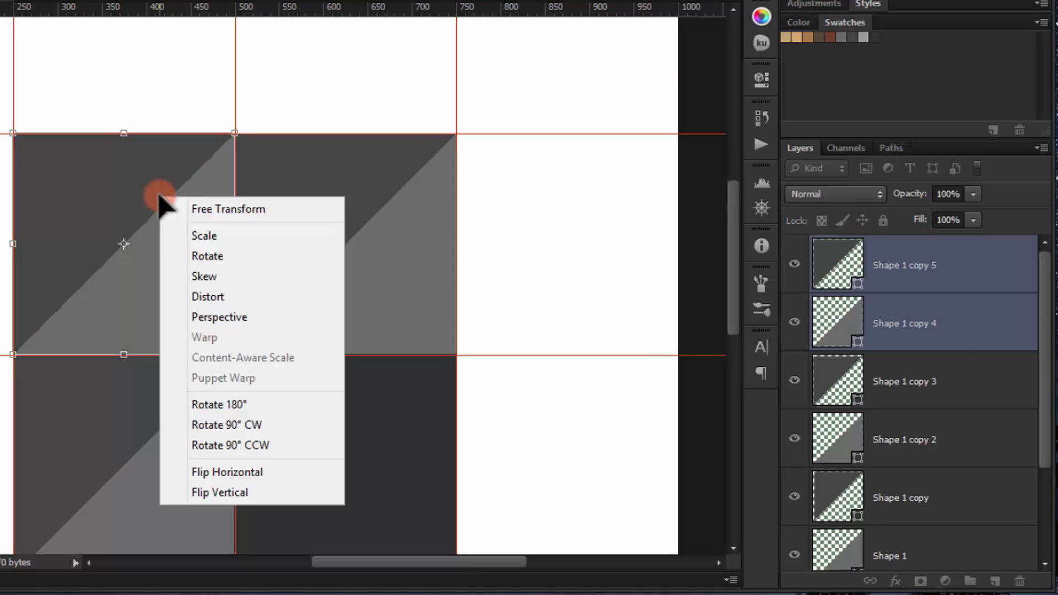
pyautogui.click(251, 471)
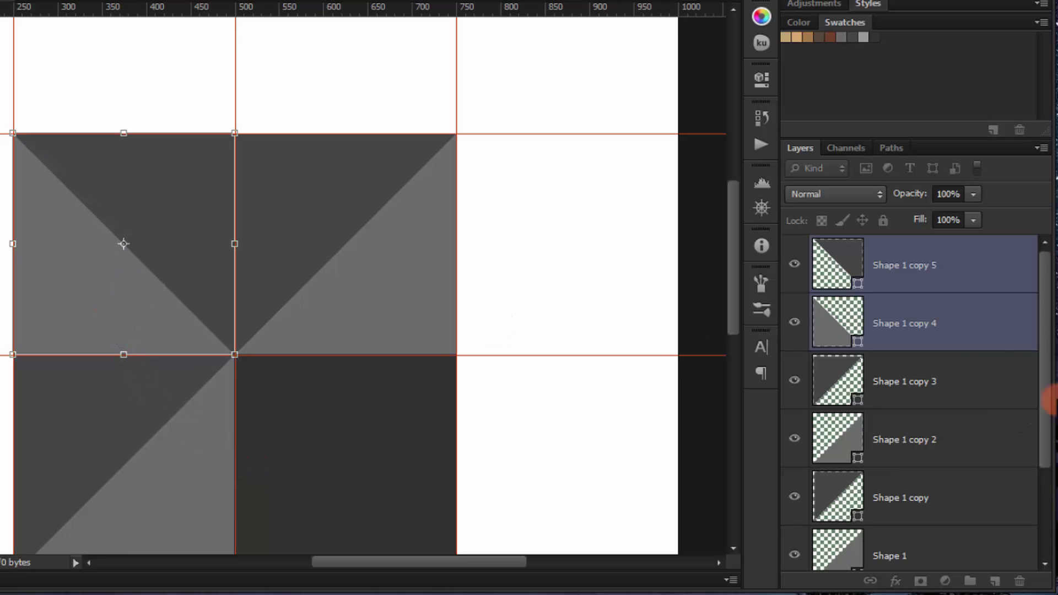
pyautogui.click(958, 323)
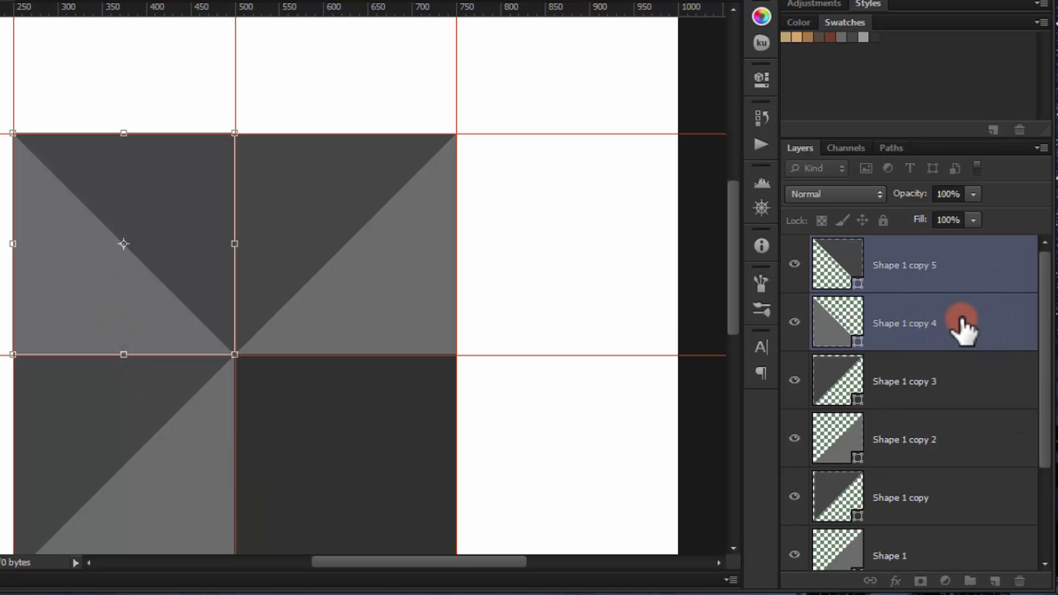
pyautogui.doubleClick(835, 321)
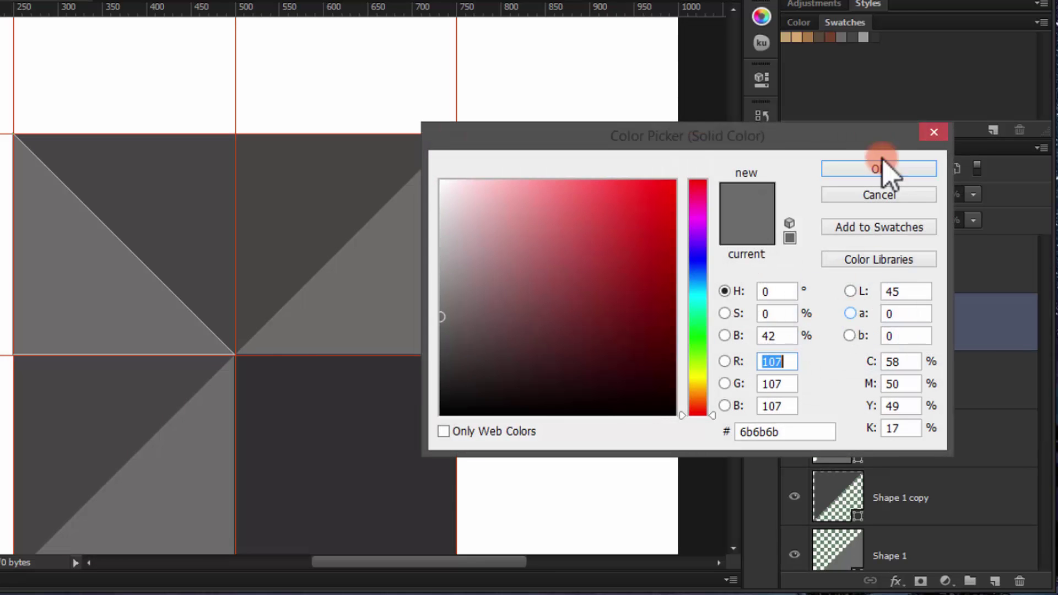
pyautogui.click(863, 36)
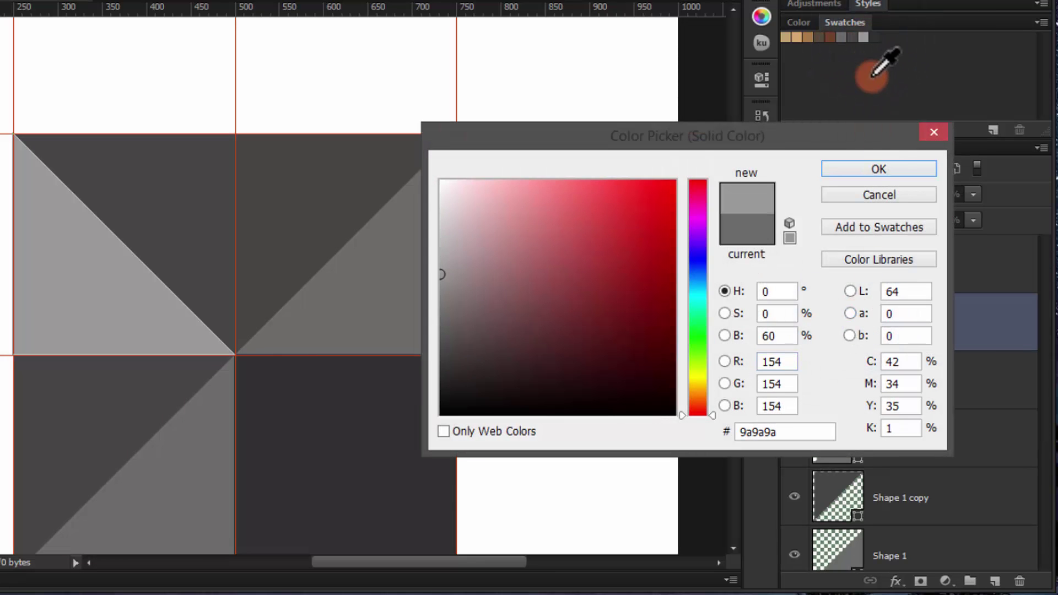
pyautogui.click(894, 164)
# Step: Recolour Shape 1 copy 5 dark grey #313131 and select both upper-left triangle layers
pyautogui.doubleClick(829, 259)
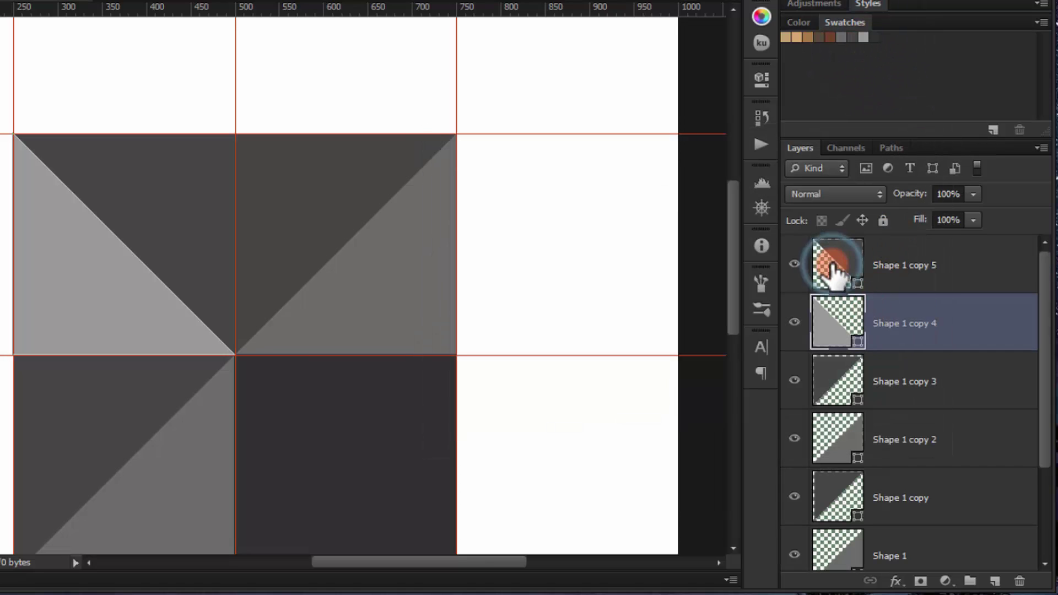
pyautogui.click(852, 37)
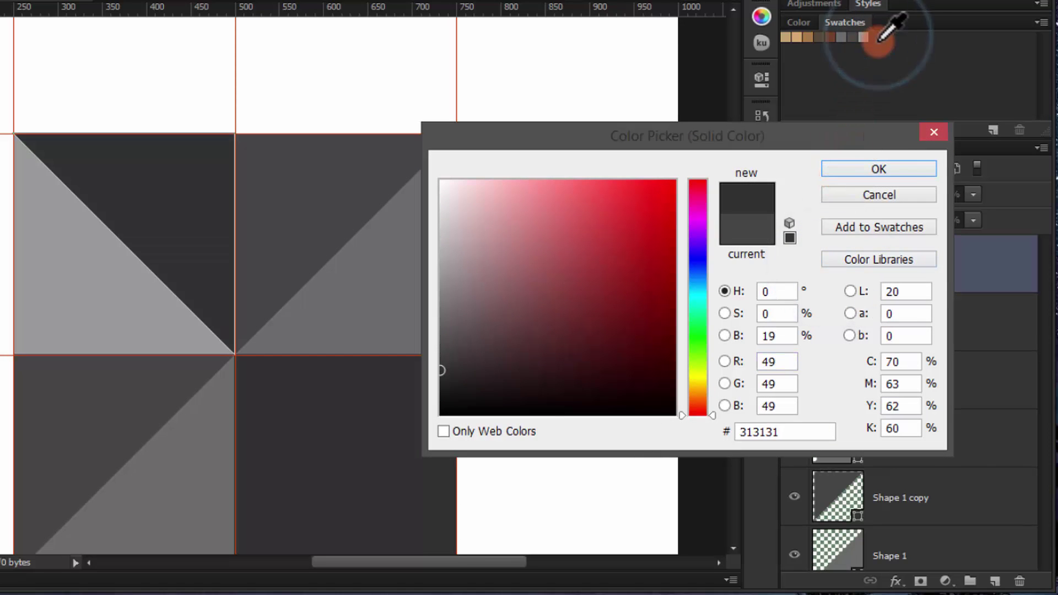
pyautogui.click(903, 166)
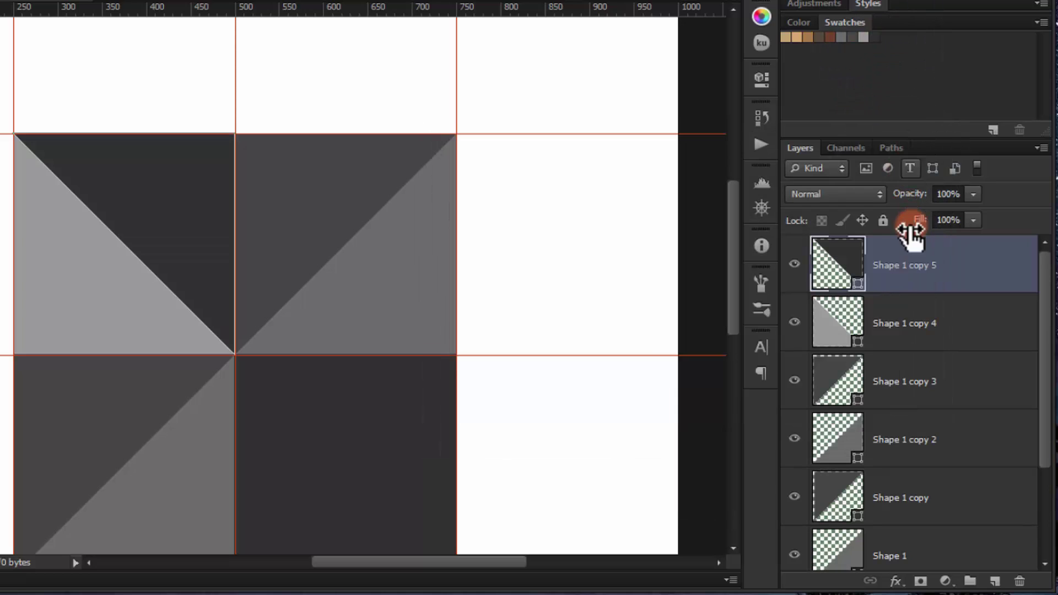
pyautogui.click(968, 316)
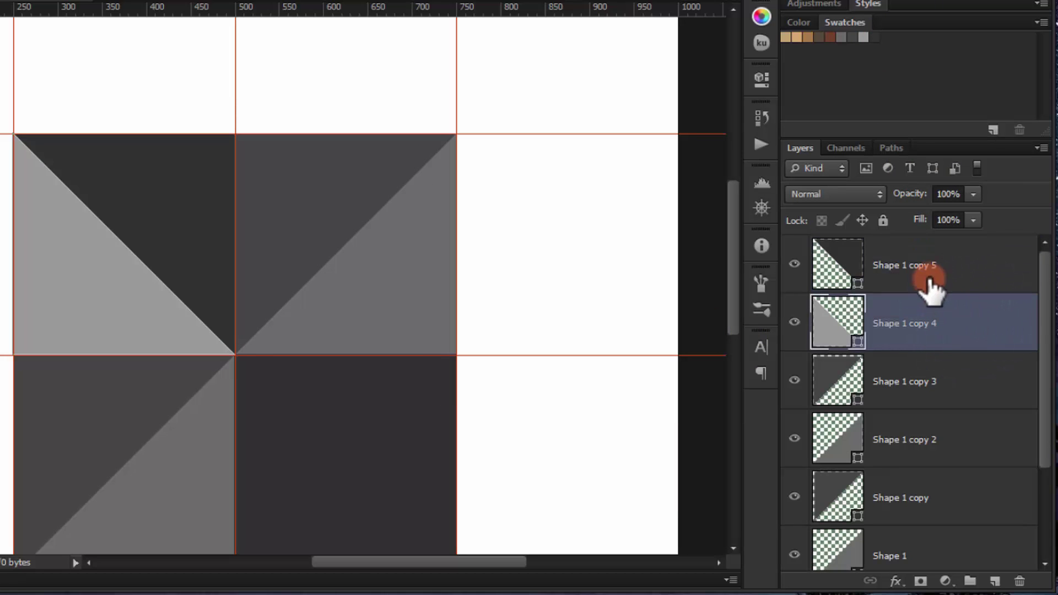
pyautogui.keyDown('shift'); pyautogui.click(928, 288); pyautogui.keyUp('shift')
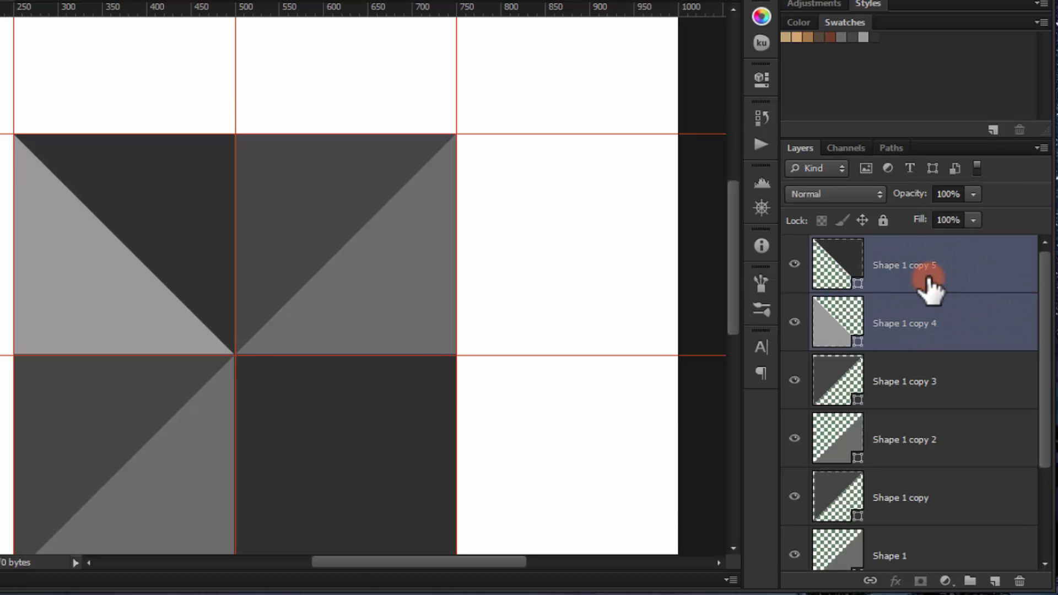
# Step: Duplicate the top-left triangle pair and move the copies 250 px right and down into the bottom-right square
pyautogui.hotkey('ctrl', 'j')
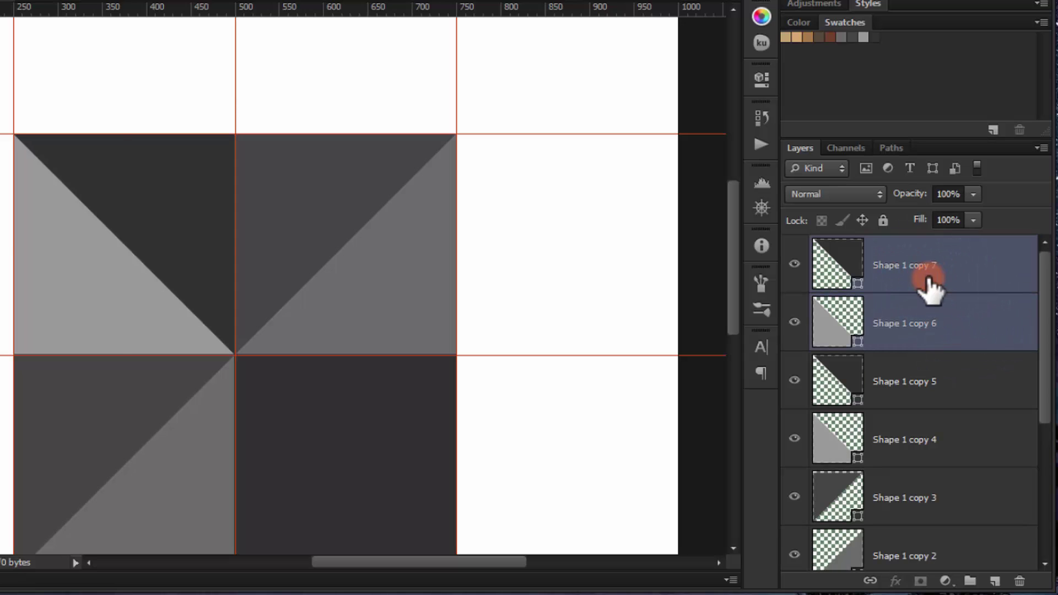
pyautogui.hotkey('ctrl', 't')
pyautogui.scroll(-1, 152, 358)
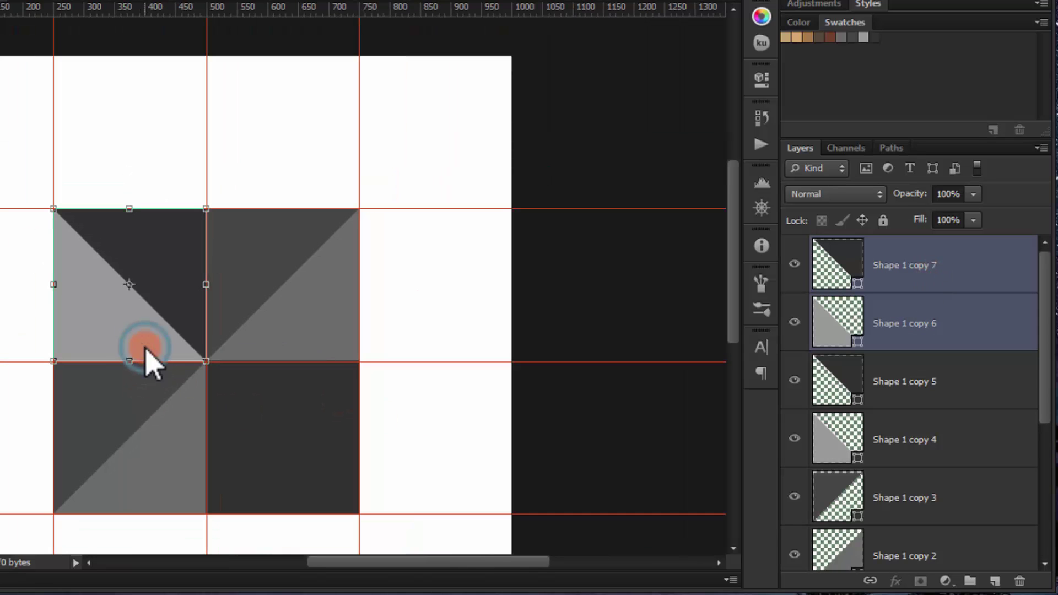
pyautogui.moveTo(145, 348); pyautogui.dragTo(299, 503)
pyautogui.press('Return')
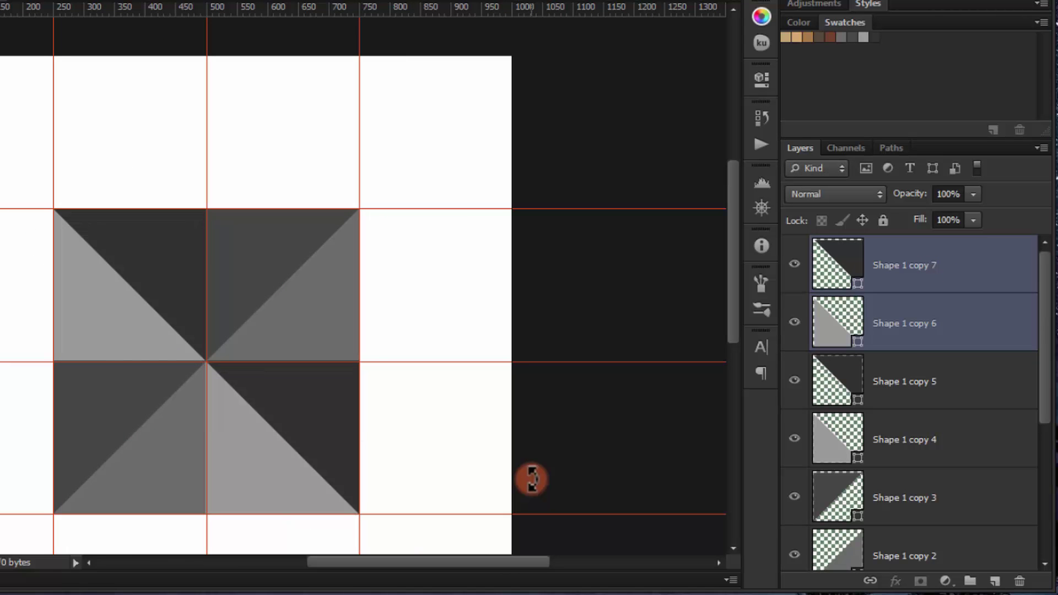
pyautogui.press('p')
pyautogui.scroll(-1, 361, 358)
pyautogui.scroll(2, 360, 358)
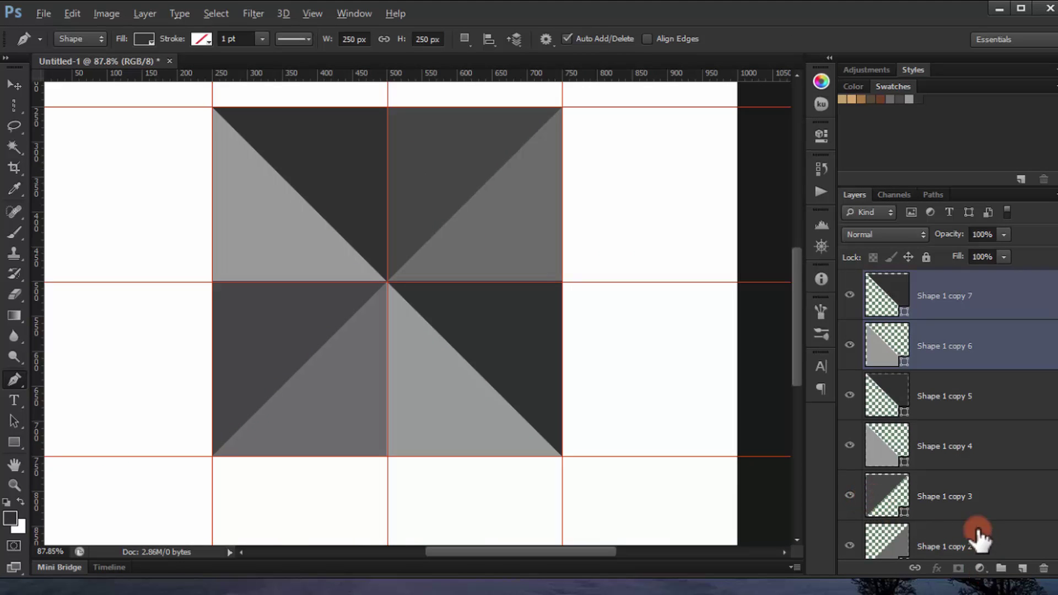
# Step: Select Shape 1 copy 7, collapse the colour panel, and try a stamp-visible merge, then undo it
pyautogui.scroll(-3, 965, 372)
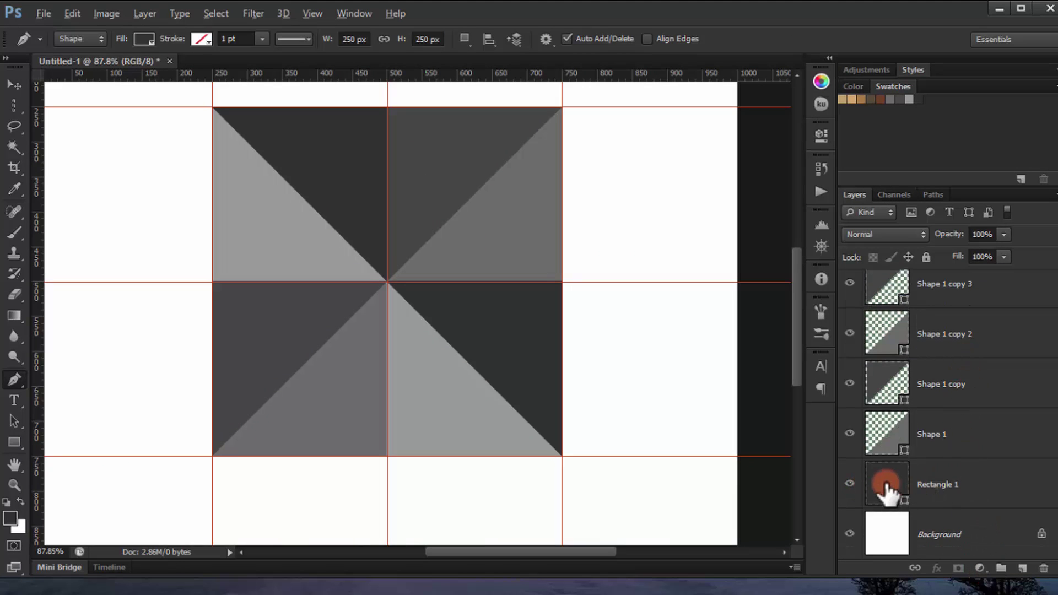
pyautogui.scroll(5, 911, 345)
pyautogui.click(945, 295)
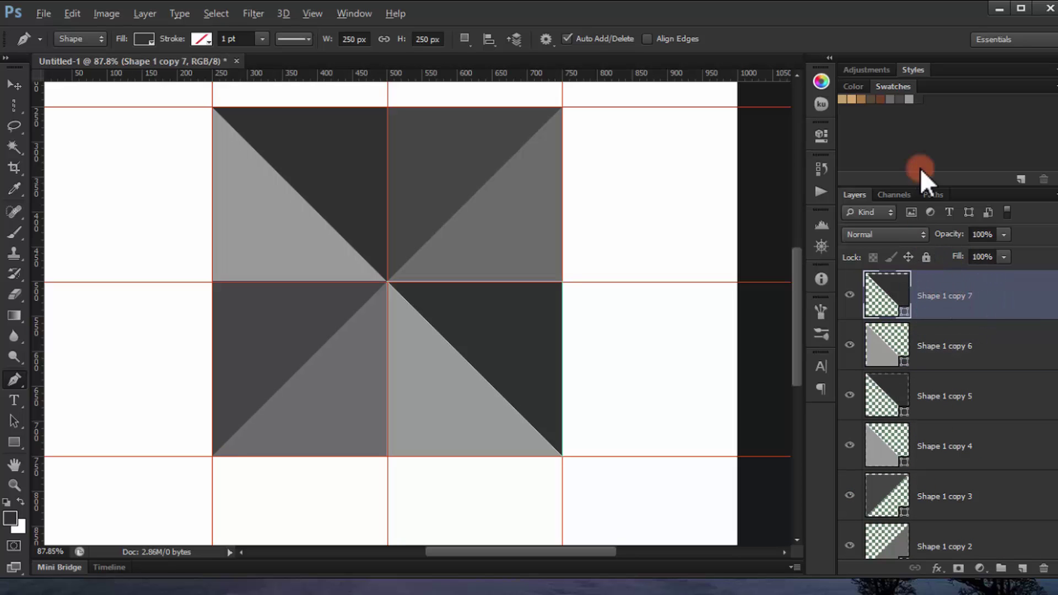
pyautogui.doubleClick(906, 86)
pyautogui.hotkey('ctrl', 'shift', 'alt', 'e')
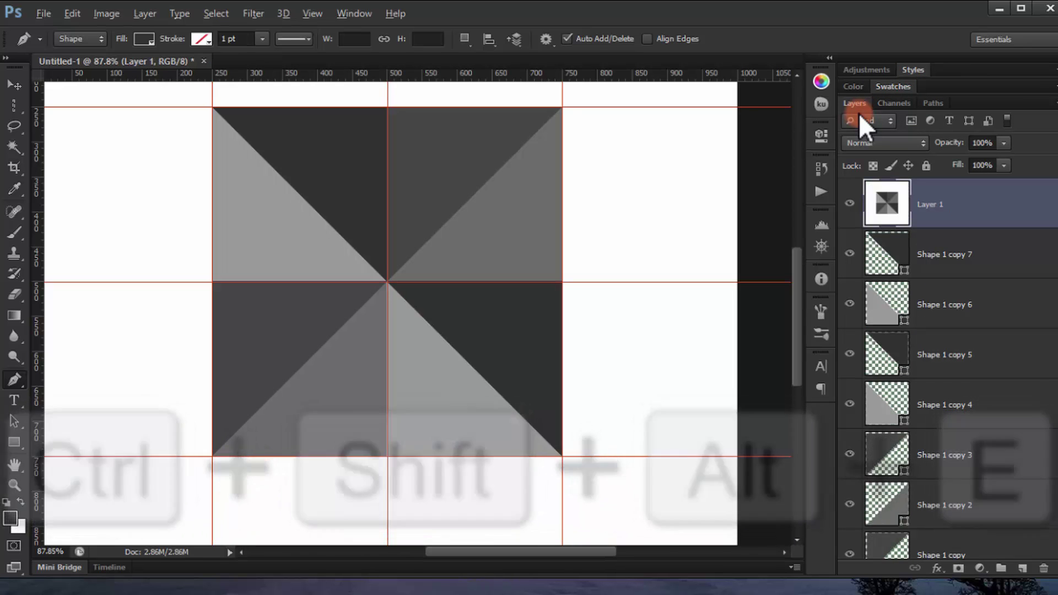
pyautogui.hotkey('ctrl', 'z')
# Step: Hide the white Background and stamp the visible triangles into a new Layer 1
pyautogui.scroll(-3, 931, 352)
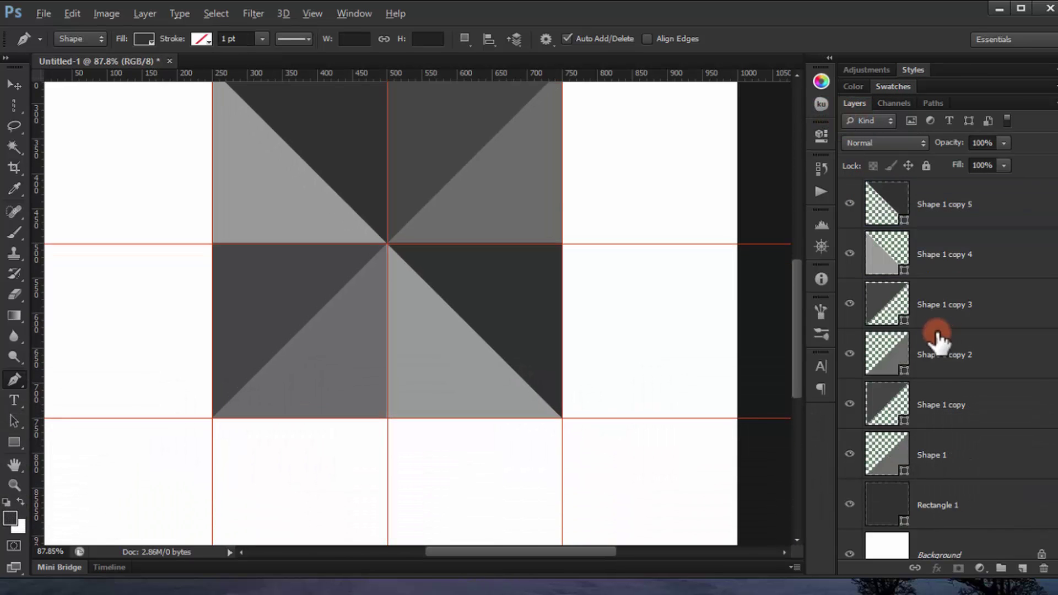
pyautogui.click(849, 534)
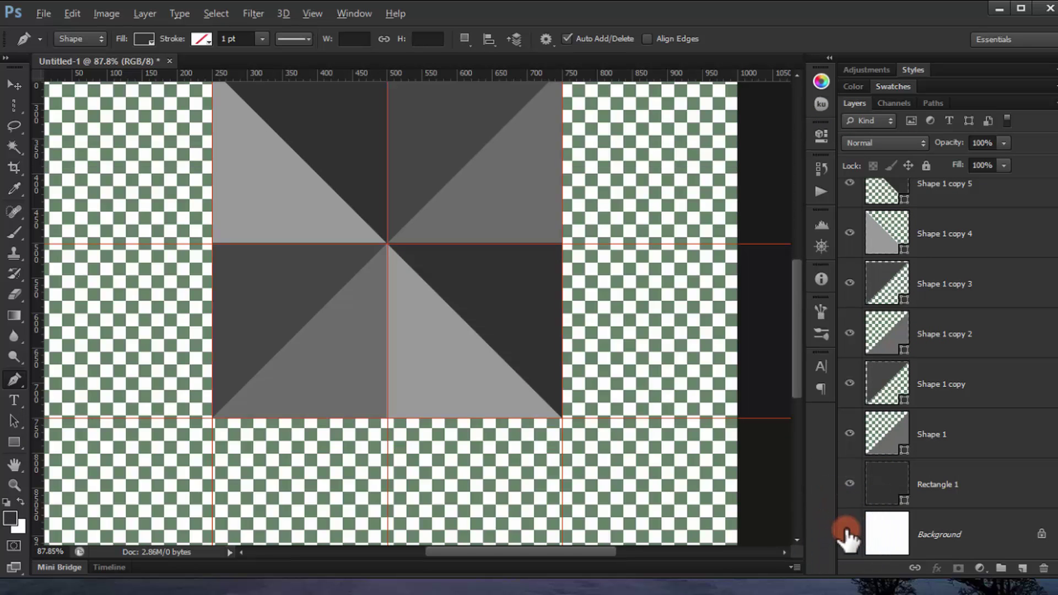
pyautogui.hotkey('ctrl', 'j')
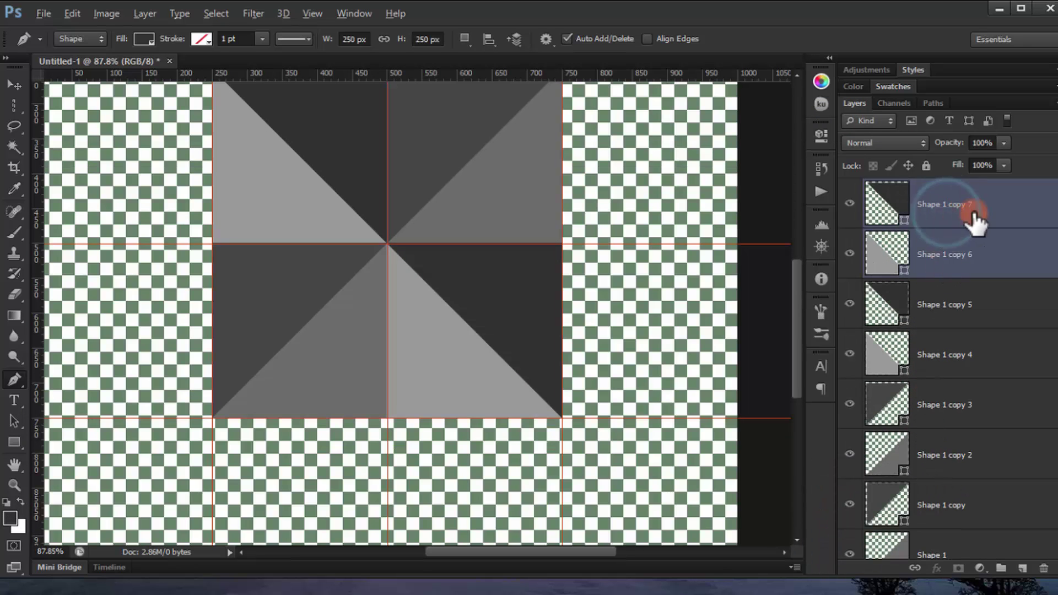
pyautogui.click(1011, 215)
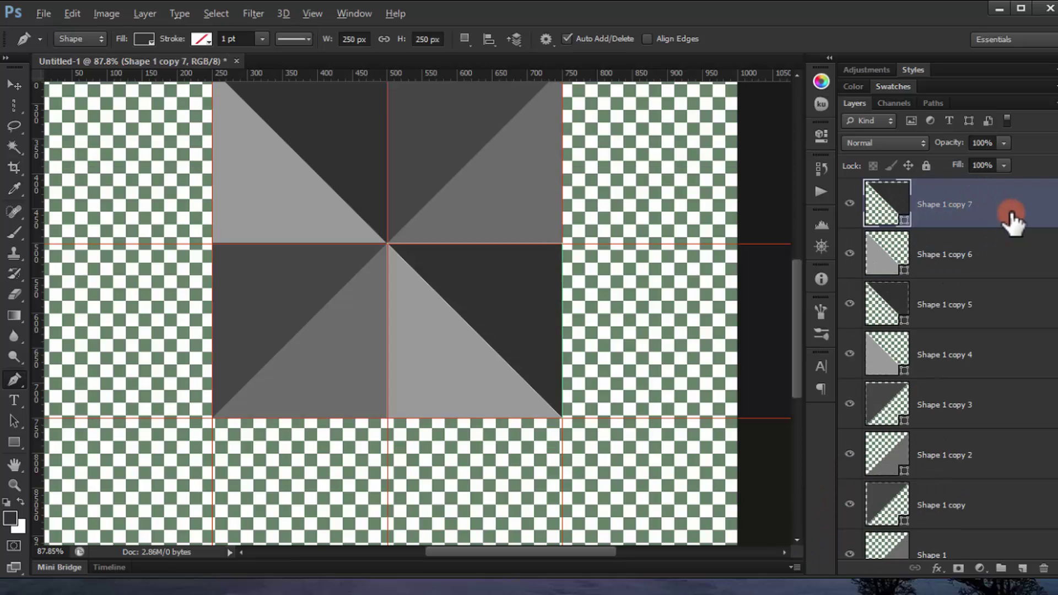
pyautogui.hotkey('ctrl', 'shift', 'alt', 'e')
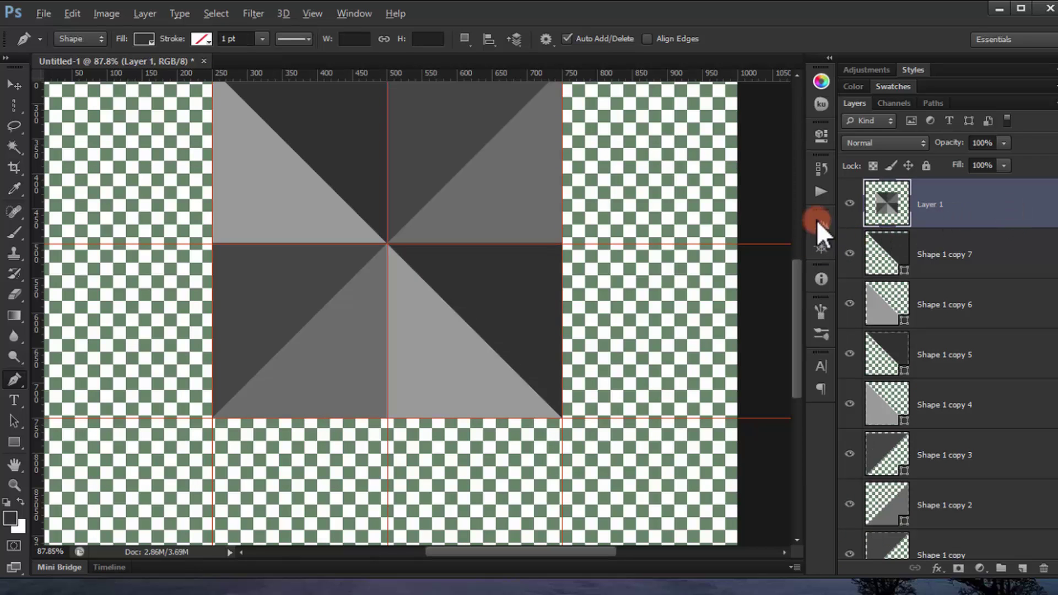
# Step: Show only Layer 1 on a transparent canvas with the guides hidden
pyautogui.keyDown('alt'); pyautogui.click(848, 215); pyautogui.keyUp('alt')
pyautogui.hotkey('ctrl', '-')
pyautogui.hotkey('ctrl', '-')
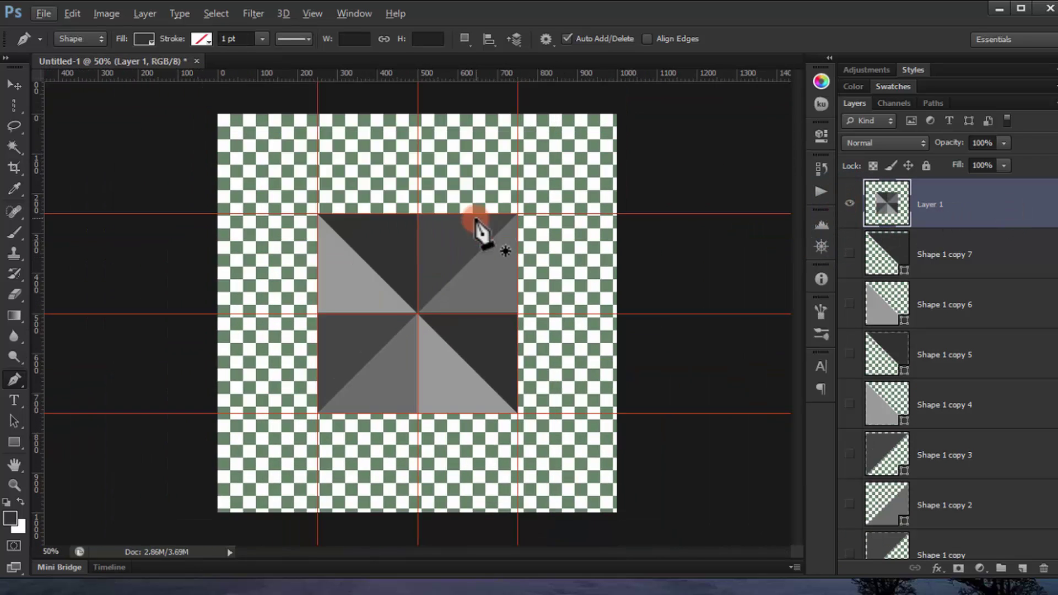
pyautogui.hotkey('ctrl', ';')
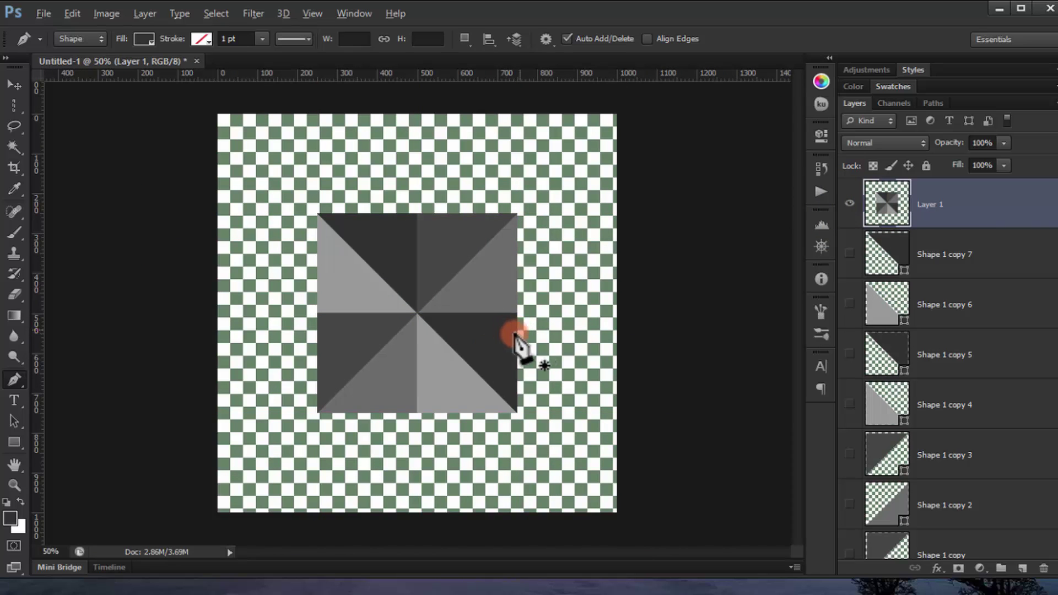
pyautogui.hotkey('ctrl', '+')
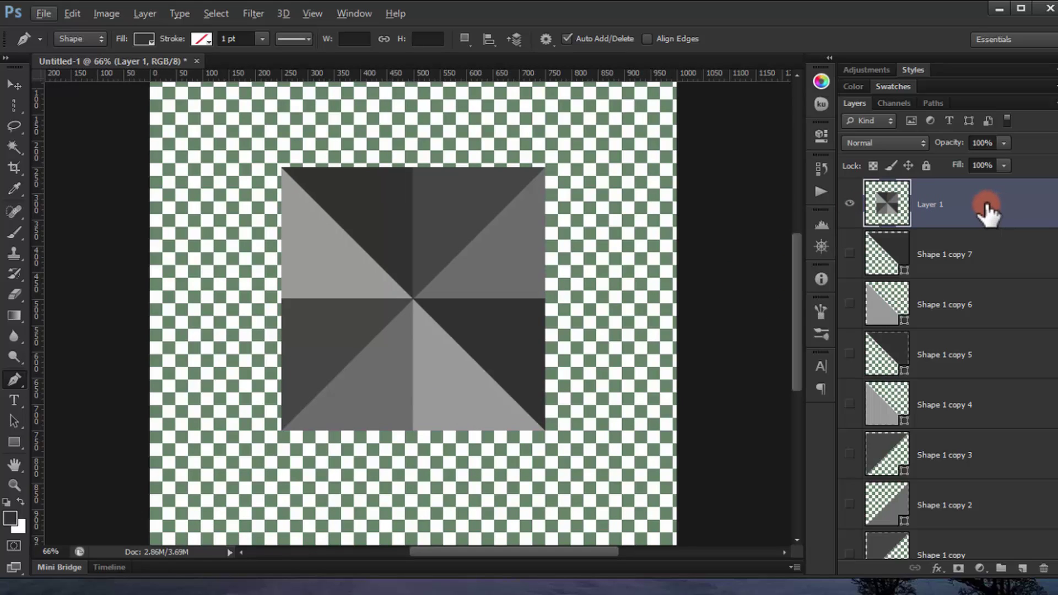
# Step: Convert Layer 1 into a smart object and open its Layer 1.psb contents
pyautogui.rightClick(984, 210)
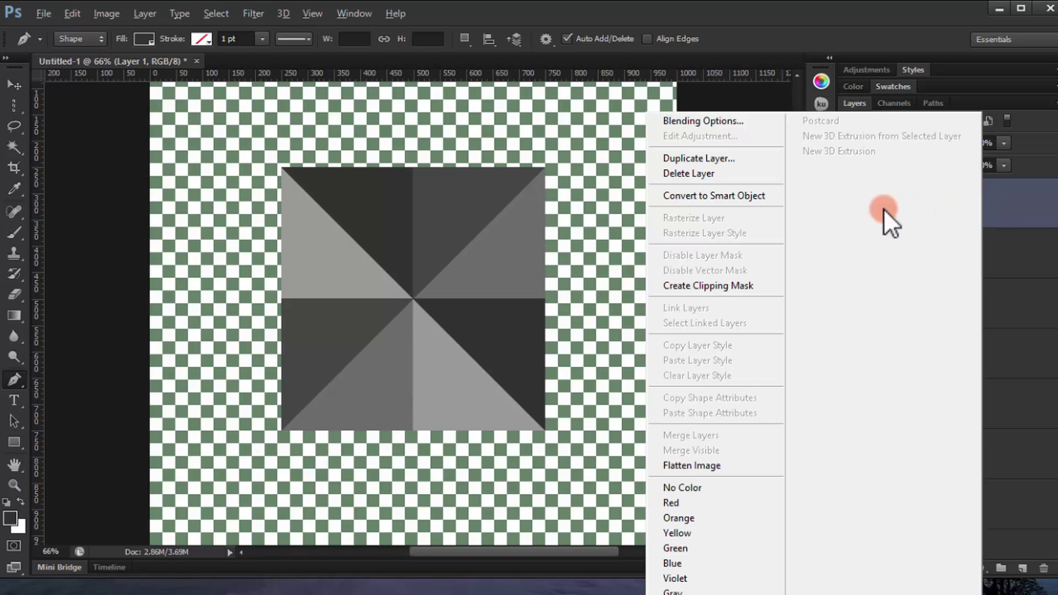
pyautogui.click(774, 197)
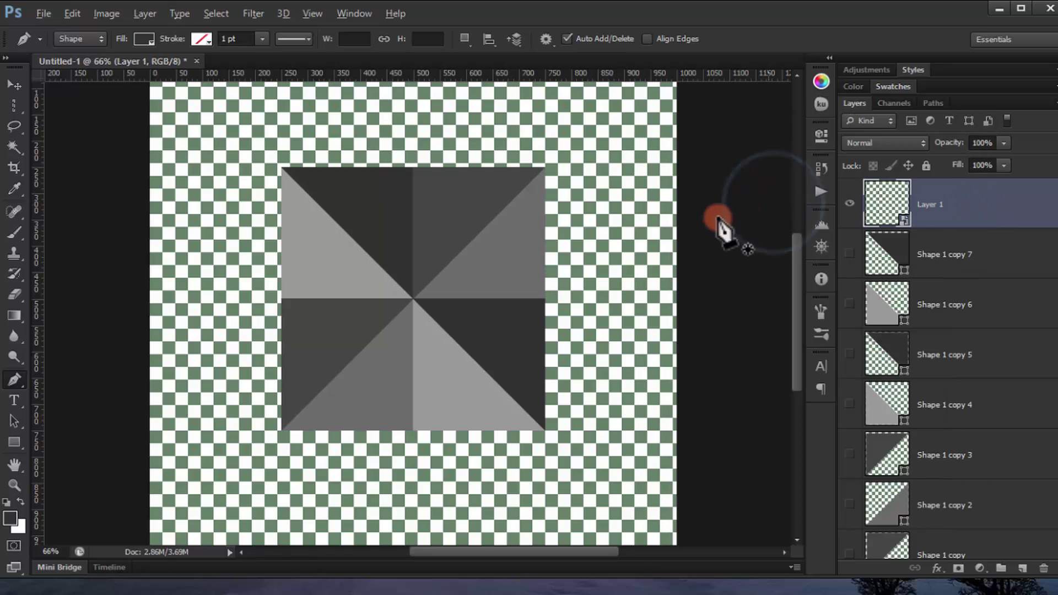
pyautogui.doubleClick(895, 193)
pyautogui.click(587, 266)
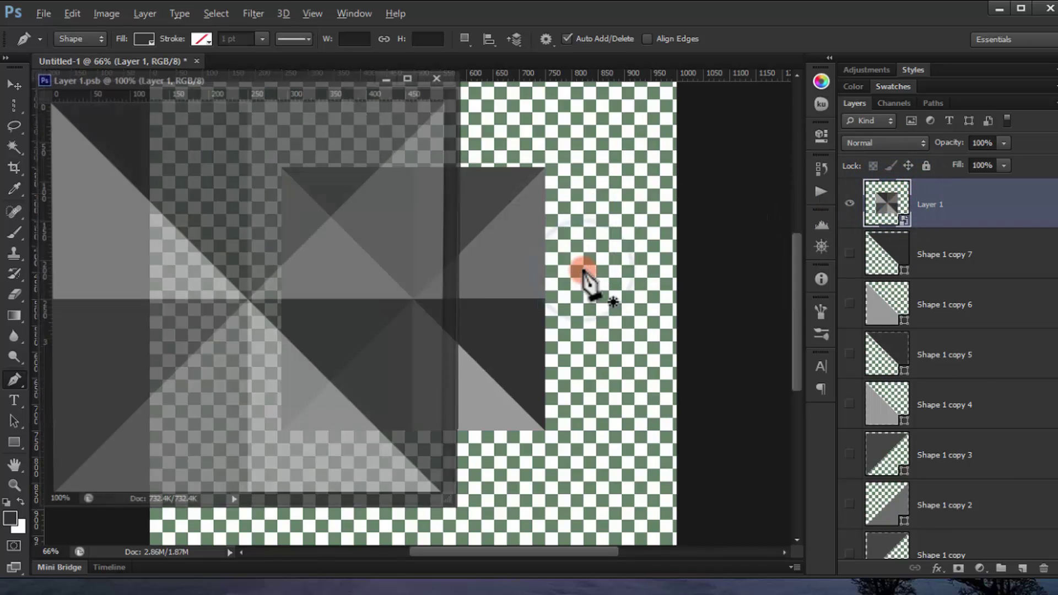
pyautogui.moveTo(245, 81); pyautogui.dragTo(458, 110)
# Step: Define the tile as a new pattern named Triangle
pyautogui.click(107, 14)
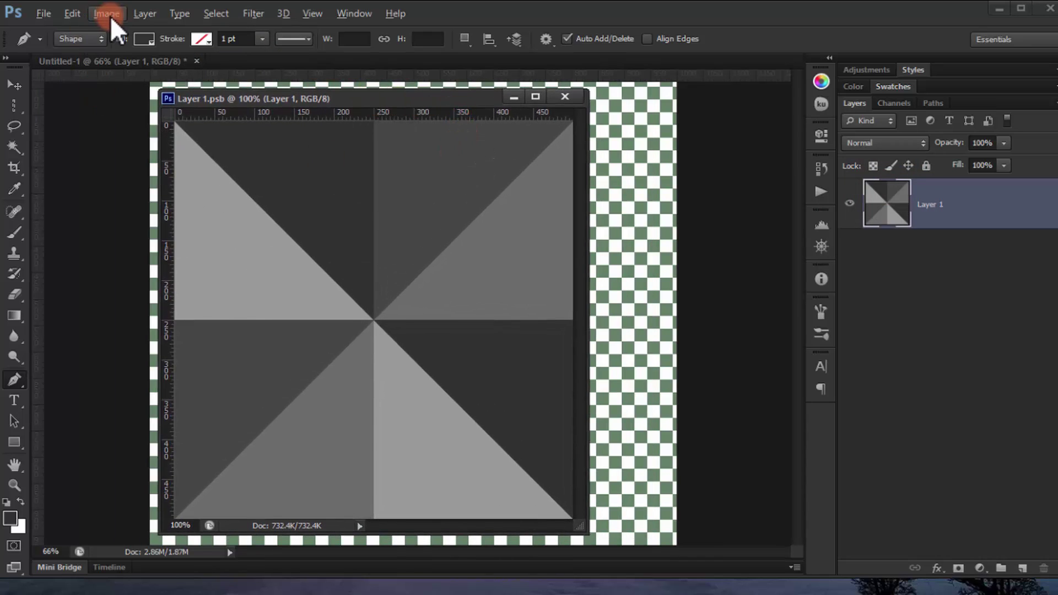
pyautogui.click(72, 17)
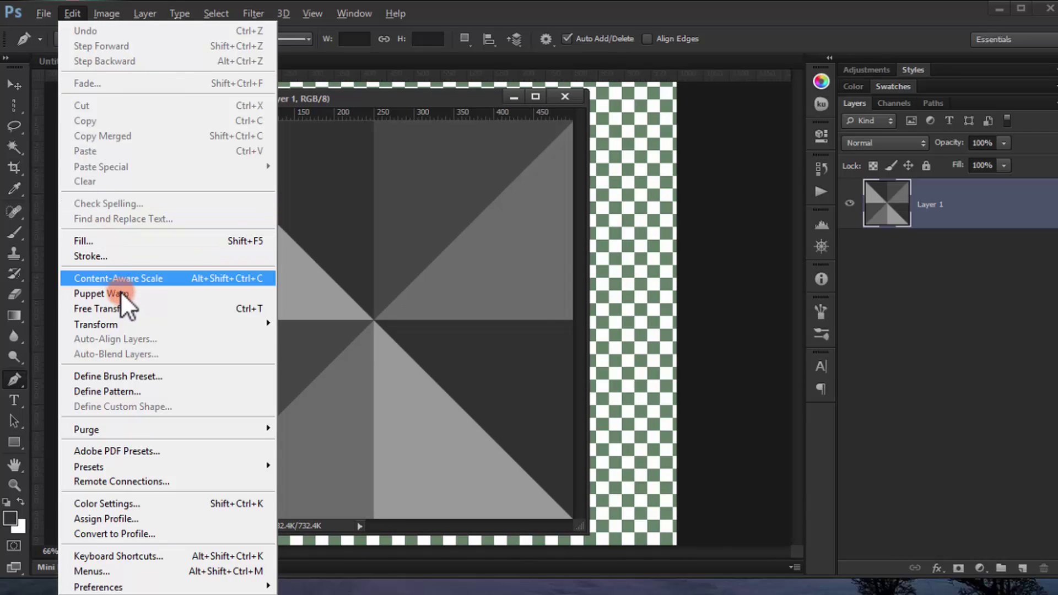
pyautogui.click(138, 391)
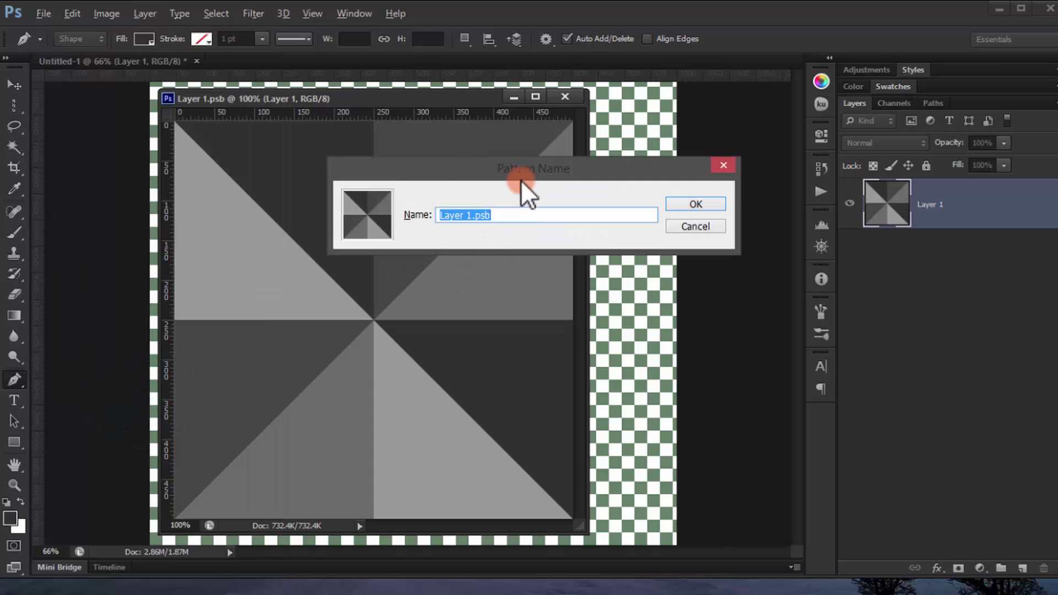
pyautogui.write('Triangle')
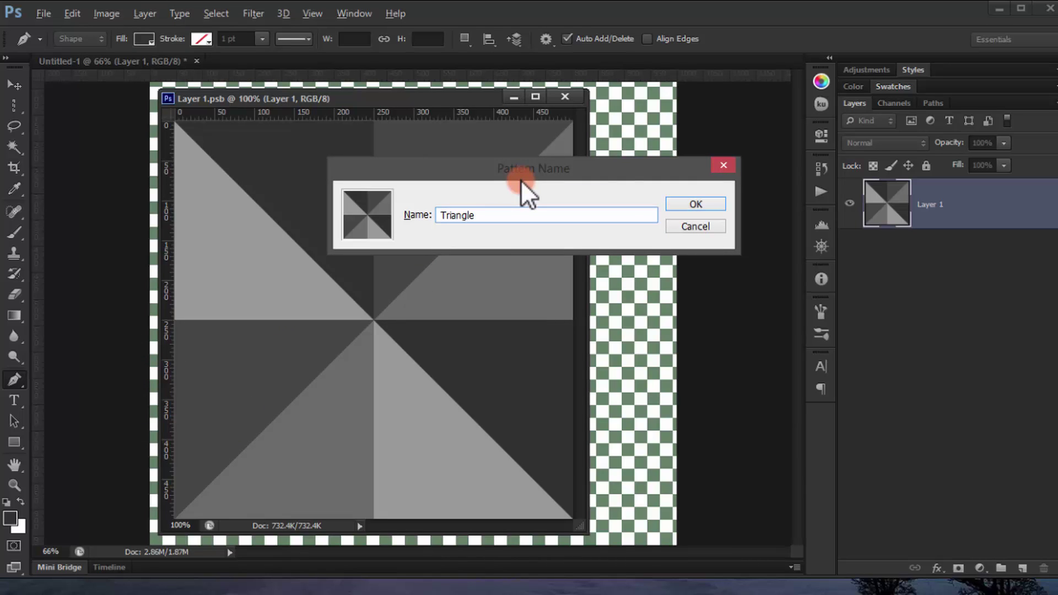
pyautogui.press('Return')
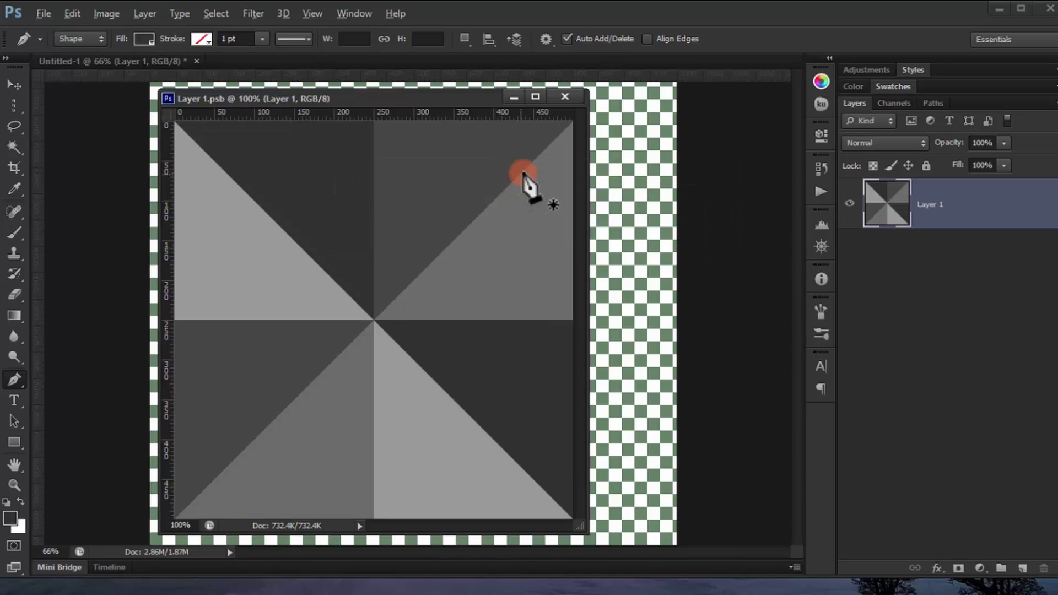
# Step: Close the Layer 1.psb tile document and then the untitled document
pyautogui.click(552, 99)
pyautogui.click(161, 62)
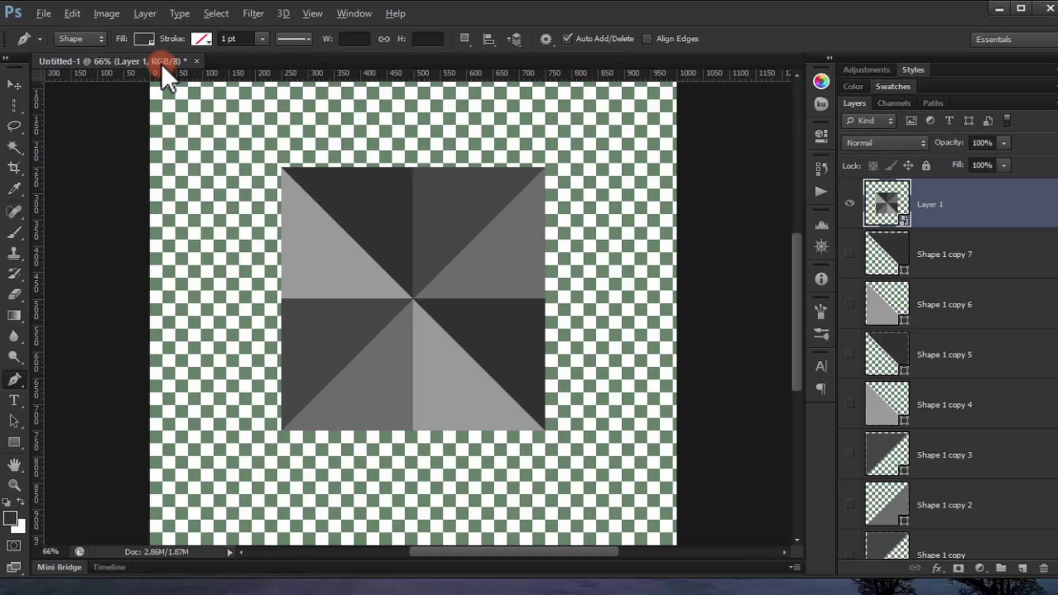
pyautogui.click(196, 60)
# Step: Discard Untitled-1's changes and open Businesscard_Template.psd from the Business Card folder
pyautogui.click(543, 237)
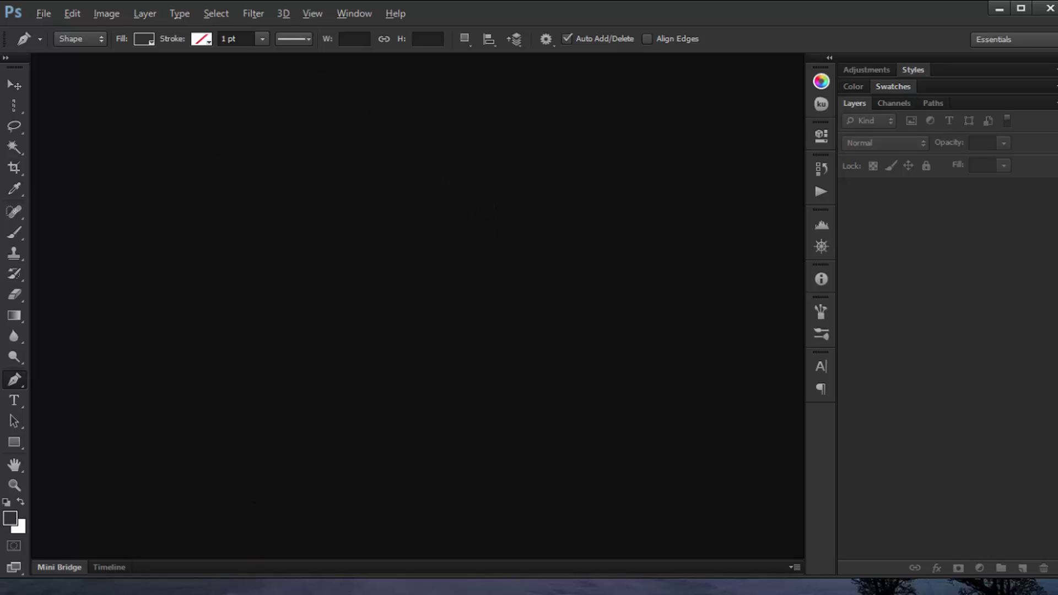
pyautogui.click(53, 588)
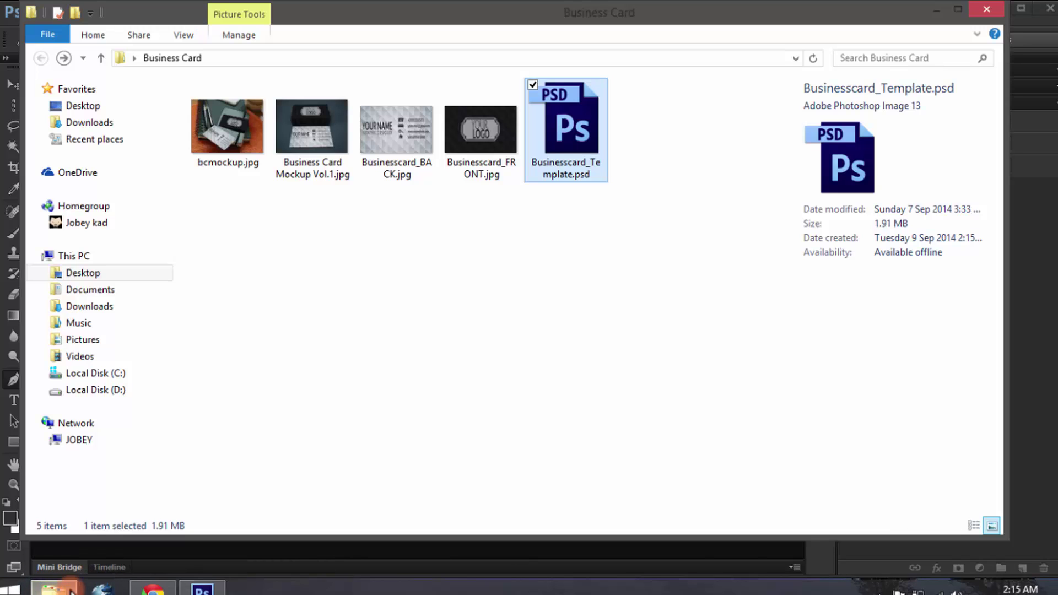
pyautogui.doubleClick(564, 146)
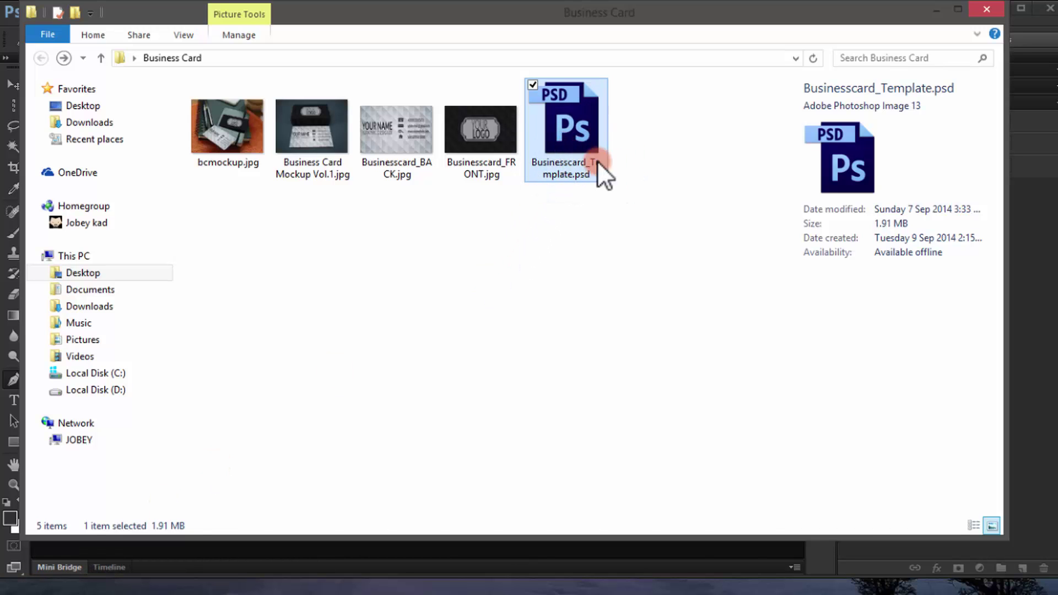
pyautogui.doubleClick(559, 112)
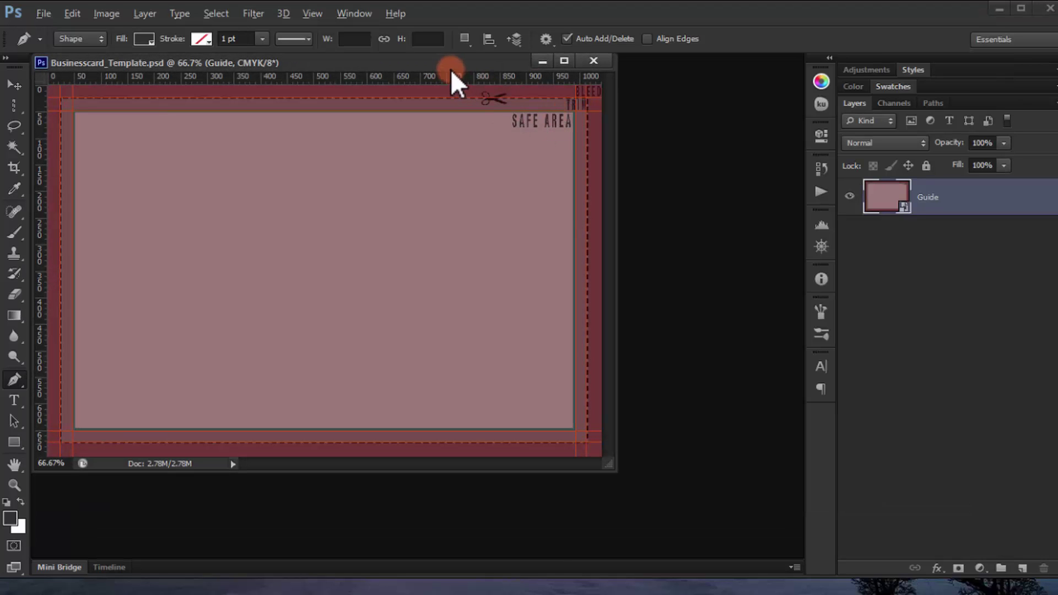
# Step: Dock the Businesscard_Template.psd window and zoom out to view the whole card with its guides
pyautogui.moveTo(451, 69); pyautogui.dragTo(488, 64)
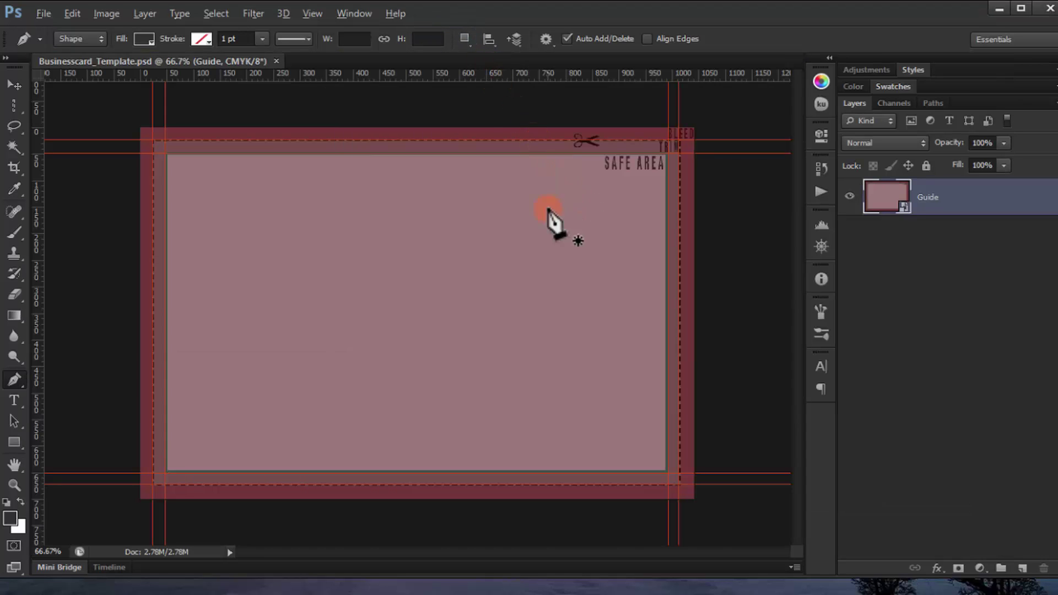
pyautogui.scroll(2, 643, 177)
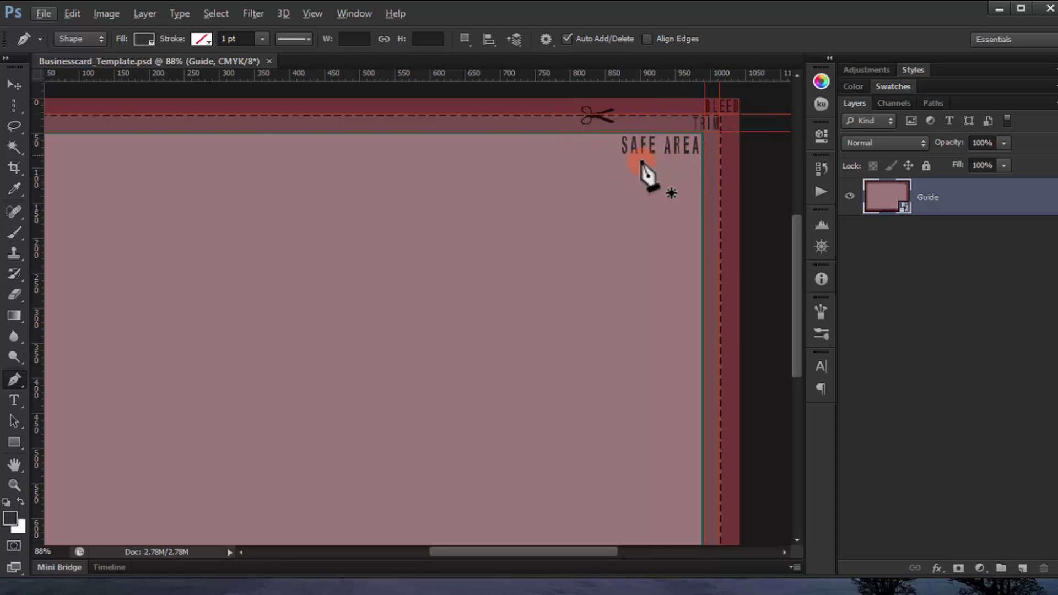
pyautogui.hotkey('ctrl', '-')
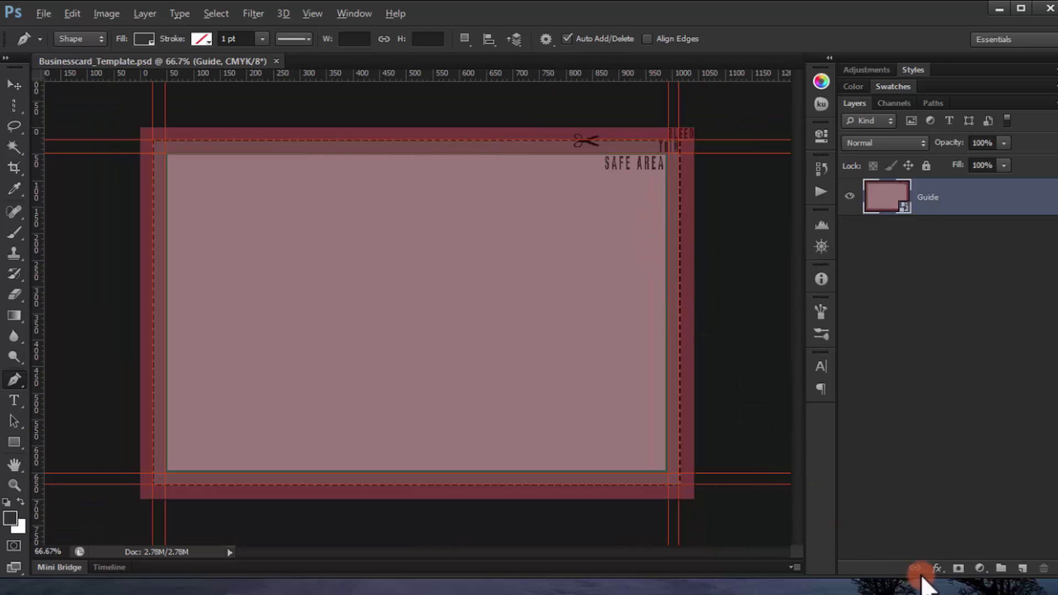
# Step: Add an empty layer, hide Guide, and add a Triangle pattern fill layer at 30% scale
pyautogui.click(1024, 569)
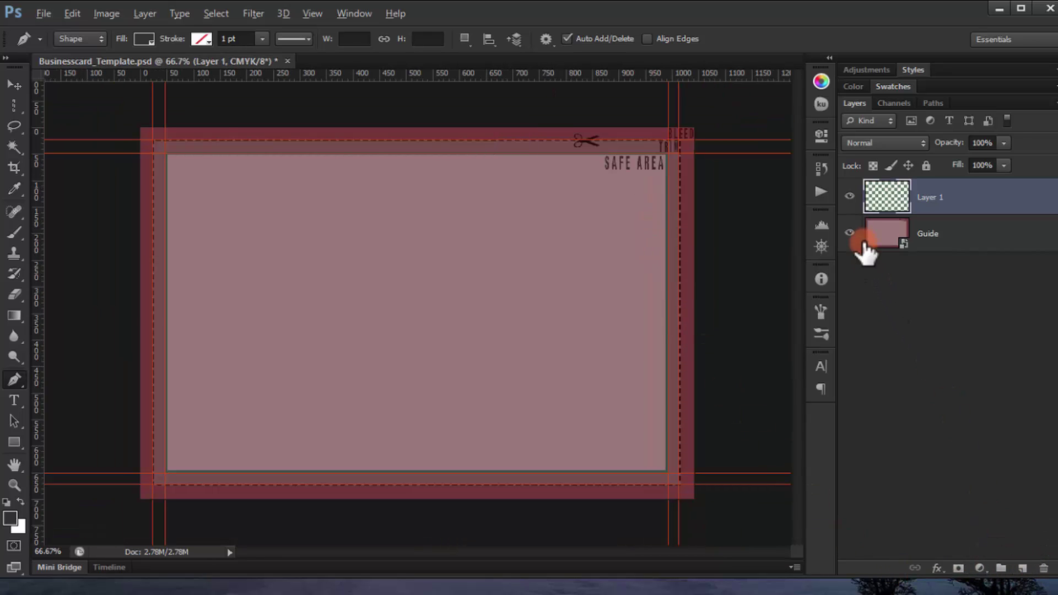
pyautogui.click(849, 232)
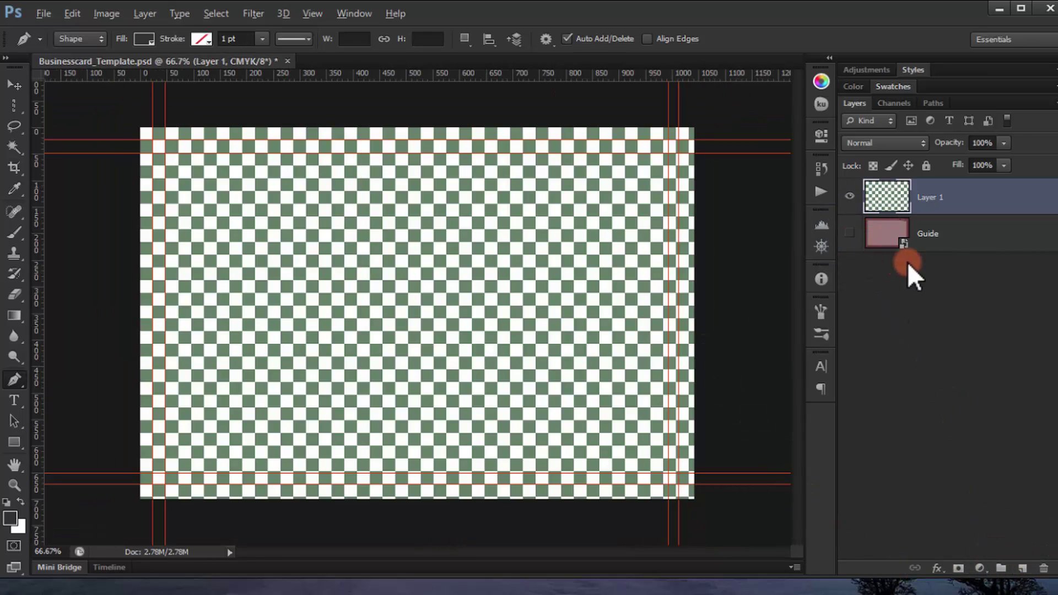
pyautogui.click(981, 569)
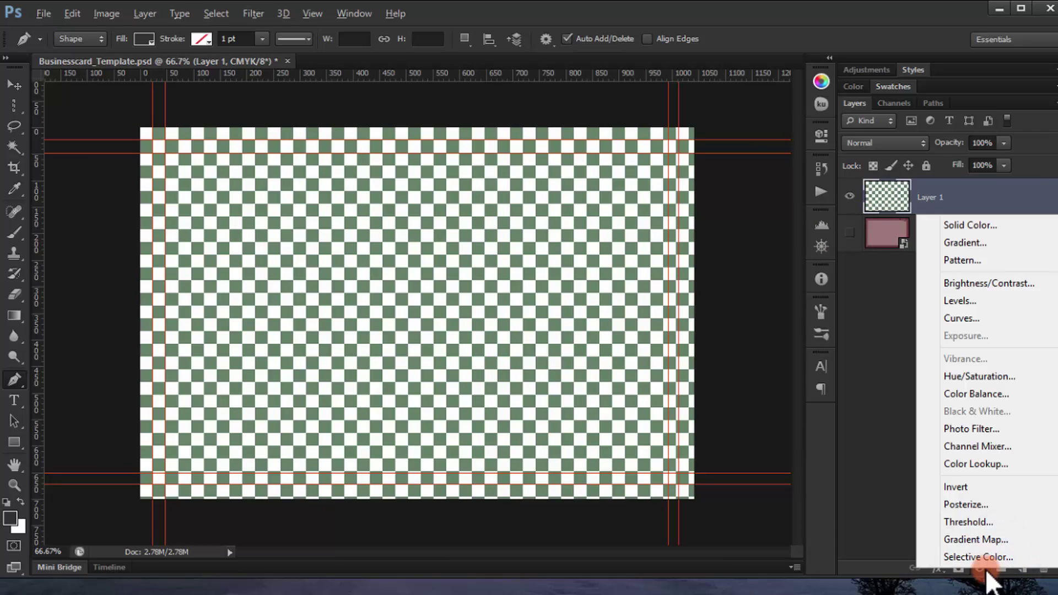
pyautogui.click(967, 260)
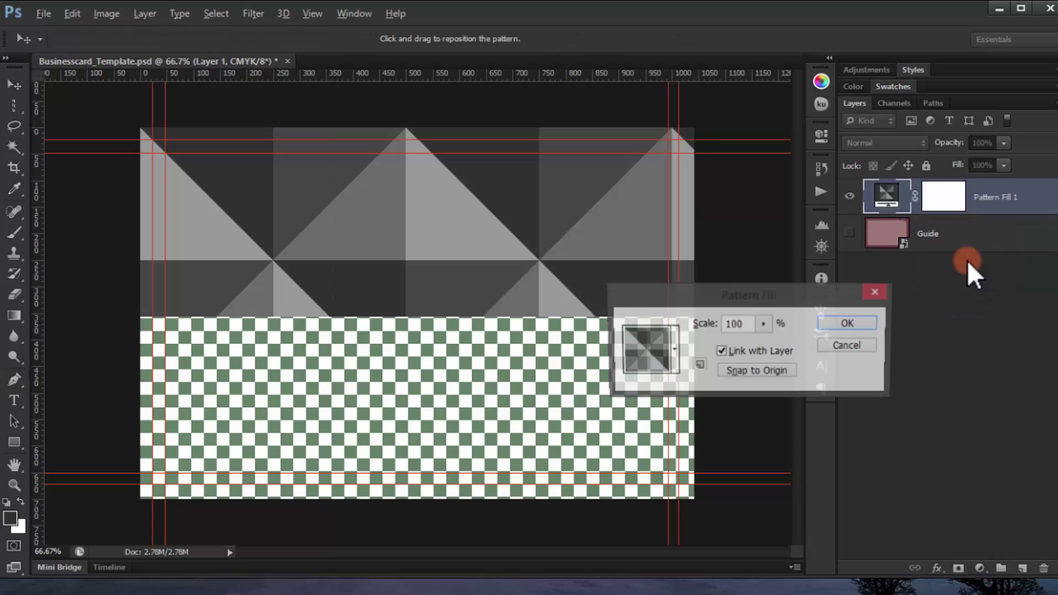
pyautogui.doubleClick(753, 326)
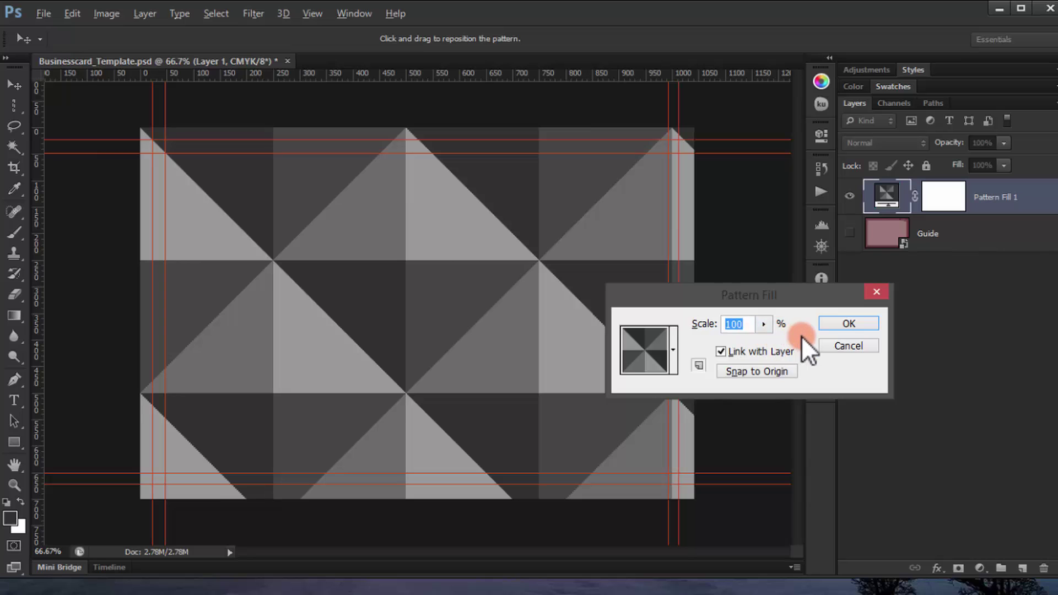
pyautogui.write('30')
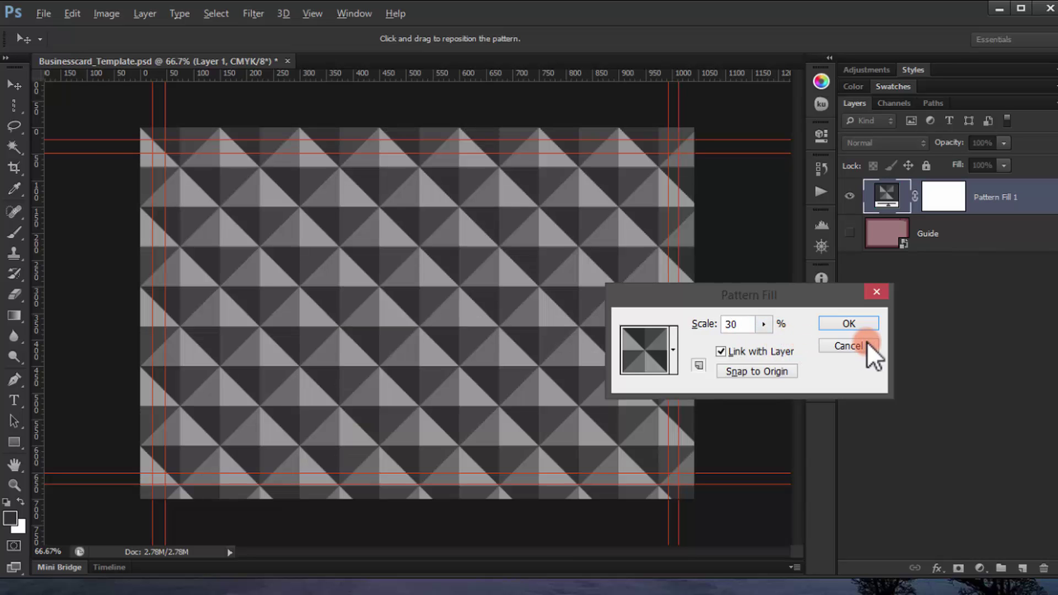
pyautogui.click(852, 323)
pyautogui.press('p')
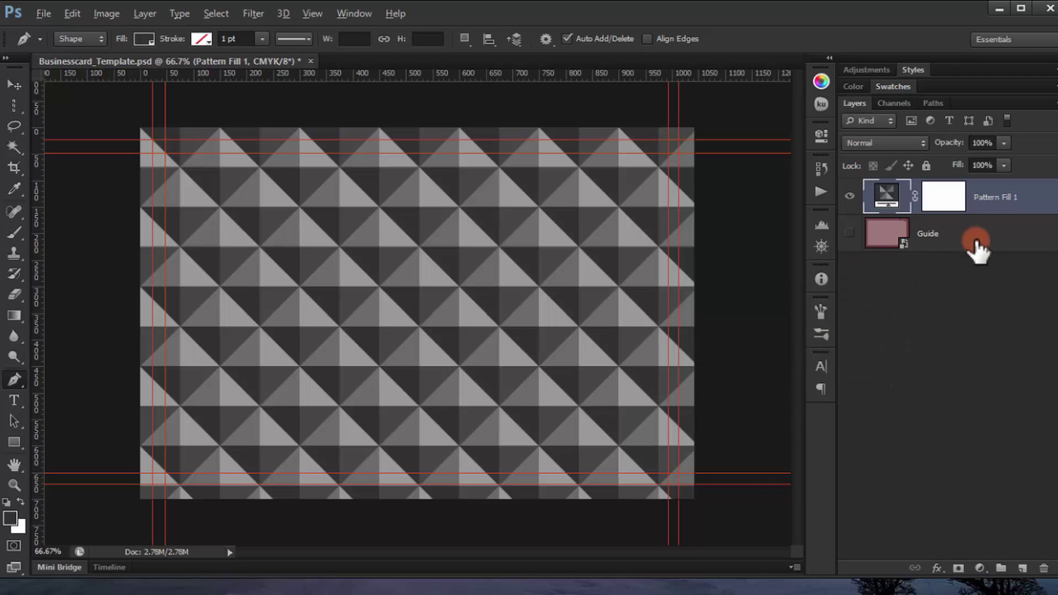
# Step: Add a new empty Layer 1 directly above the Guide layer
pyautogui.click(968, 234)
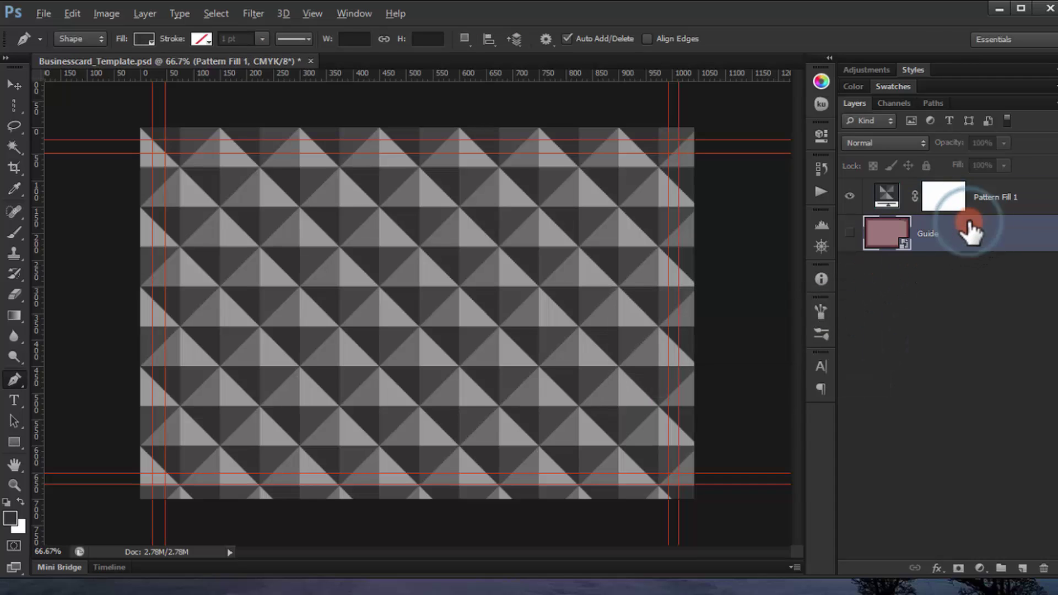
pyautogui.click(1022, 568)
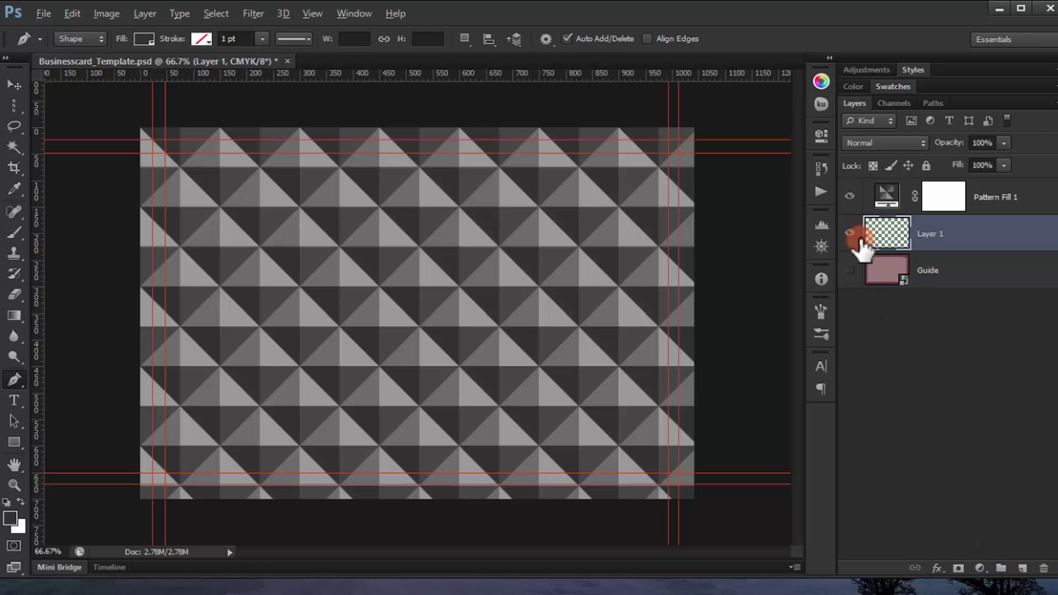
pyautogui.doubleClick(894, 231)
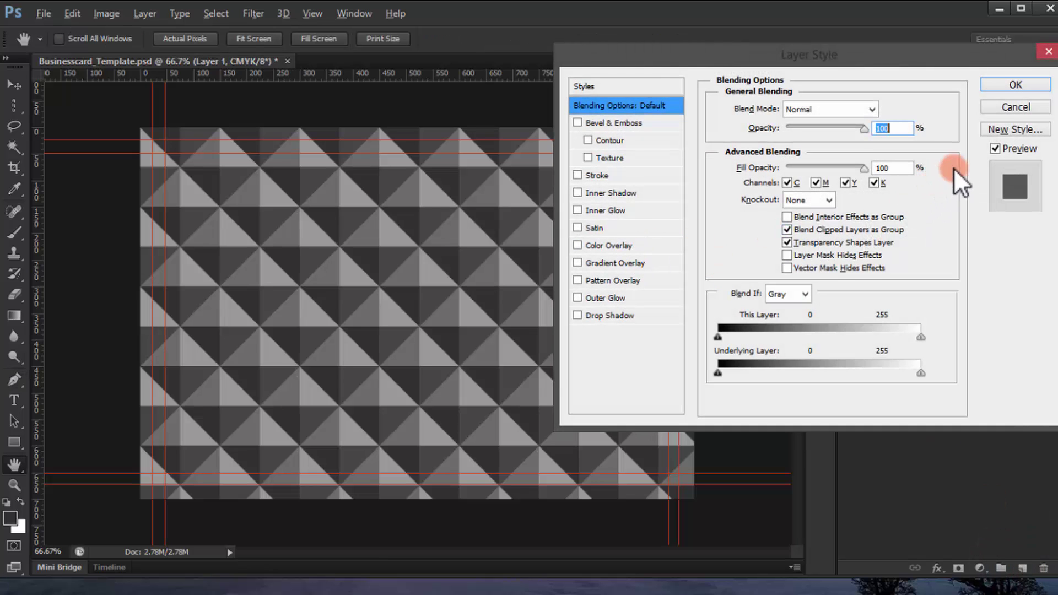
pyautogui.click(1001, 104)
# Step: Fill Layer 1 with light pinkish-grey #dad4d4 and fade Pattern Fill 1 to about 14% opacity
pyautogui.click(12, 516)
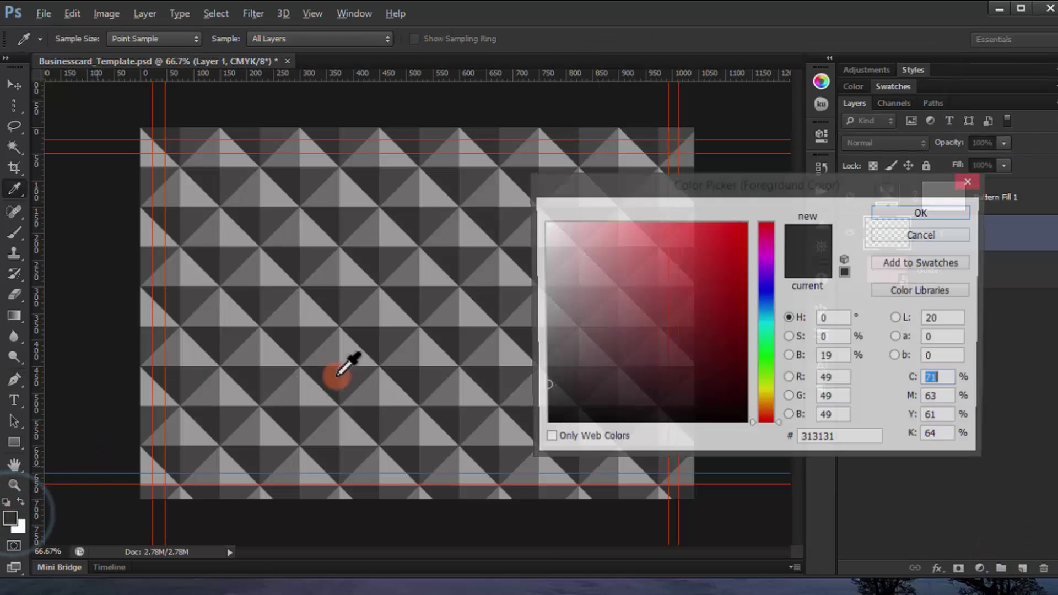
pyautogui.moveTo(575, 317)
pyautogui.mouseDown()
pyautogui.moveTo(548, 298)
pyautogui.moveTo(543, 258)
pyautogui.mouseUp()
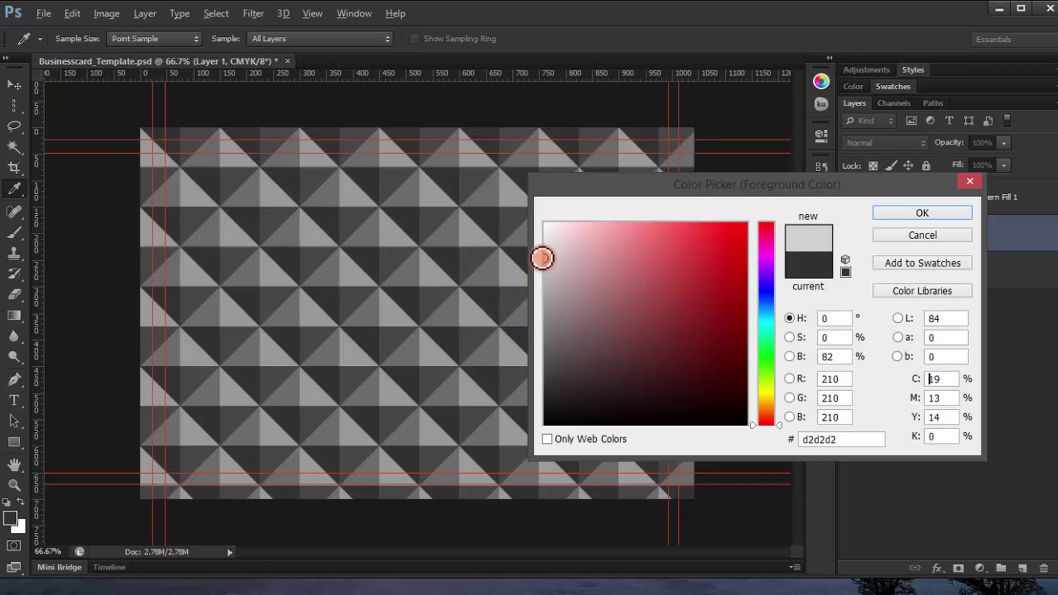
pyautogui.moveTo(542, 256); pyautogui.dragTo(549, 251)
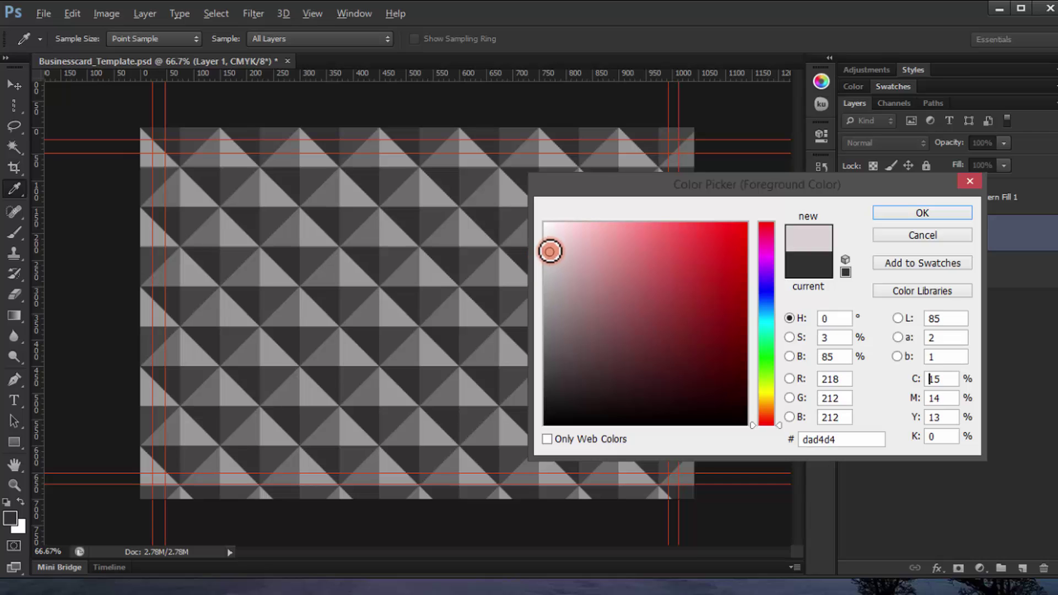
pyautogui.click(897, 213)
pyautogui.press('p')
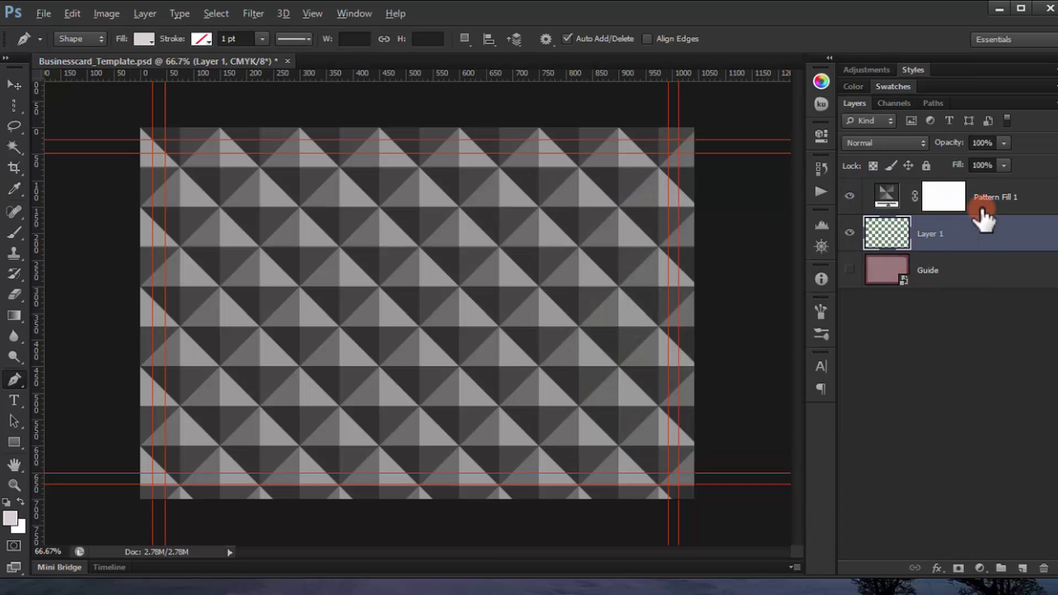
pyautogui.hotkey('alt', 'BackSpace')
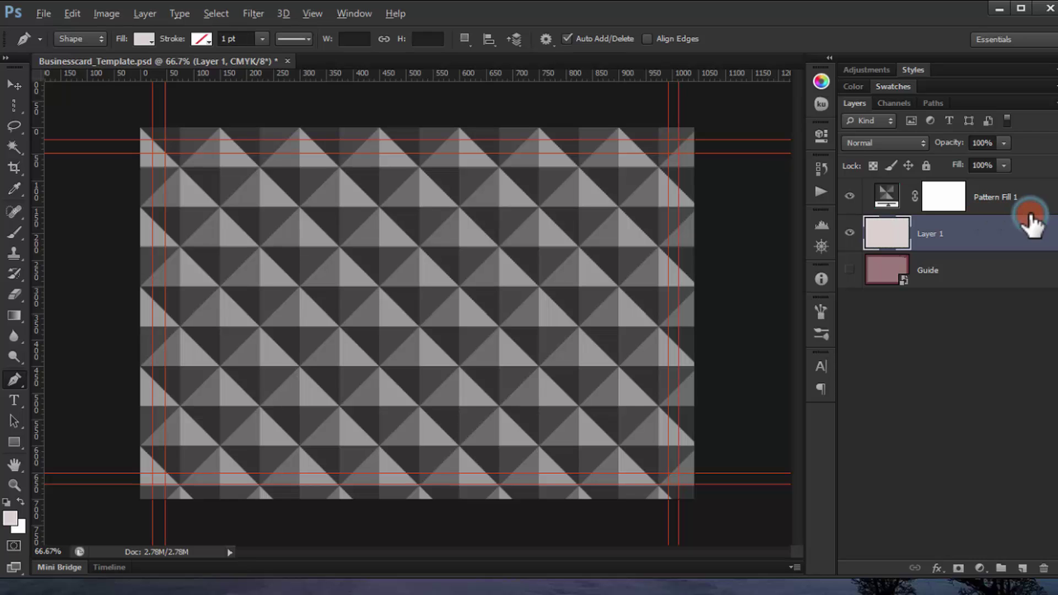
pyautogui.click(1028, 210)
pyautogui.moveTo(956, 143); pyautogui.dragTo(890, 137)
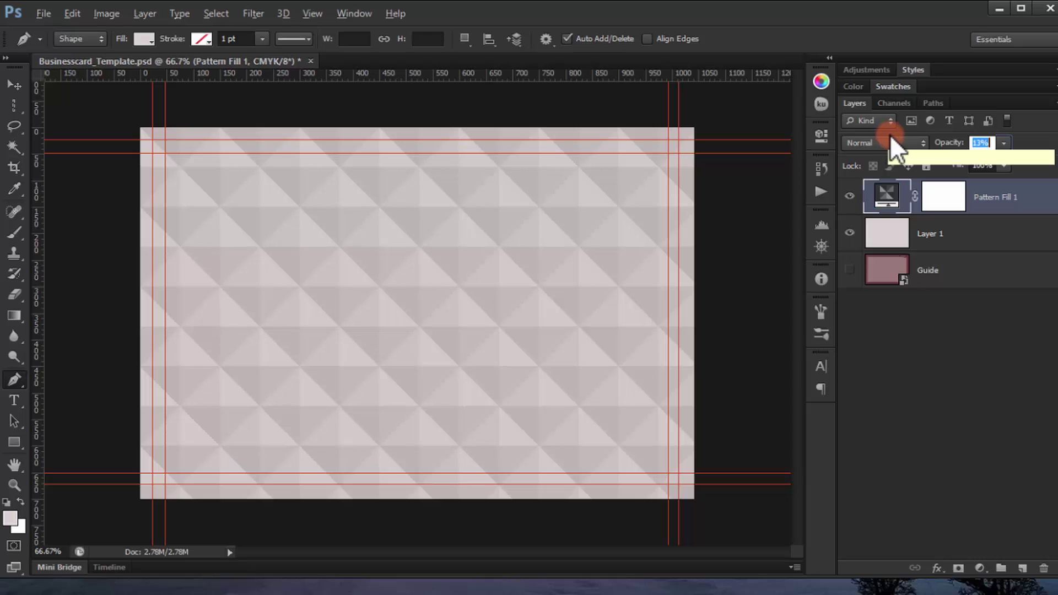
# Step: Set Pattern Fill 1's opacity to 15%
pyautogui.click(956, 146)
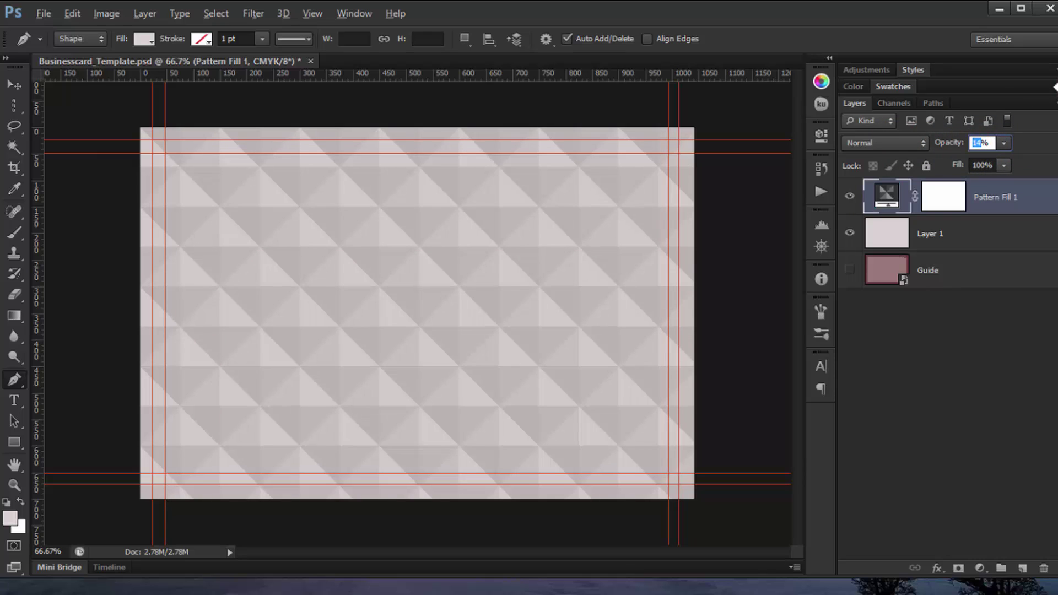
pyautogui.write('15')
pyautogui.press('Return')
# Step: Stamp the visible layers into a new layer named Front, keep it visible, and select Layer 1
pyautogui.click(1047, 21)
pyautogui.click(984, 198)
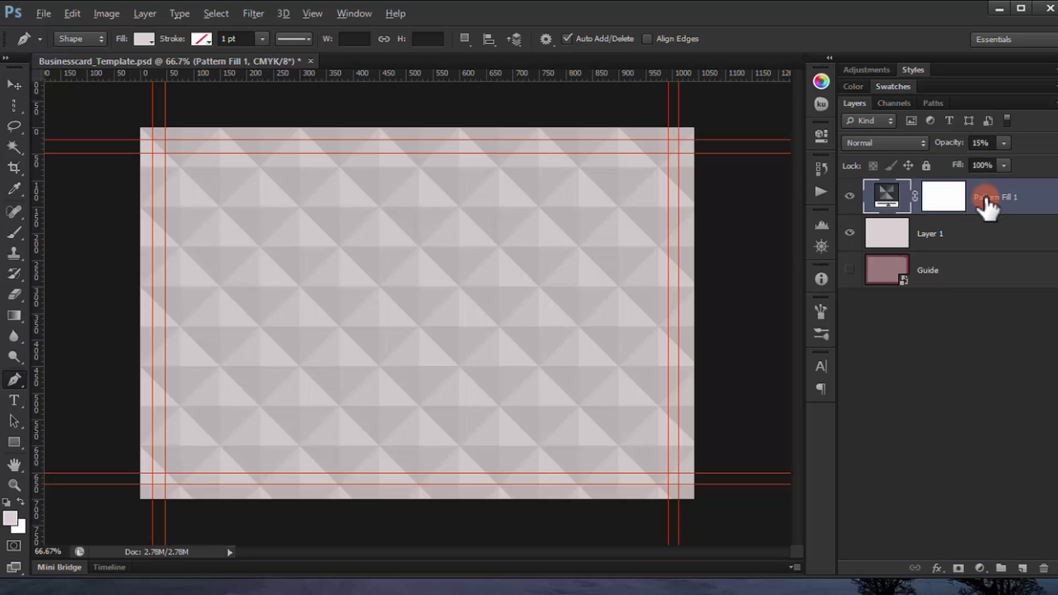
pyautogui.hotkey('ctrl', 'shift', 'alt', 'e')
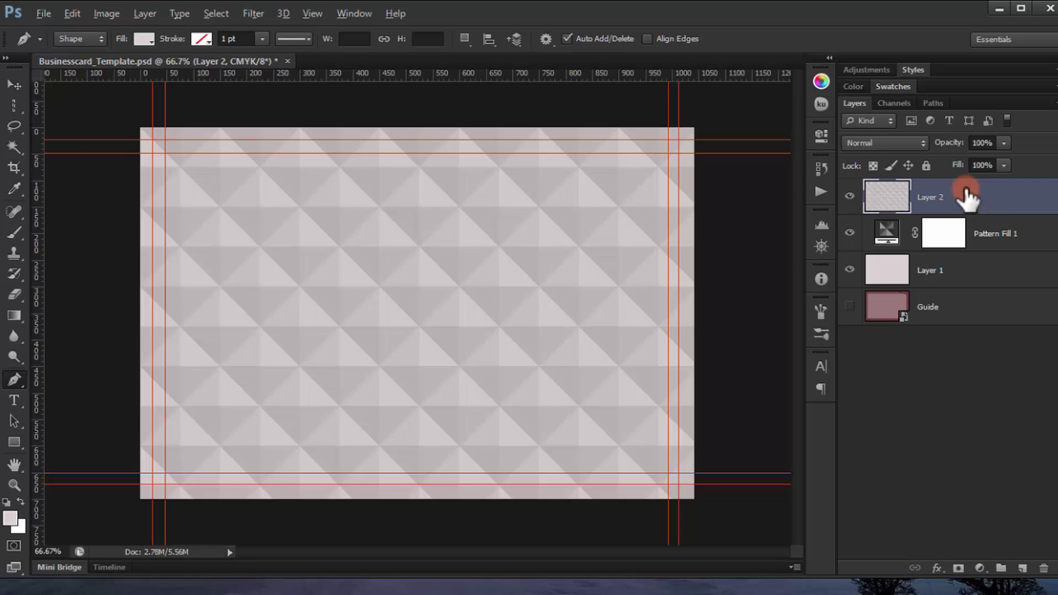
pyautogui.doubleClick(931, 197)
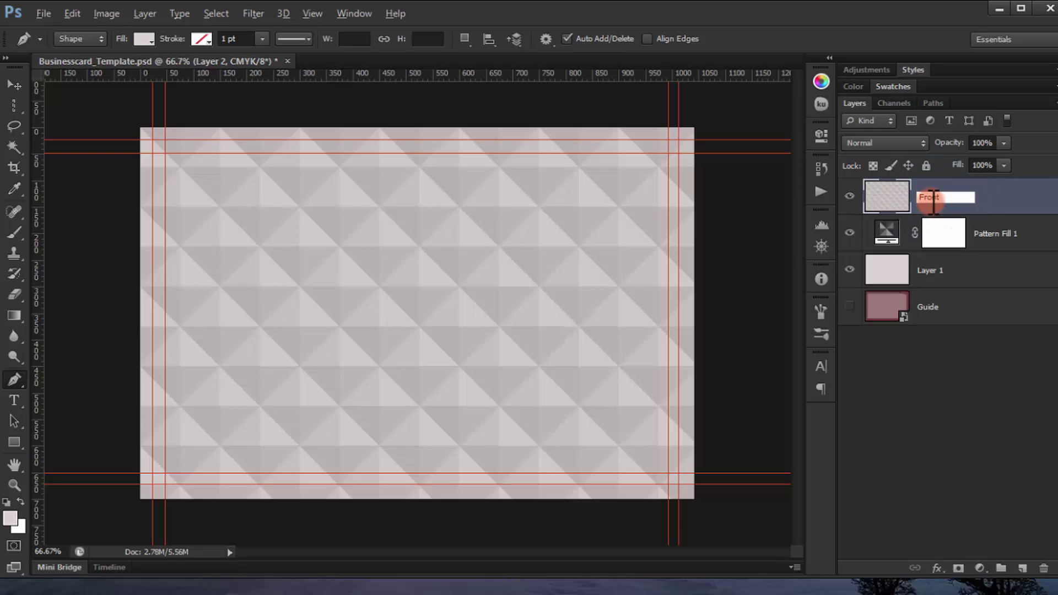
pyautogui.press('Return')
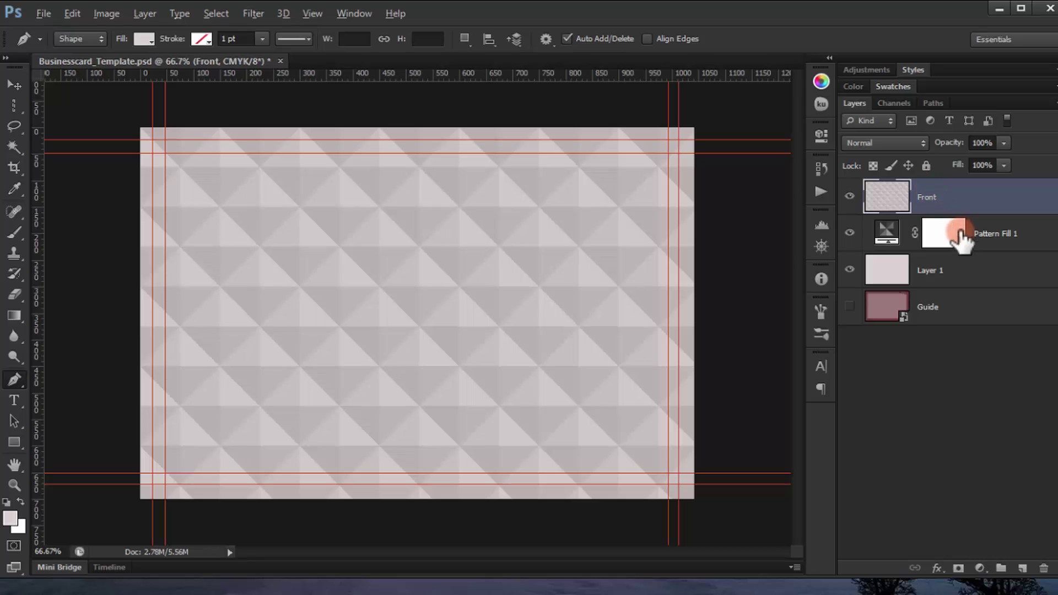
pyautogui.click(849, 198)
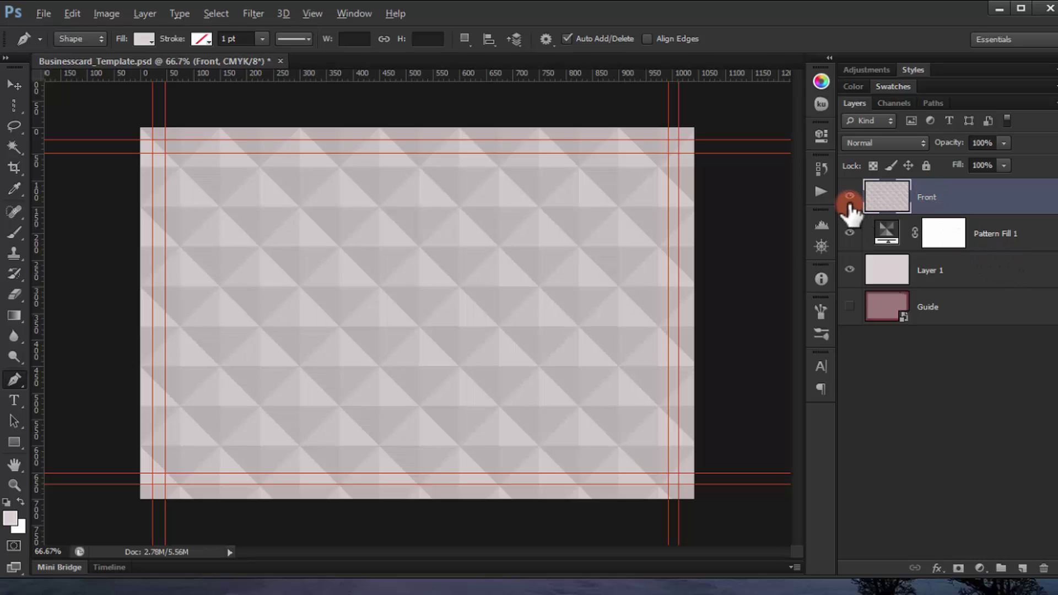
pyautogui.click(879, 270)
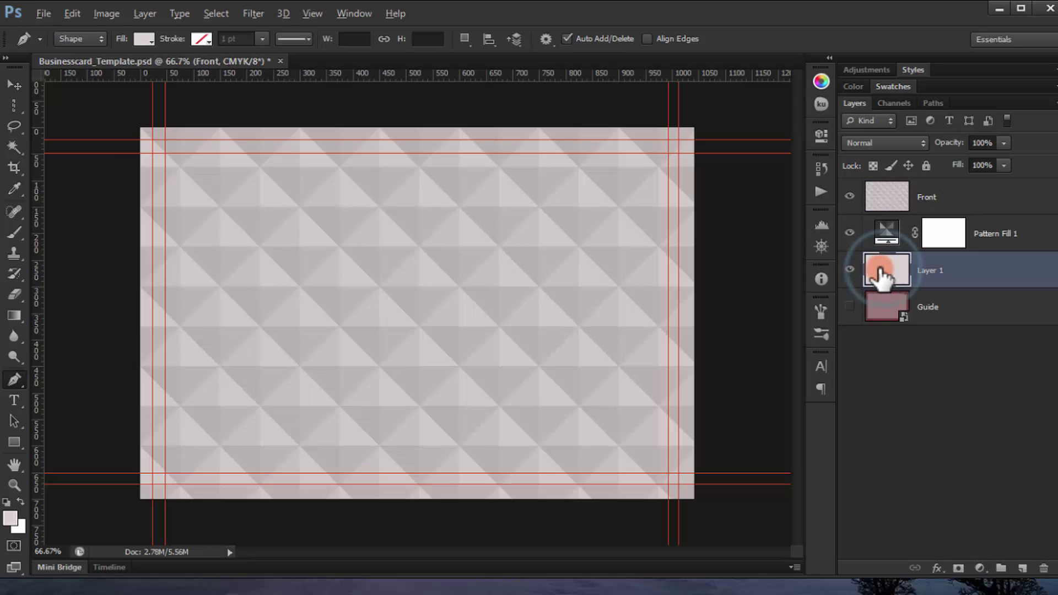
# Step: Hide Front and fill Layer 1 with near-black #181616
pyautogui.click(850, 197)
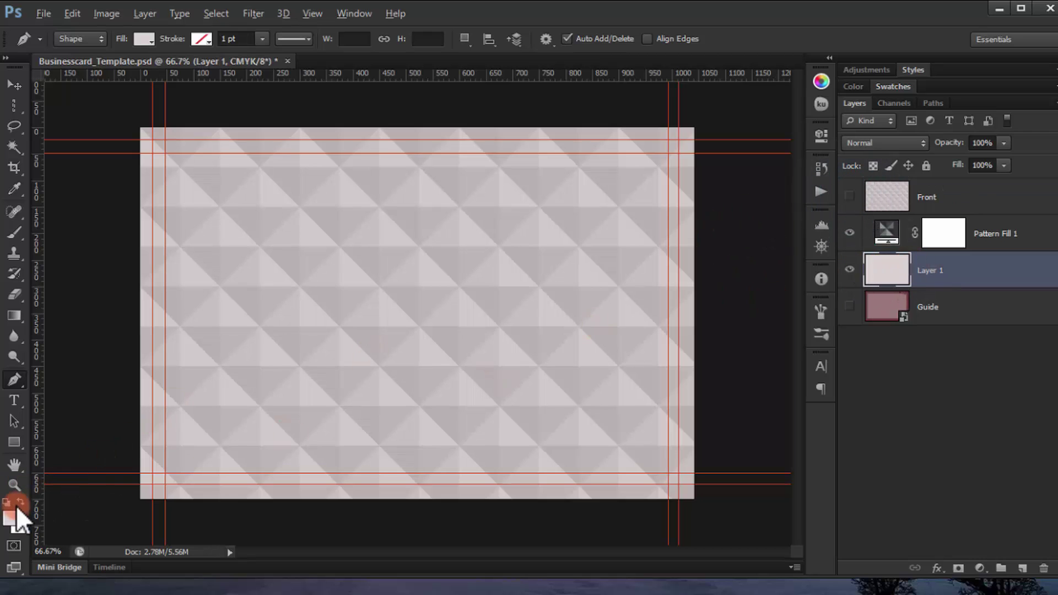
pyautogui.click(10, 519)
pyautogui.moveTo(557, 378)
pyautogui.mouseDown()
pyautogui.moveTo(566, 397)
pyautogui.moveTo(556, 406)
pyautogui.mouseUp()
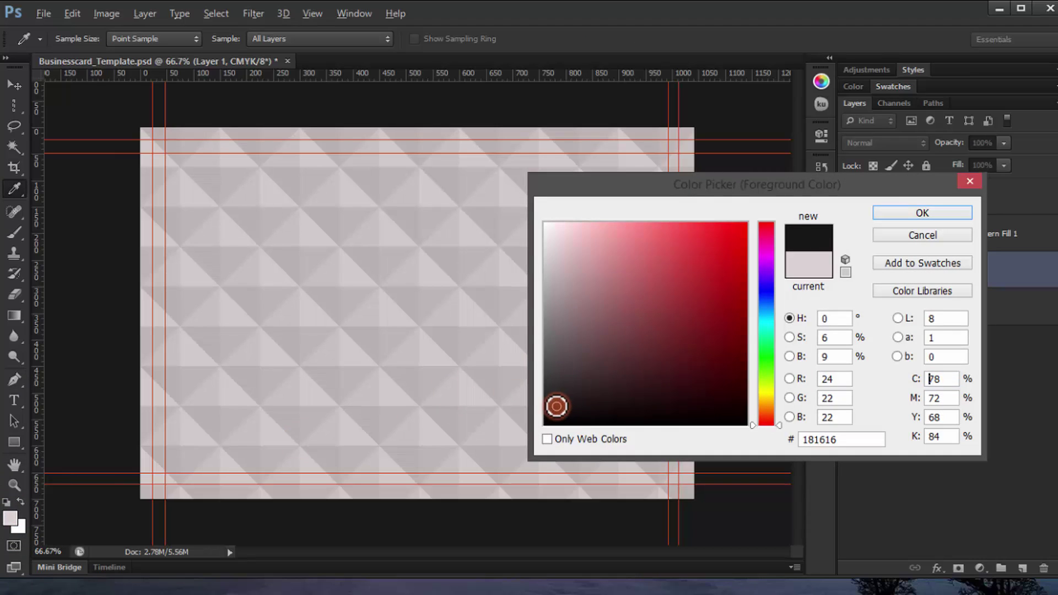
pyautogui.click(836, 243)
pyautogui.click(895, 217)
pyautogui.press('p')
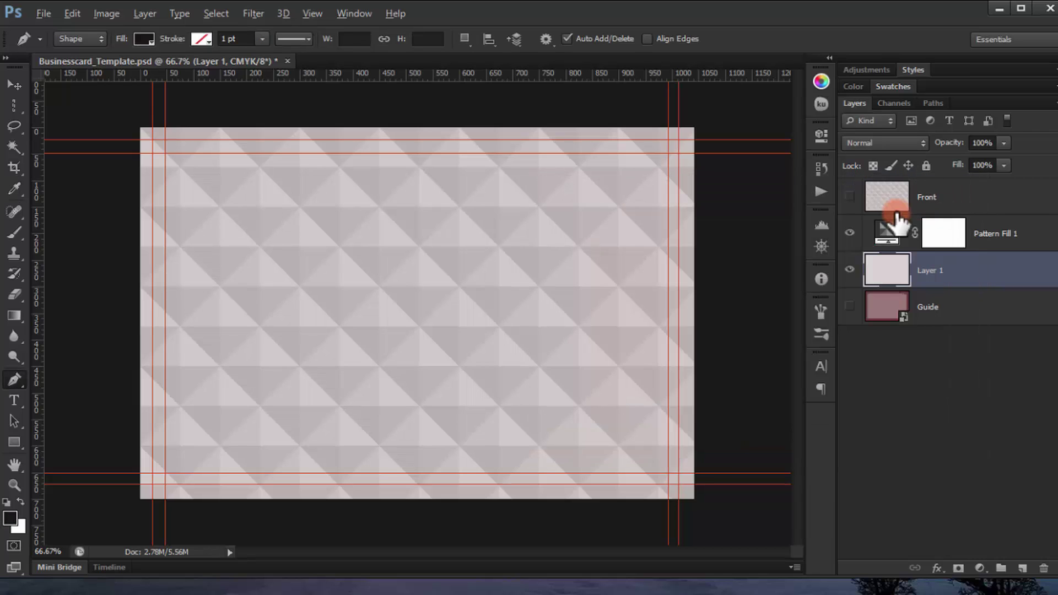
pyautogui.hotkey('alt', 'BackSpace')
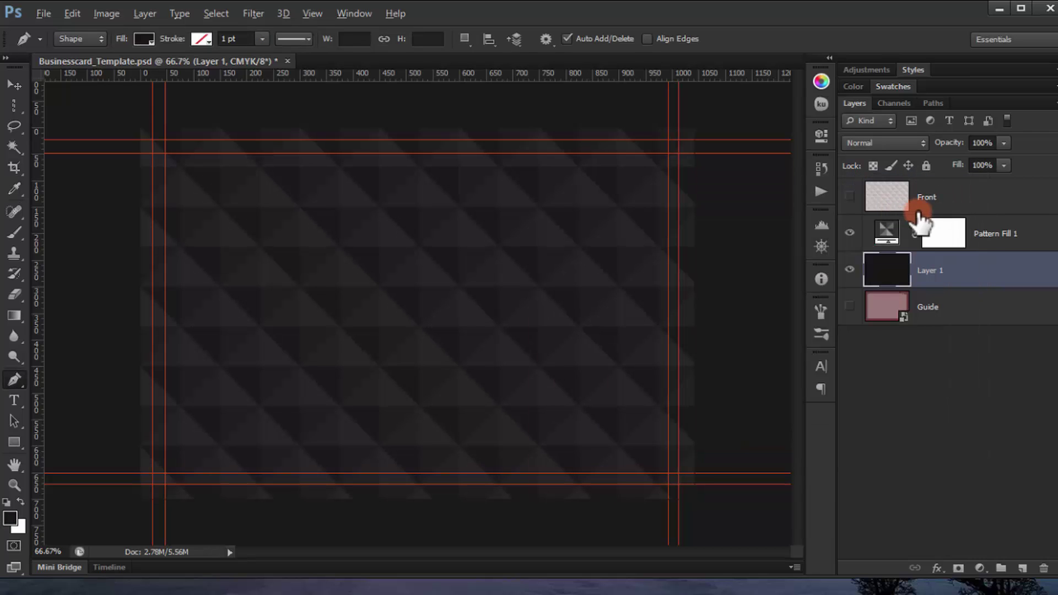
# Step: Stamp the visible layers into a new layer, hide its sources, rename it BACK, and move it to the top
pyautogui.click(1031, 234)
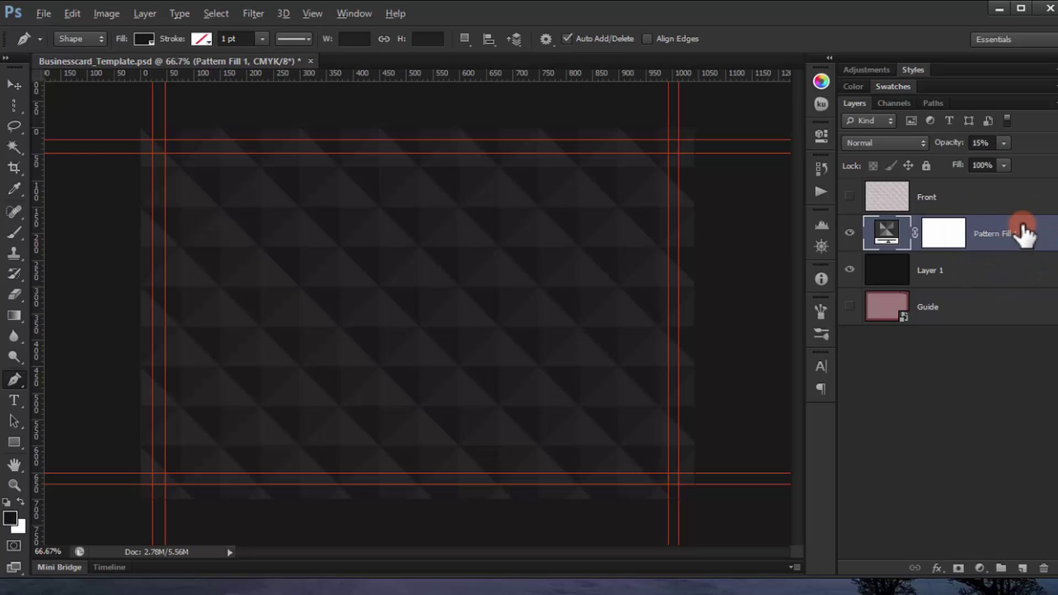
pyautogui.hotkey('ctrl', 'alt', 'shift', 'e')
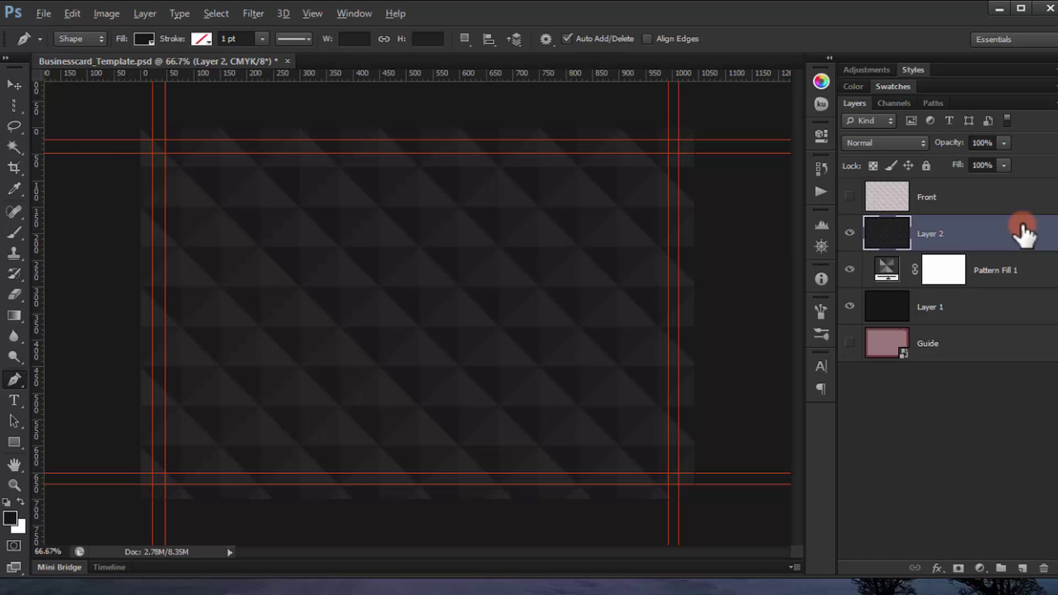
pyautogui.moveTo(849, 272); pyautogui.dragTo(859, 304)
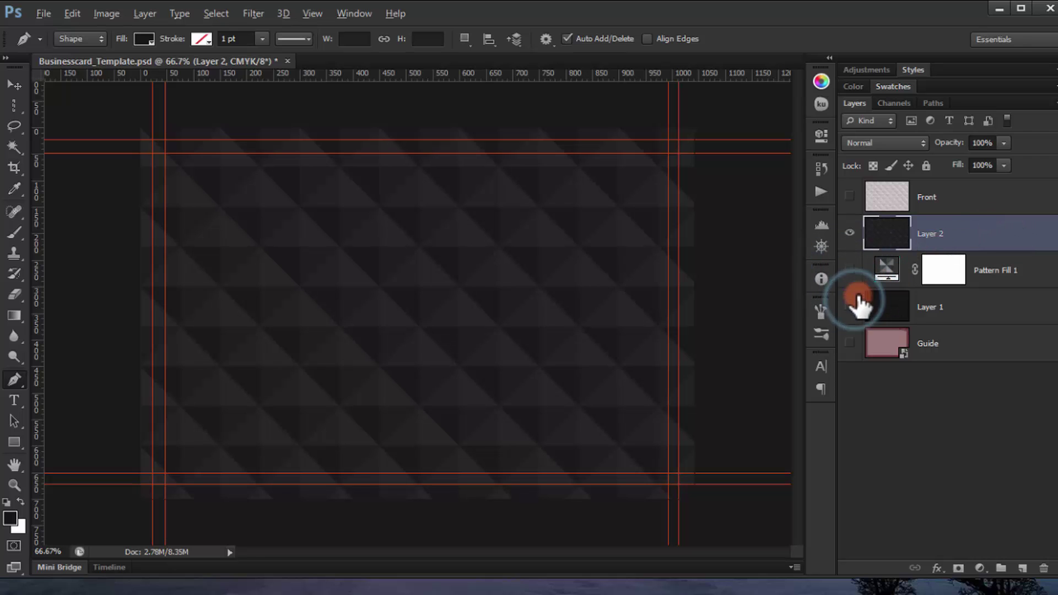
pyautogui.click(853, 194)
pyautogui.click(853, 194)
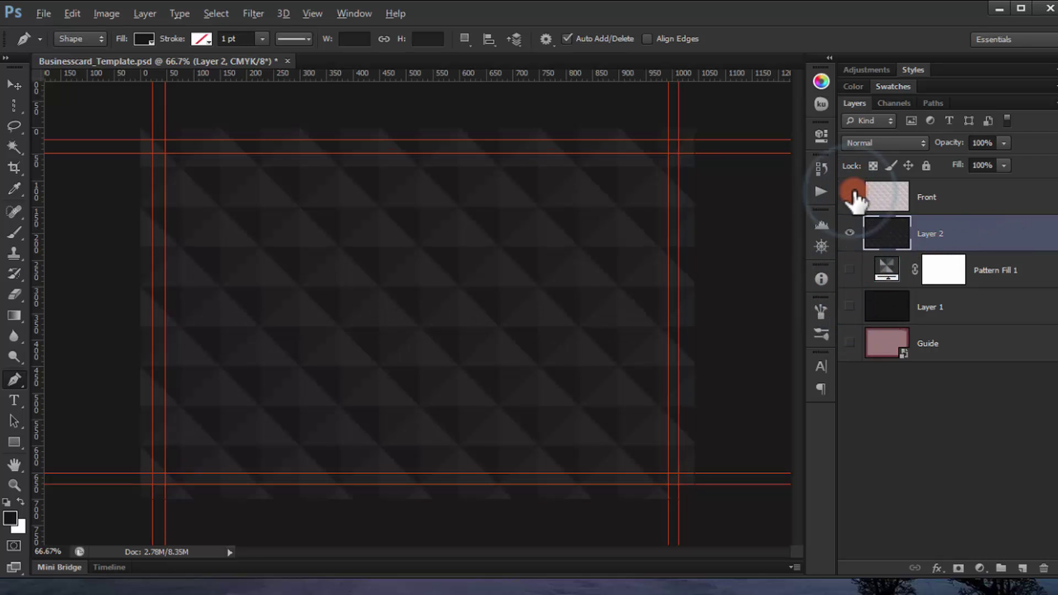
pyautogui.doubleClick(931, 232)
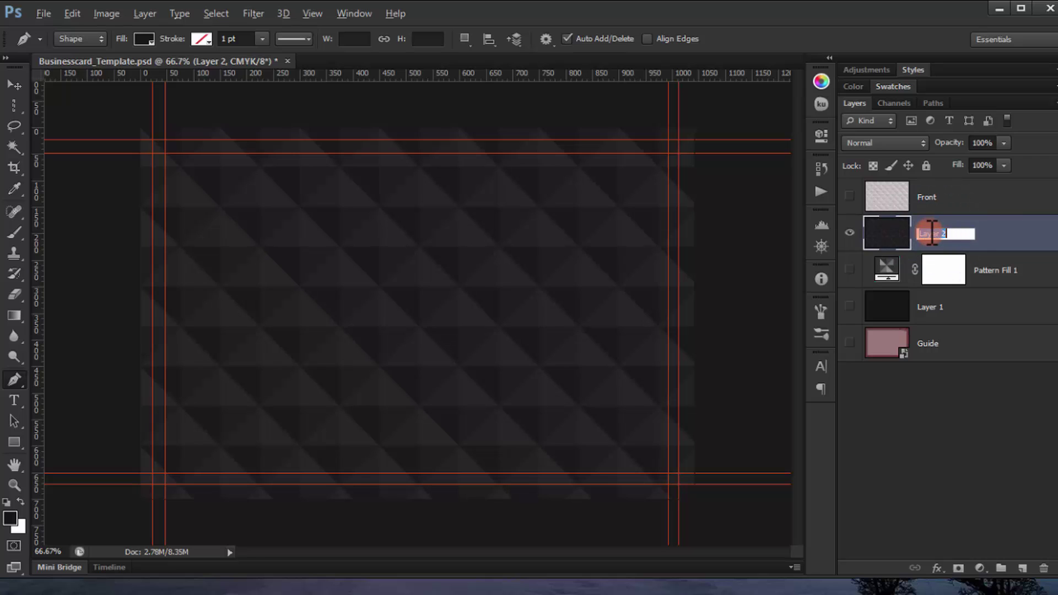
pyautogui.press('Return')
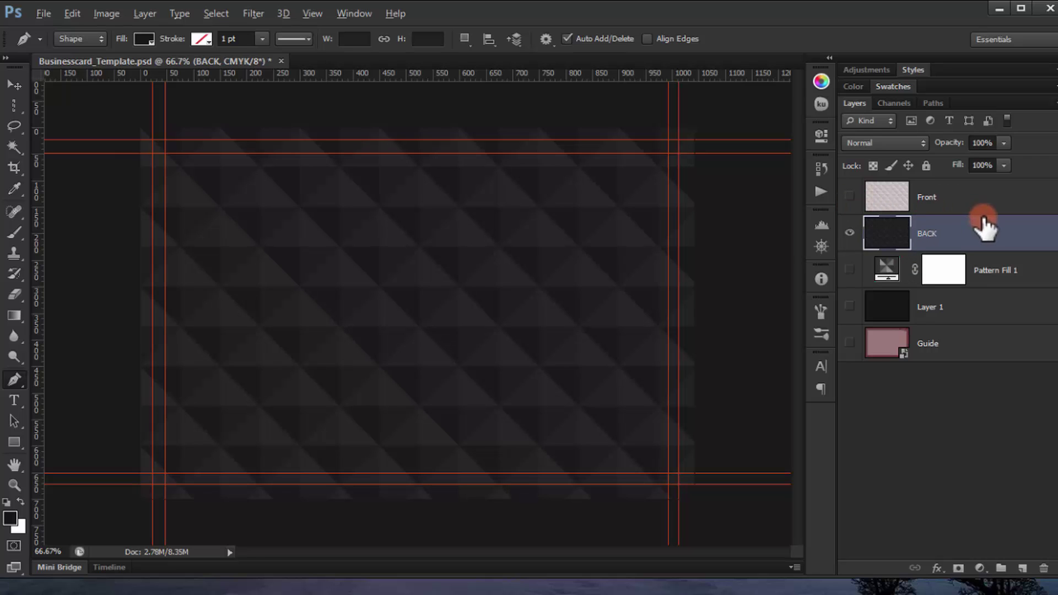
pyautogui.moveTo(916, 229); pyautogui.dragTo(919, 198)
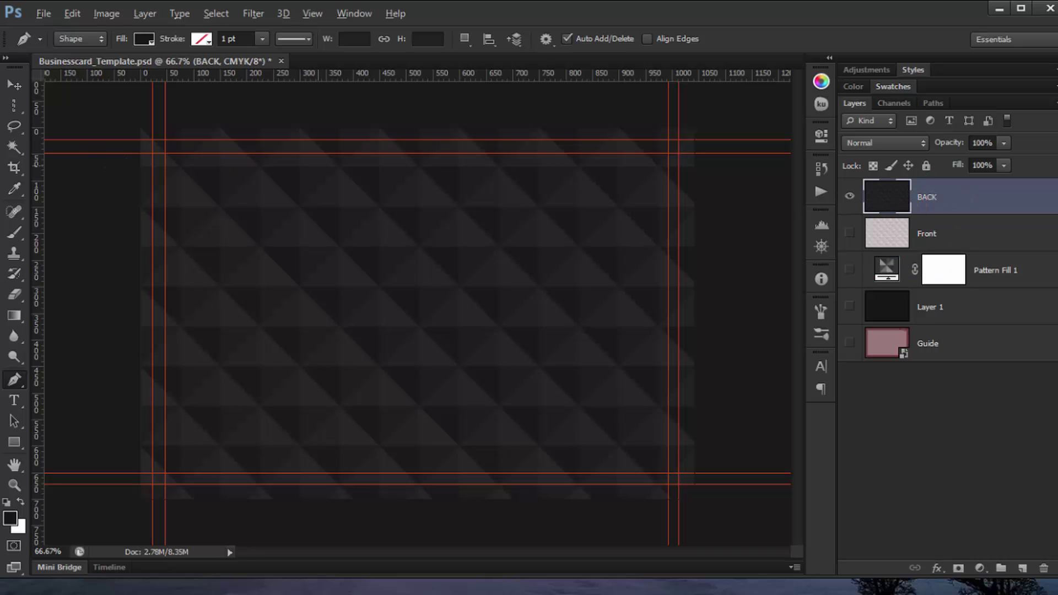
# Step: Pick an ornate frame custom shape and draw it 556 × 556 px in the card centre
pyautogui.click(17, 440)
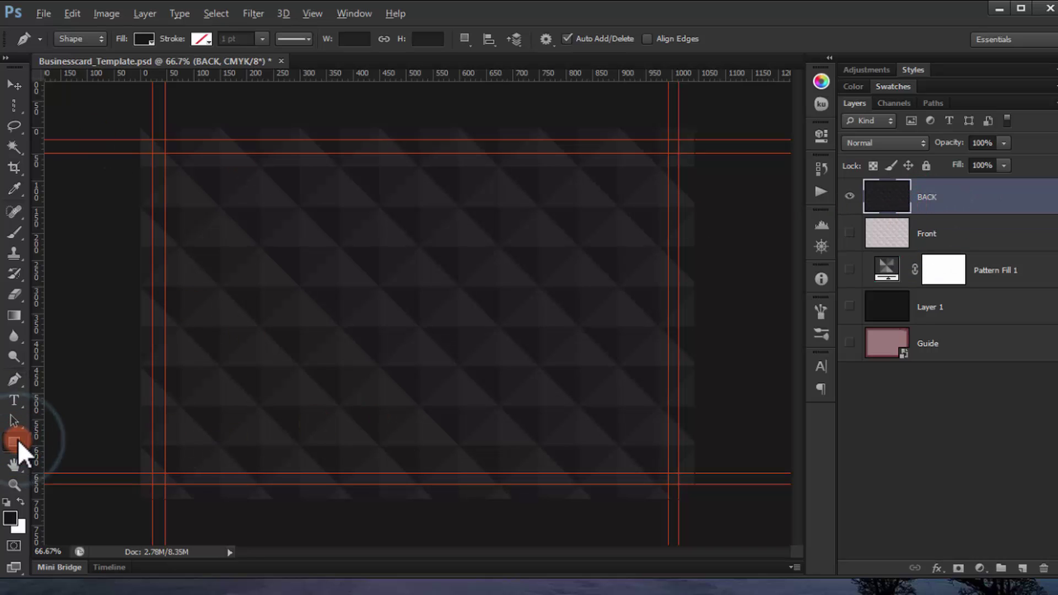
pyautogui.click(91, 517)
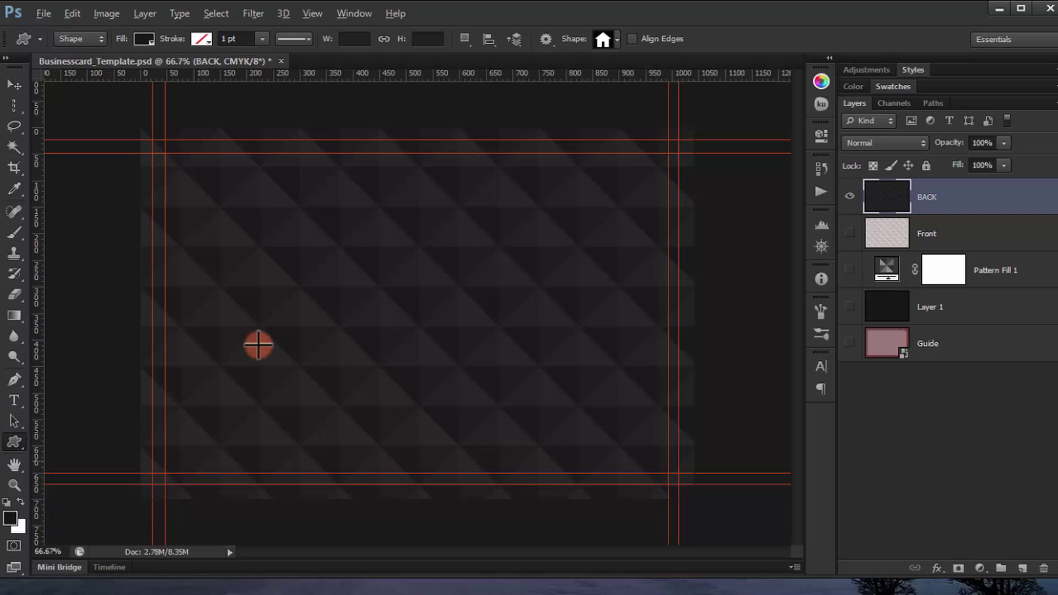
pyautogui.rightClick(300, 249)
pyautogui.scroll(-2, 603, 300)
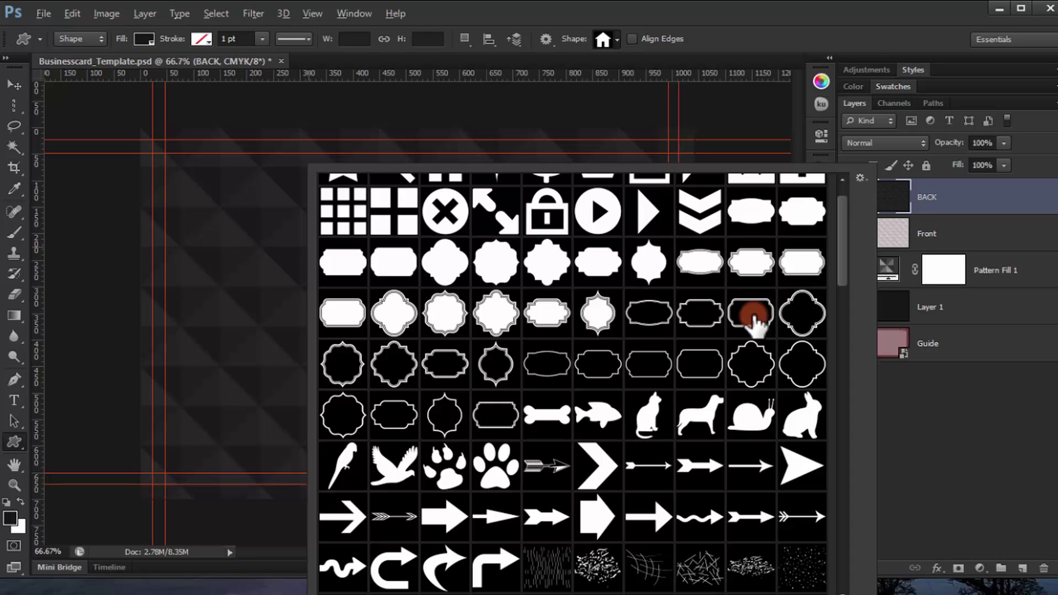
pyautogui.click(439, 319)
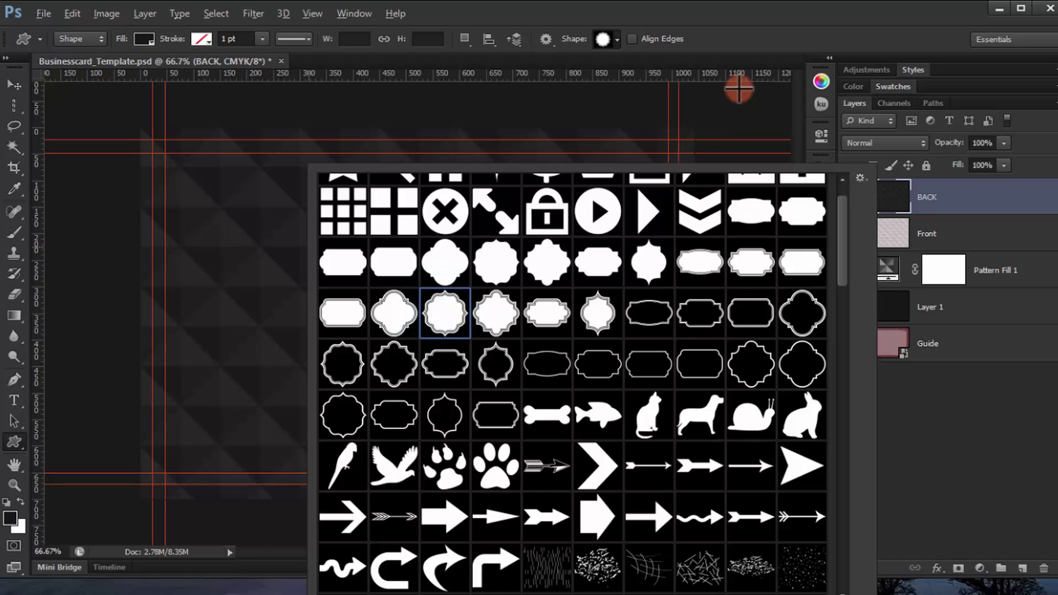
pyautogui.click(744, 40)
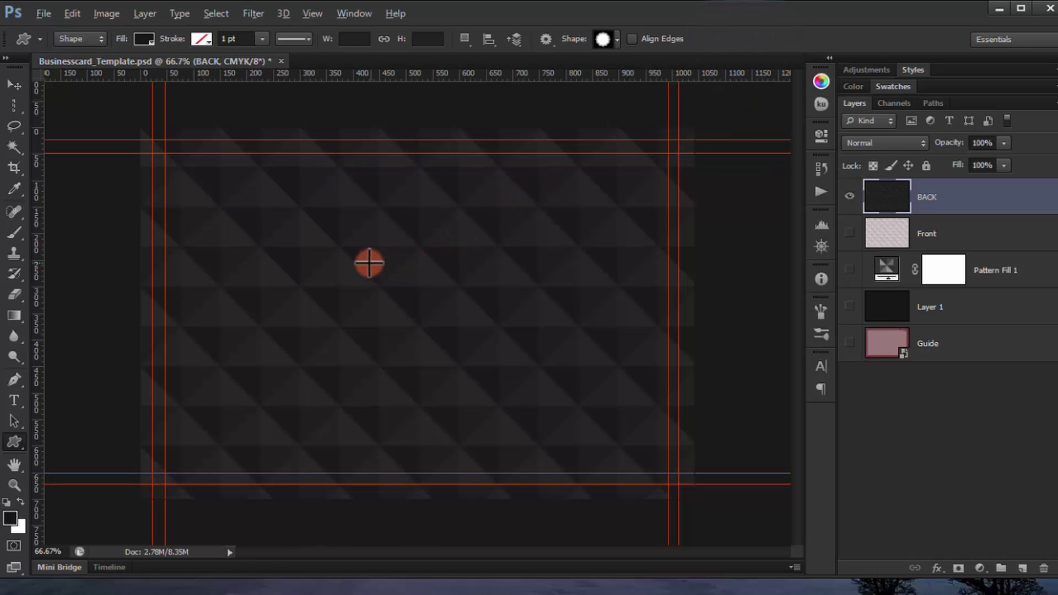
pyautogui.moveTo(369, 272); pyautogui.dragTo(607, 461)
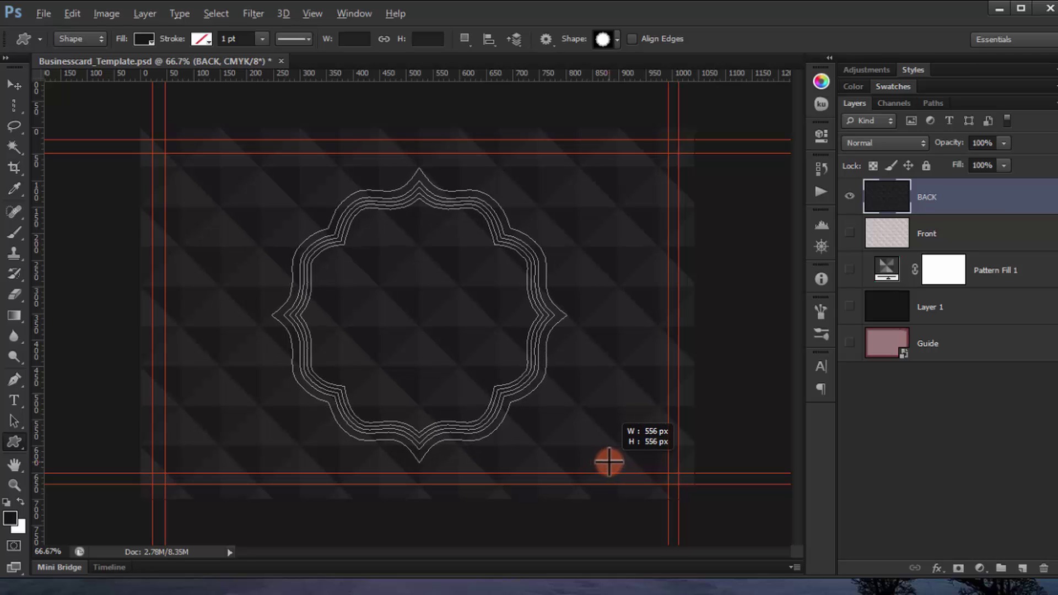
pyautogui.moveTo(611, 462); pyautogui.dragTo(612, 462)
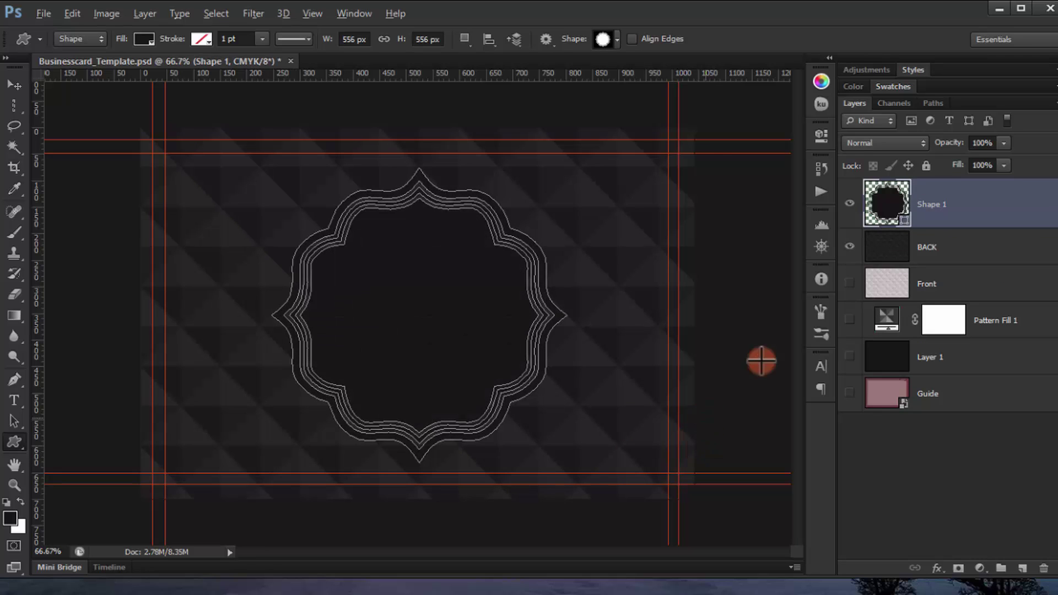
# Step: Fill the ornate frame shape with mid grey #828282
pyautogui.doubleClick(888, 208)
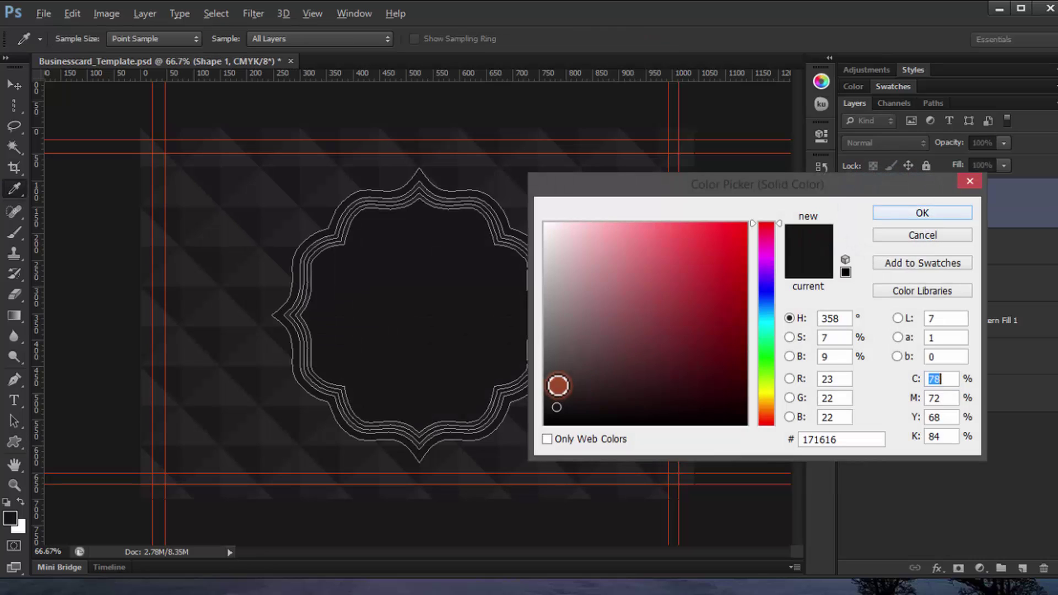
pyautogui.moveTo(557, 382); pyautogui.dragTo(548, 321)
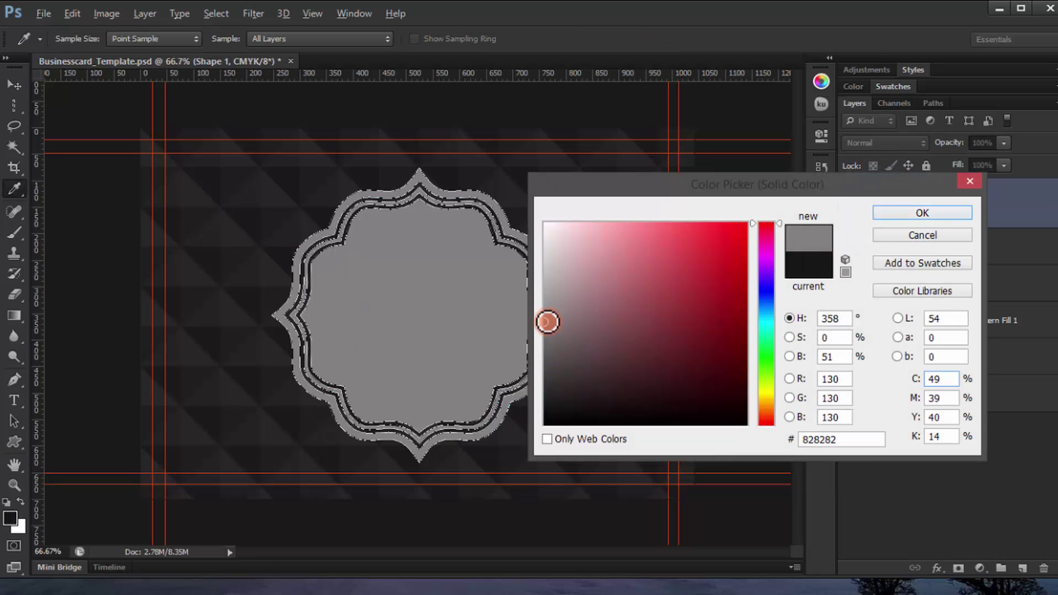
pyautogui.click(910, 212)
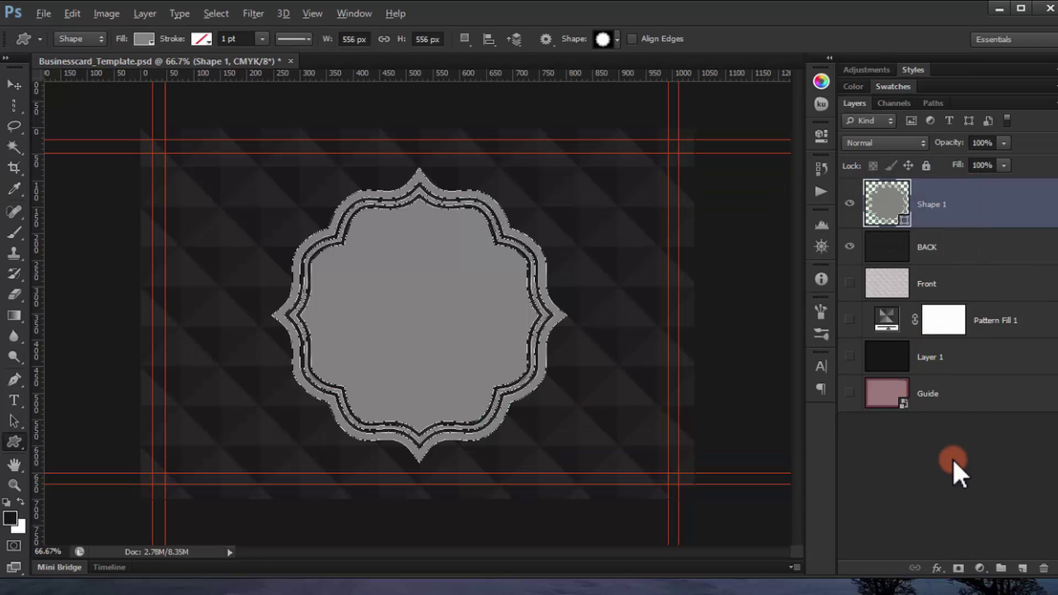
# Step: Set the Shape 1 frame layer's opacity to 80%
pyautogui.click(951, 474)
pyautogui.click(943, 201)
pyautogui.moveTo(966, 143); pyautogui.dragTo(946, 147)
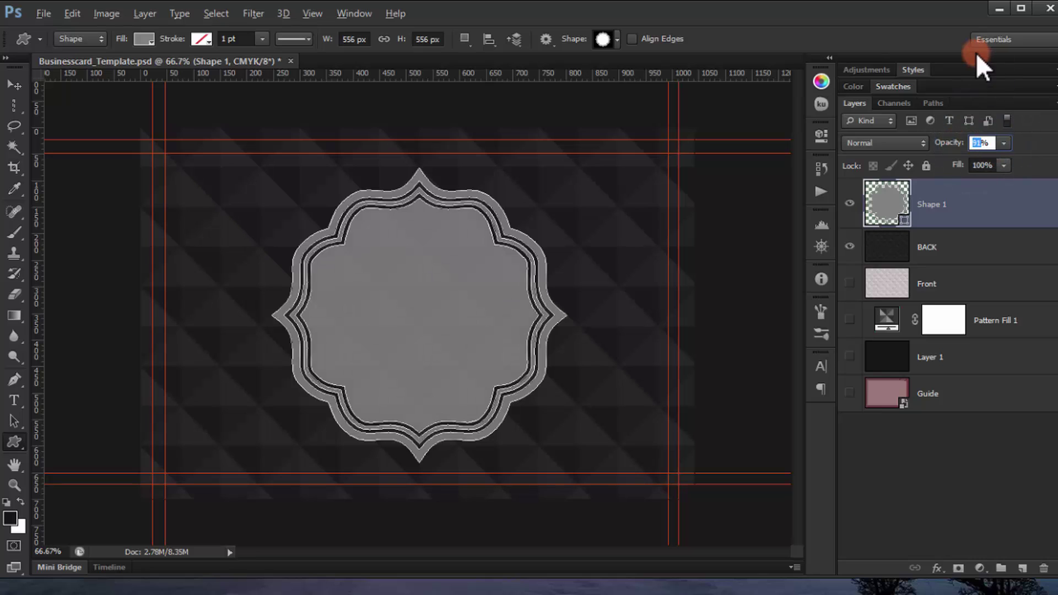
pyautogui.write('80')
pyautogui.press('Return')
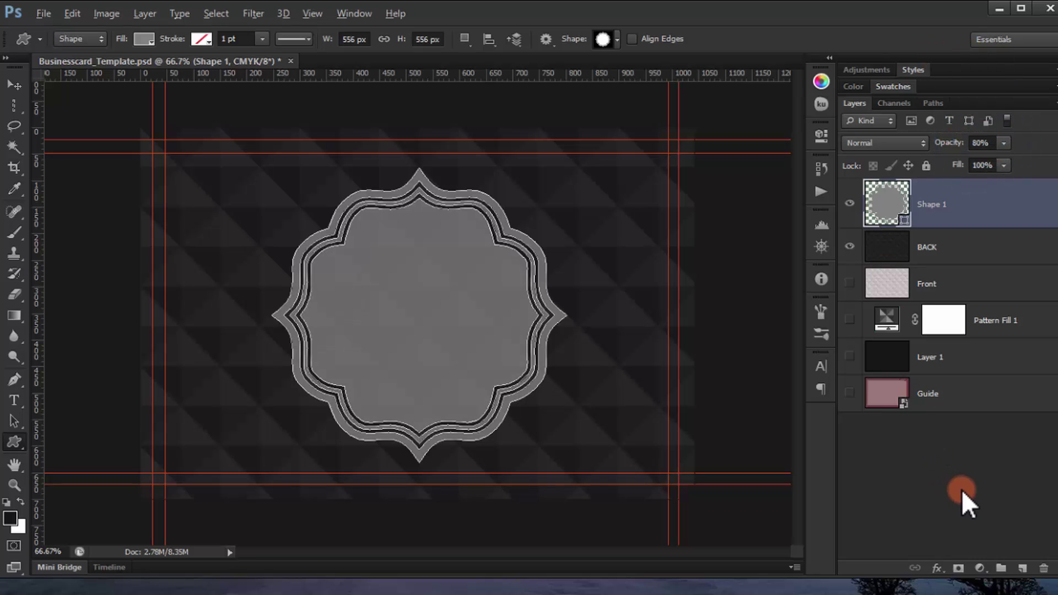
# Step: Start a text box inside the frame using Lato Bold
pyautogui.click(961, 489)
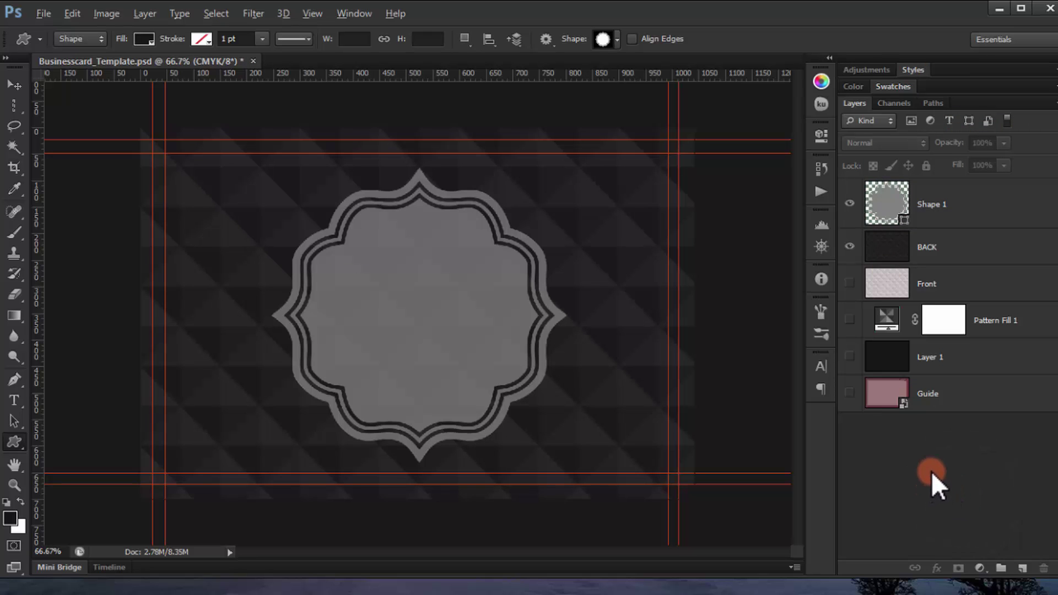
pyautogui.click(15, 407)
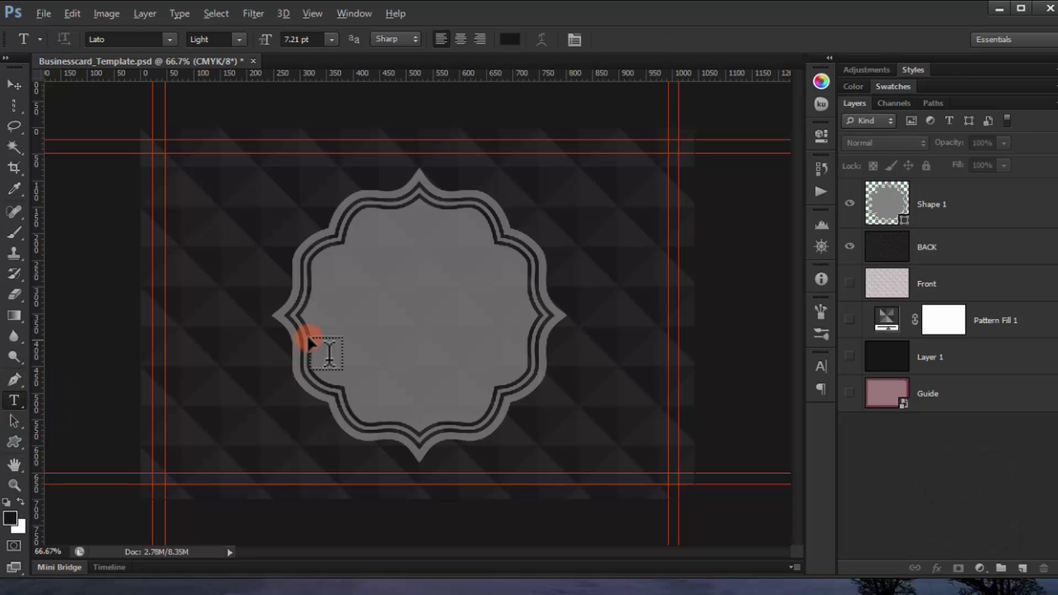
pyautogui.click(354, 287)
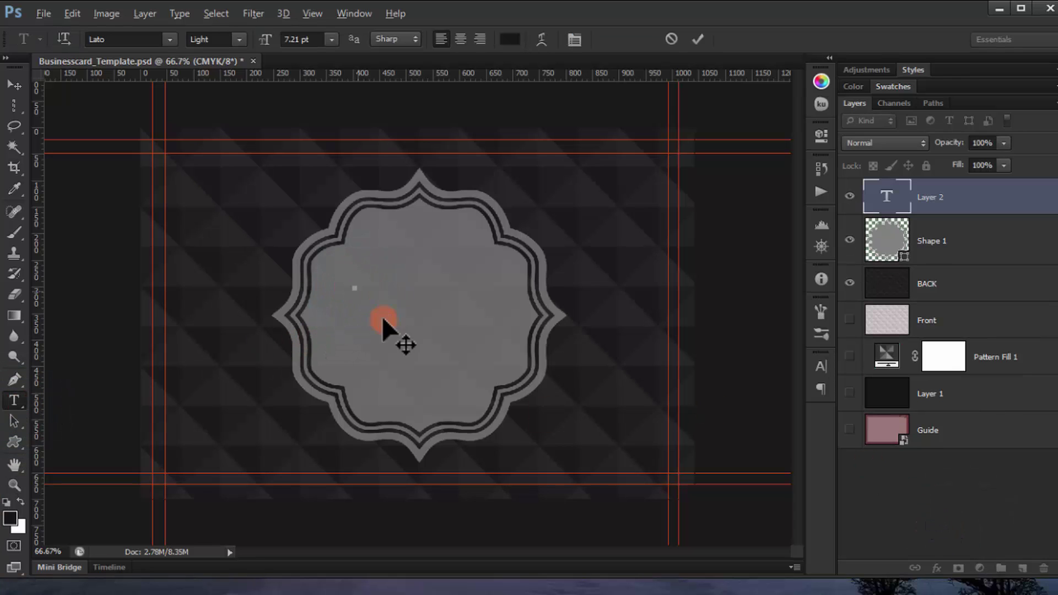
pyautogui.click(240, 39)
pyautogui.click(160, 38)
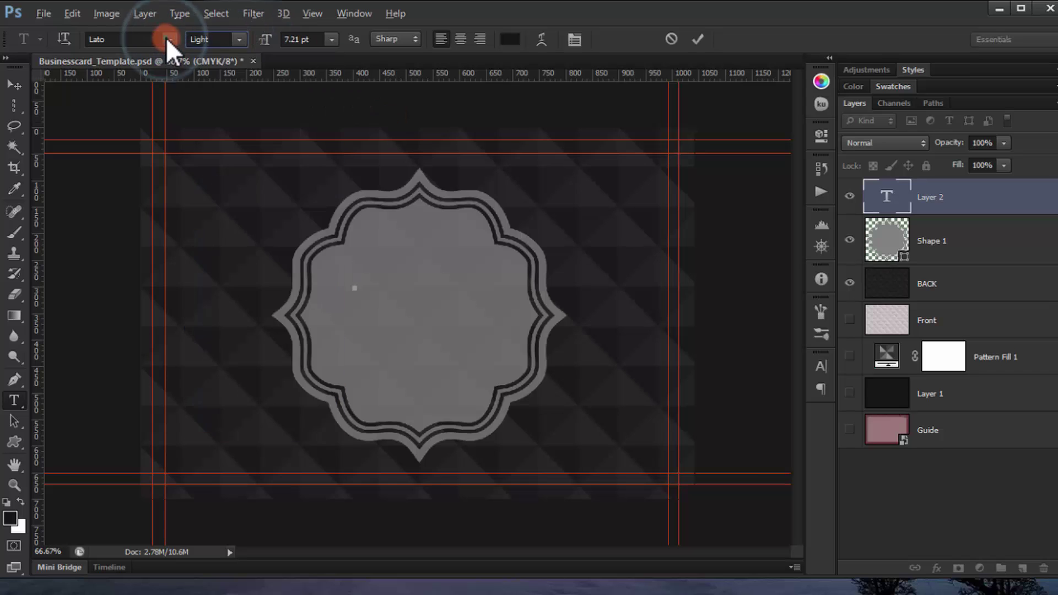
pyautogui.click(240, 39)
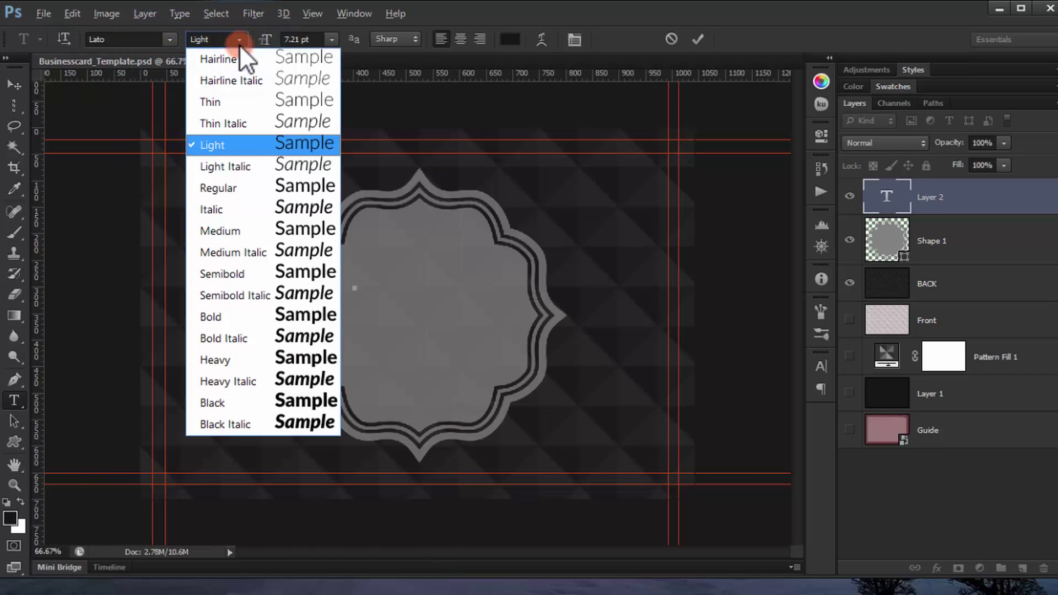
pyautogui.click(299, 319)
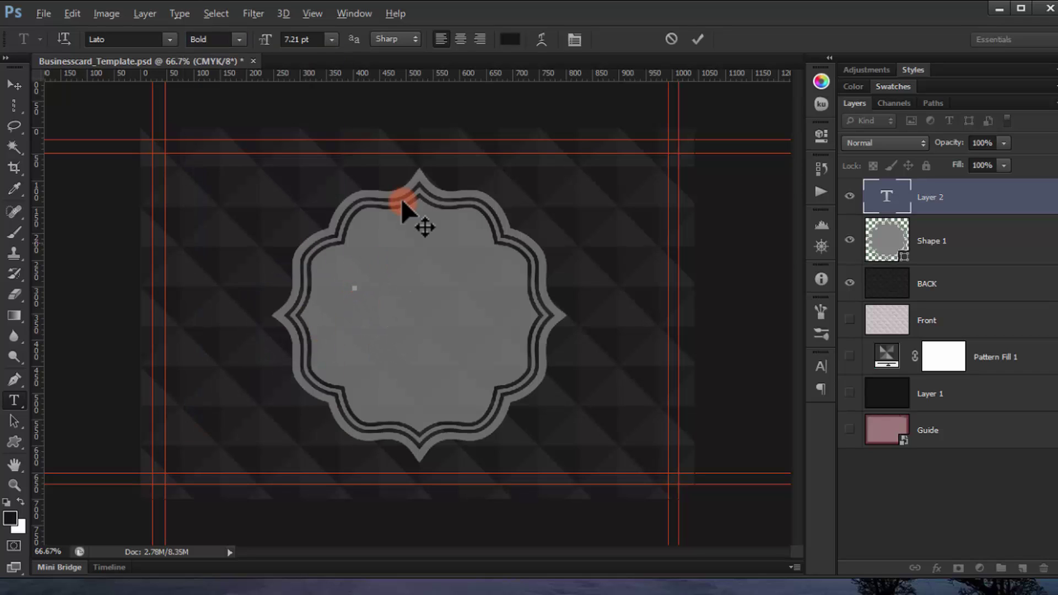
# Step: Type 'YOUR' and 'LOGO' on two lines and size the text to 23.21 pt
pyautogui.write('YOUR')
pyautogui.press('Return')
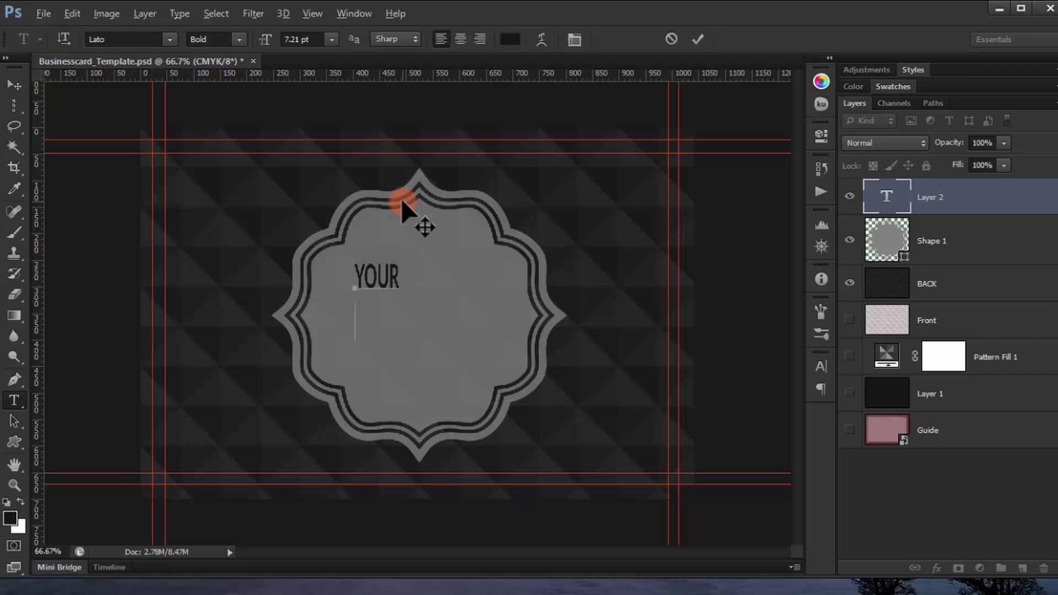
pyautogui.write('LOGO')
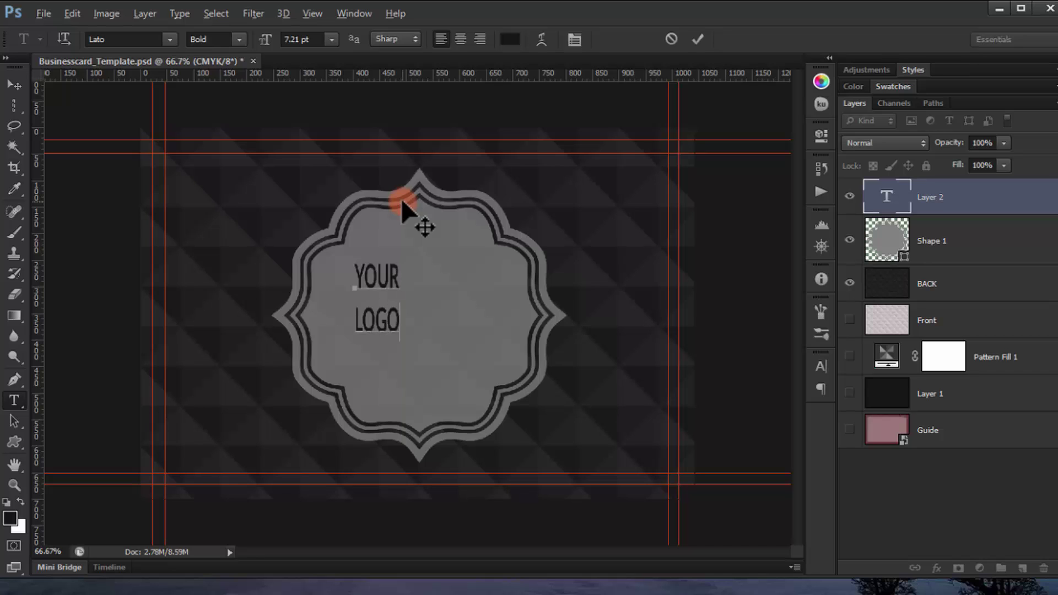
pyautogui.moveTo(368, 300); pyautogui.dragTo(333, 233)
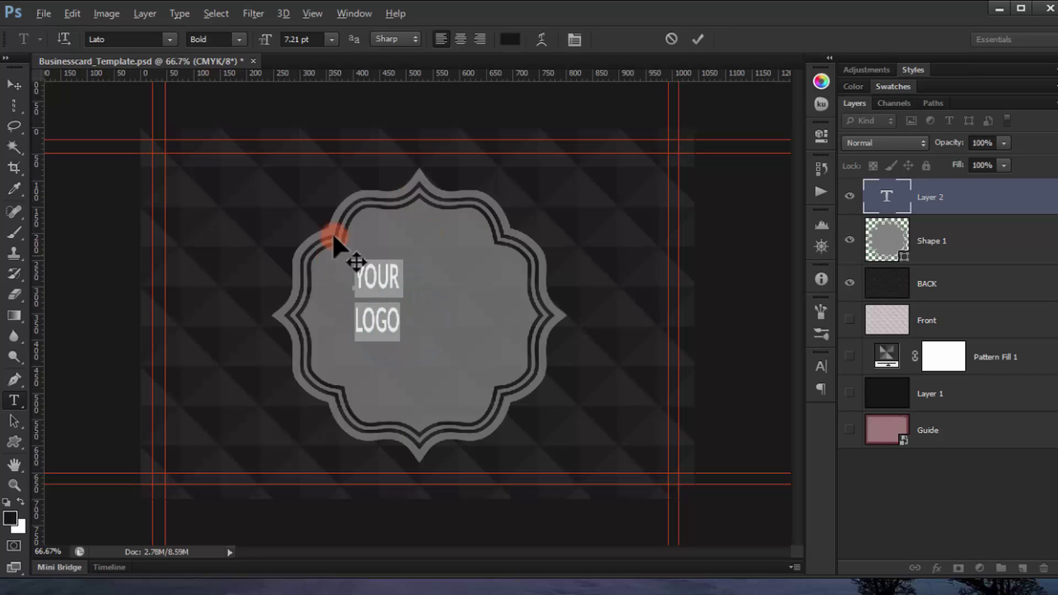
pyautogui.moveTo(265, 40); pyautogui.dragTo(497, 160)
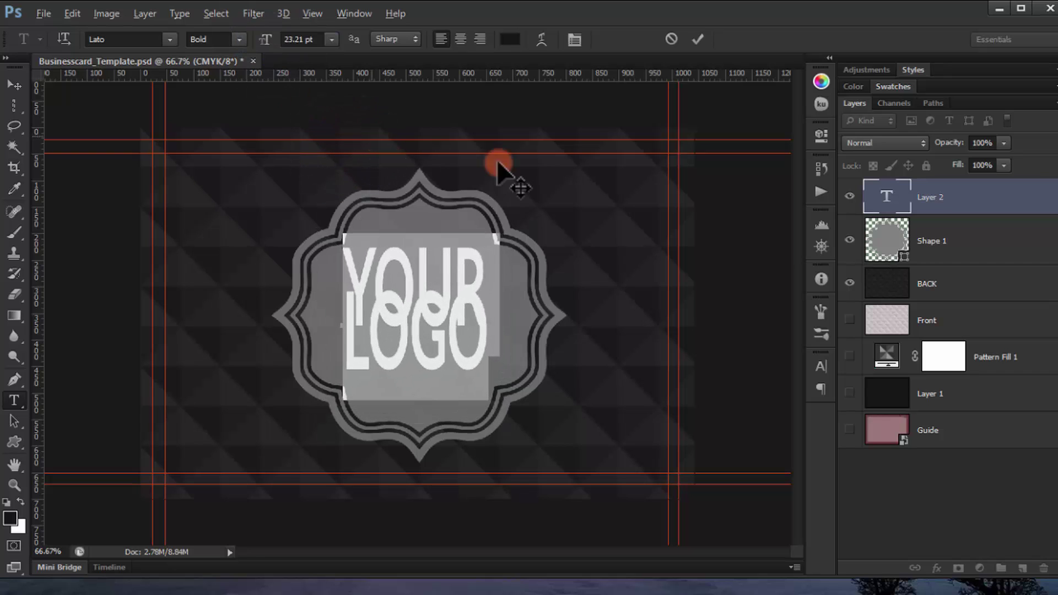
# Step: Set the leading to 36.7 pt, centre the text inside the frame, and commit it
pyautogui.click(821, 352)
pyautogui.moveTo(728, 398); pyautogui.dragTo(730, 421)
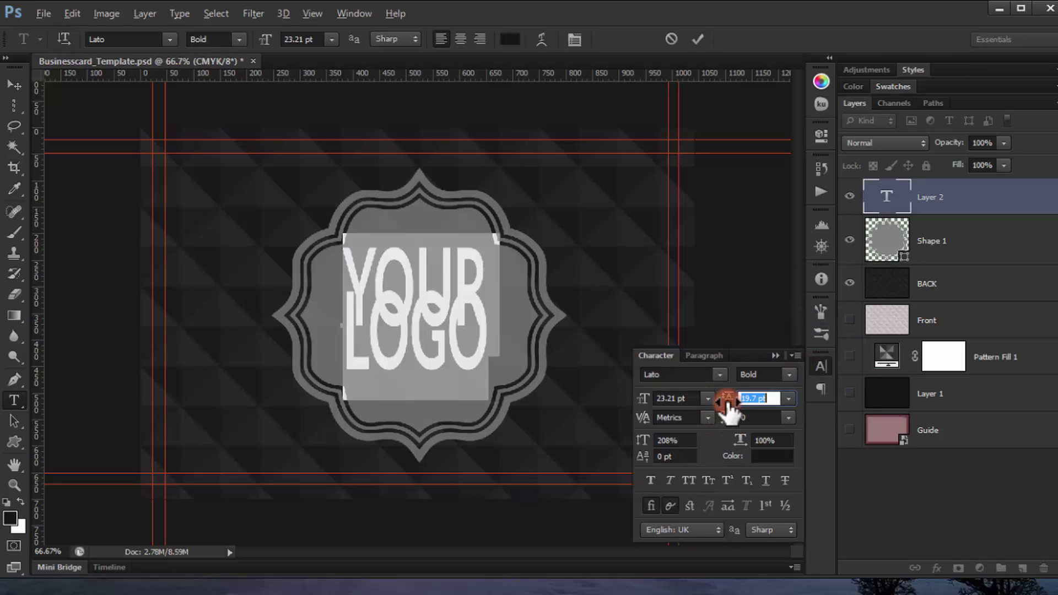
pyautogui.moveTo(728, 401); pyautogui.dragTo(745, 405)
pyautogui.moveTo(431, 196); pyautogui.dragTo(437, 180)
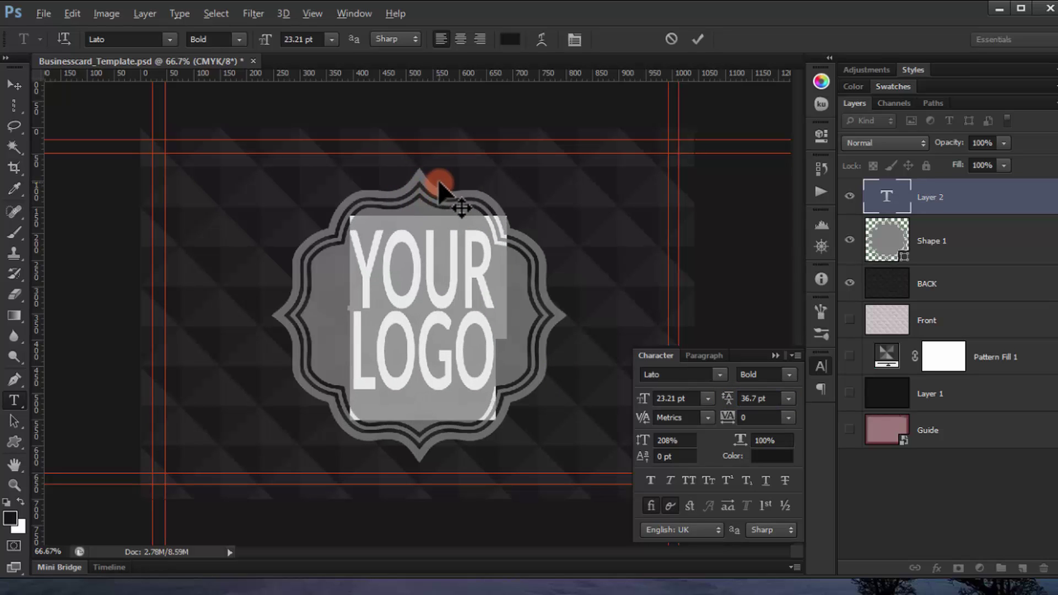
pyautogui.click(24, 80)
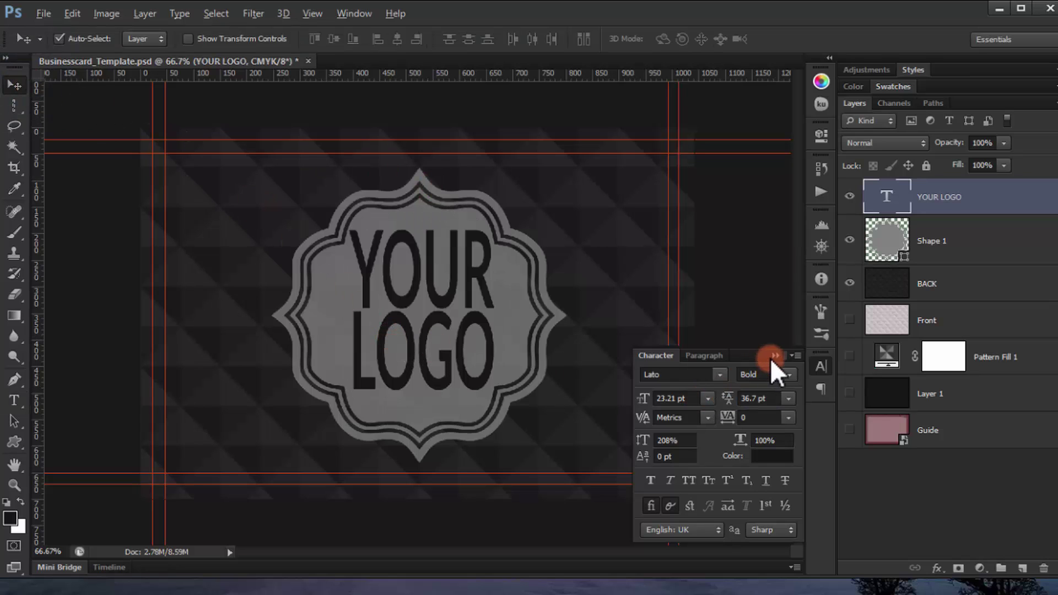
# Step: Switch the LOGO line to Lato Light and widen its tracking to 140
pyautogui.doubleClick(886, 196)
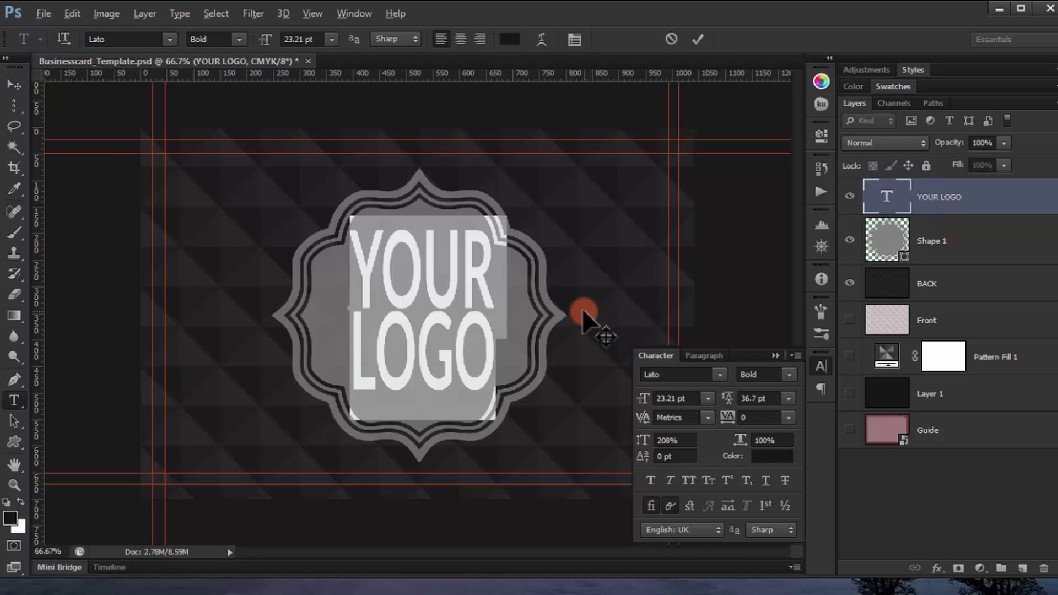
pyautogui.moveTo(496, 330); pyautogui.dragTo(295, 355)
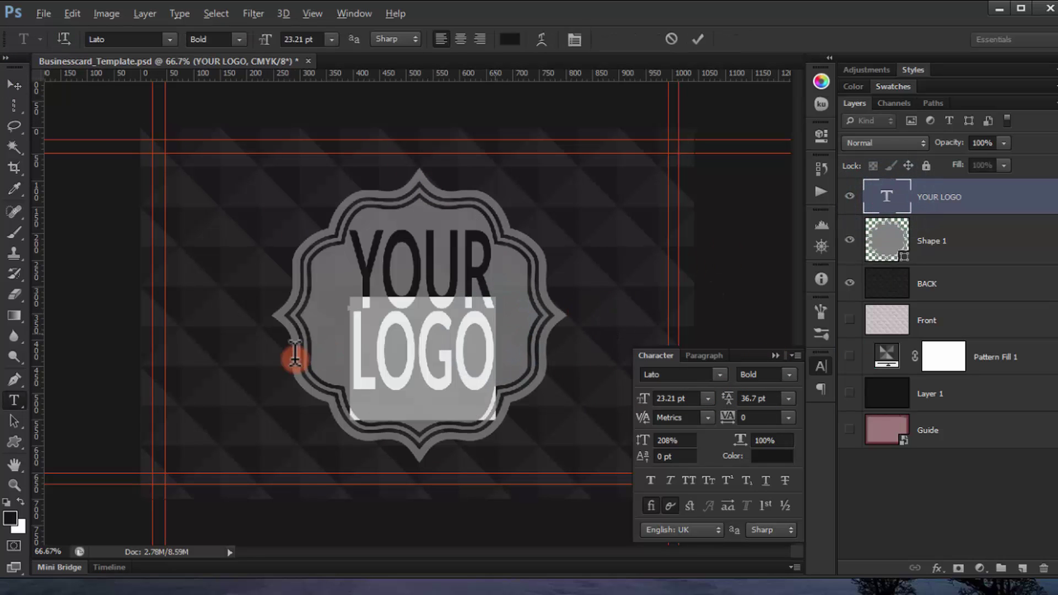
pyautogui.click(243, 40)
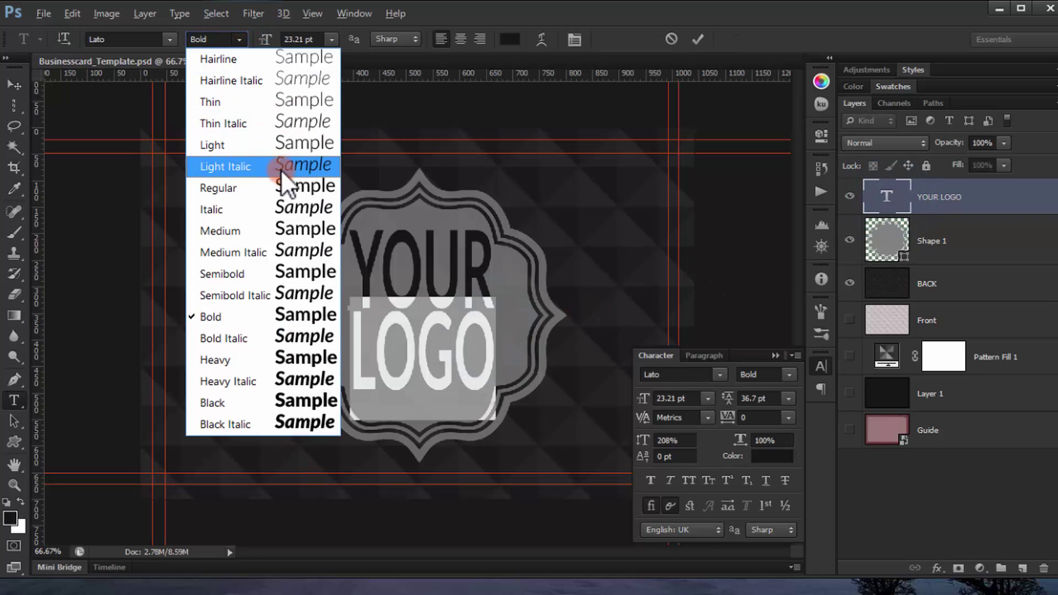
pyautogui.click(274, 147)
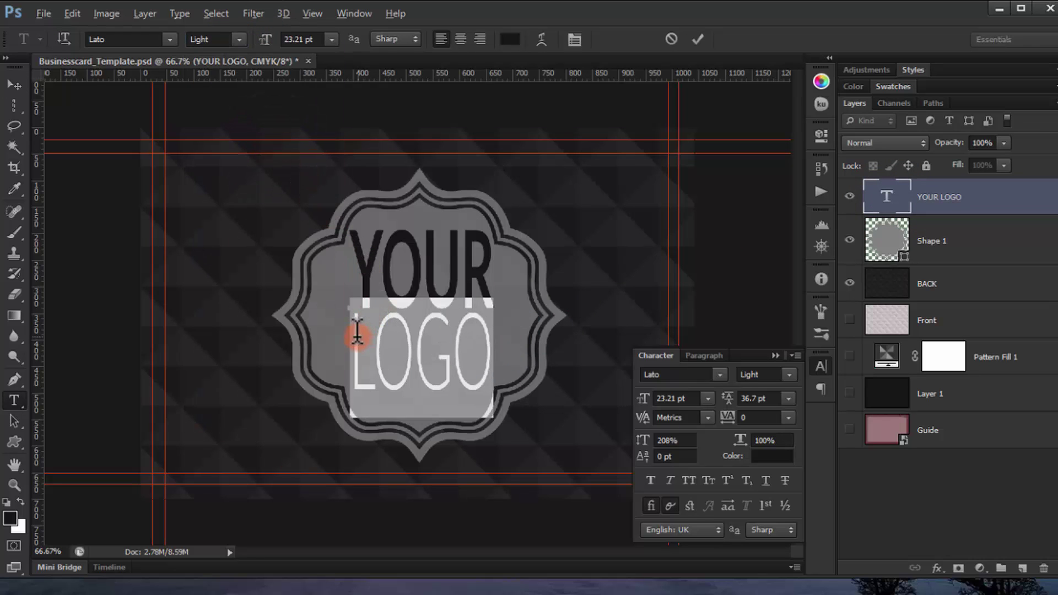
pyautogui.click(483, 338)
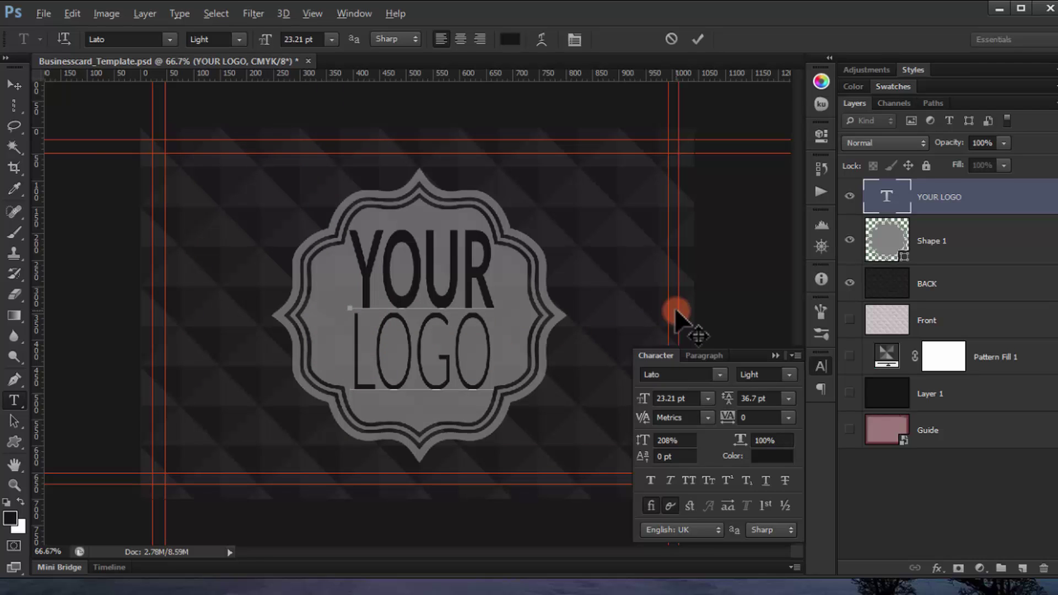
pyautogui.hotkey('alt', 'Right')
pyautogui.hotkey('alt', 'Right')
pyautogui.hotkey('alt', 'Right')
pyautogui.hotkey('alt', 'Right')
pyautogui.hotkey('alt', 'Right')
pyautogui.hotkey('alt', 'Right')
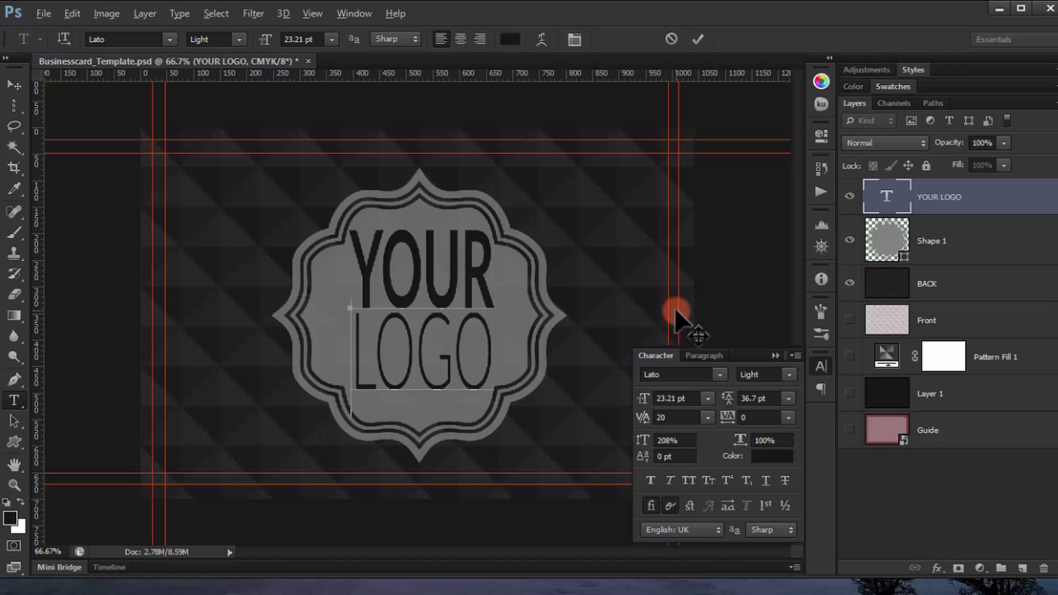
pyautogui.hotkey('alt', 'Right')
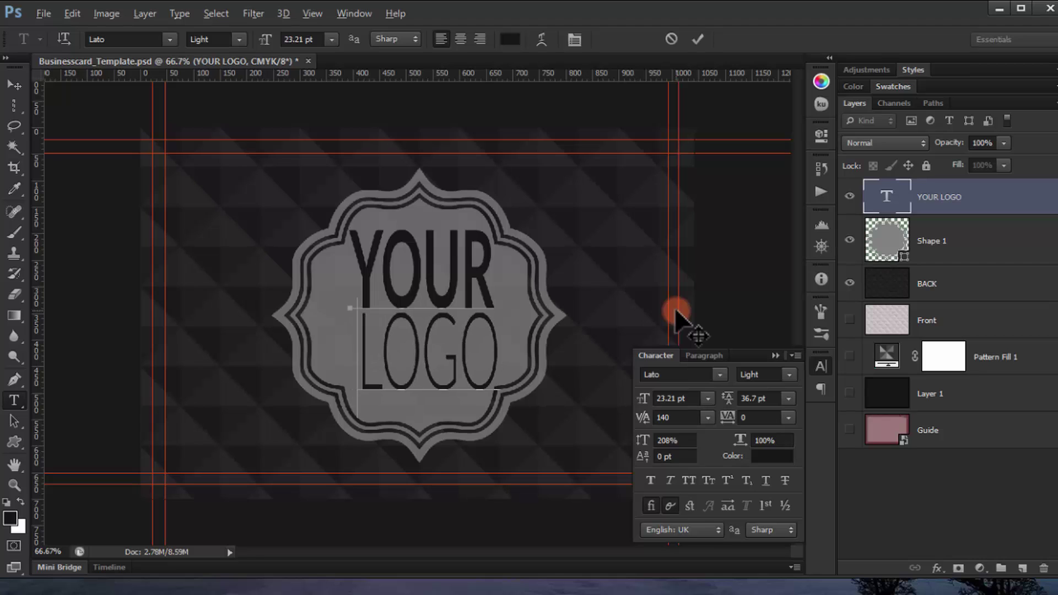
# Step: Centre the YOUR LOGO text horizontally and vertically on the Shape 1 badge
pyautogui.click(777, 354)
pyautogui.click(15, 86)
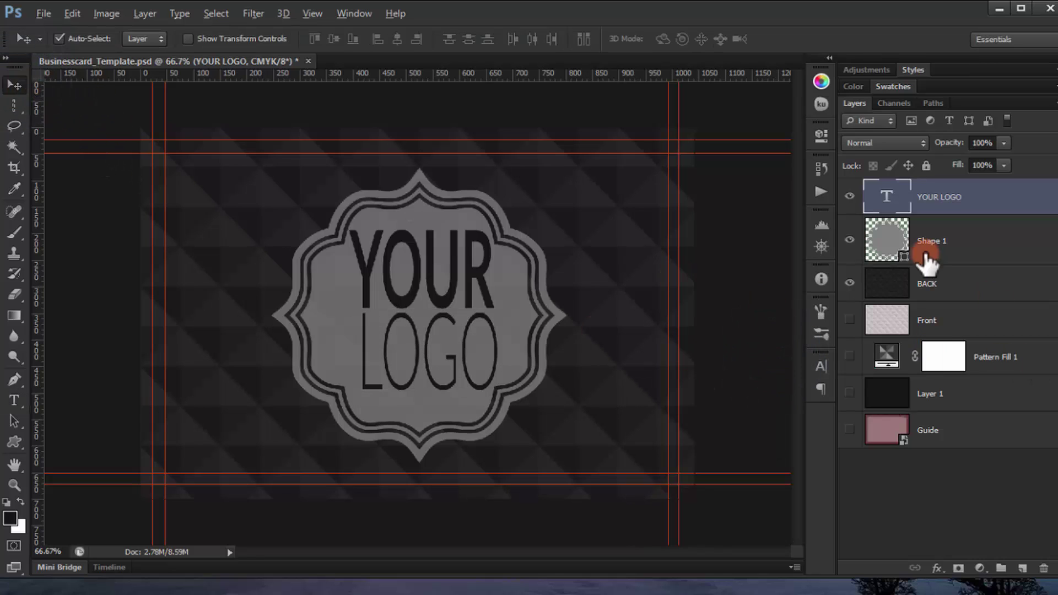
pyautogui.keyDown('ctrl'); pyautogui.click(888, 239); pyautogui.keyUp('ctrl')
pyautogui.click(392, 37)
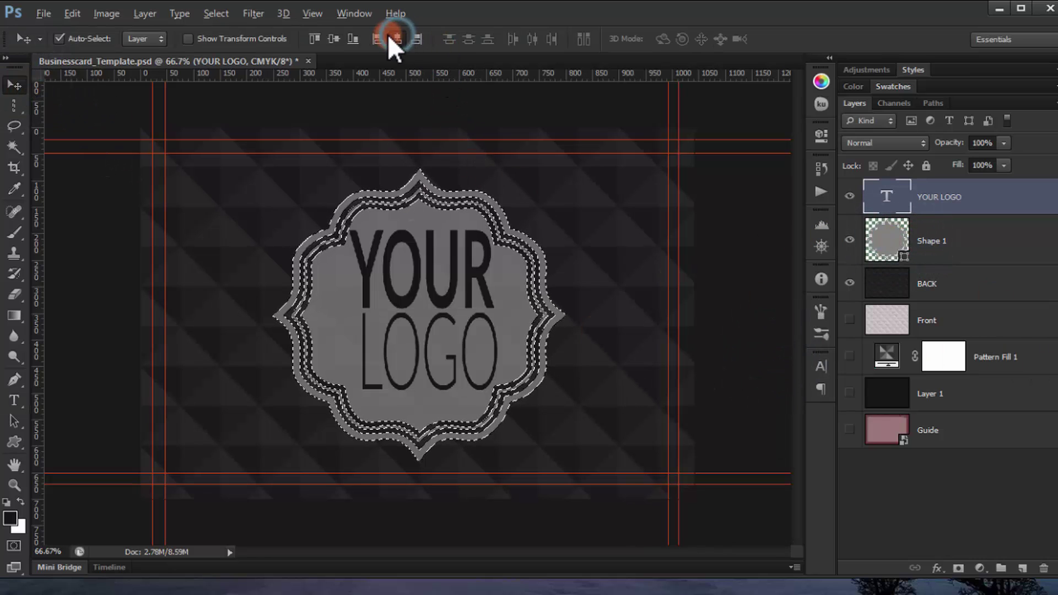
pyautogui.click(335, 37)
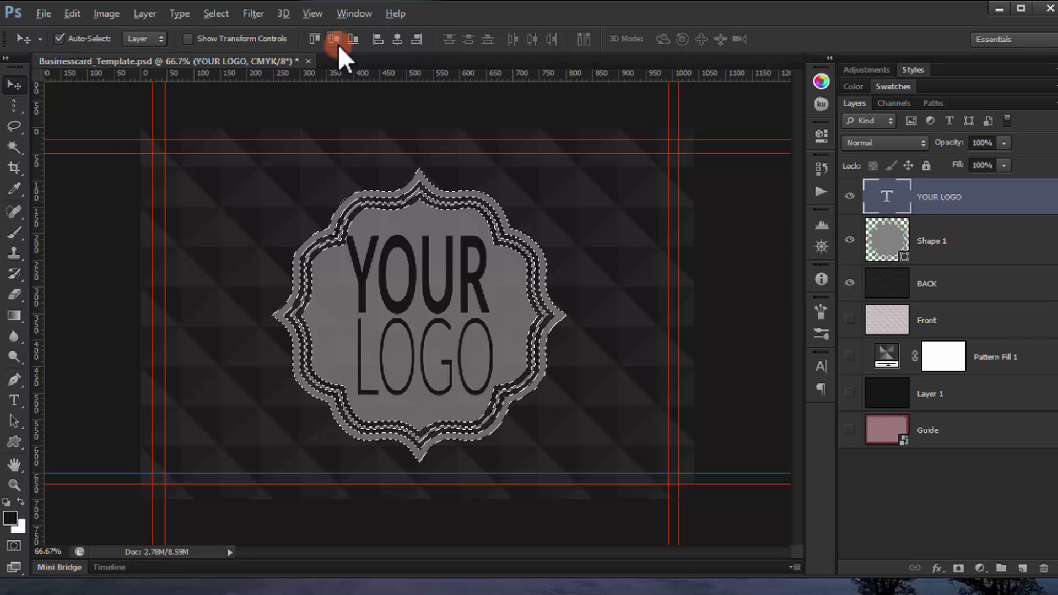
pyautogui.hotkey('ctrl', 'd')
# Step: Add a layer mask to Shape 1 that cuts out the YOUR LOGO letters, then check the cutout
pyautogui.moveTo(897, 199); pyautogui.dragTo(903, 197)
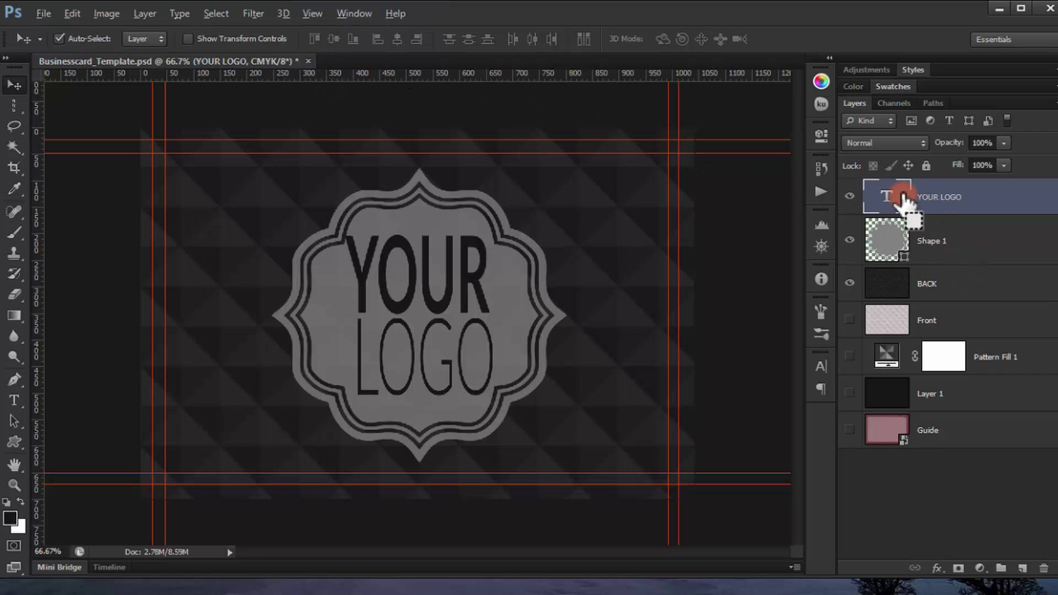
pyautogui.click(945, 243)
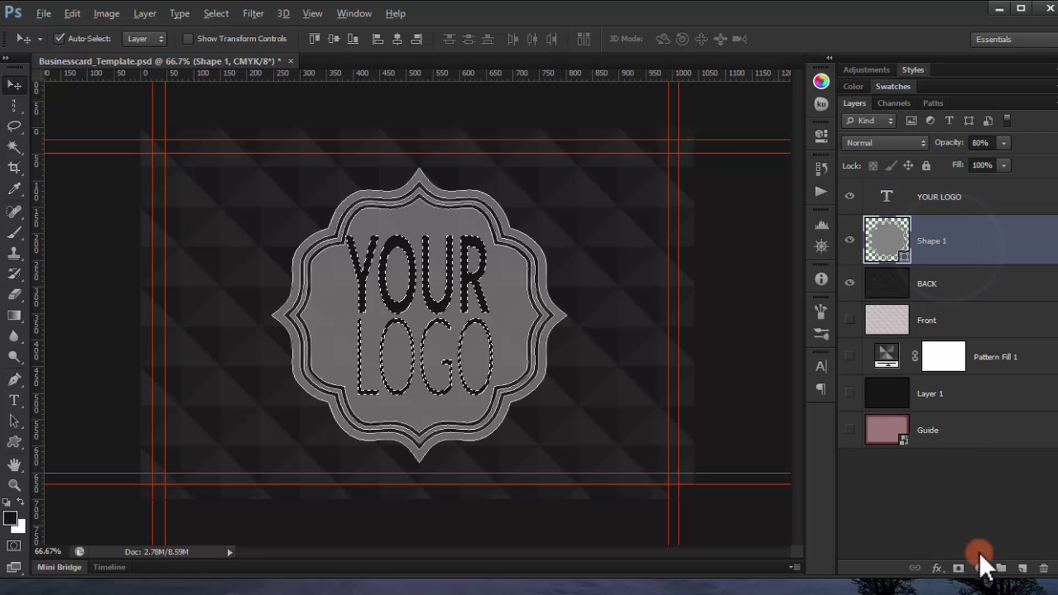
pyautogui.click(958, 568)
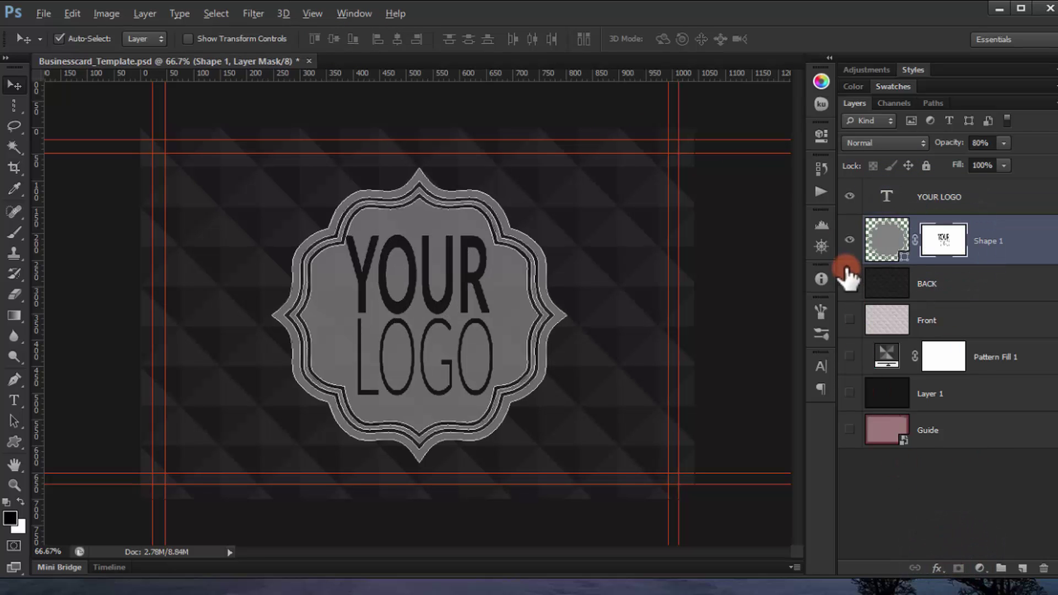
pyautogui.click(858, 196)
pyautogui.moveTo(539, 277); pyautogui.dragTo(488, 318)
pyautogui.click(849, 196)
pyautogui.click(887, 197)
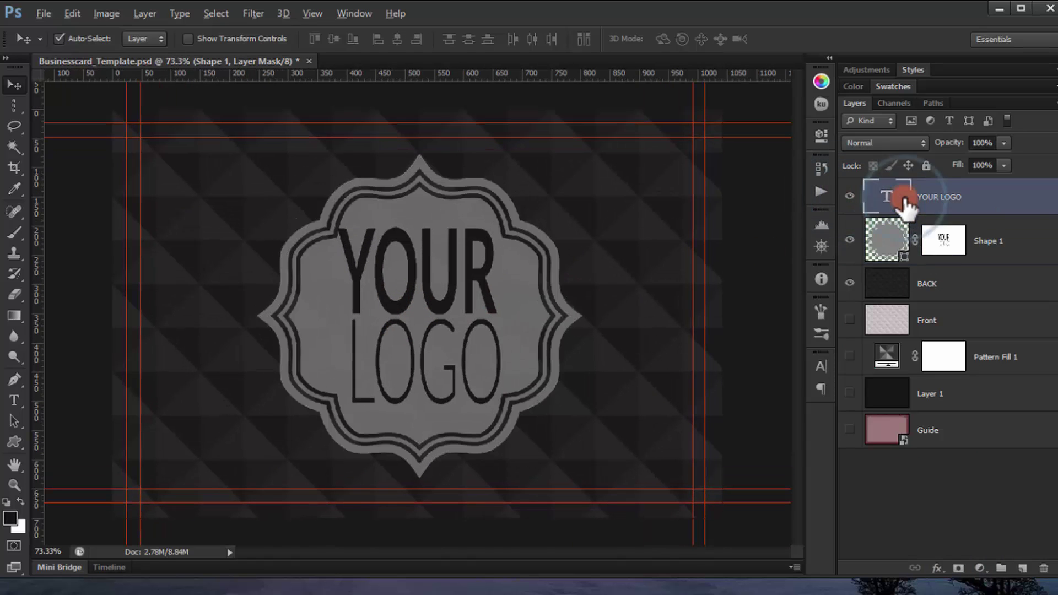
pyautogui.click(894, 144)
pyautogui.click(974, 152)
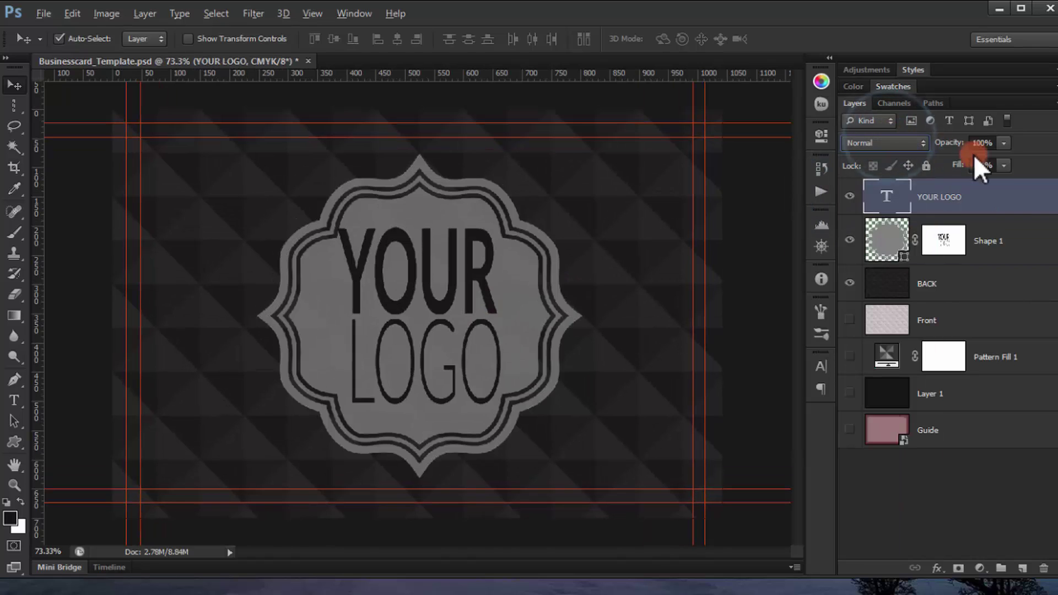
# Step: Make the YOUR LOGO text white
pyautogui.doubleClick(887, 196)
pyautogui.click(20, 500)
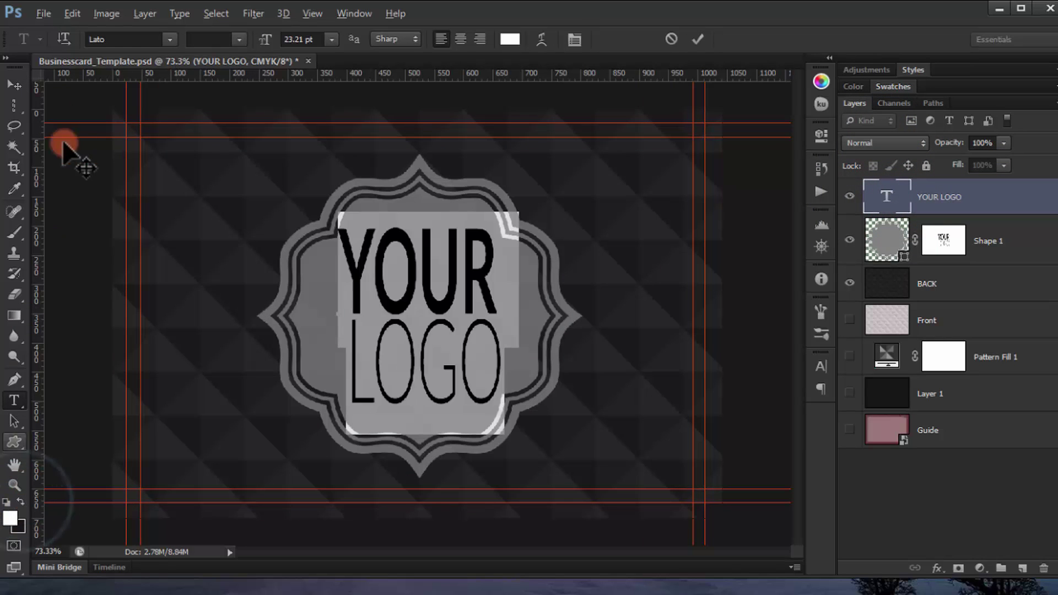
pyautogui.click(15, 84)
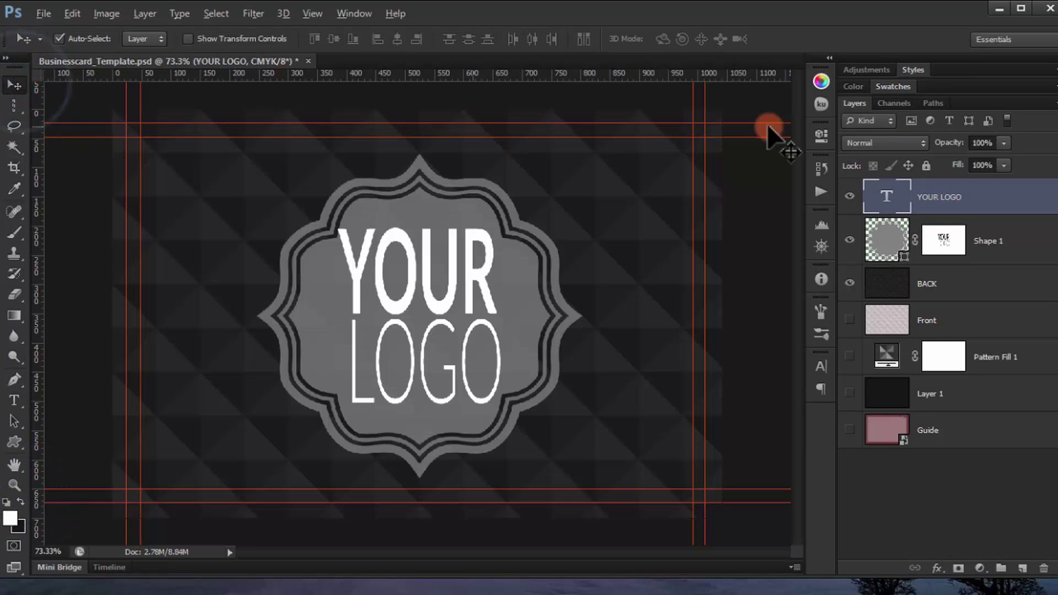
# Step: Set the YOUR LOGO layer to Overlay blend mode at 40% opacity
pyautogui.click(914, 142)
pyautogui.click(861, 343)
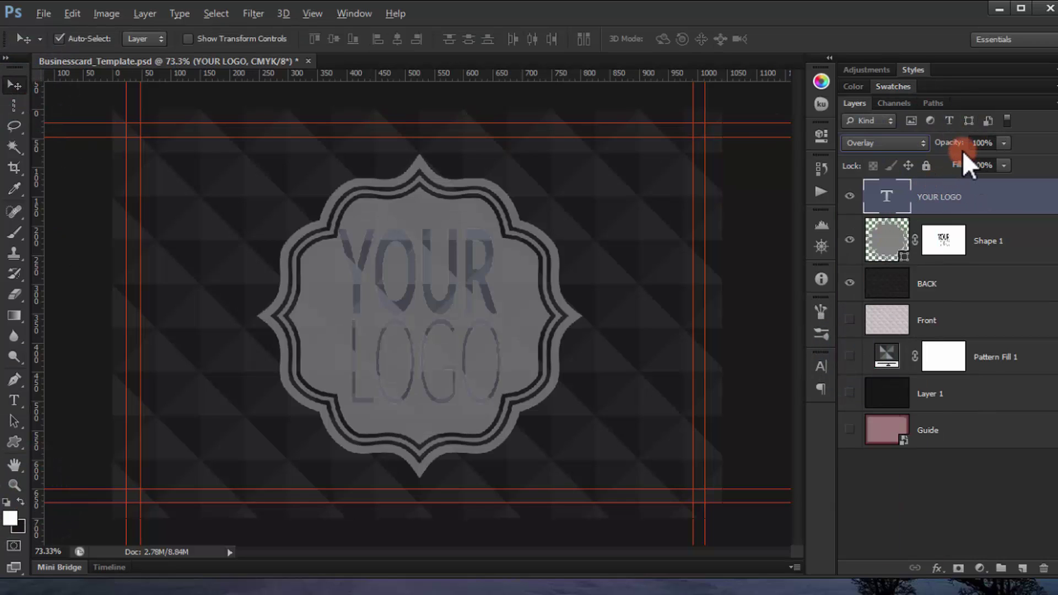
pyautogui.moveTo(948, 142); pyautogui.dragTo(929, 145)
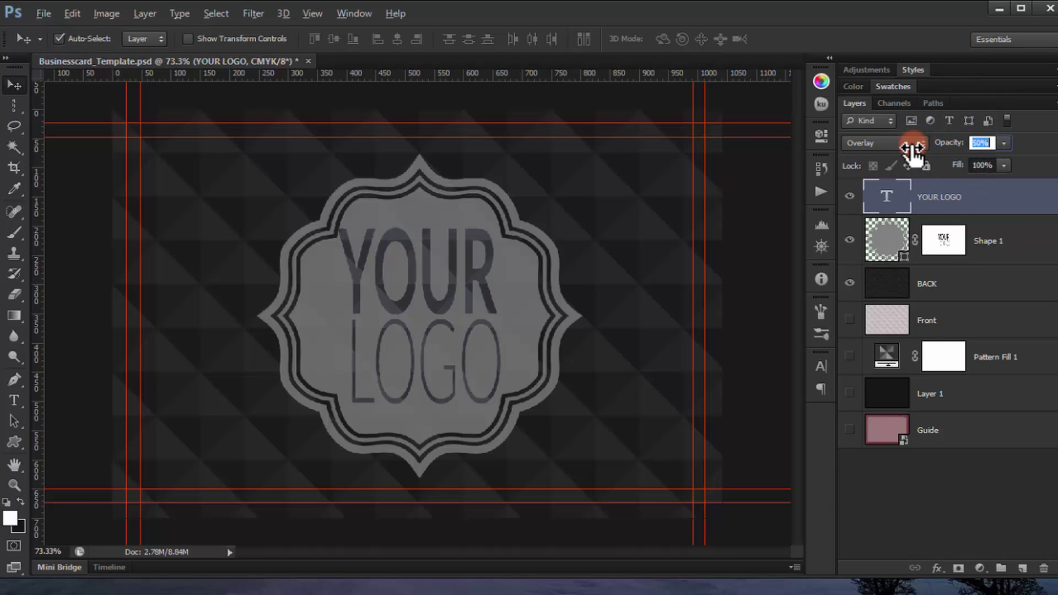
pyautogui.click(976, 143)
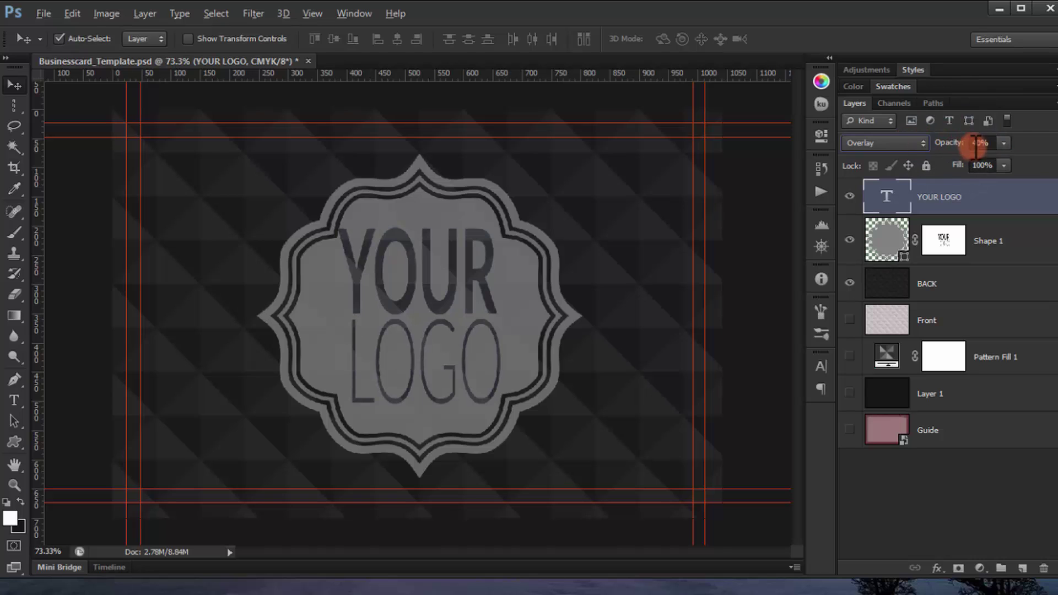
pyautogui.moveTo(955, 144); pyautogui.dragTo(959, 150)
pyautogui.click(530, 247)
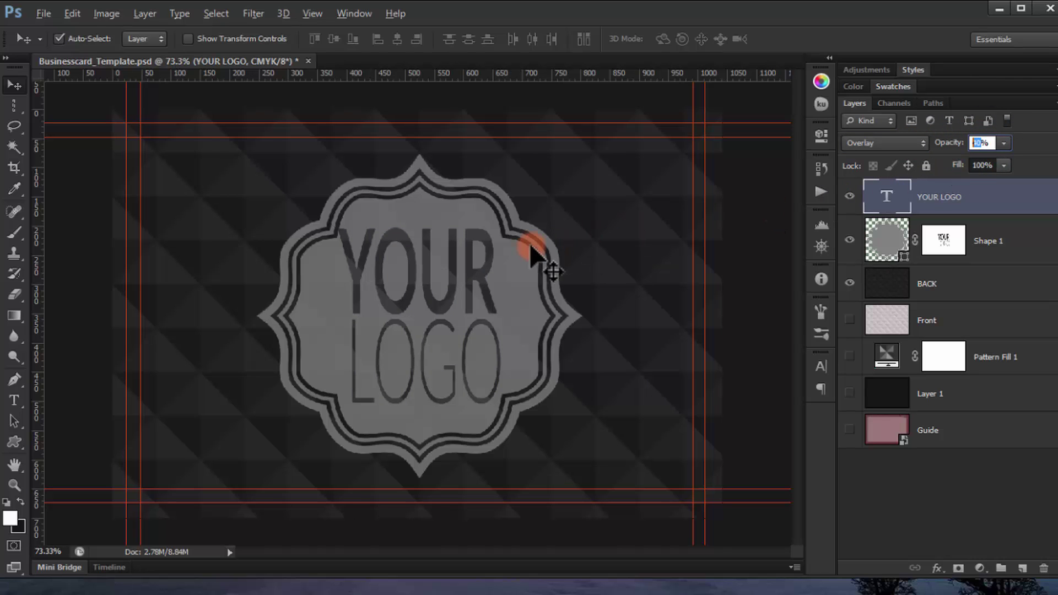
pyautogui.hotkey('ctrl', '-')
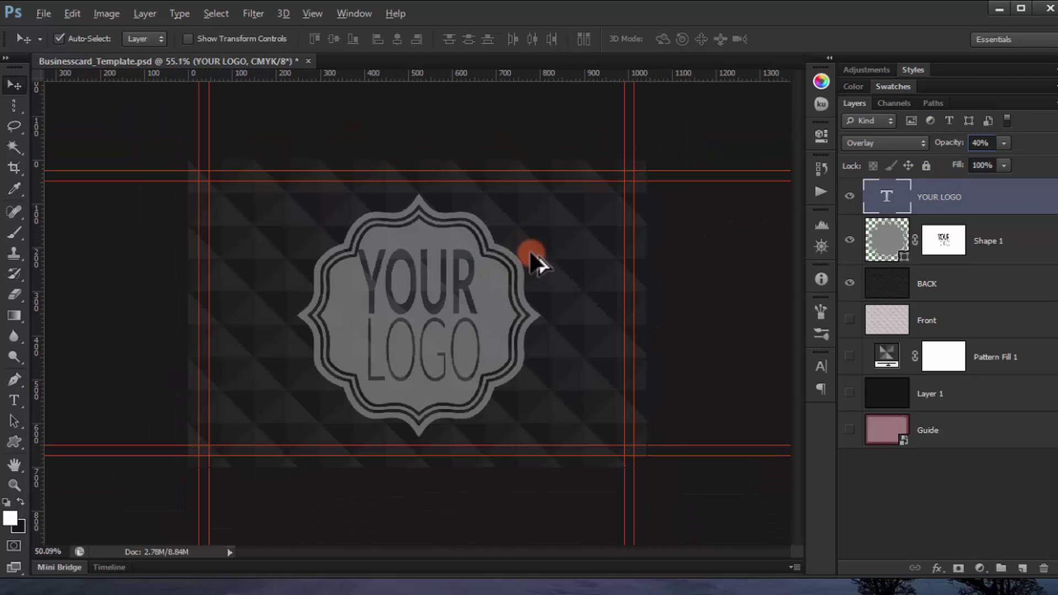
pyautogui.hotkey('ctrl', '-')
pyautogui.hotkey('ctrl', '+')
pyautogui.hotkey('ctrl', '+')
pyautogui.hotkey('ctrl', '+')
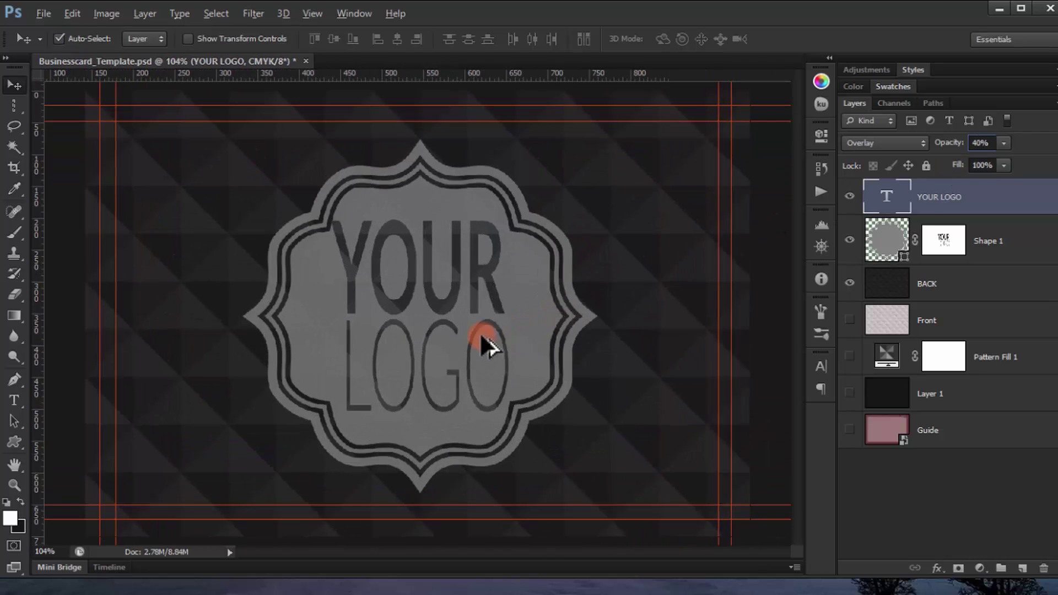
# Step: Add a Drop Shadow with a 2 px distance to the Shape 1 badge
pyautogui.doubleClick(1013, 259)
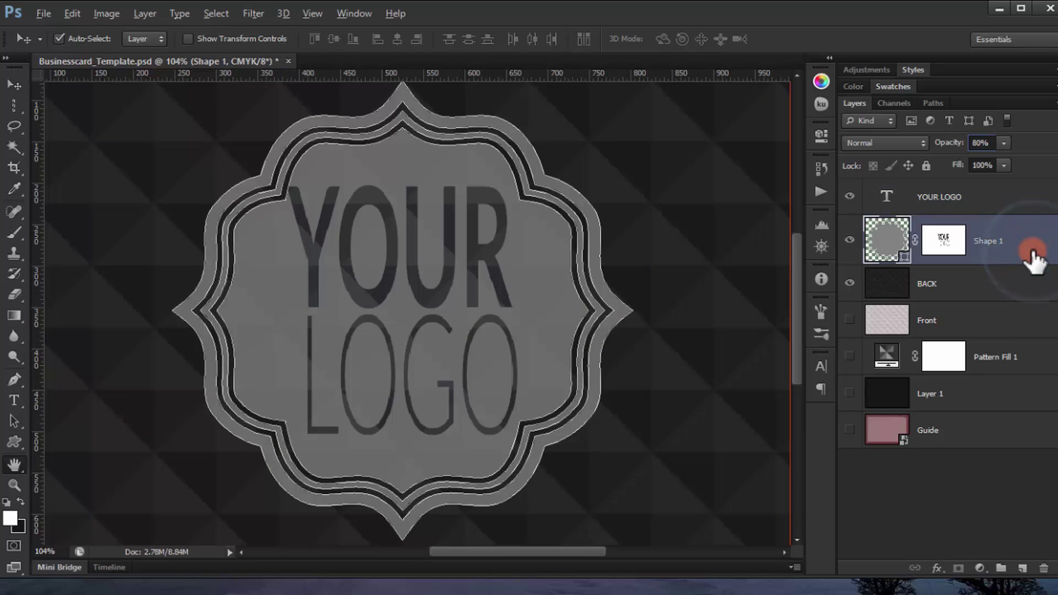
pyautogui.click(610, 316)
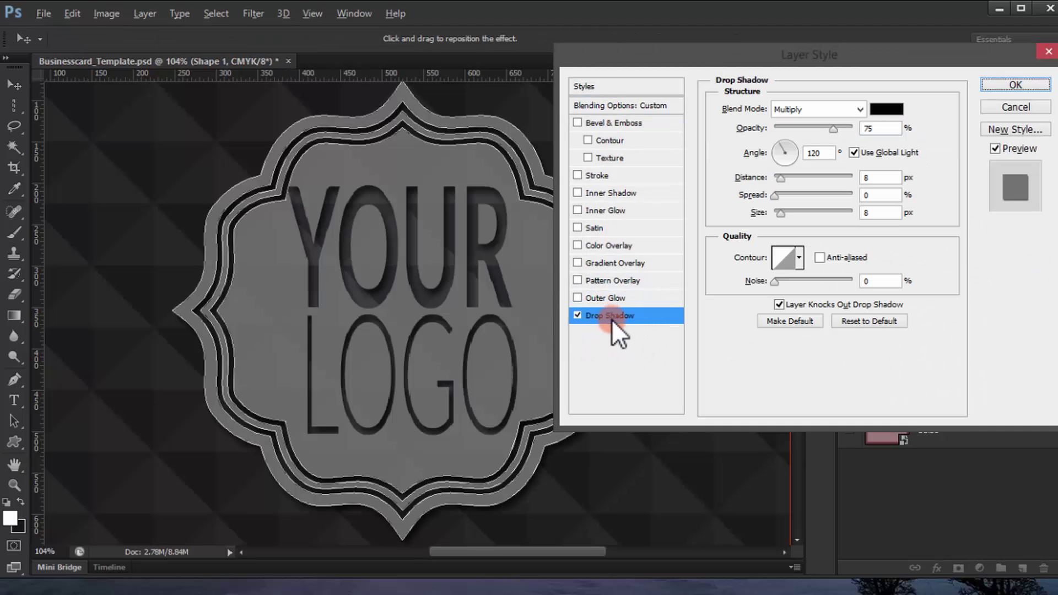
pyautogui.click(905, 178)
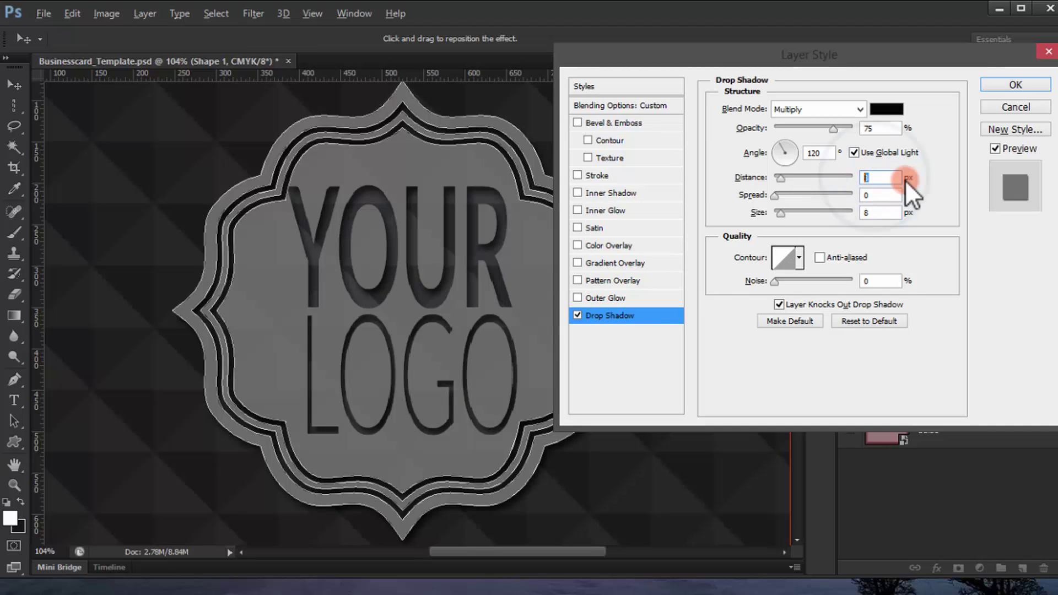
pyautogui.write('2')
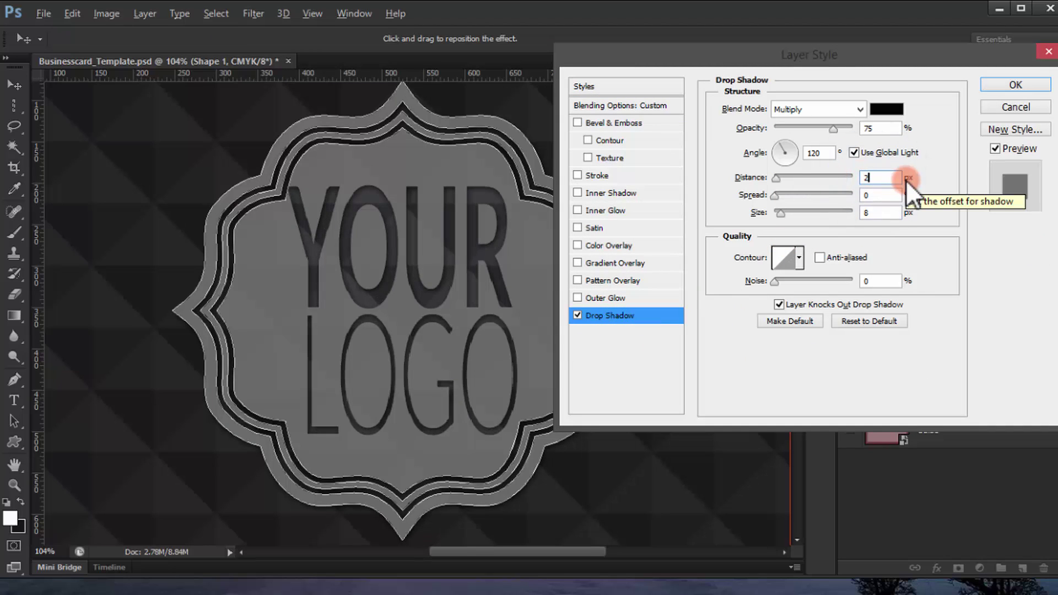
pyautogui.click(1014, 84)
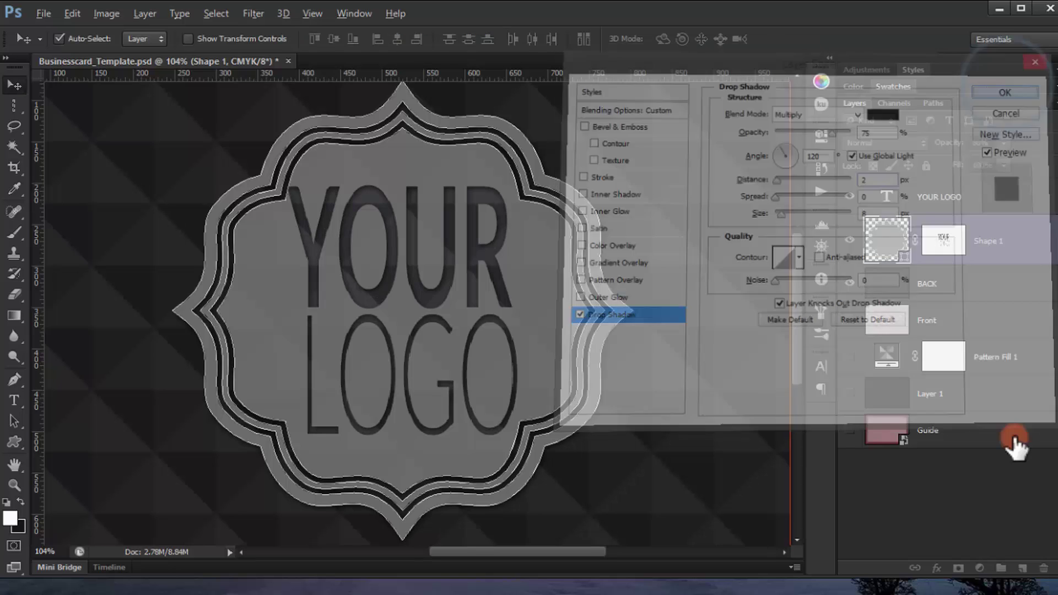
pyautogui.click(1010, 507)
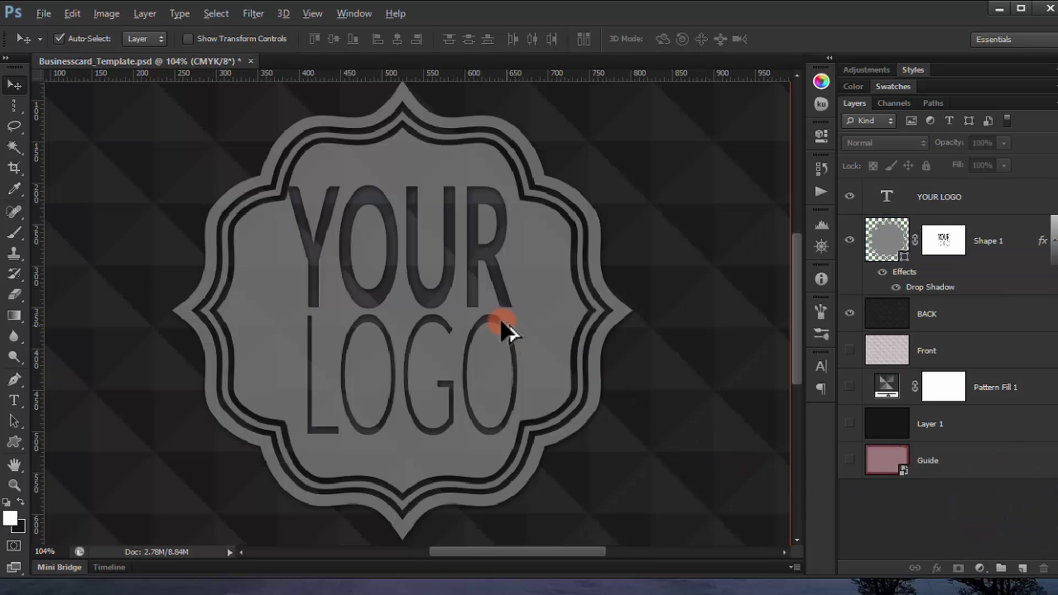
pyautogui.scroll(-4, 513, 322)
pyautogui.scroll(3, 512, 322)
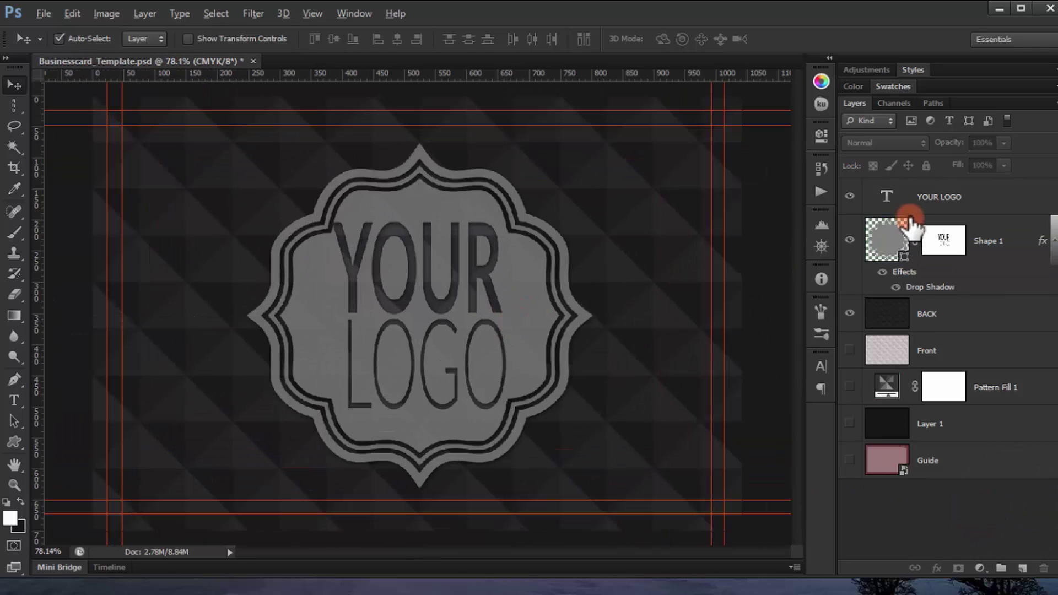
# Step: Group the BACK, Shape 1 and YOUR LOGO layers into a group named 'Back'
pyautogui.click(983, 314)
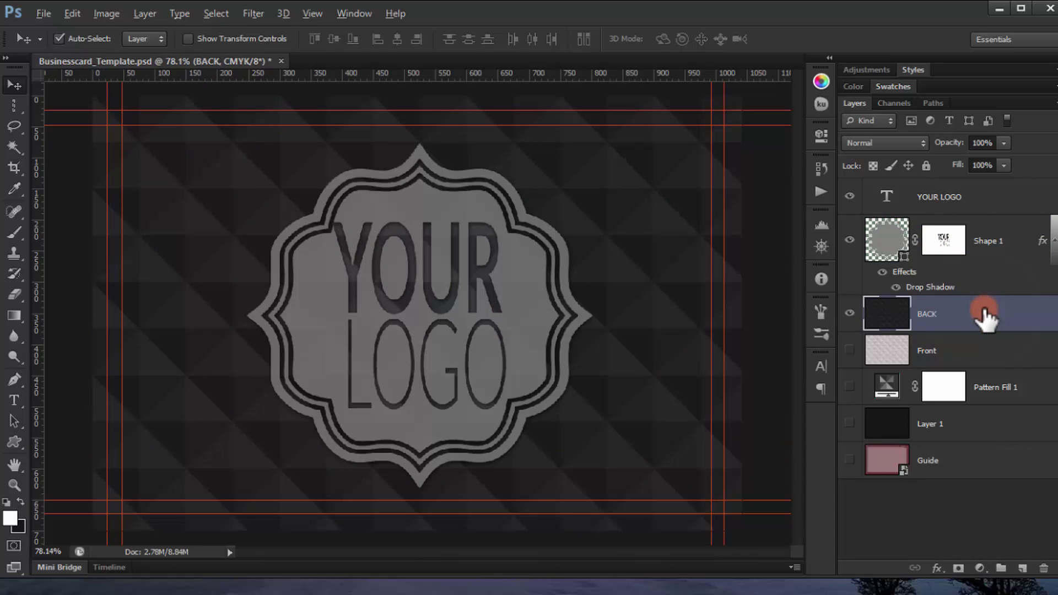
pyautogui.keyDown('shift'); pyautogui.click(969, 205); pyautogui.keyUp('shift')
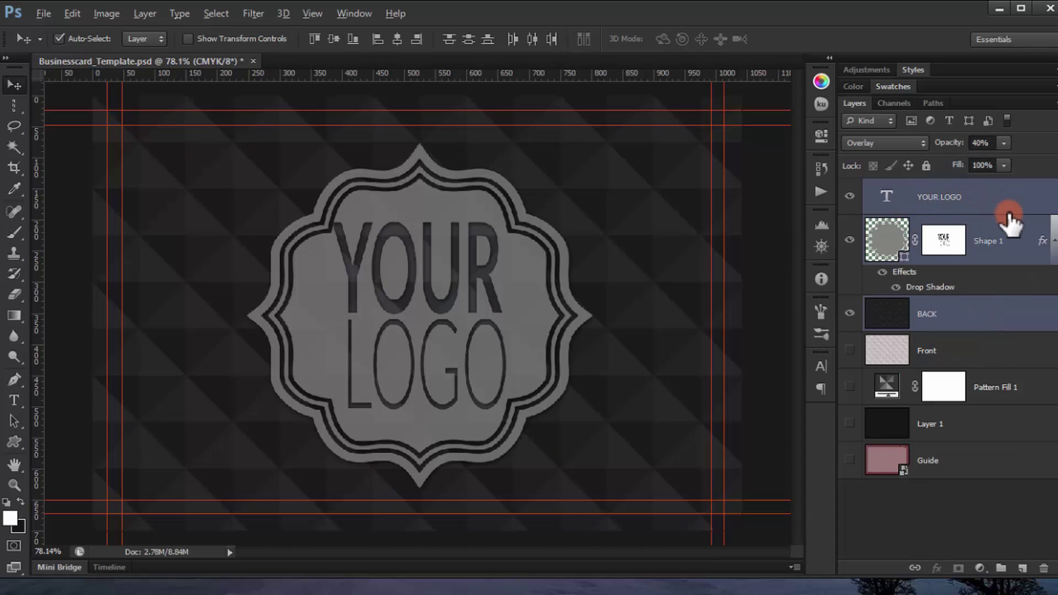
pyautogui.hotkey('ctrl', 'g')
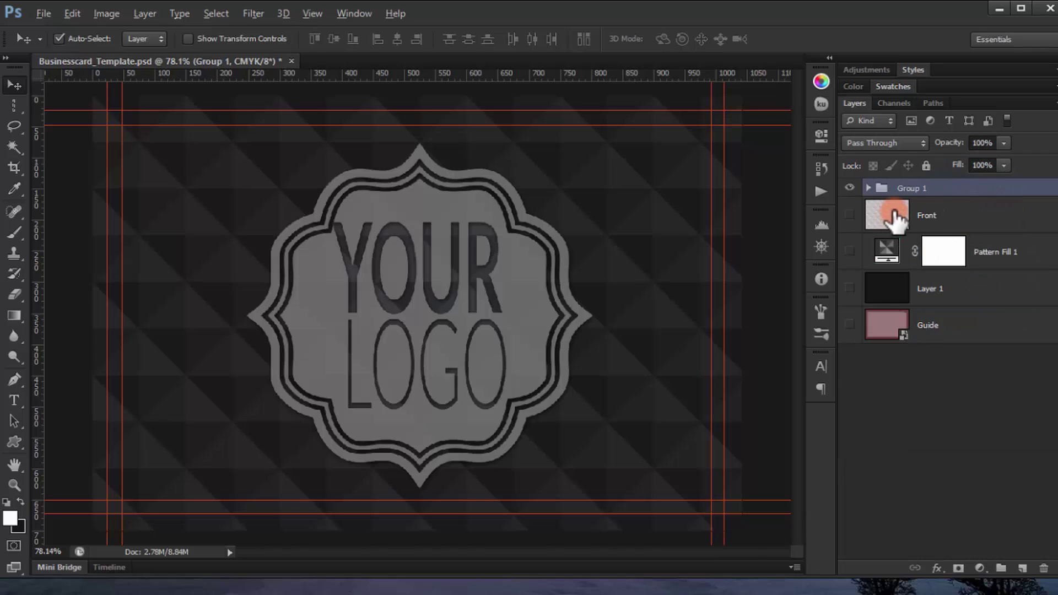
pyautogui.doubleClick(909, 187)
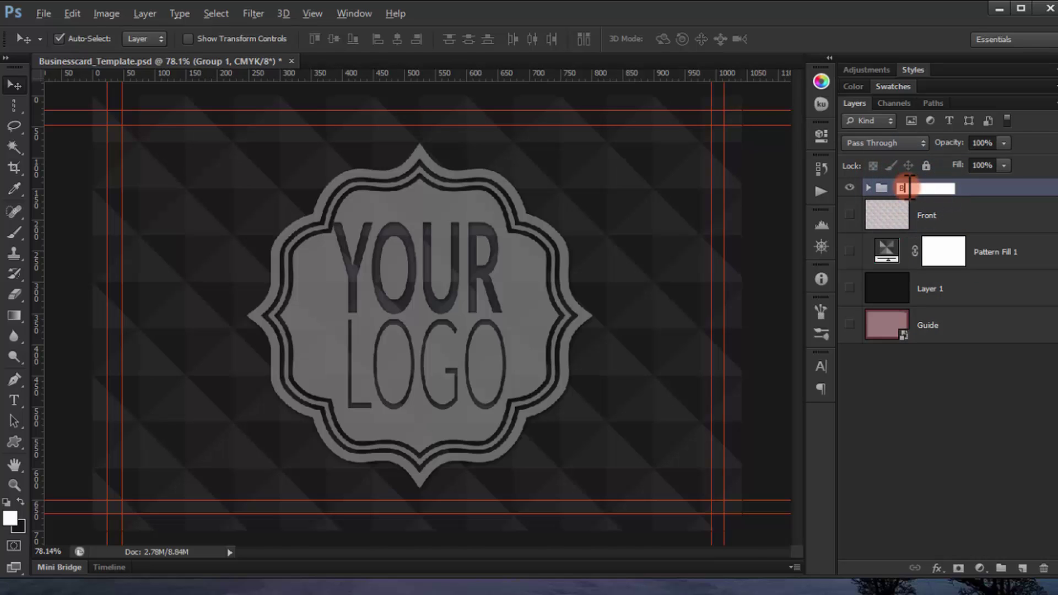
pyautogui.write('Back')
pyautogui.press('Return')
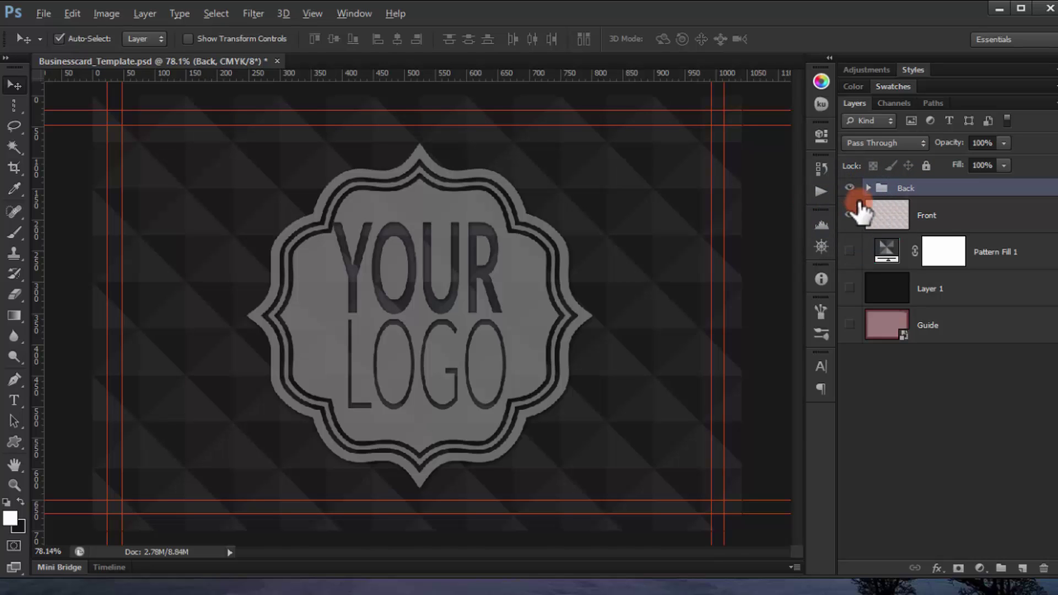
# Step: Hide the Back group and type 'YOUR NAME' on the front card
pyautogui.click(849, 188)
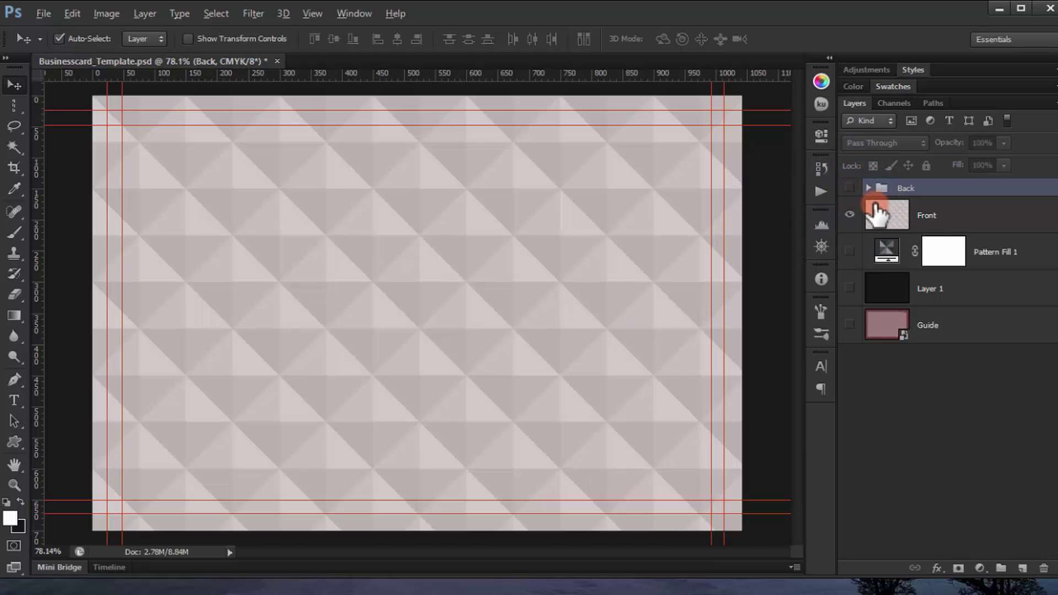
pyautogui.click(904, 210)
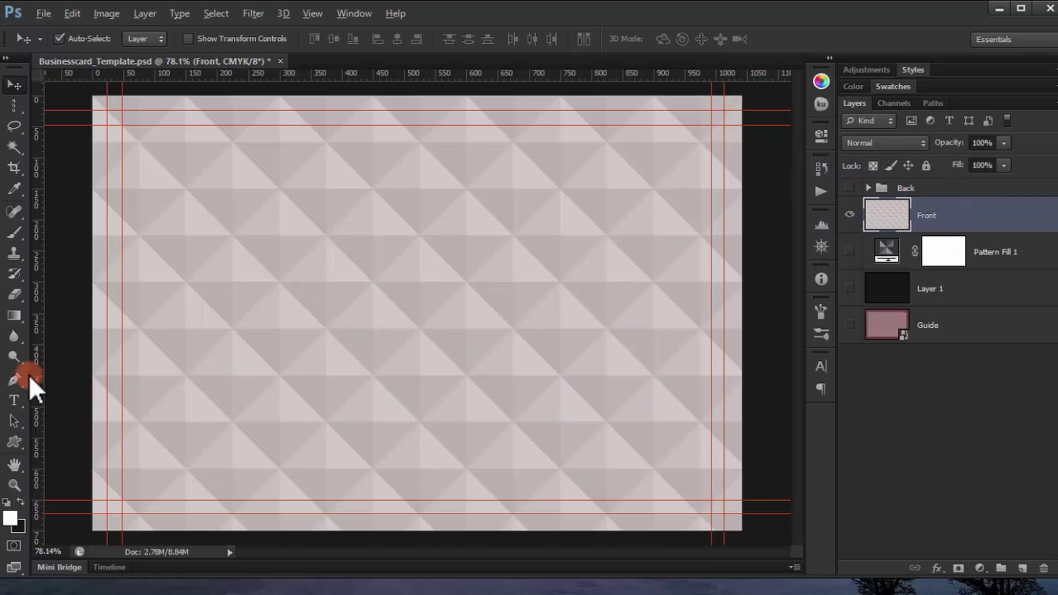
pyautogui.click(14, 401)
pyautogui.click(261, 276)
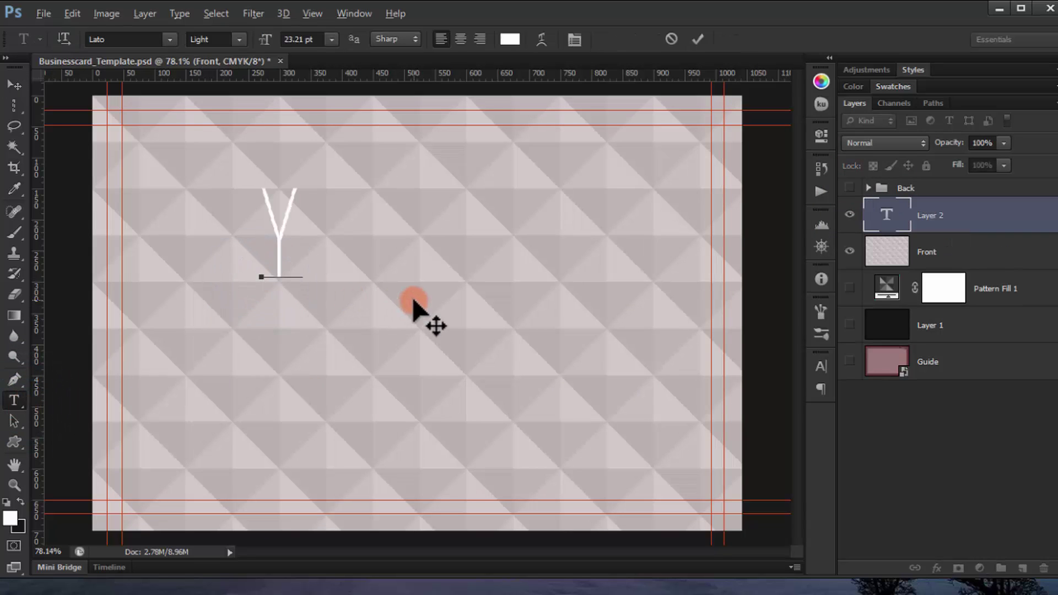
pyautogui.write('YOUR')
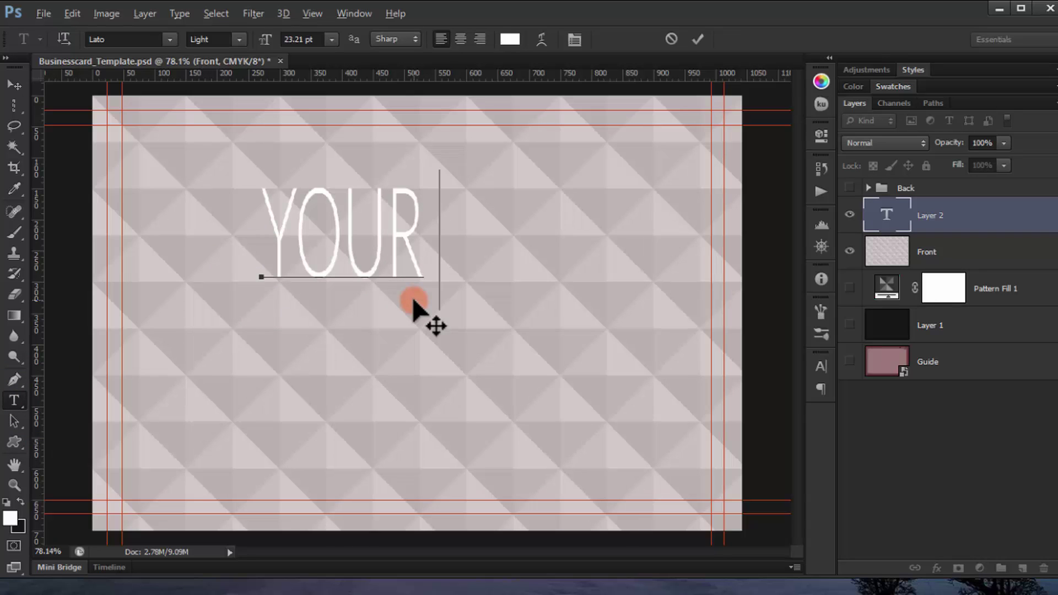
pyautogui.write(' NAME')
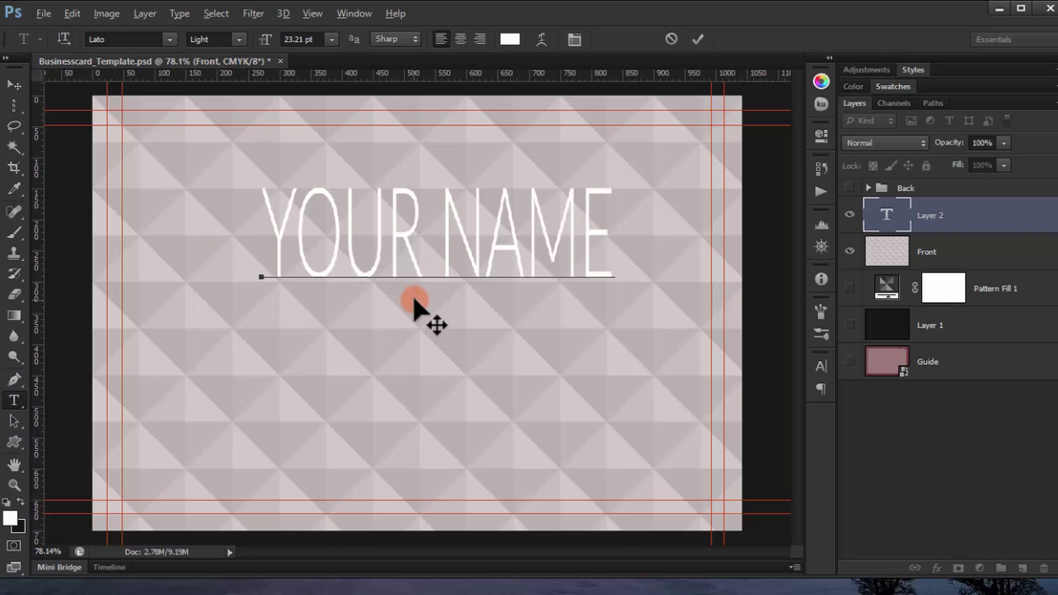
# Step: Make YOUR NAME Lato Bold and add 'GRAPHIC DESIGN' as the line beneath it
pyautogui.moveTo(579, 237); pyautogui.dragTo(260, 234)
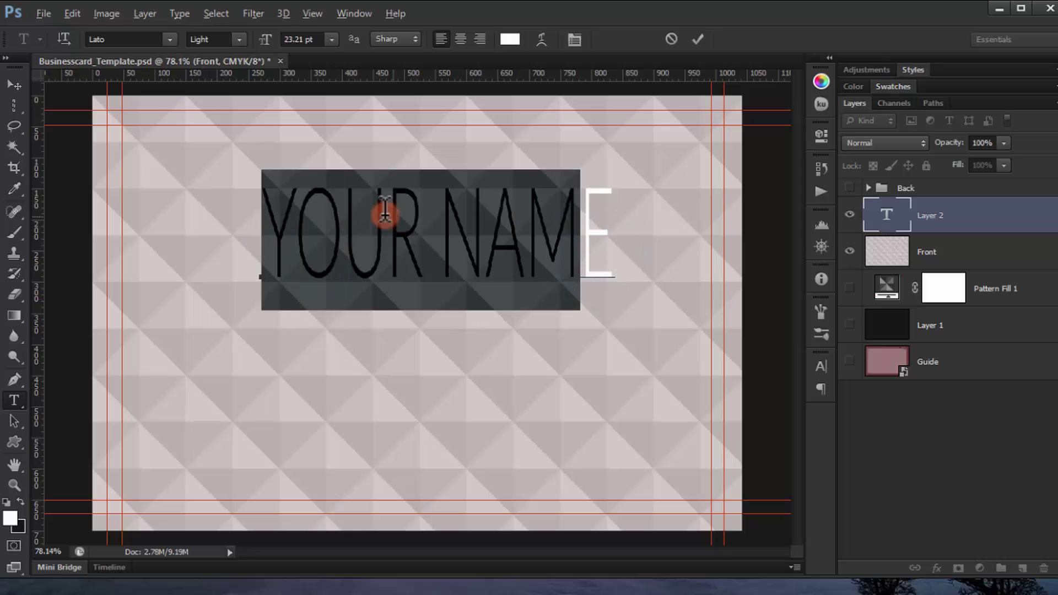
pyautogui.tripleClick(378, 212)
pyautogui.click(238, 41)
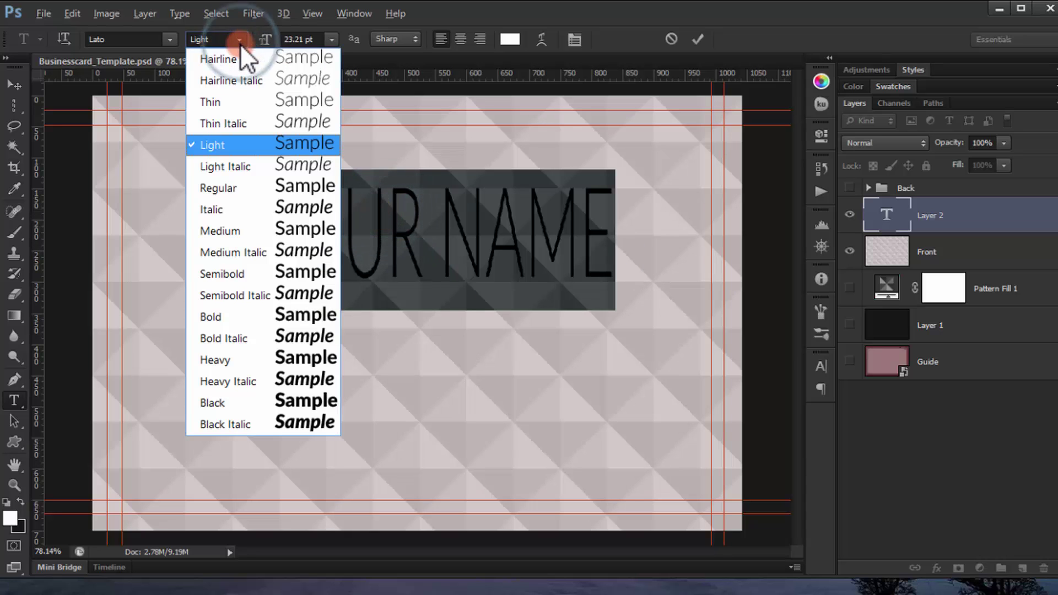
pyautogui.click(274, 313)
pyautogui.click(620, 226)
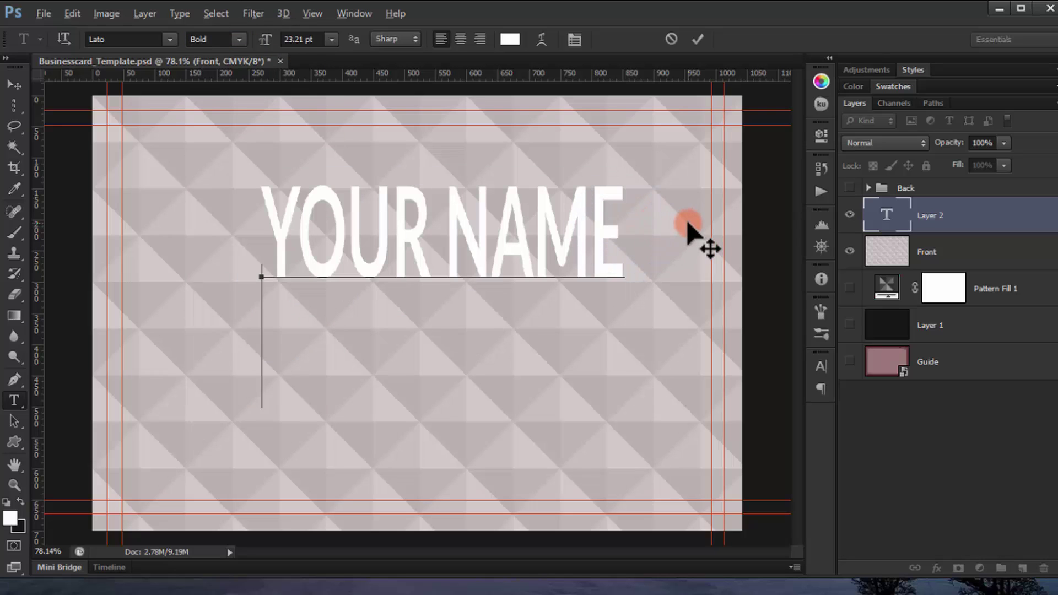
pyautogui.write('GRA')
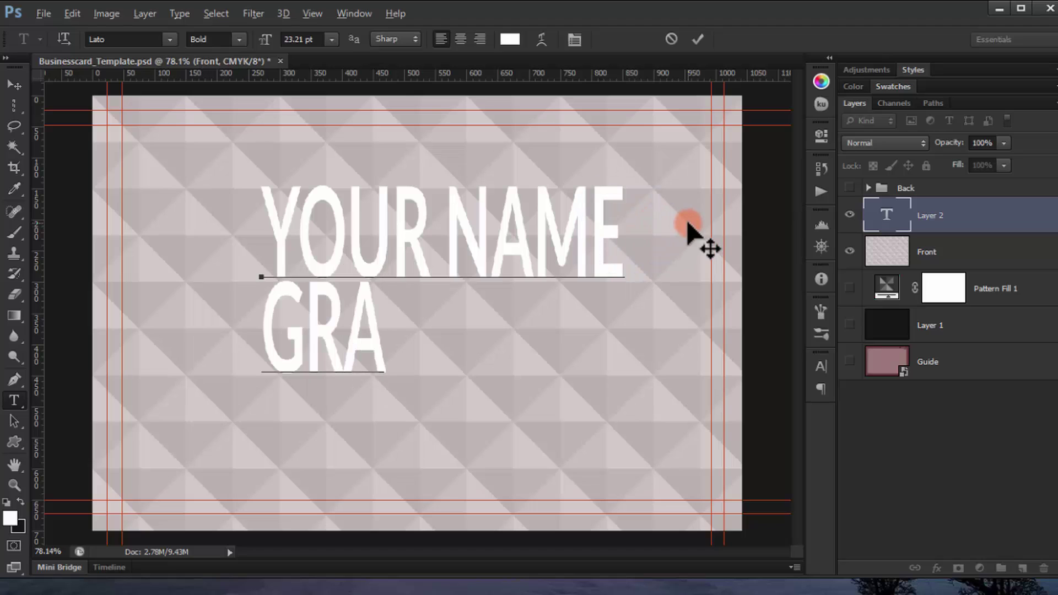
pyautogui.write('PHIC')
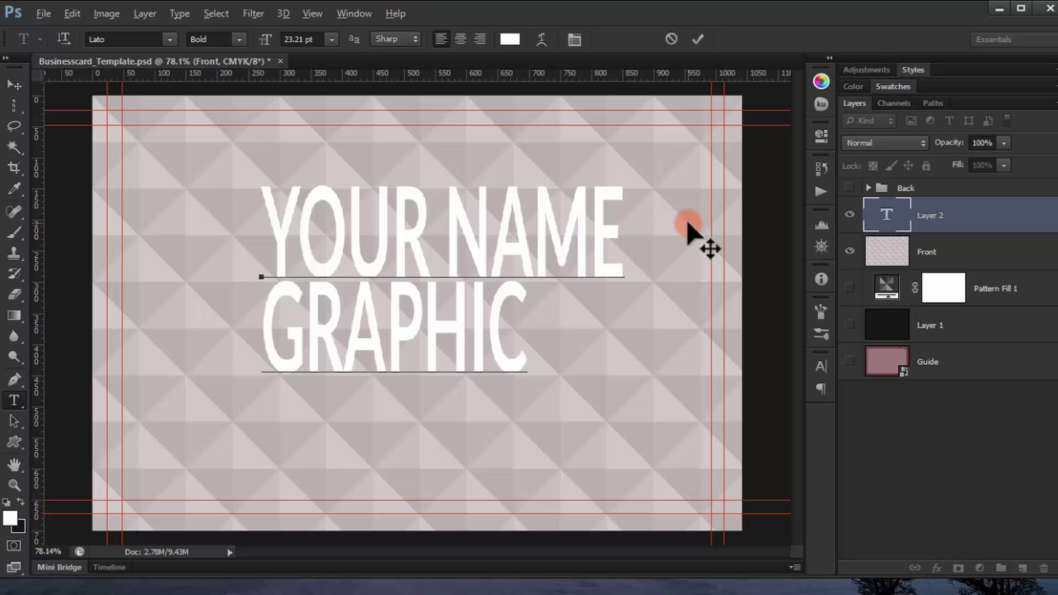
pyautogui.write(' DES')
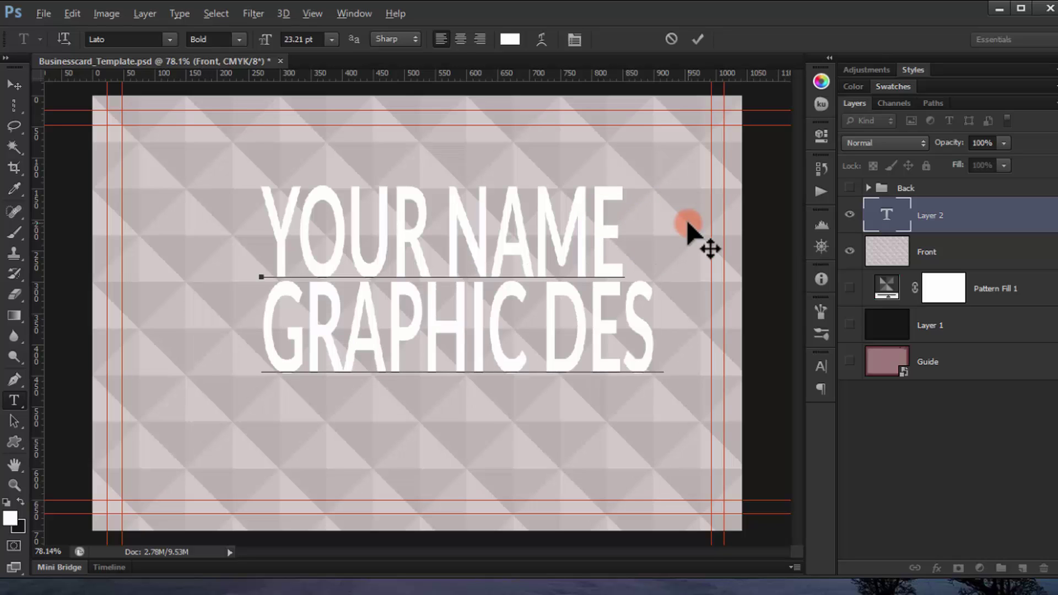
pyautogui.write('IGN')
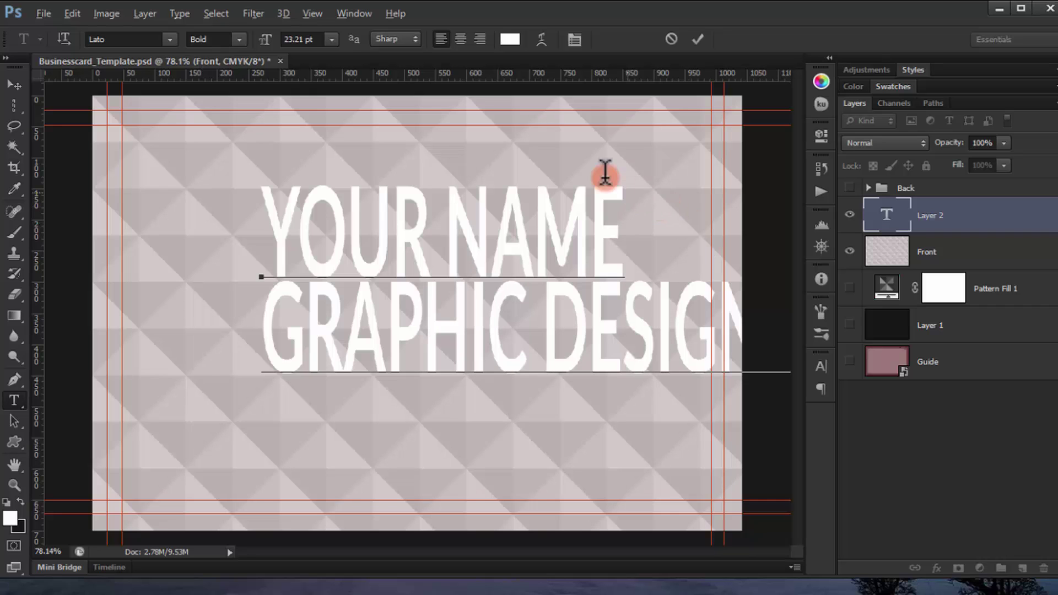
# Step: Make the second line Lato Light and reduce its size to fit the card
pyautogui.tripleClick(589, 302)
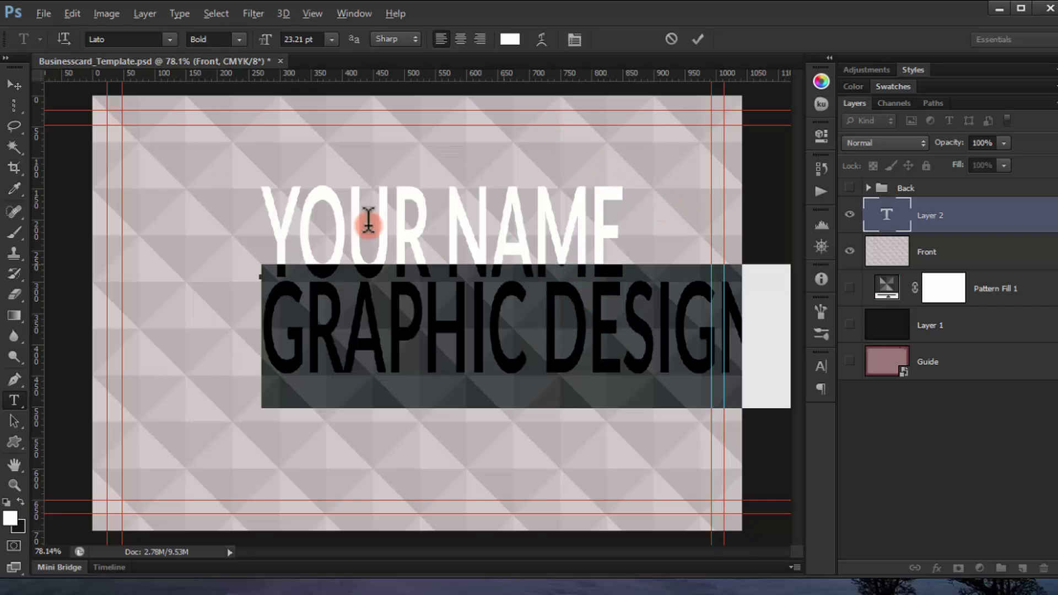
pyautogui.click(233, 42)
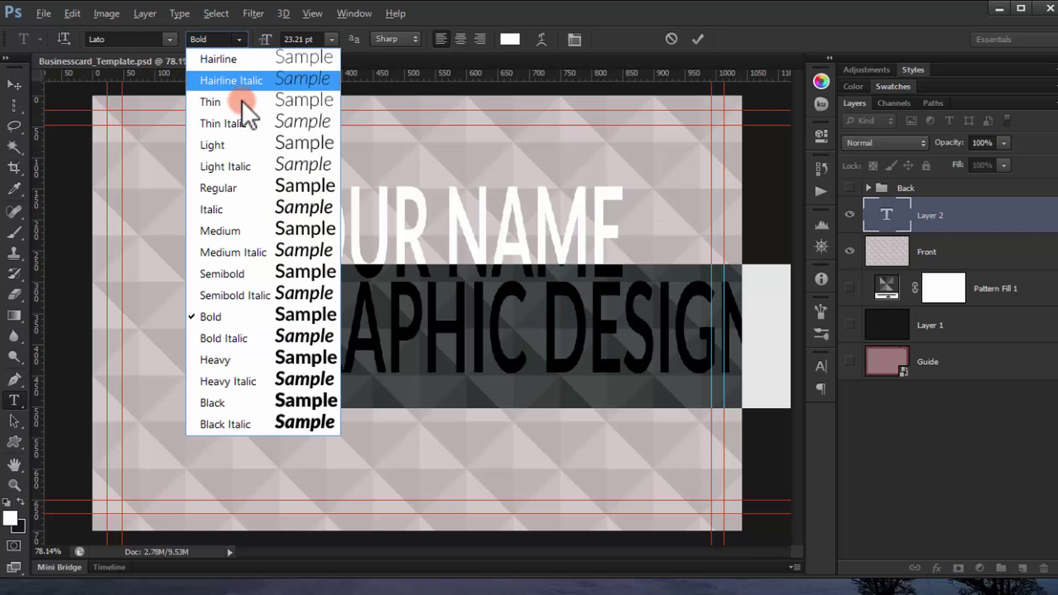
pyautogui.click(243, 143)
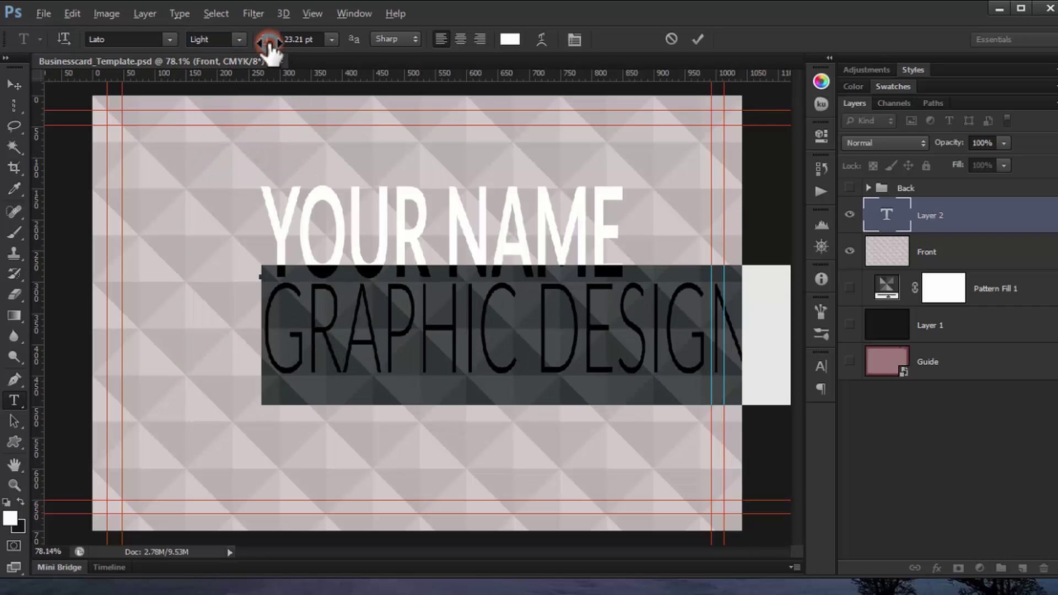
pyautogui.moveTo(269, 43); pyautogui.dragTo(265, 46)
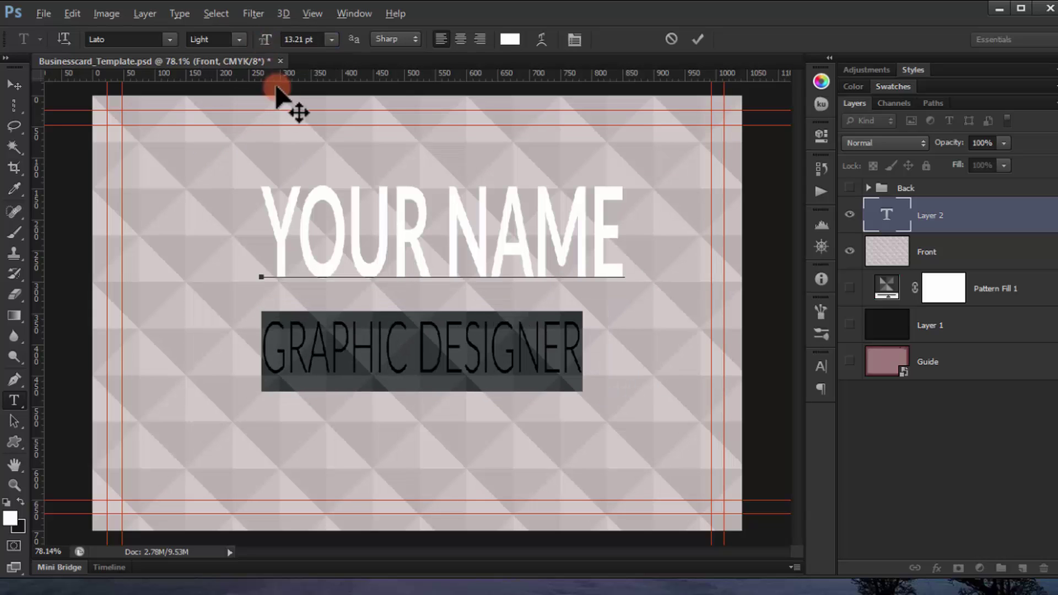
pyautogui.click(265, 344)
# Step: Set the GRAPHIC DESIGNER tracking to 80 and fine-tune the kerning at the start of the line
pyautogui.moveTo(264, 344); pyautogui.dragTo(711, 363)
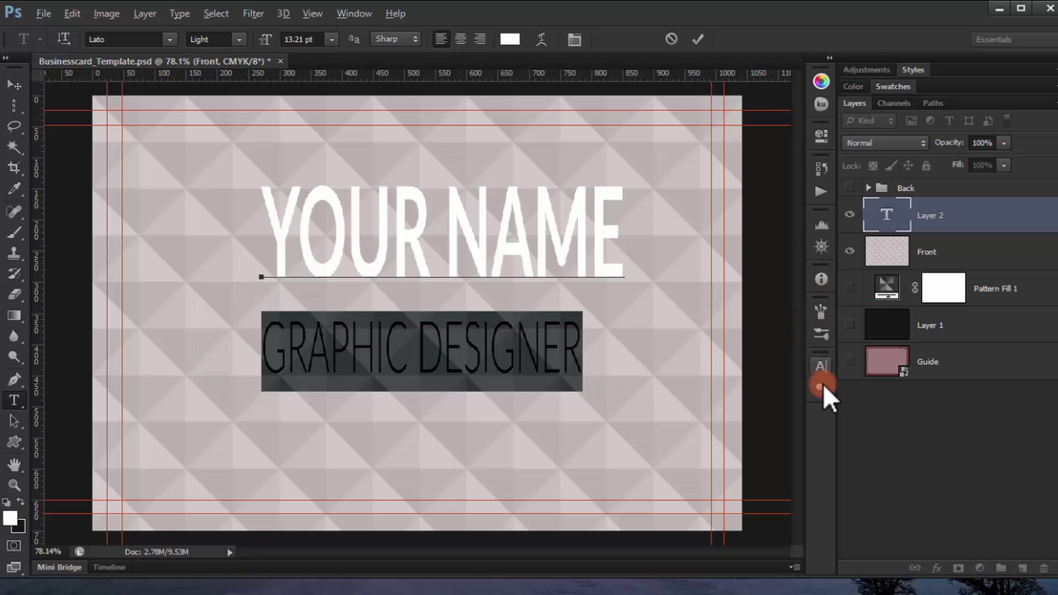
pyautogui.click(821, 365)
pyautogui.click(745, 397)
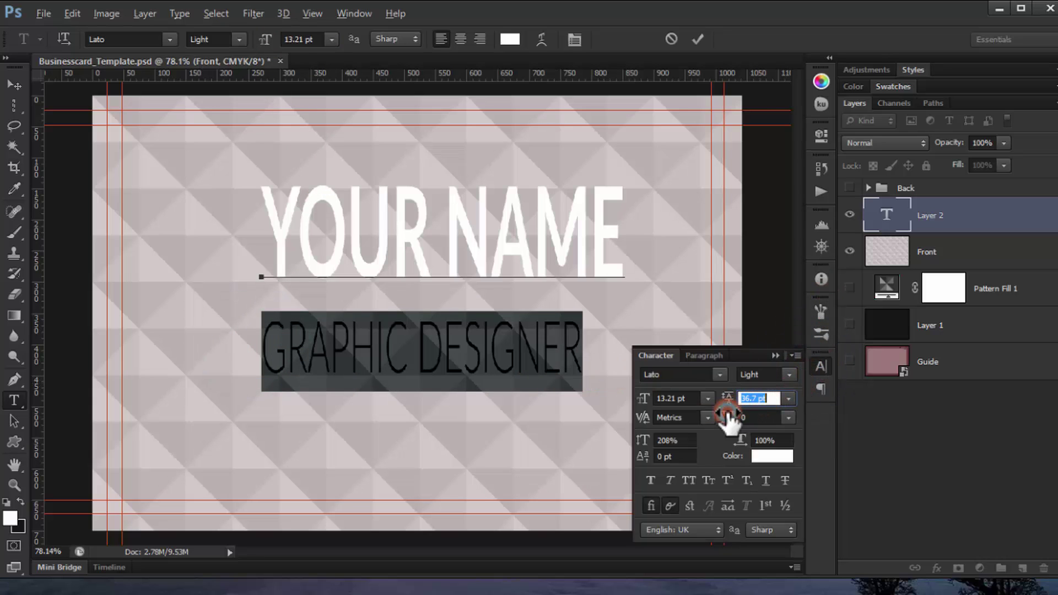
pyautogui.moveTo(727, 417); pyautogui.dragTo(733, 420)
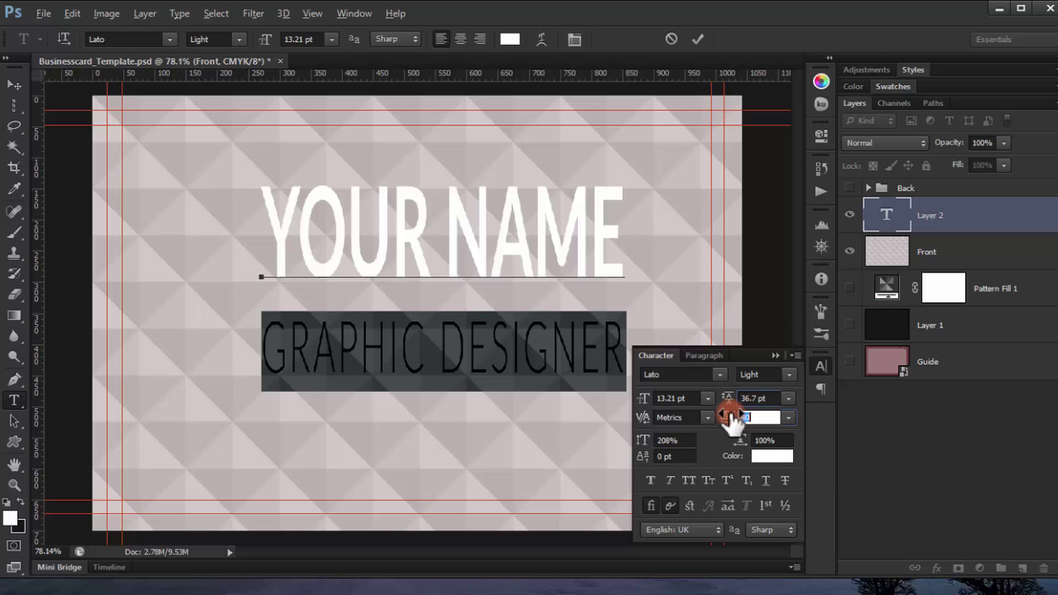
pyautogui.click(759, 398)
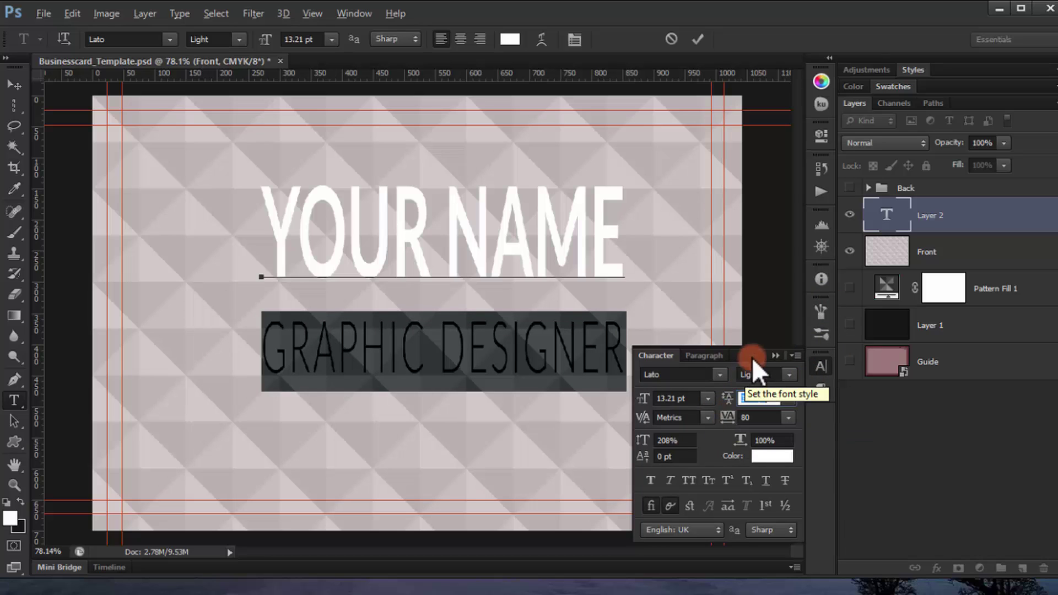
pyautogui.click(691, 357)
pyautogui.click(258, 340)
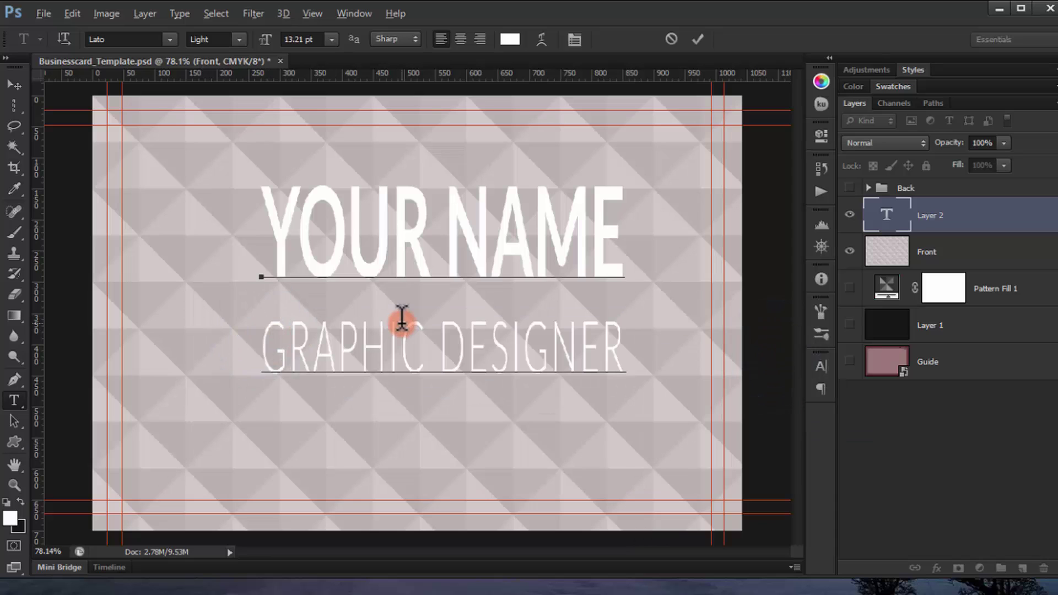
pyautogui.hotkey('alt', 'Right')
pyautogui.hotkey('alt', 'Right')
pyautogui.hotkey('alt', 'Right')
pyautogui.hotkey('alt', 'Right')
pyautogui.hotkey('alt', 'Right')
pyautogui.hotkey('alt', 'Right')
pyautogui.hotkey('alt', 'Right')
pyautogui.hotkey('alt', 'Right')
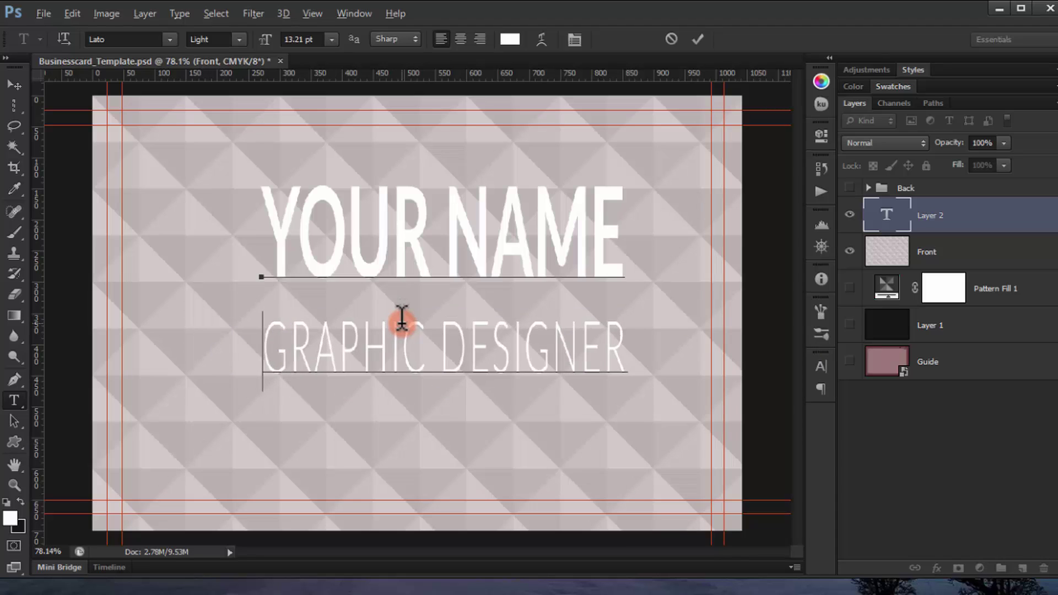
pyautogui.hotkey('alt', 'Right')
pyautogui.hotkey('alt', 'Right')
pyautogui.hotkey('alt', 'Right')
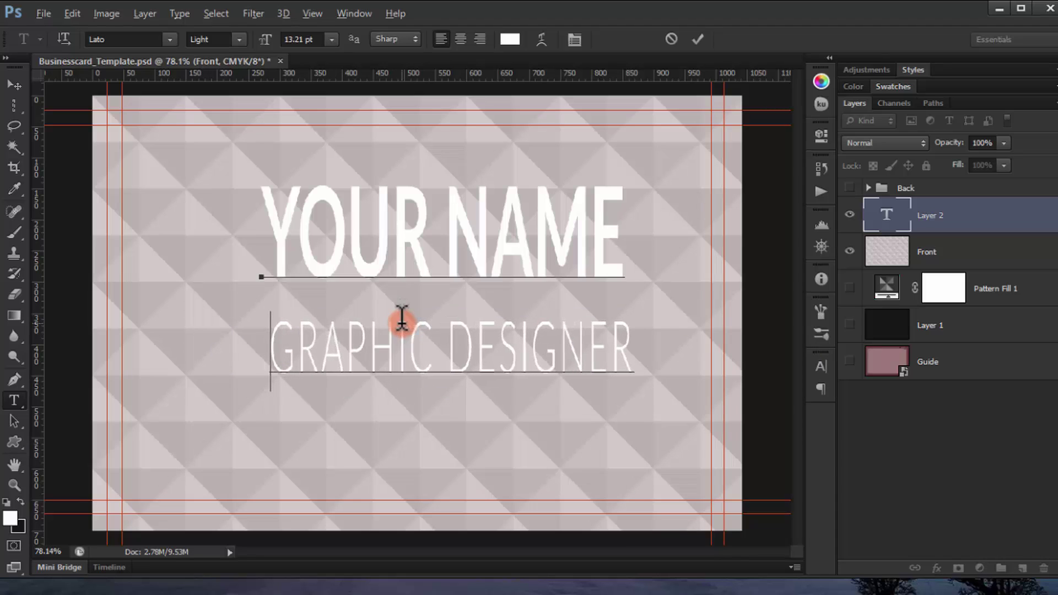
pyautogui.hotkey('alt', 'Left')
pyautogui.hotkey('alt', 'Left')
pyautogui.hotkey('alt', 'Left')
pyautogui.hotkey('alt', 'Left')
pyautogui.hotkey('alt', 'Left')
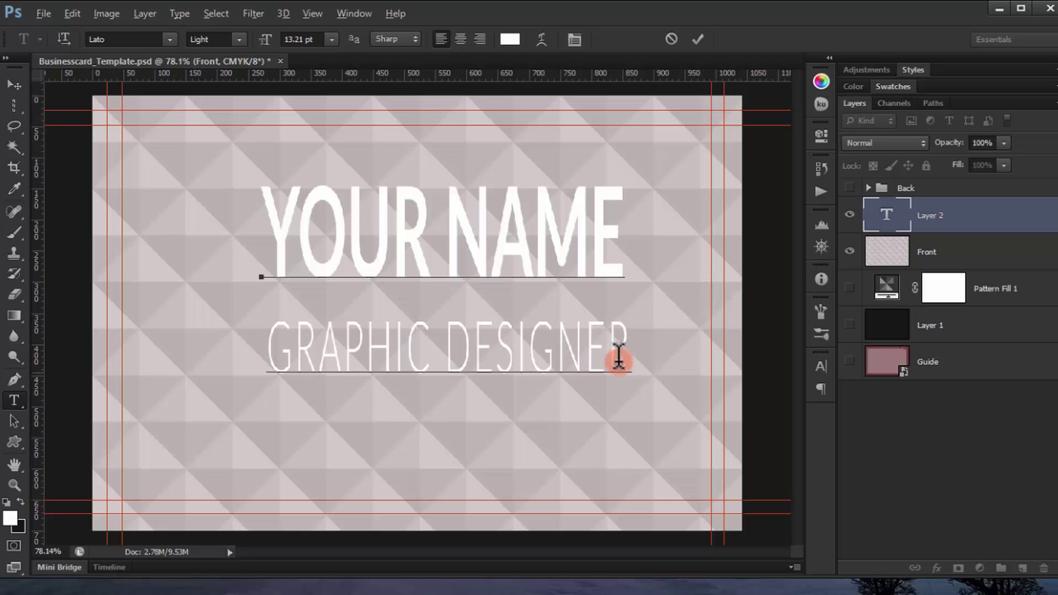
# Step: Tighten the leading of both lines to 21.7 pt and commit the text
pyautogui.moveTo(619, 359); pyautogui.dragTo(180, 208)
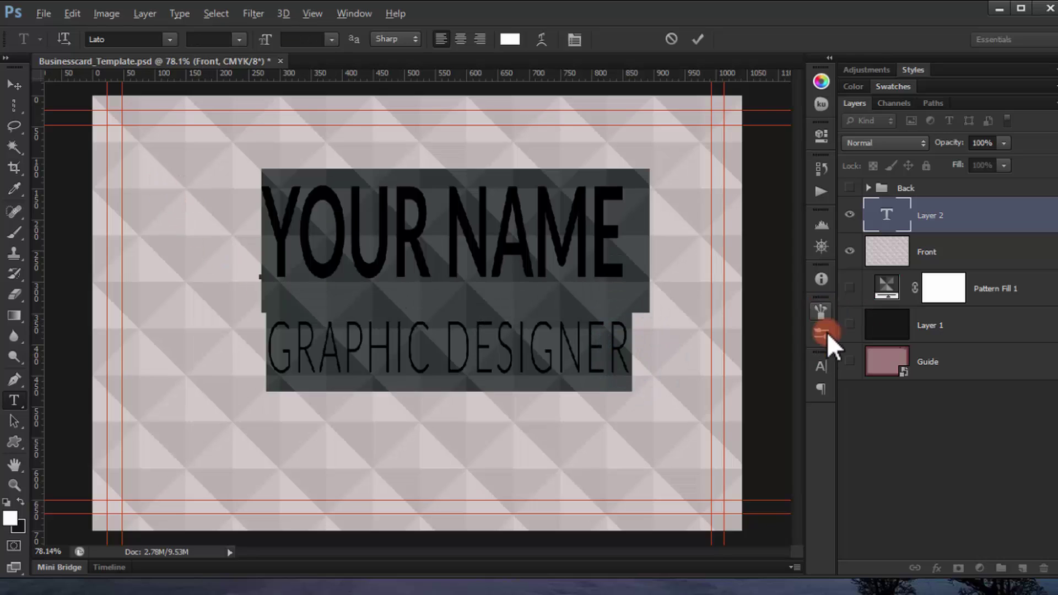
pyautogui.click(827, 365)
pyautogui.click(730, 399)
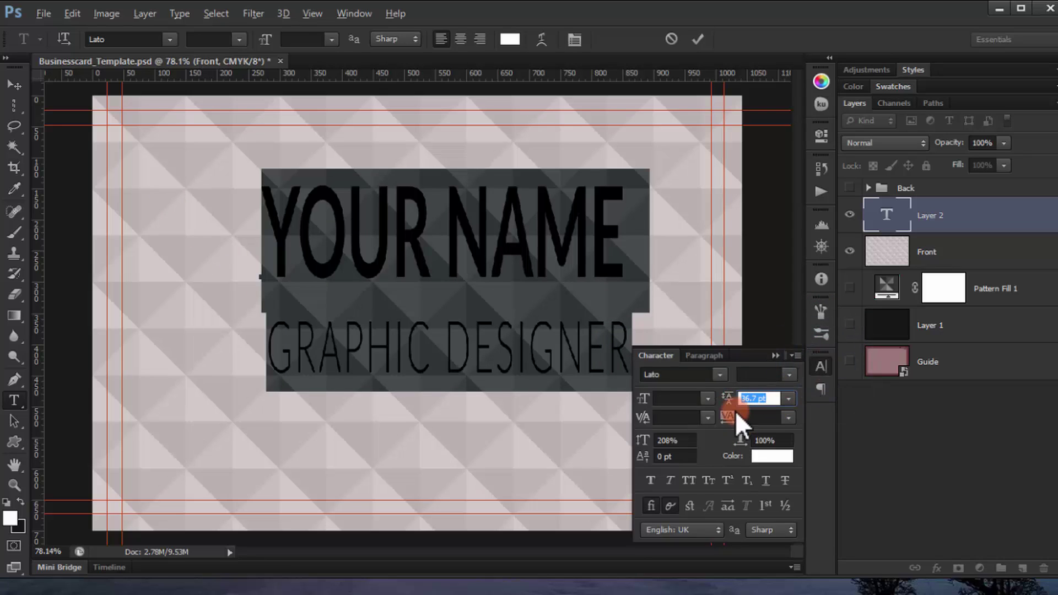
pyautogui.moveTo(727, 407); pyautogui.dragTo(717, 409)
pyautogui.click(773, 398)
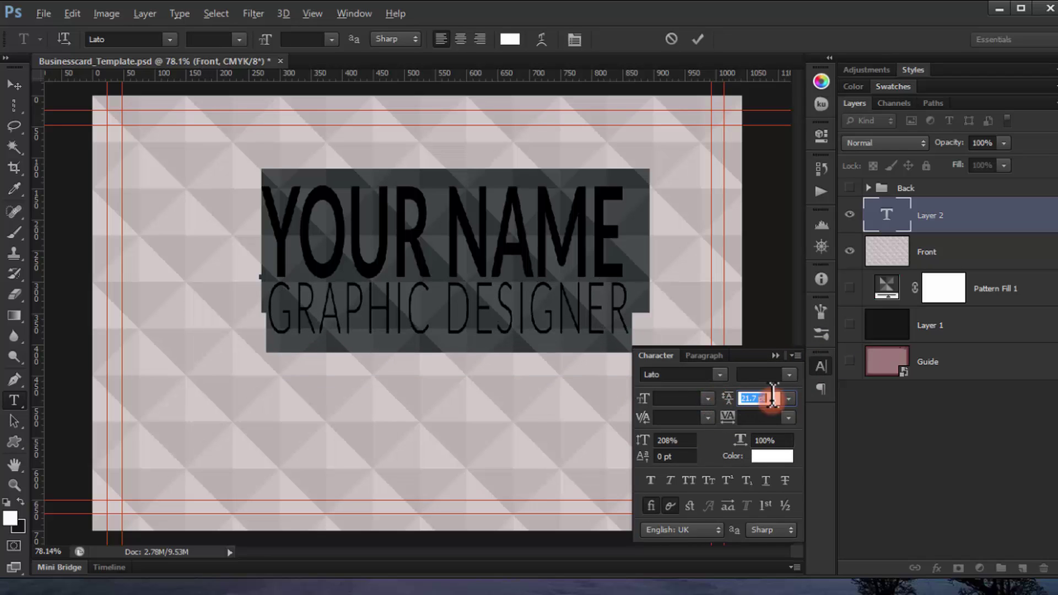
pyautogui.click(777, 356)
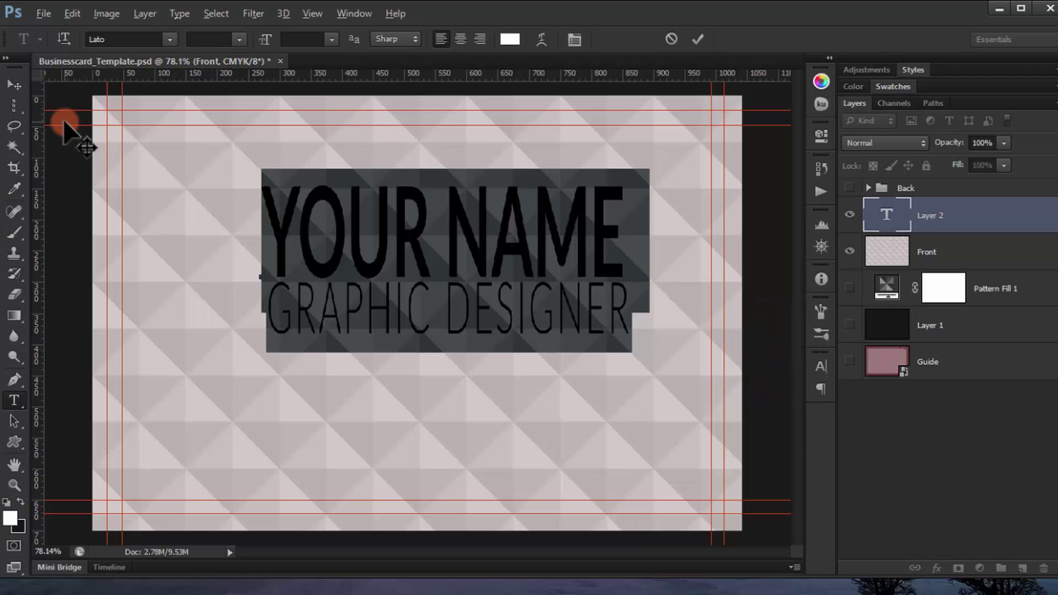
pyautogui.click(15, 84)
pyautogui.hotkey('ctrl', 't')
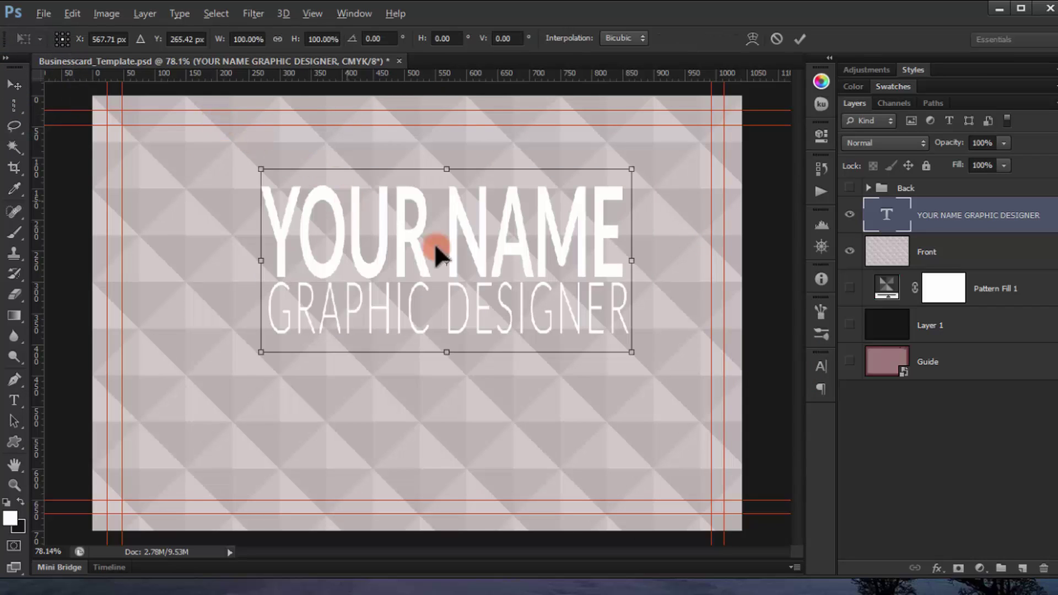
# Step: Scale the YOUR NAME / GRAPHIC DESIGNER block to about 70% and move it to the card's left side
pyautogui.moveTo(432, 243); pyautogui.dragTo(319, 214)
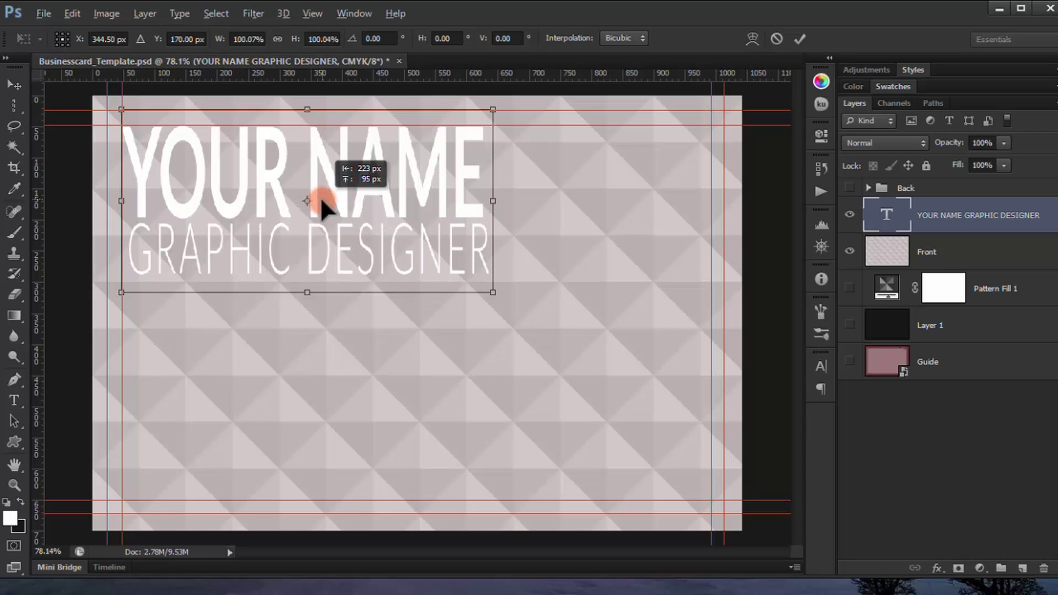
pyautogui.moveTo(321, 202); pyautogui.dragTo(326, 302)
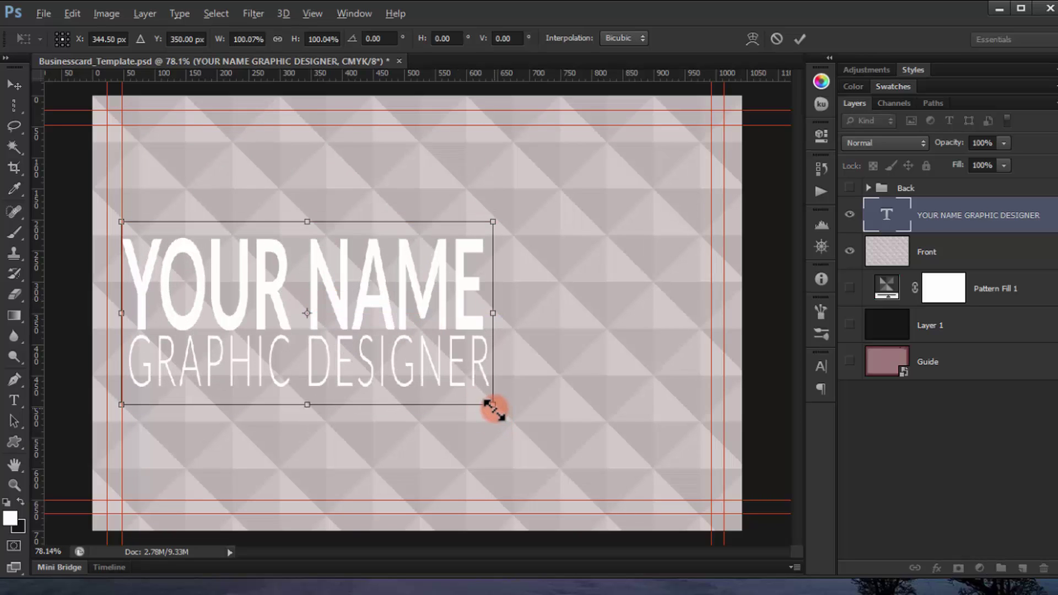
pyautogui.moveTo(492, 407); pyautogui.dragTo(437, 377)
pyautogui.moveTo(352, 310); pyautogui.dragTo(309, 300)
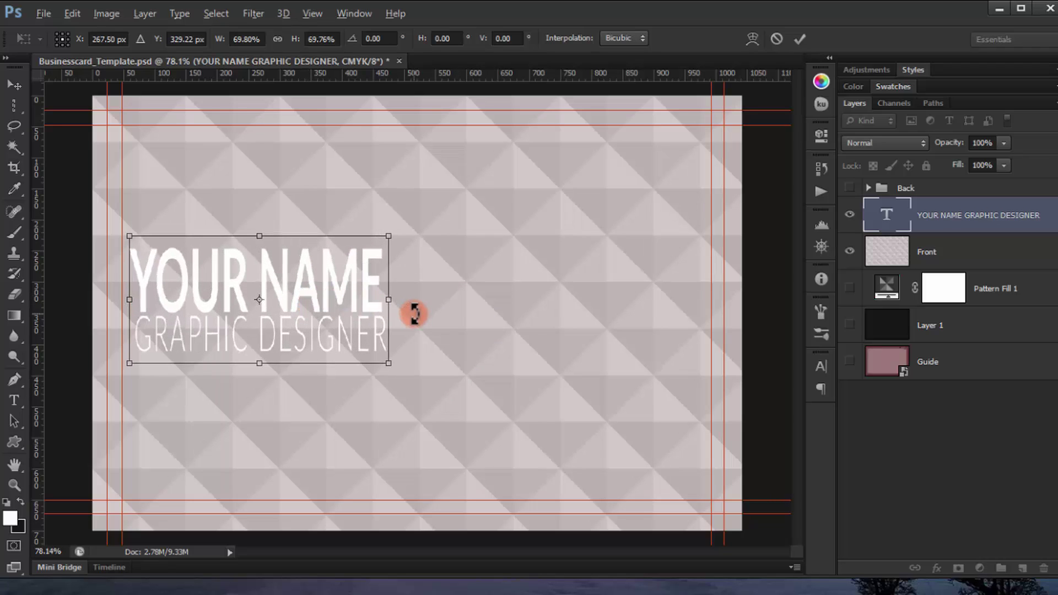
pyautogui.press('Return')
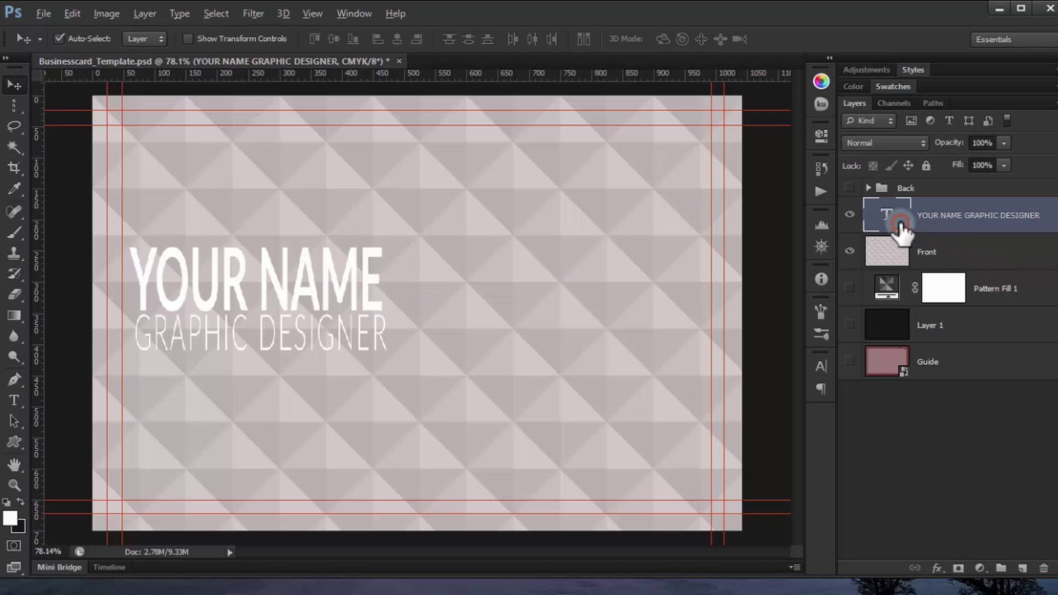
# Step: Recolour all of the name and title text dark charcoal grey (#2e2d2d)
pyautogui.doubleClick(899, 220)
pyautogui.click(267, 285)
pyautogui.hotkey('ctrl', 'a')
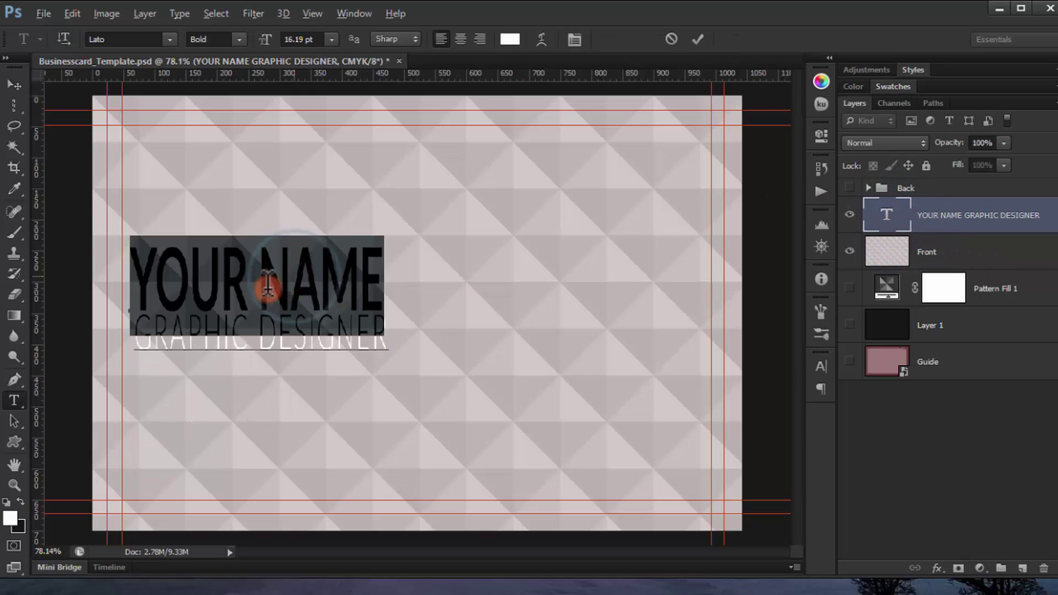
pyautogui.click(9, 520)
pyautogui.moveTo(546, 345); pyautogui.dragTo(549, 389)
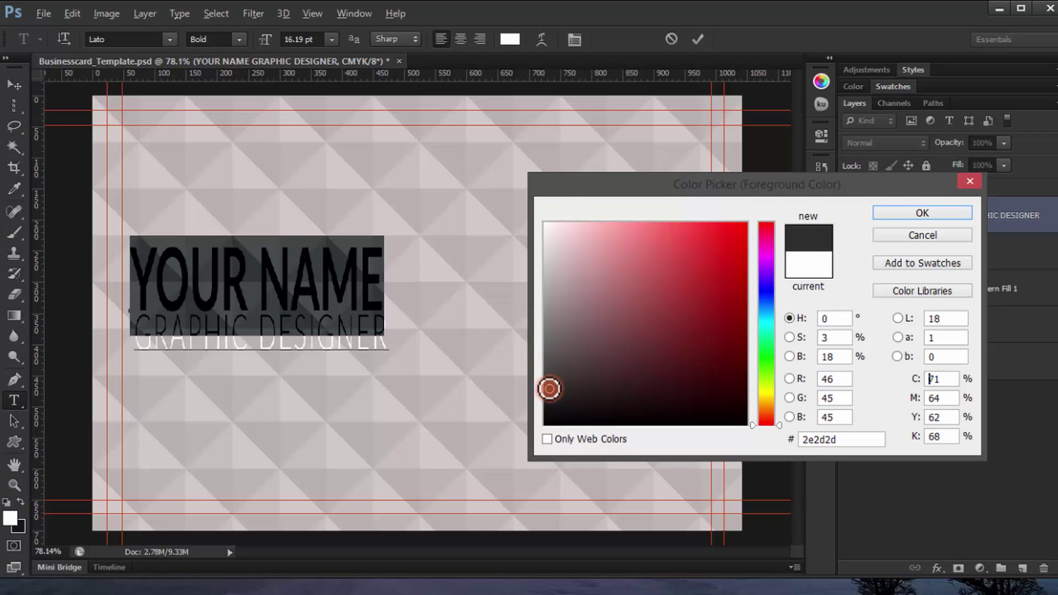
pyautogui.click(915, 213)
# Step: Give the GRAPHIC DESIGNER line a slightly lighter grey and commit the text edits
pyautogui.tripleClick(365, 333)
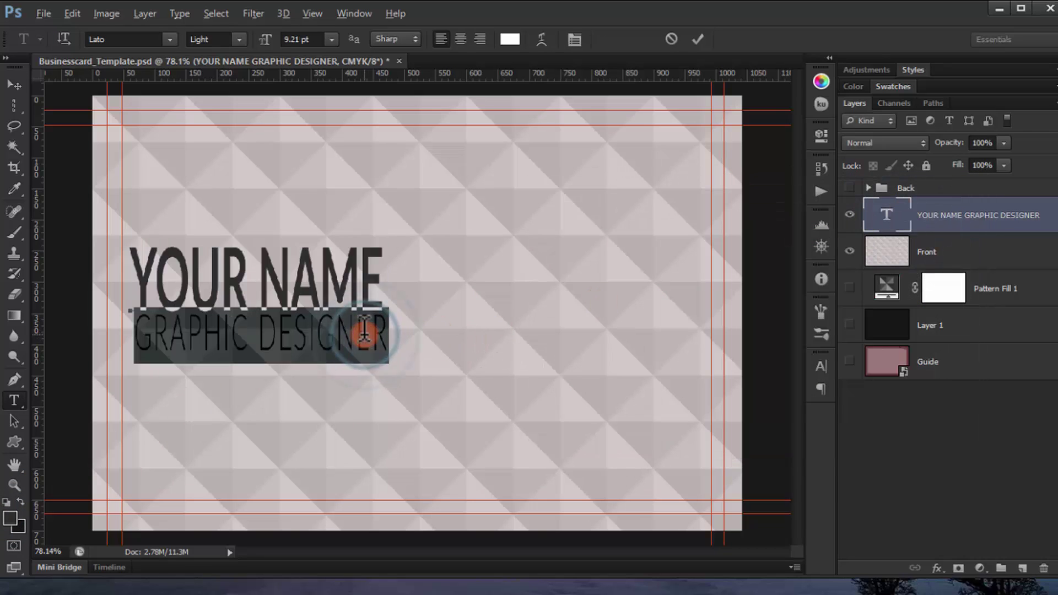
pyautogui.click(11, 516)
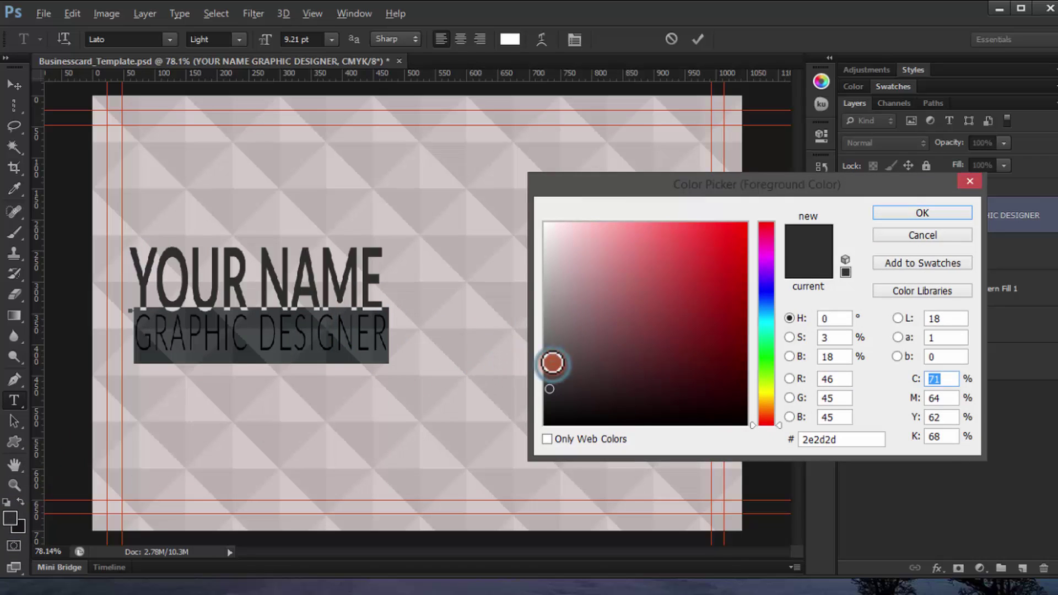
pyautogui.moveTo(550, 362); pyautogui.dragTo(551, 347)
pyautogui.click(919, 213)
pyautogui.click(936, 443)
pyautogui.press('v')
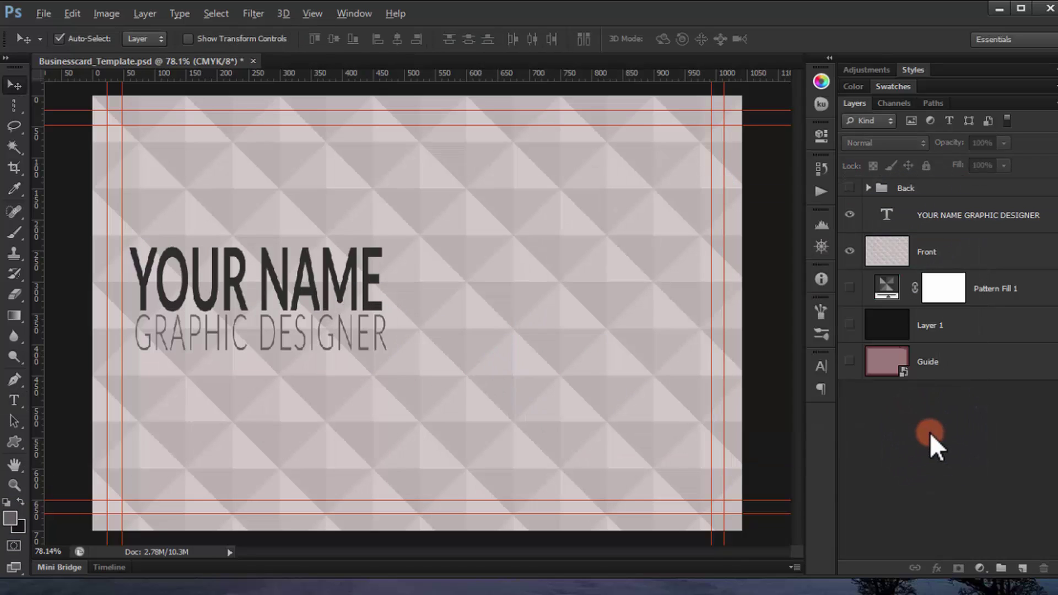
pyautogui.click(463, 333)
# Step: Zoom in and set the Custom Shape Tool to the telephone shape
pyautogui.scroll(3, 461, 335)
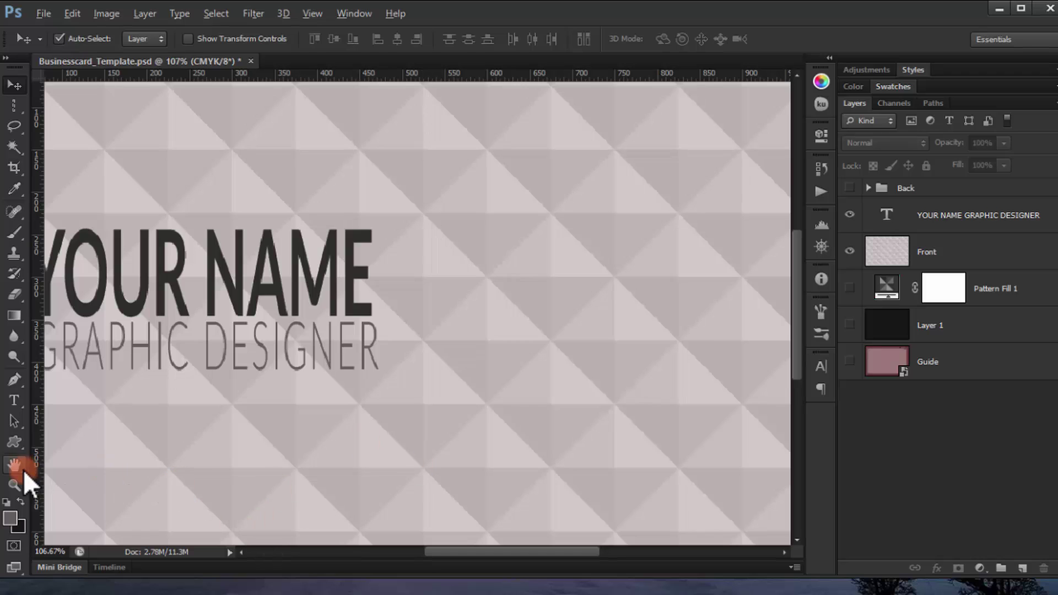
pyautogui.moveTo(18, 444); pyautogui.dragTo(88, 441)
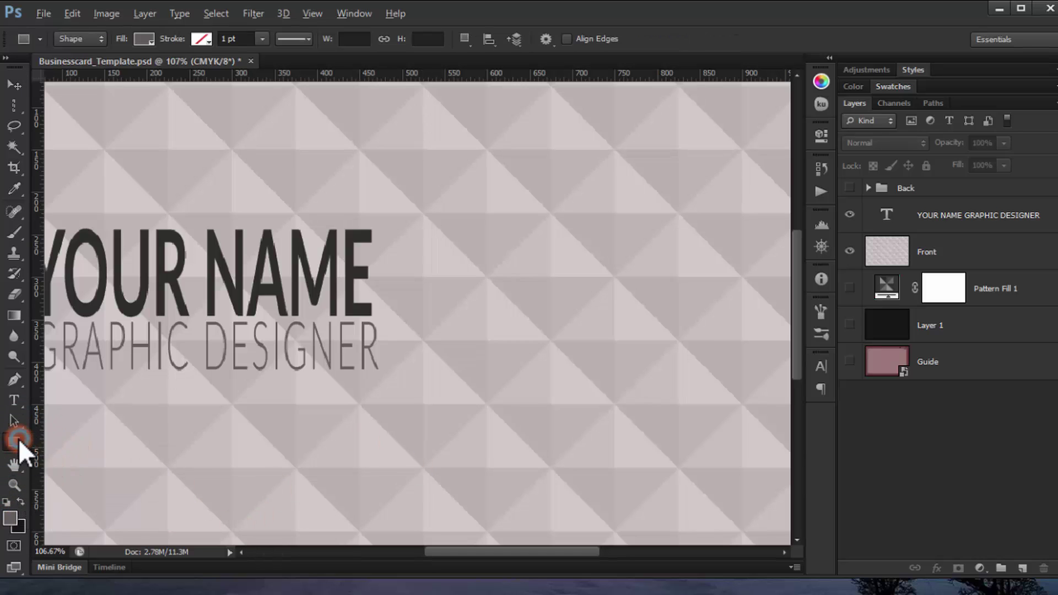
pyautogui.moveTo(19, 441); pyautogui.dragTo(67, 517)
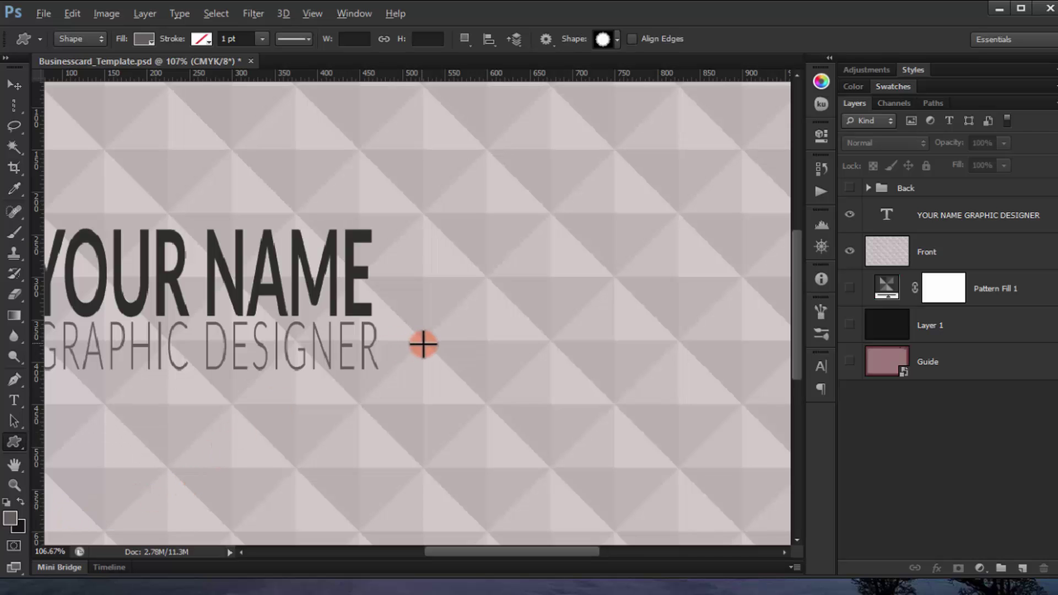
pyautogui.rightClick(490, 215)
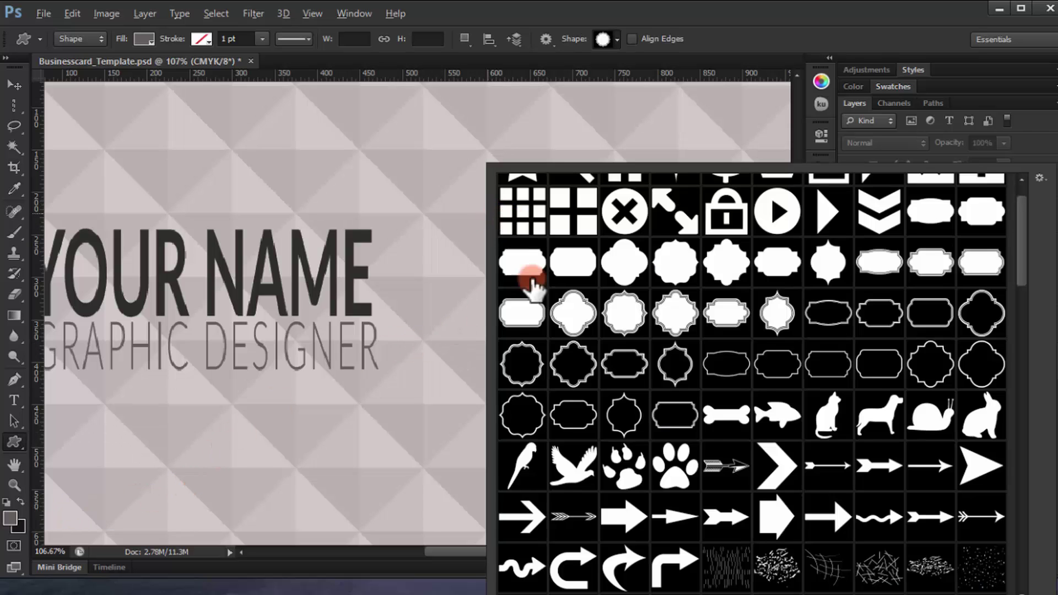
pyautogui.scroll(-2, 606, 298)
pyautogui.moveTo(1025, 270); pyautogui.dragTo(985, 410)
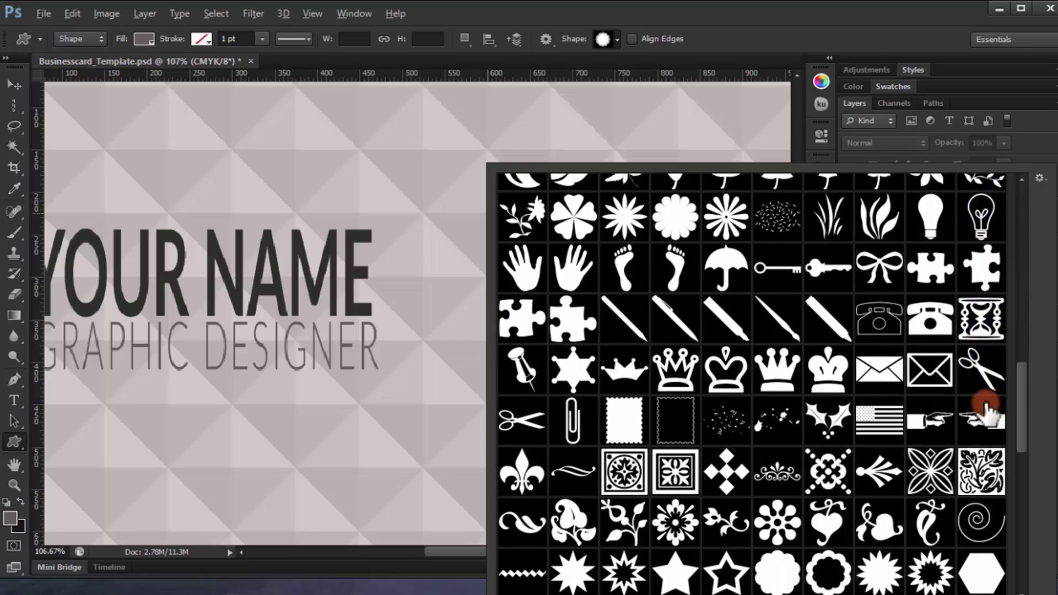
pyautogui.click(930, 319)
pyautogui.click(759, 42)
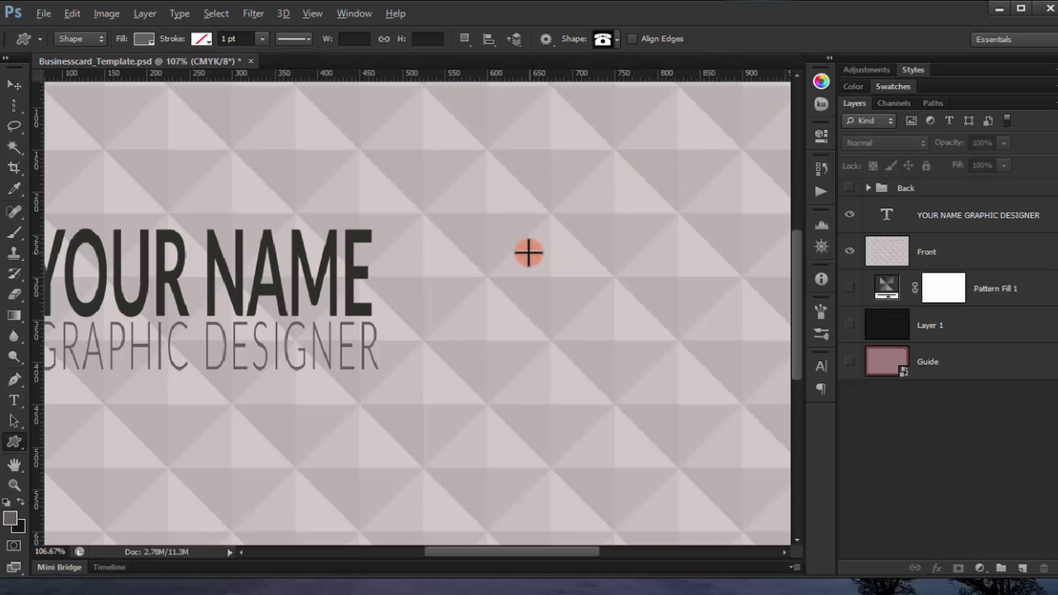
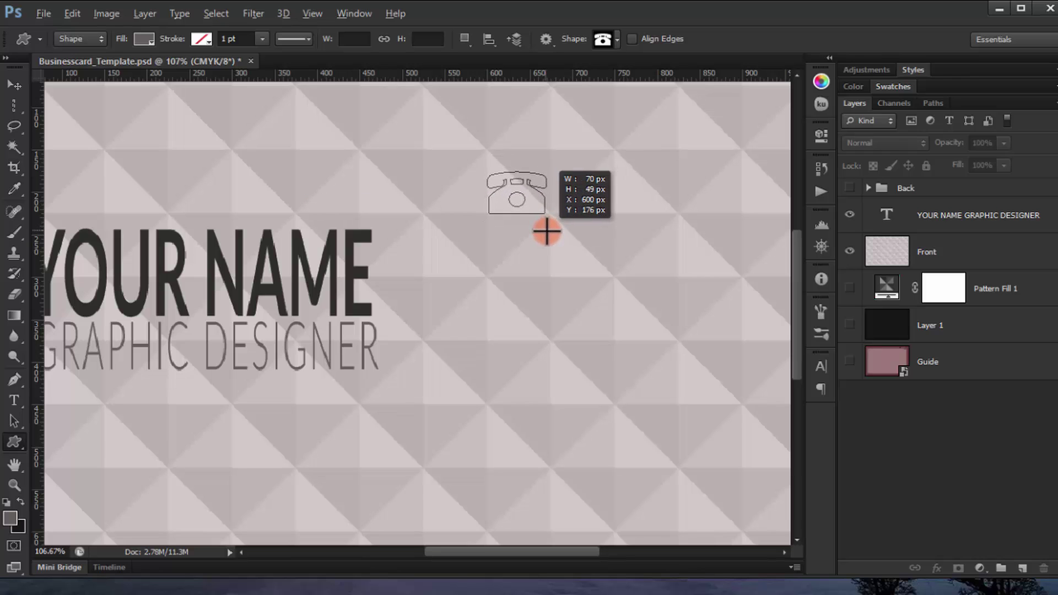
# Step: Give the telephone icon (Shape 2) a dark fill colour
pyautogui.moveTo(548, 231); pyautogui.dragTo(548, 232)
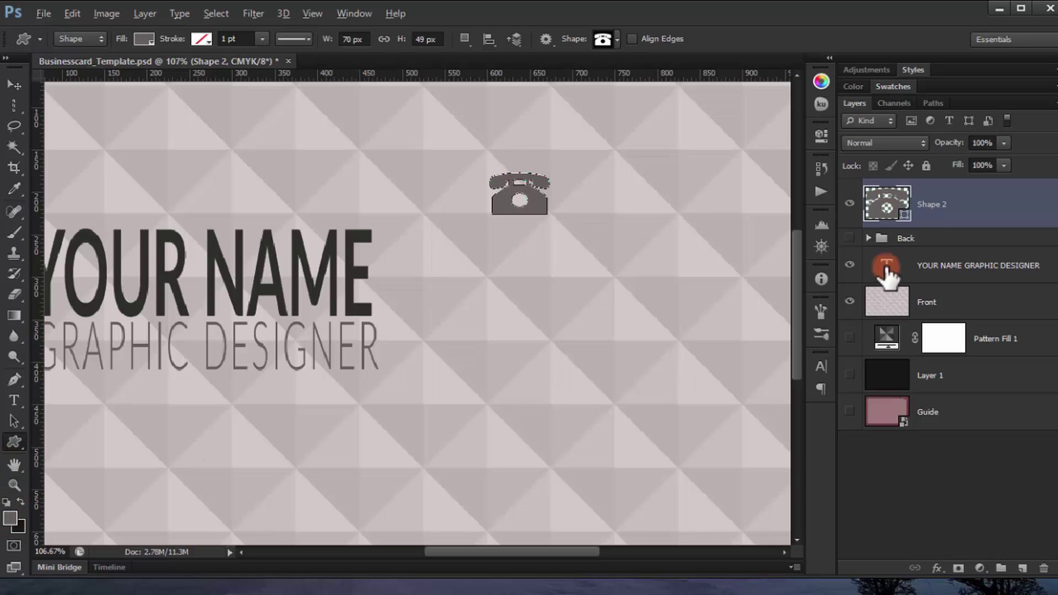
pyautogui.doubleClick(888, 207)
pyautogui.click(561, 385)
pyautogui.click(571, 406)
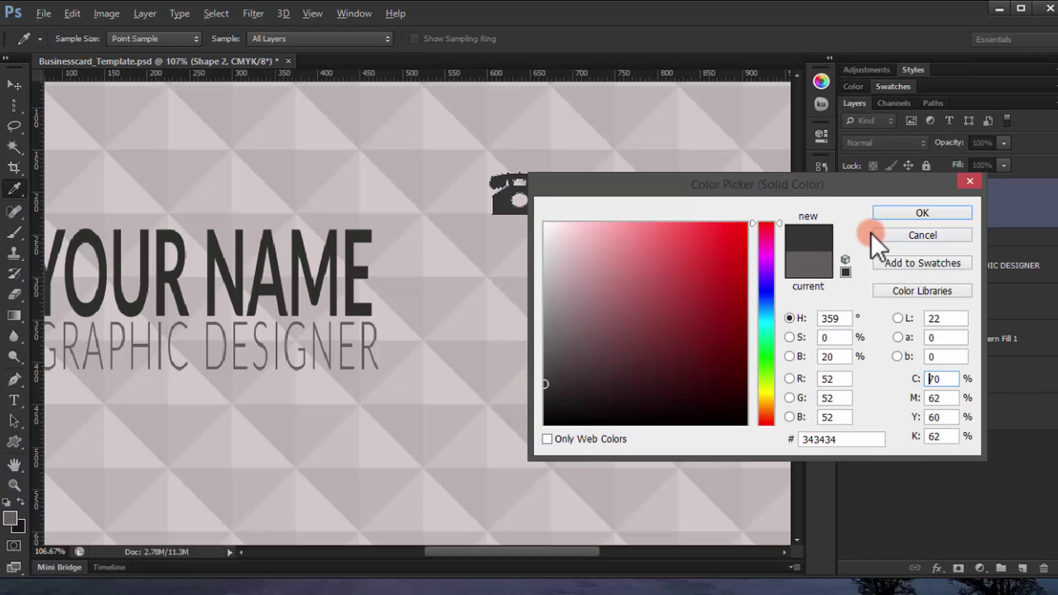
pyautogui.click(899, 211)
pyautogui.click(943, 495)
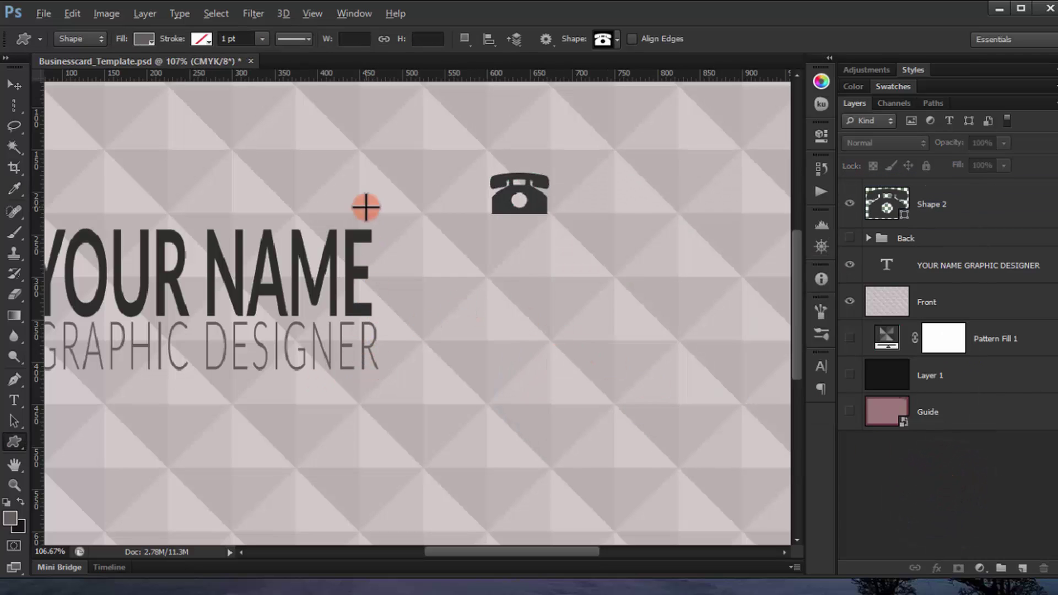
# Step: Draw an envelope icon below the phone, filled with the phone's dark gray #333434
pyautogui.rightClick(334, 231)
pyautogui.moveTo(869, 381); pyautogui.dragTo(860, 521)
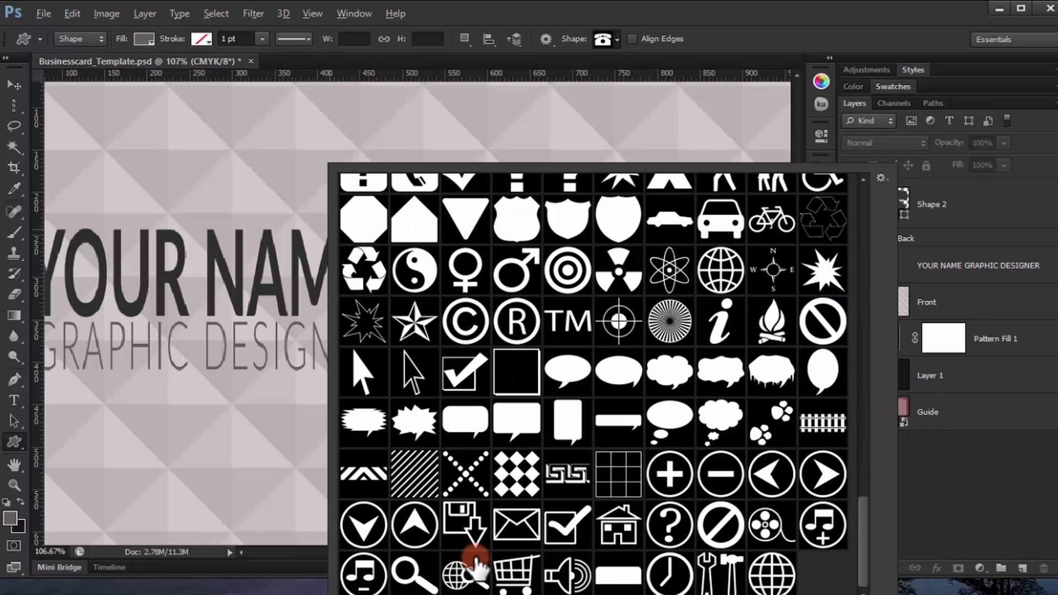
pyautogui.moveTo(863, 531); pyautogui.dragTo(828, 395)
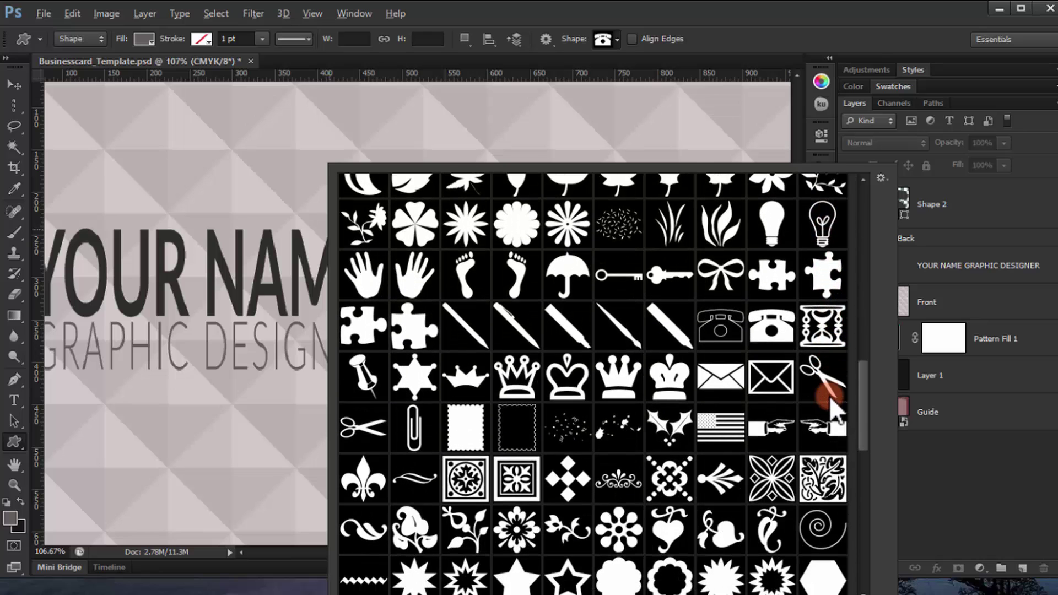
pyautogui.click(721, 377)
pyautogui.click(744, 88)
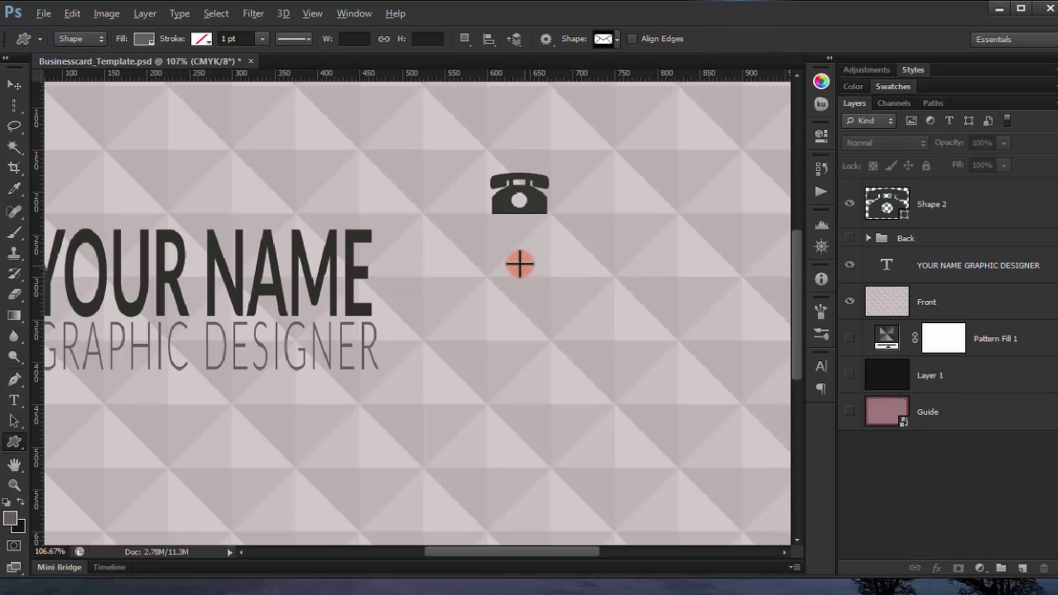
pyautogui.moveTo(520, 275); pyautogui.dragTo(545, 295)
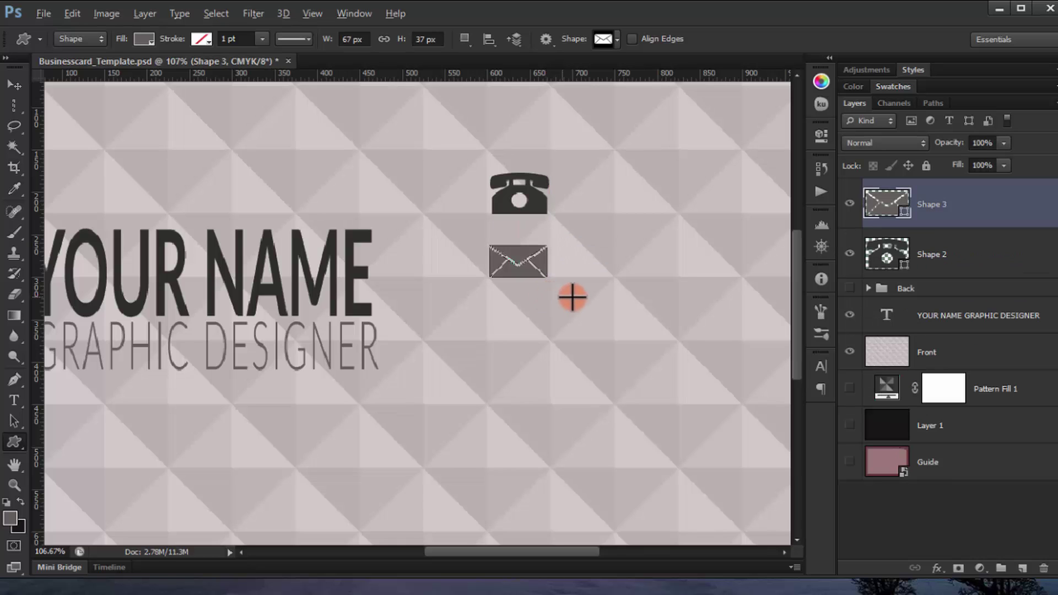
pyautogui.doubleClick(881, 207)
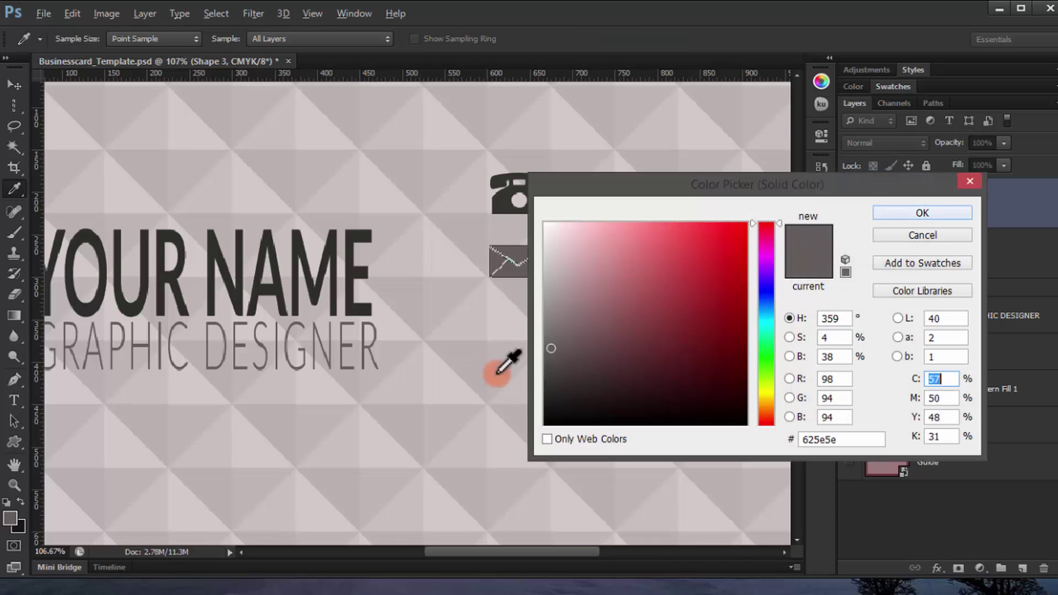
pyautogui.click(499, 197)
pyautogui.click(852, 196)
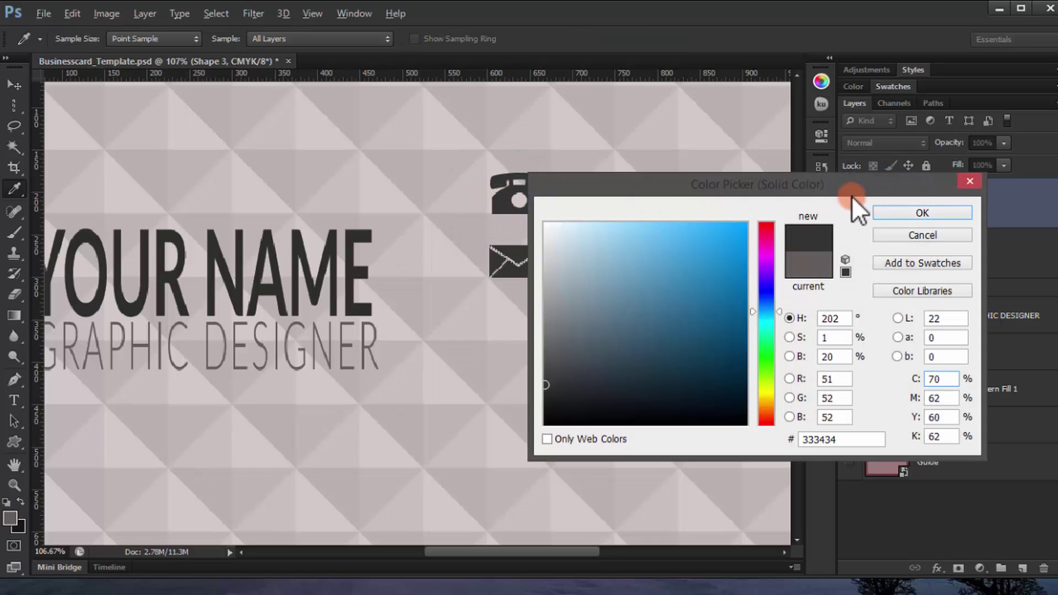
pyautogui.click(903, 213)
pyautogui.click(991, 513)
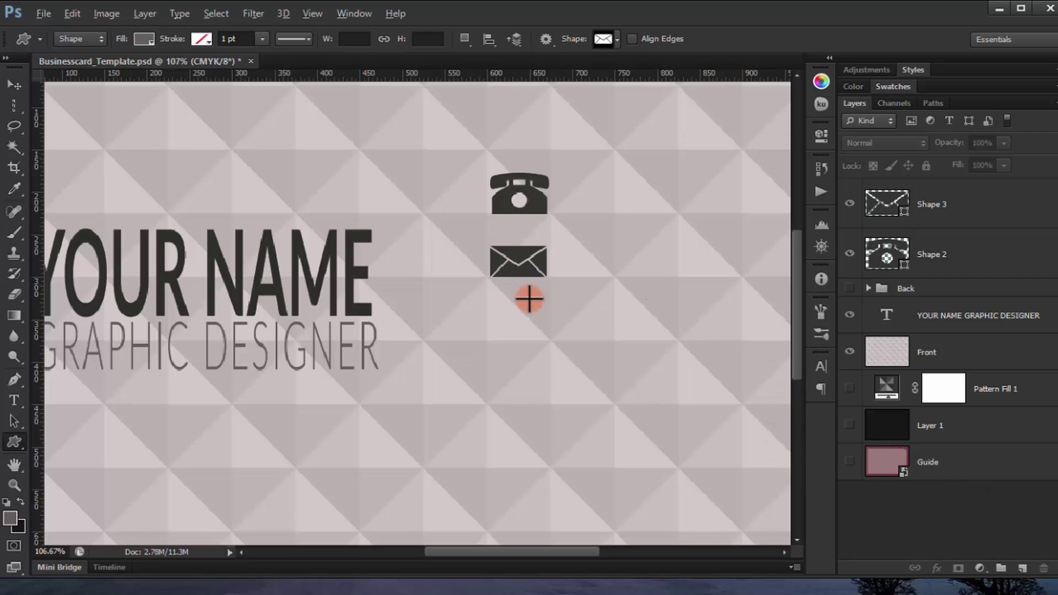
# Step: Draw a globe-with-magnifier icon below the envelope, filled with the icons' dark gray
pyautogui.rightClick(500, 318)
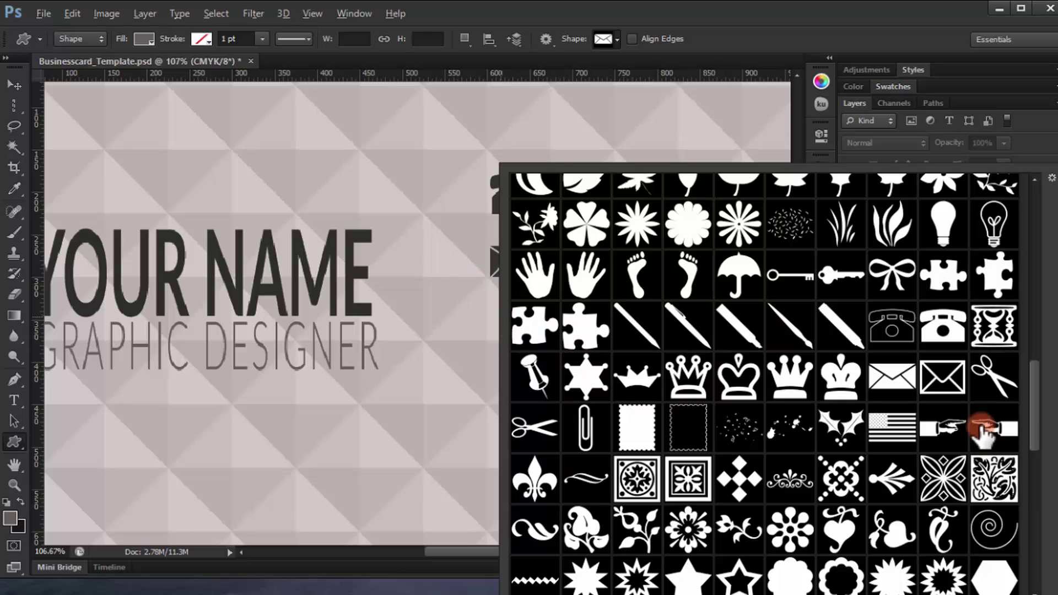
pyautogui.moveTo(1034, 425); pyautogui.dragTo(1041, 557)
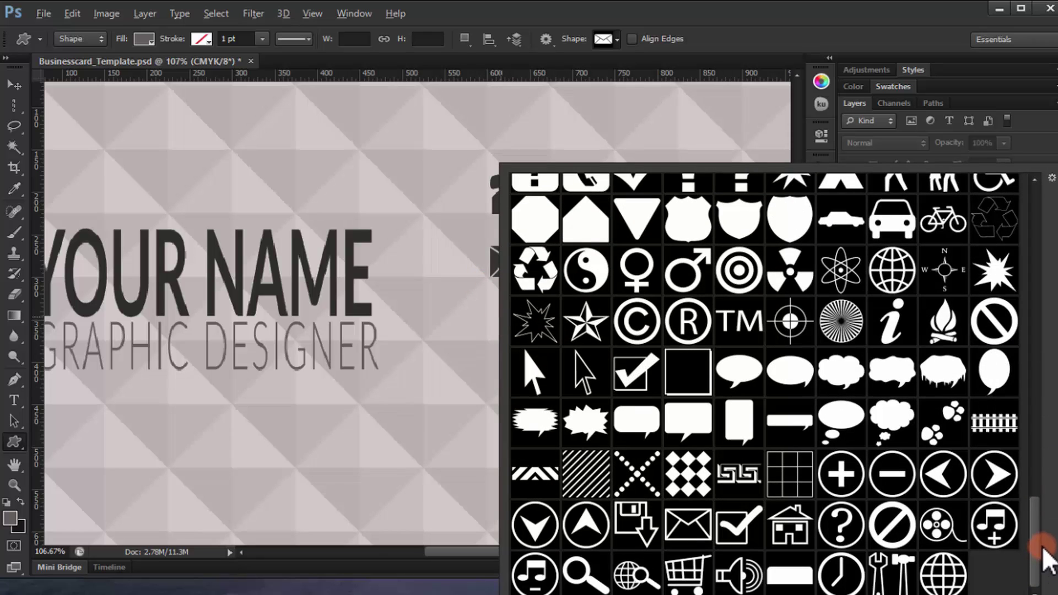
pyautogui.click(633, 570)
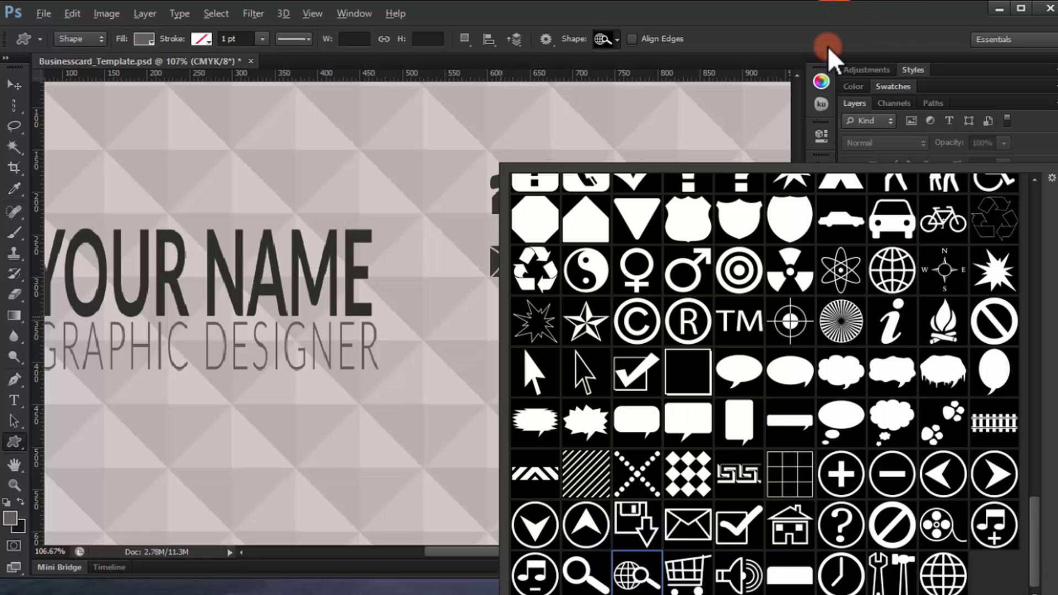
pyautogui.click(802, 28)
pyautogui.moveTo(501, 316); pyautogui.dragTo(547, 342)
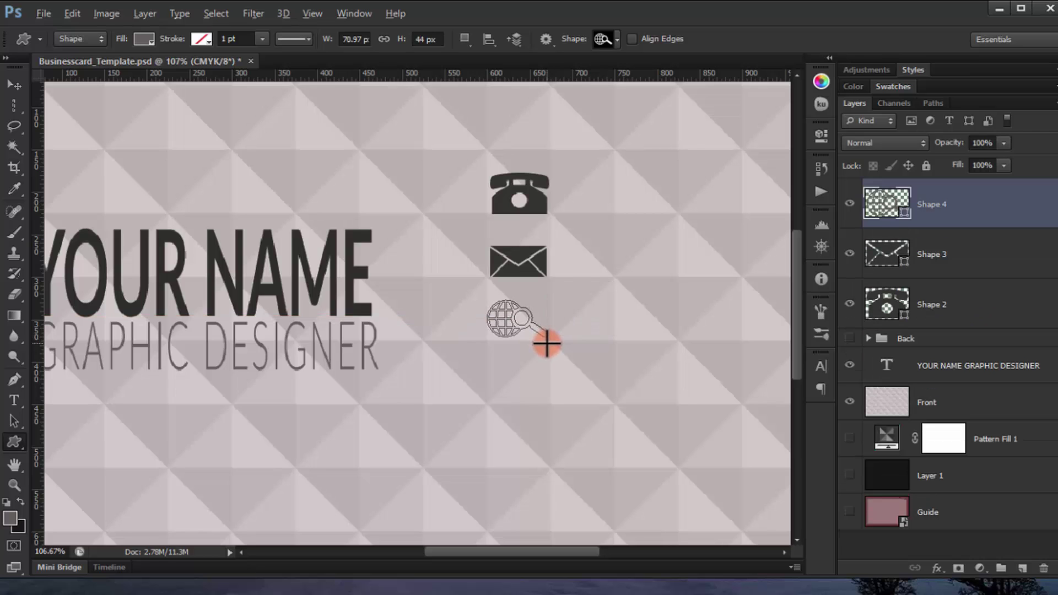
pyautogui.doubleClick(881, 206)
pyautogui.click(532, 254)
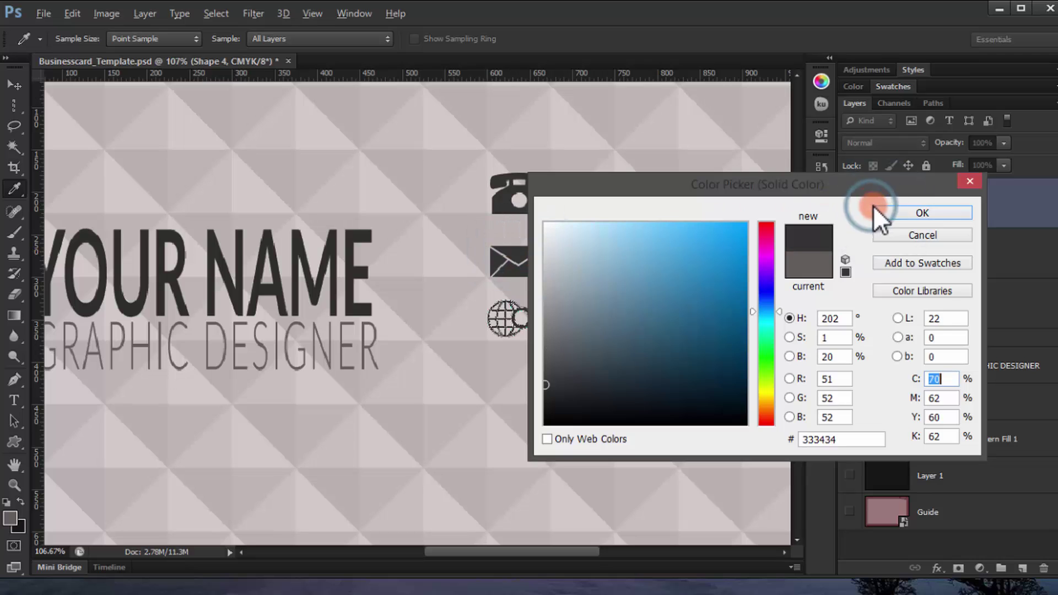
pyautogui.click(915, 215)
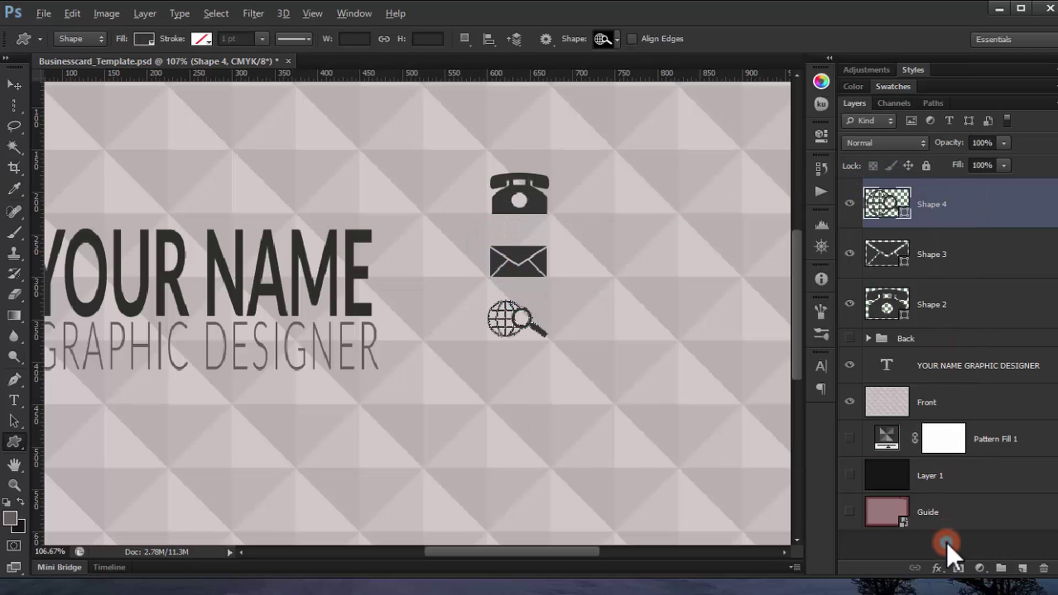
pyautogui.click(947, 541)
# Step: Draw a house icon below the globe, filled with the same dark gray as the envelope
pyautogui.rightClick(512, 380)
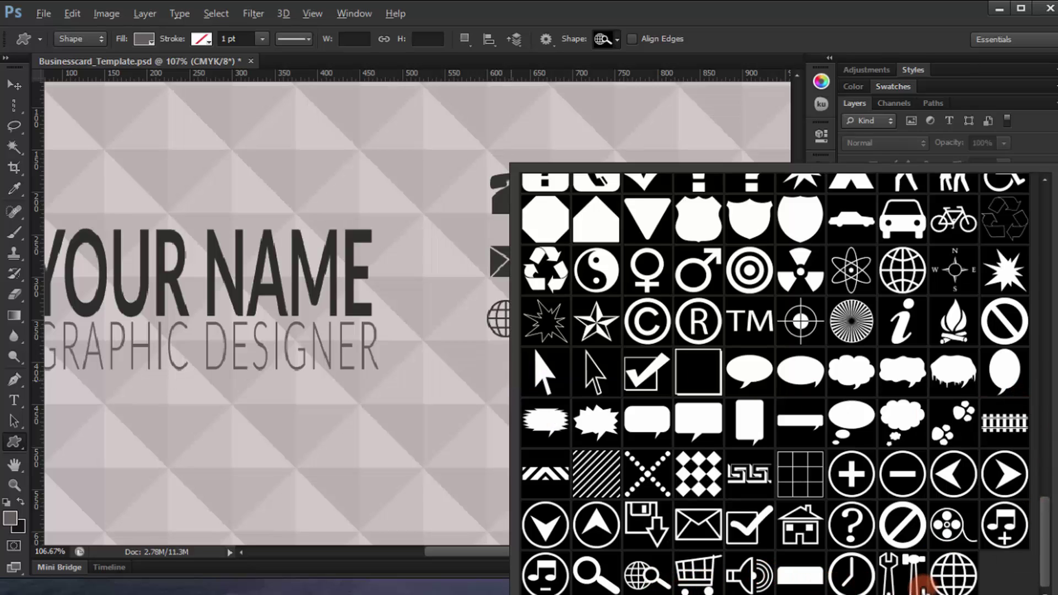
pyautogui.click(800, 525)
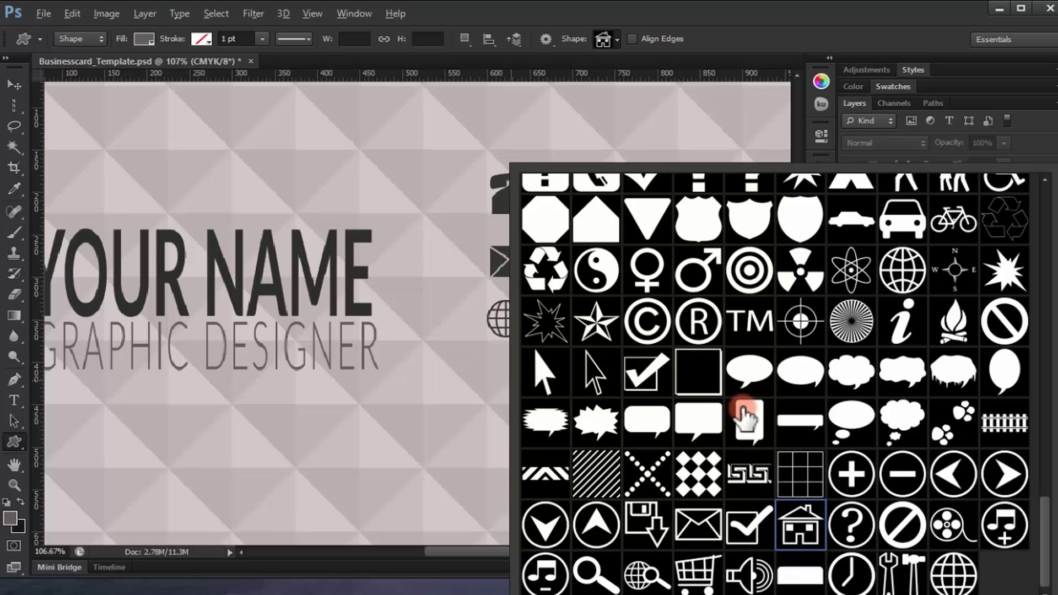
pyautogui.click(813, 41)
pyautogui.moveTo(506, 374); pyautogui.dragTo(549, 404)
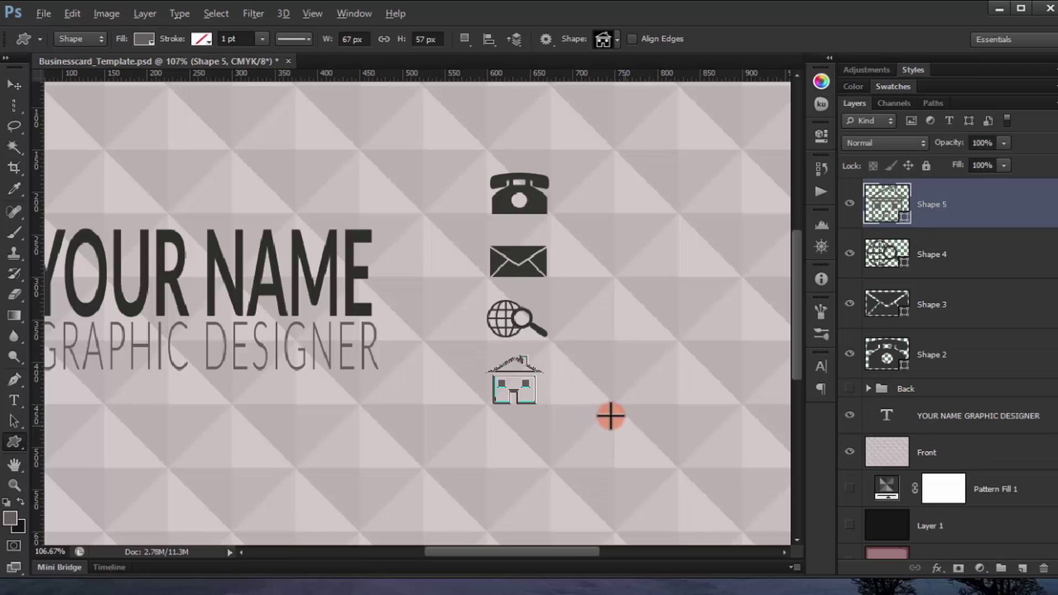
pyautogui.doubleClick(905, 223)
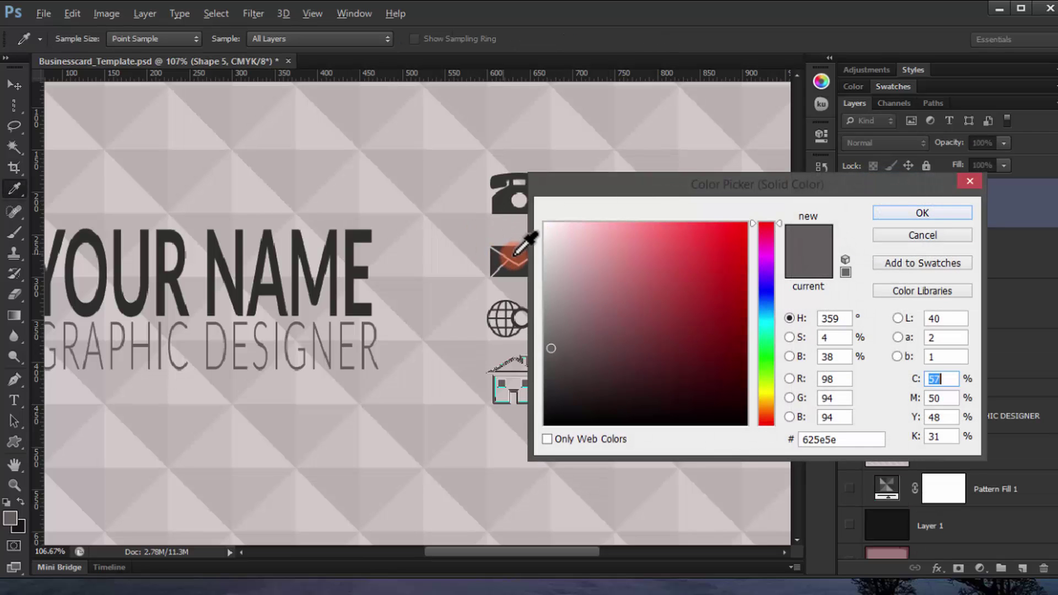
pyautogui.click(511, 258)
pyautogui.click(937, 213)
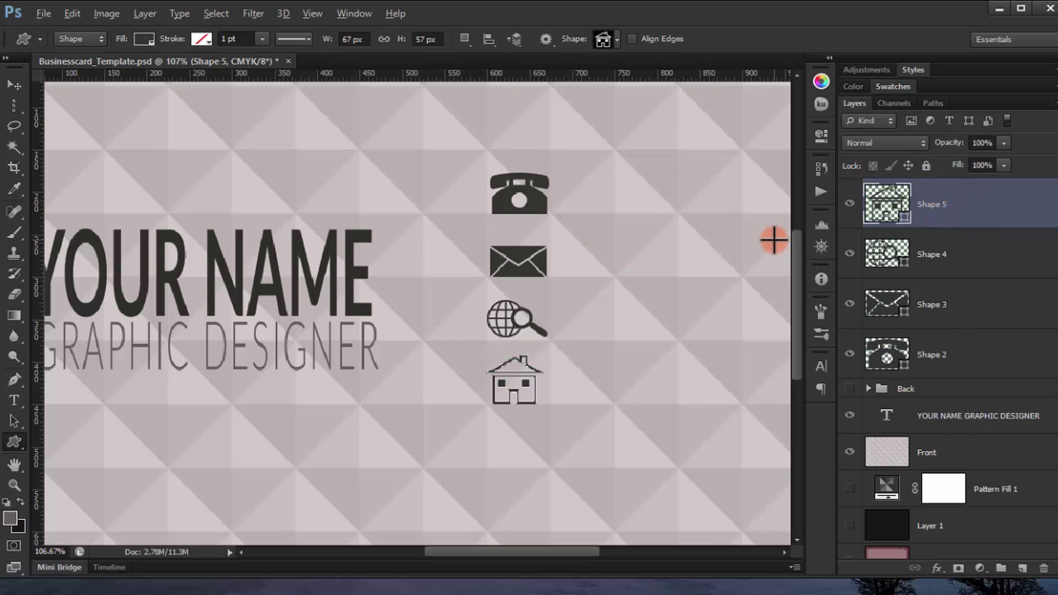
# Step: Add a drop shadow layer effect to the telephone icon's layer
pyautogui.click(928, 368)
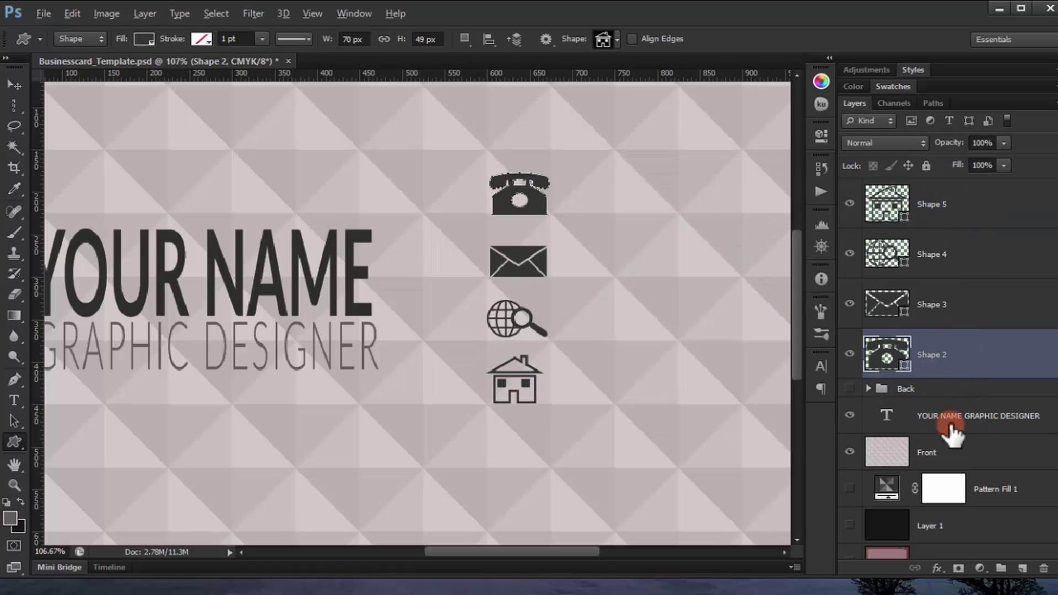
pyautogui.click(952, 435)
pyautogui.moveTo(569, 382); pyautogui.dragTo(595, 380)
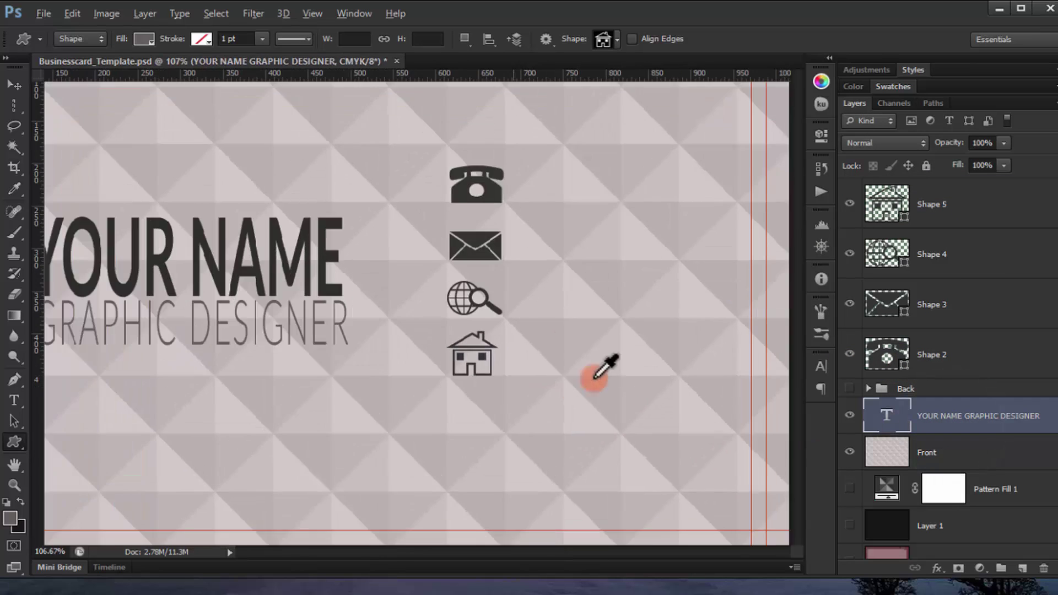
pyautogui.click(951, 355)
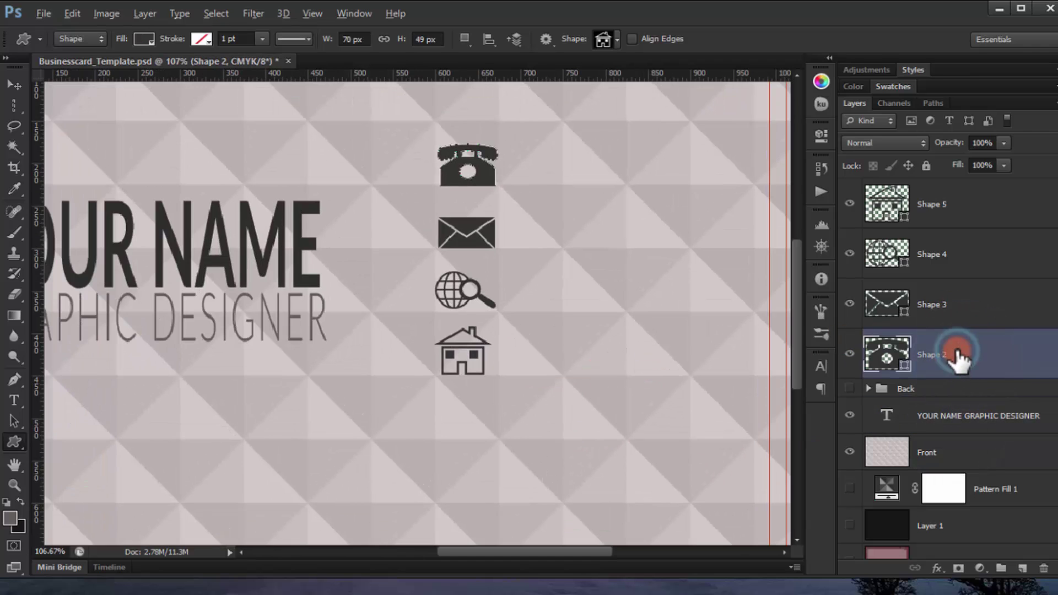
pyautogui.doubleClick(958, 358)
pyautogui.click(616, 317)
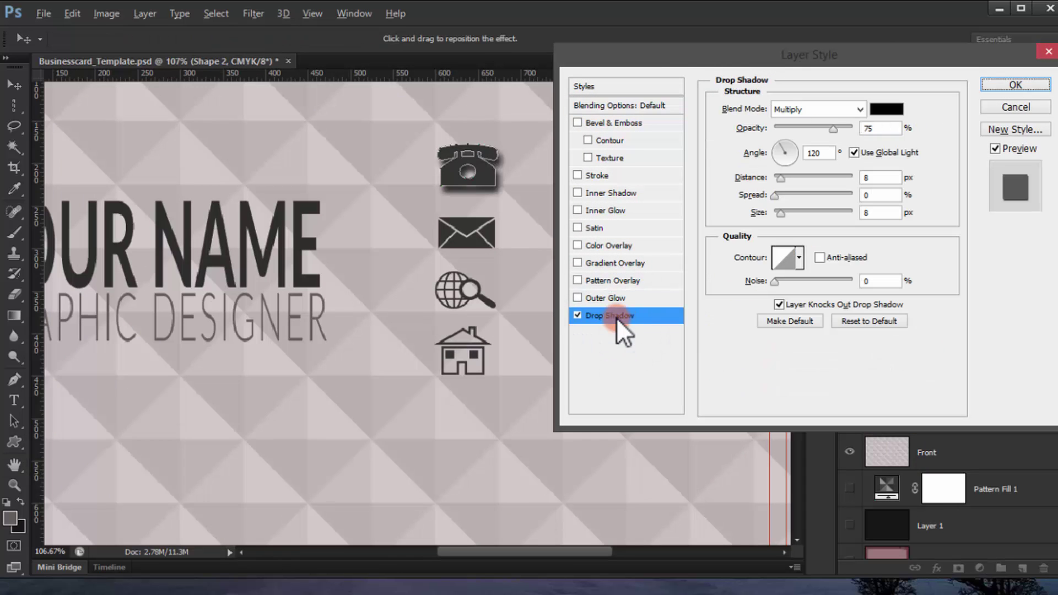
# Step: Set the shadow distance to 0 and size to 2, then copy it onto the envelope icon
pyautogui.click(778, 180)
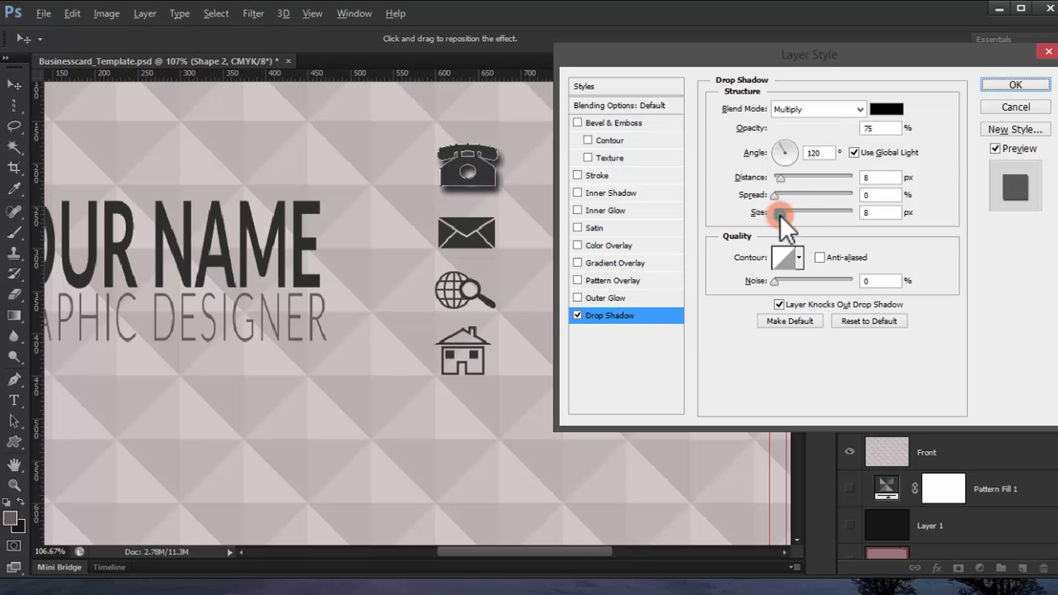
pyautogui.click(781, 180)
pyautogui.moveTo(780, 180); pyautogui.dragTo(778, 180)
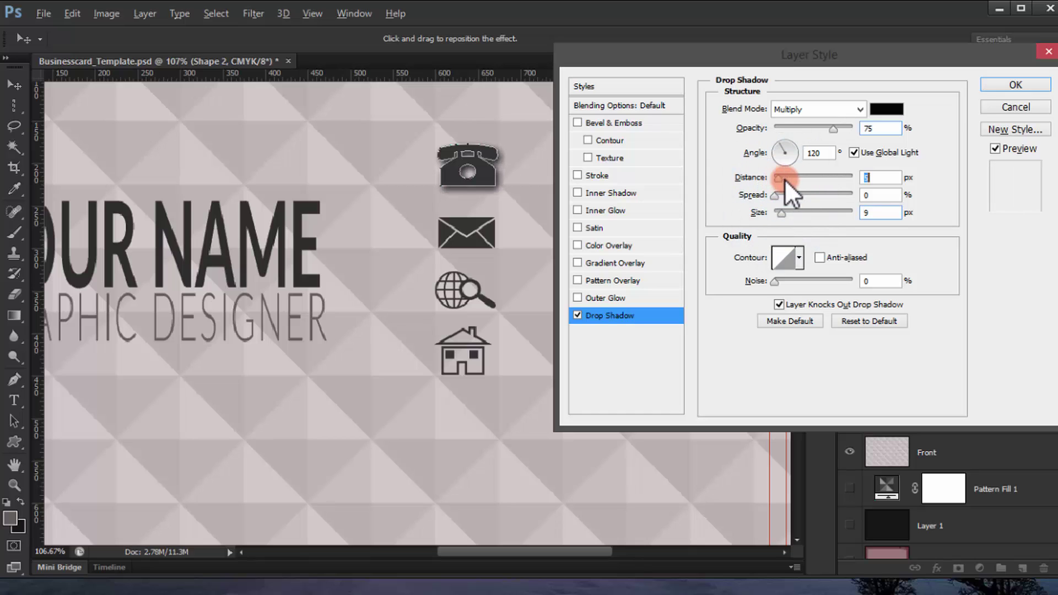
pyautogui.click(877, 177)
pyautogui.write('0')
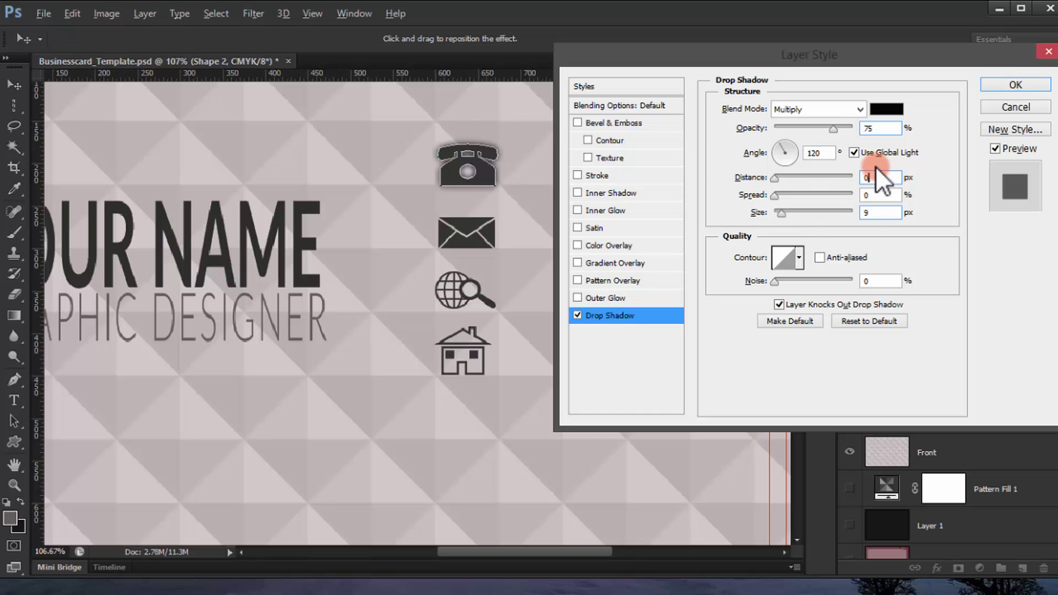
pyautogui.click(893, 213)
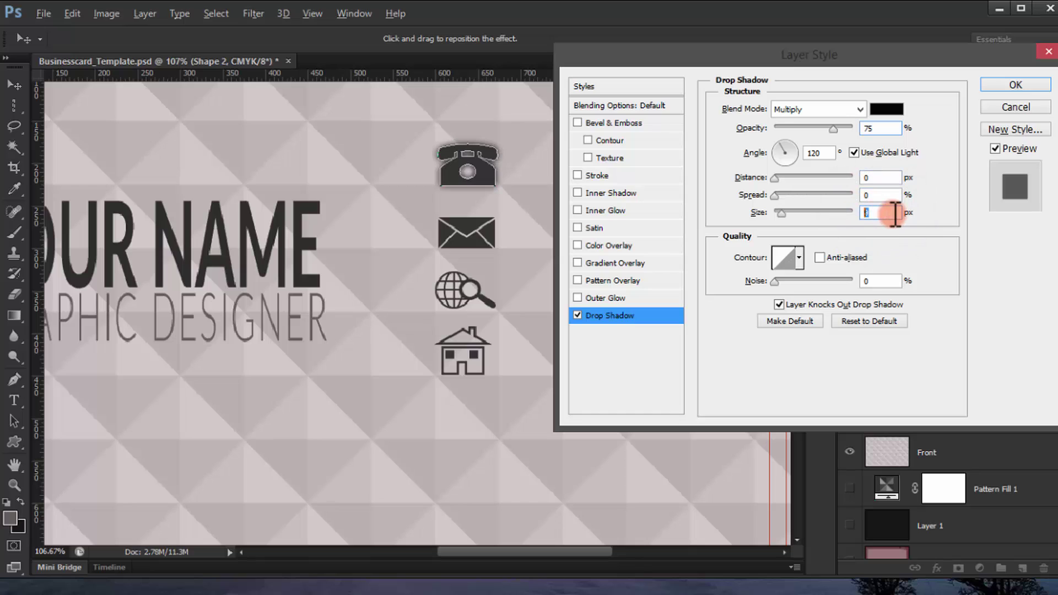
pyautogui.write('4')
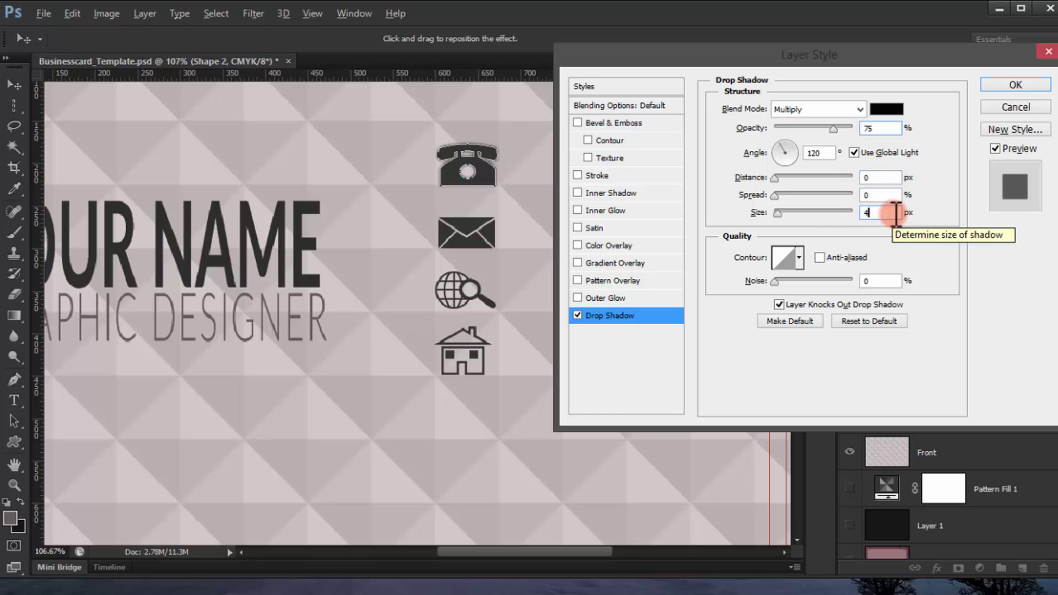
pyautogui.press('BackSpace')
pyautogui.write('2')
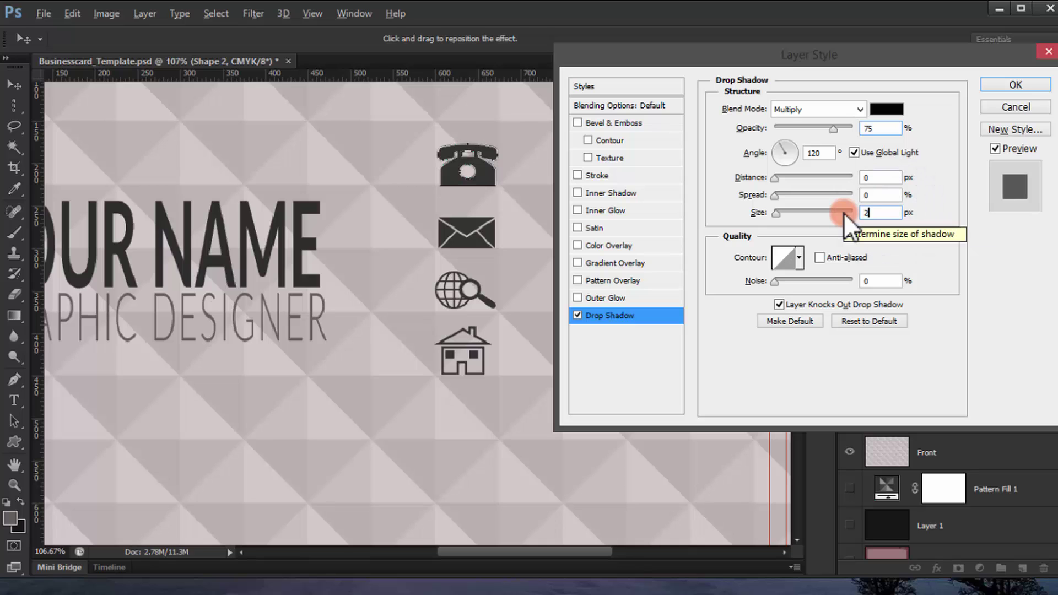
pyautogui.press('Return')
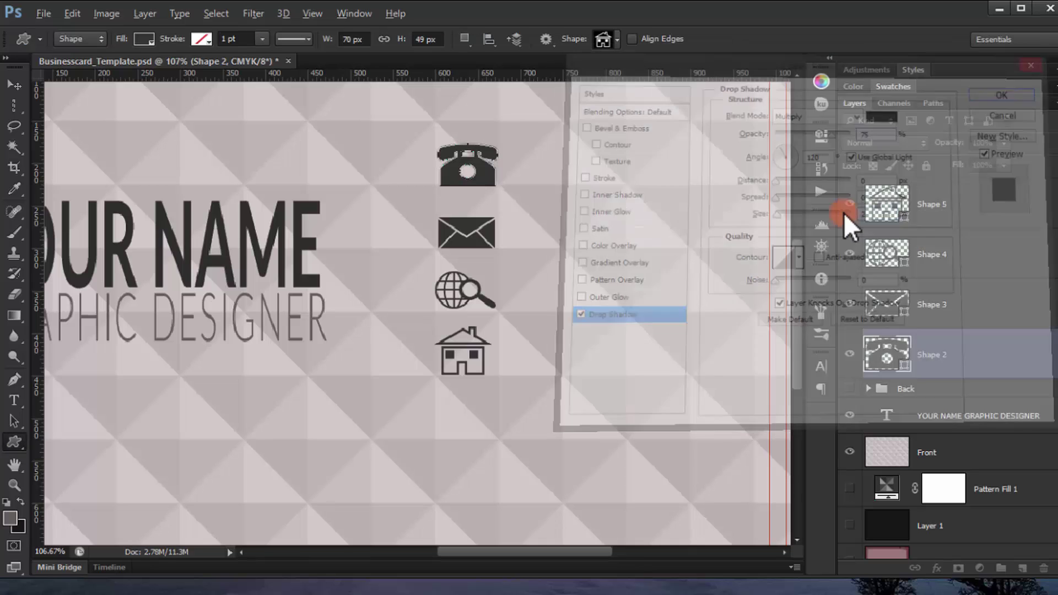
pyautogui.click(921, 314)
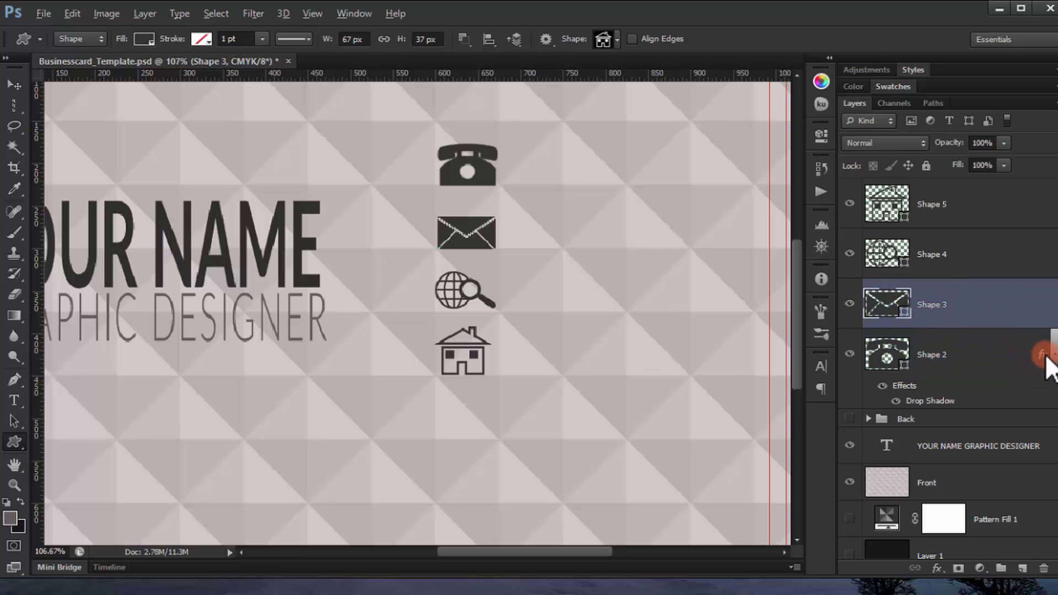
pyautogui.moveTo(1044, 358); pyautogui.dragTo(1039, 209)
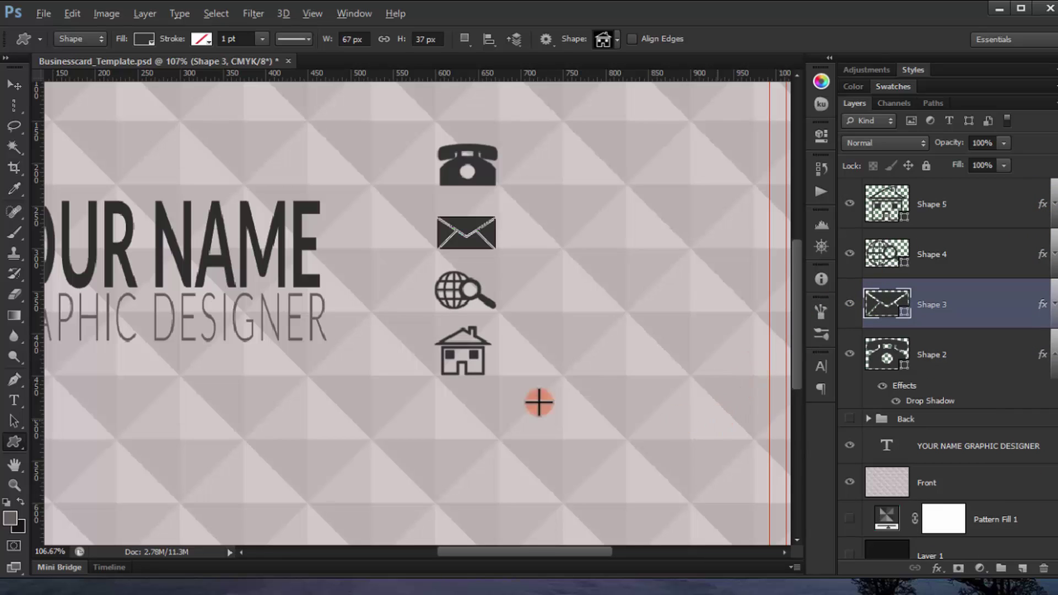
# Step: Start a horizontal text line just right of the phone icon
pyautogui.click(529, 441)
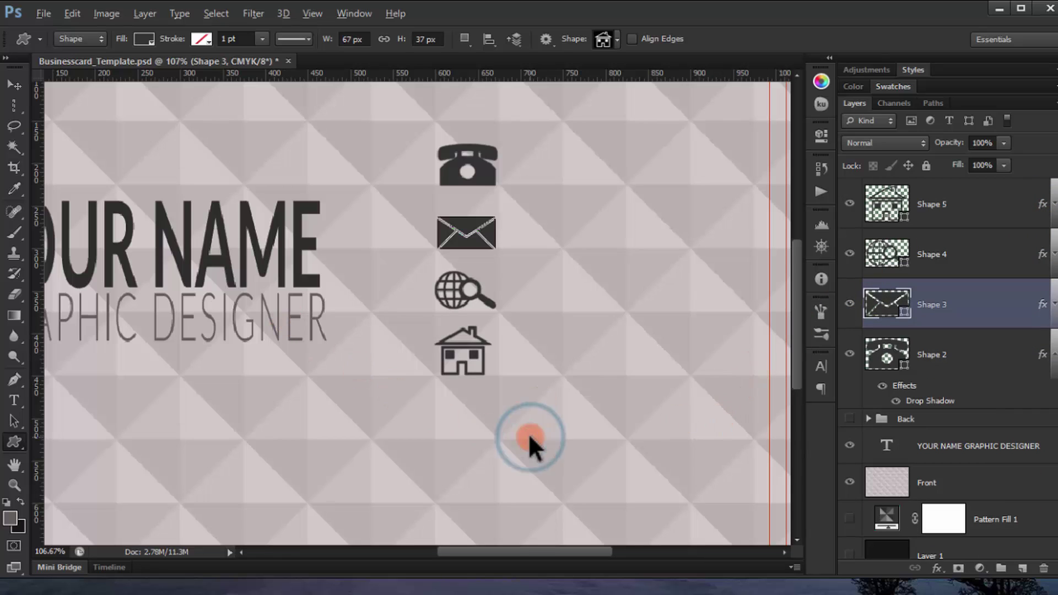
pyautogui.click(997, 518)
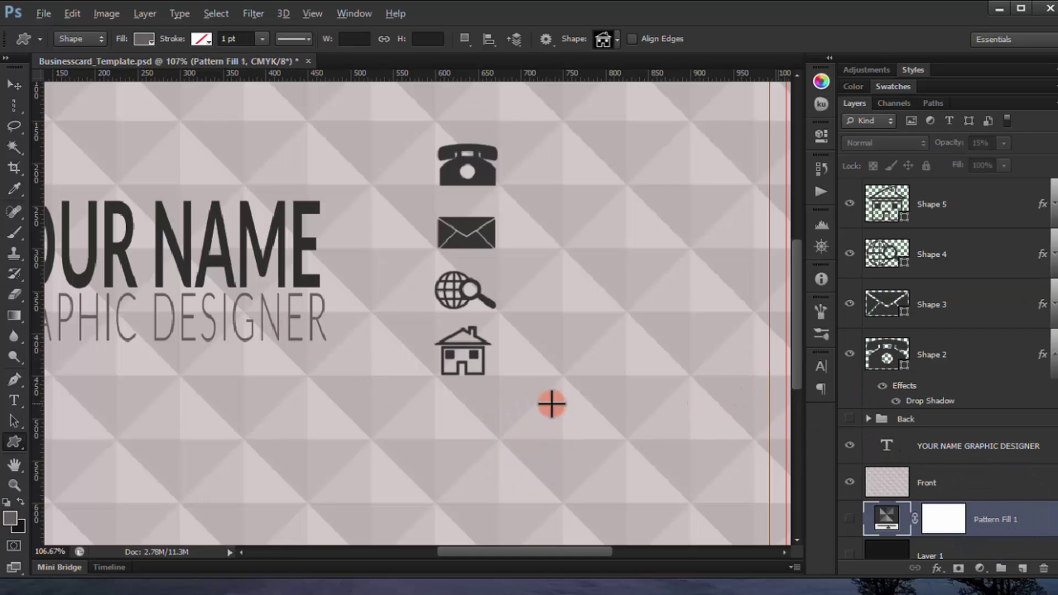
pyautogui.scroll(-2, 491, 371)
pyautogui.scroll(2, 533, 209)
pyautogui.moveTo(605, 260); pyautogui.dragTo(538, 237)
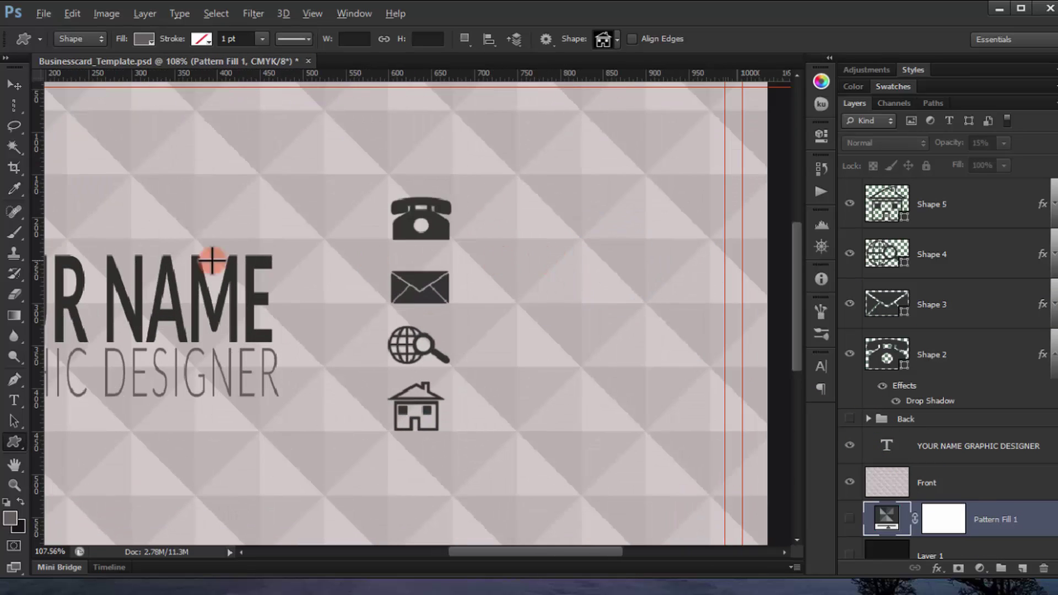
pyautogui.click(16, 400)
pyautogui.click(521, 250)
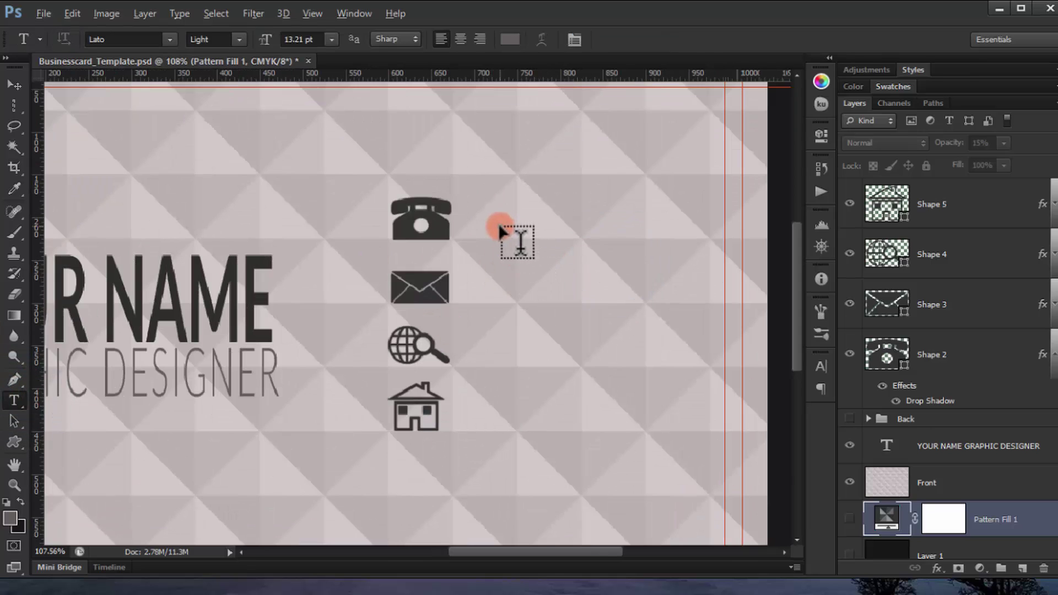
pyautogui.click(500, 229)
# Step: Type a placeholder phone number in 7 pt black, with its layer moved to the top
pyautogui.click(312, 39)
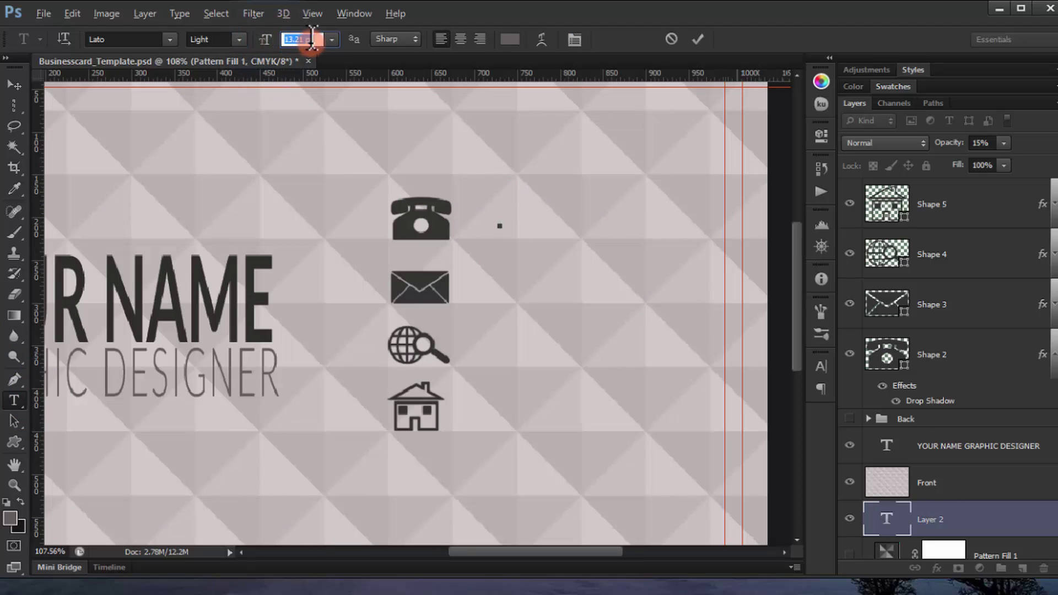
pyautogui.write('7')
pyautogui.press('Return')
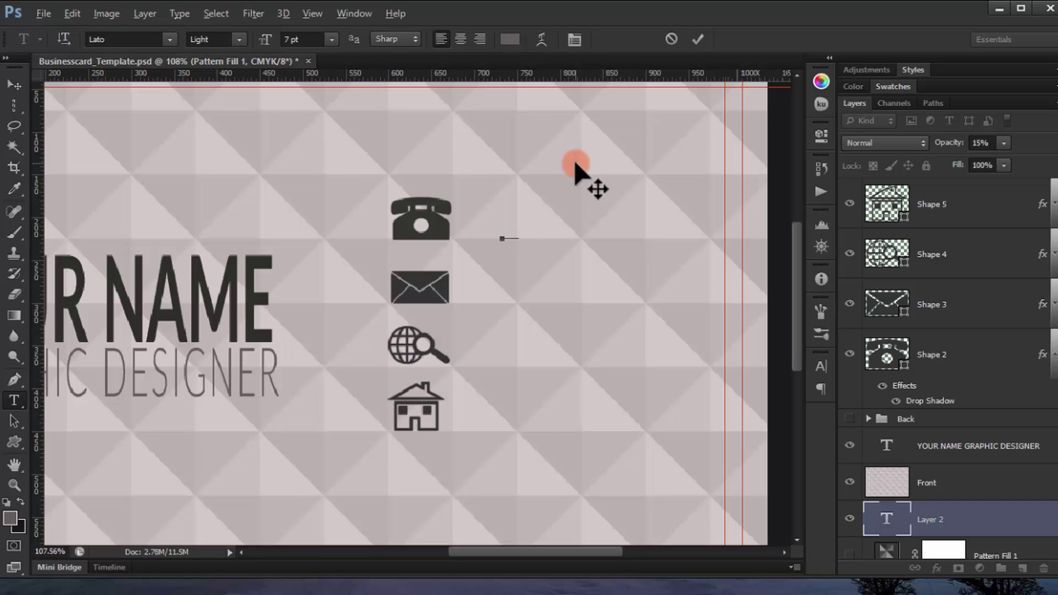
pyautogui.click(21, 502)
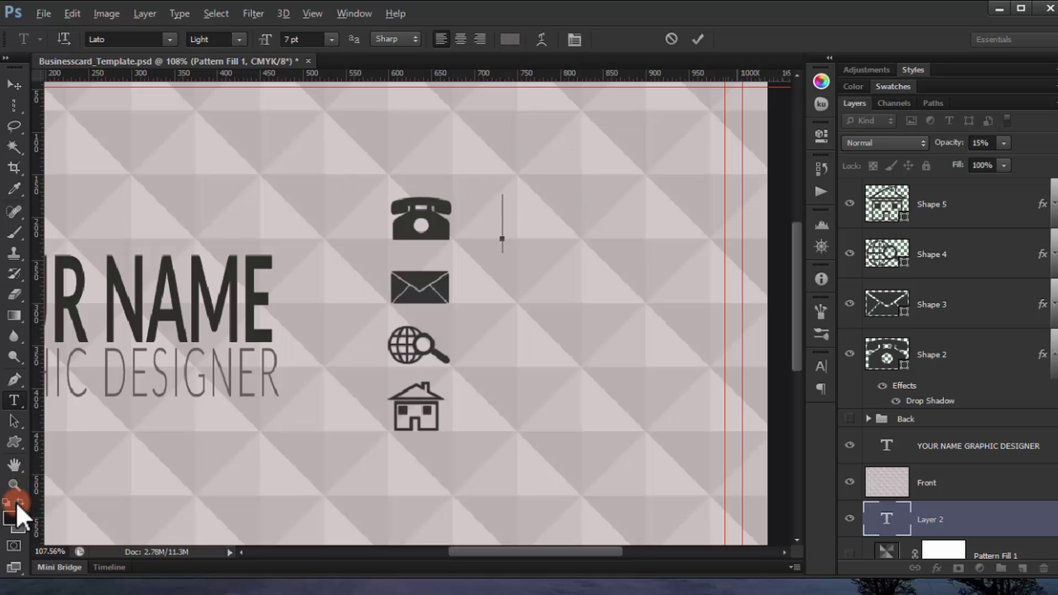
pyautogui.moveTo(983, 526); pyautogui.dragTo(890, 208)
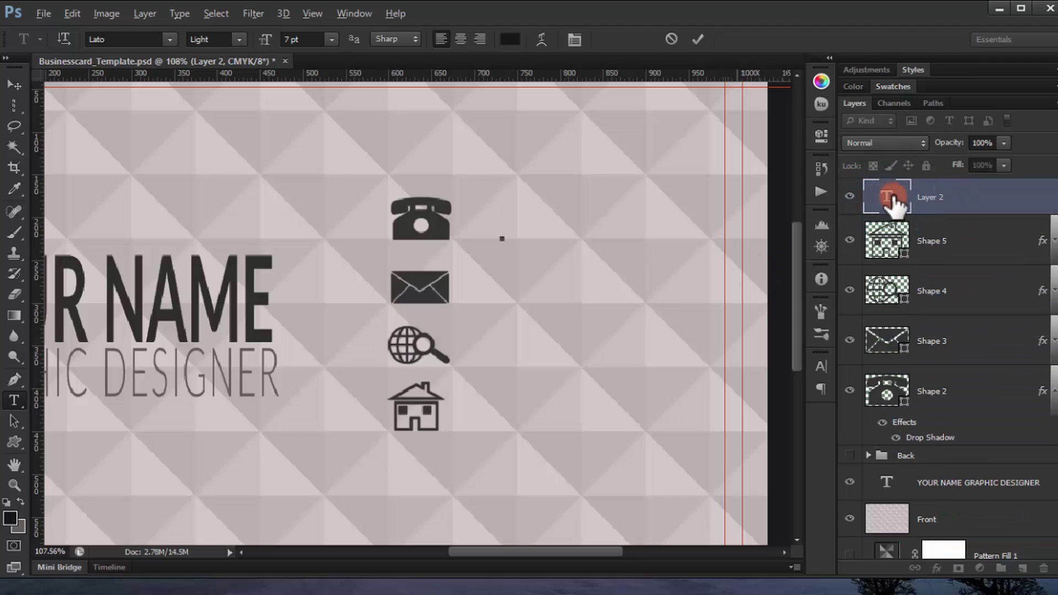
pyautogui.doubleClick(901, 197)
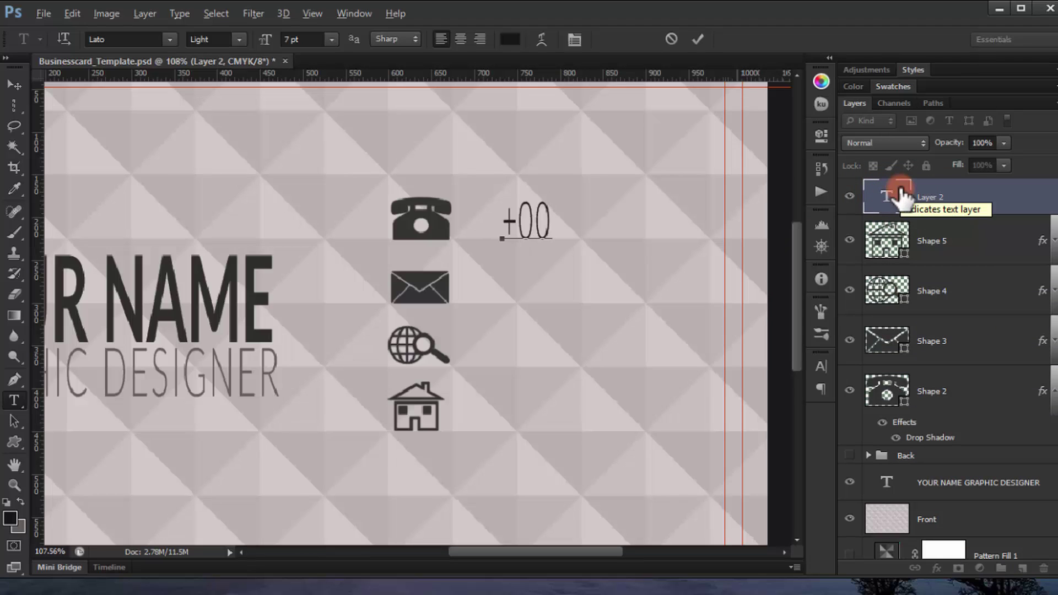
pyautogui.write('+0012345657')
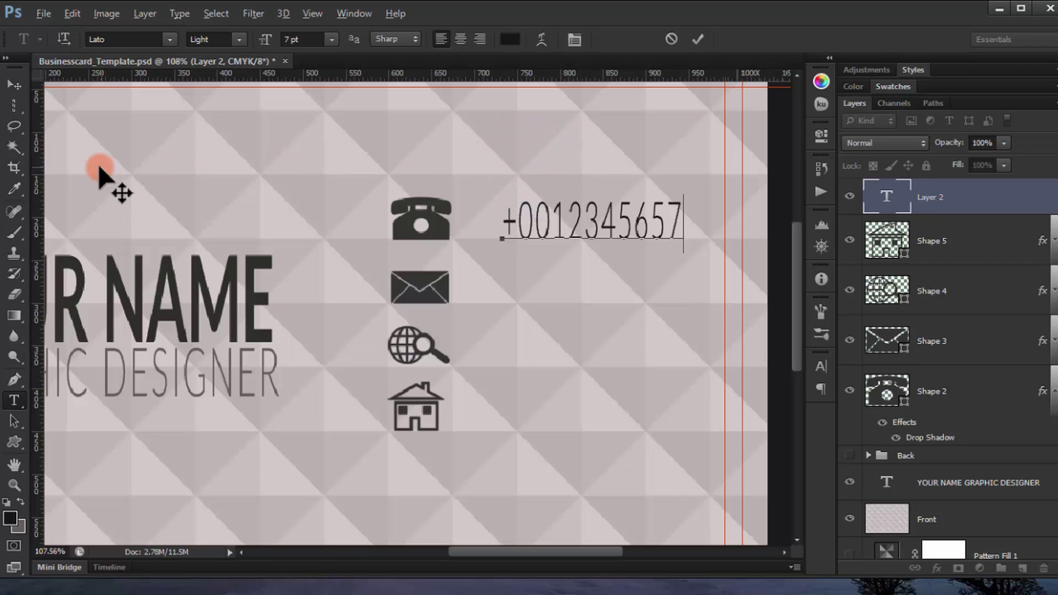
pyautogui.click(976, 209)
pyautogui.click(974, 209)
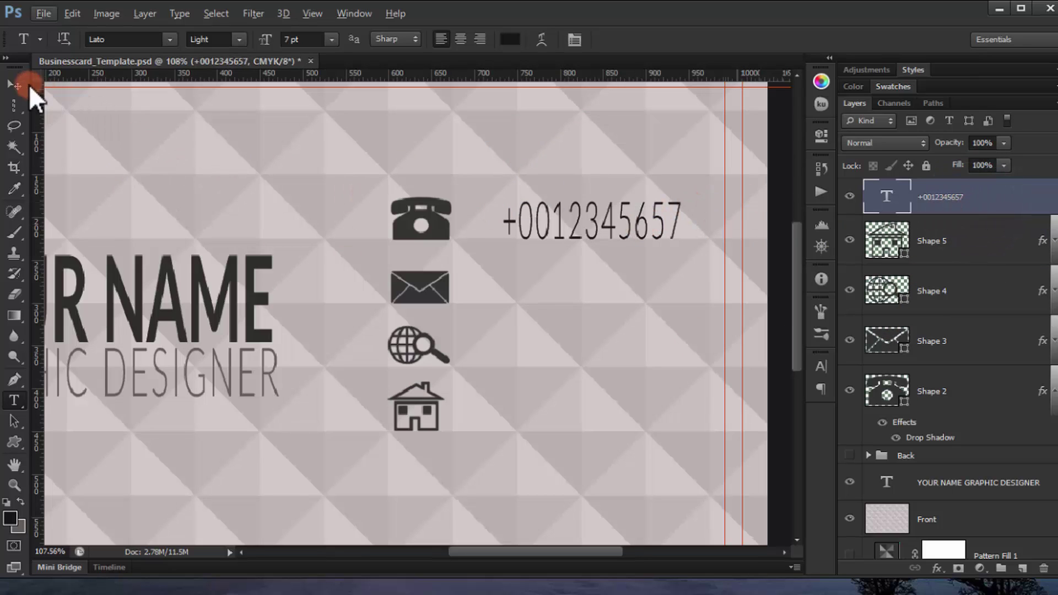
pyautogui.click(15, 84)
# Step: Duplicate the phone line one row lower beside the envelope and retype it as a placeholder e-mail address
pyautogui.moveTo(597, 225); pyautogui.dragTo(594, 292)
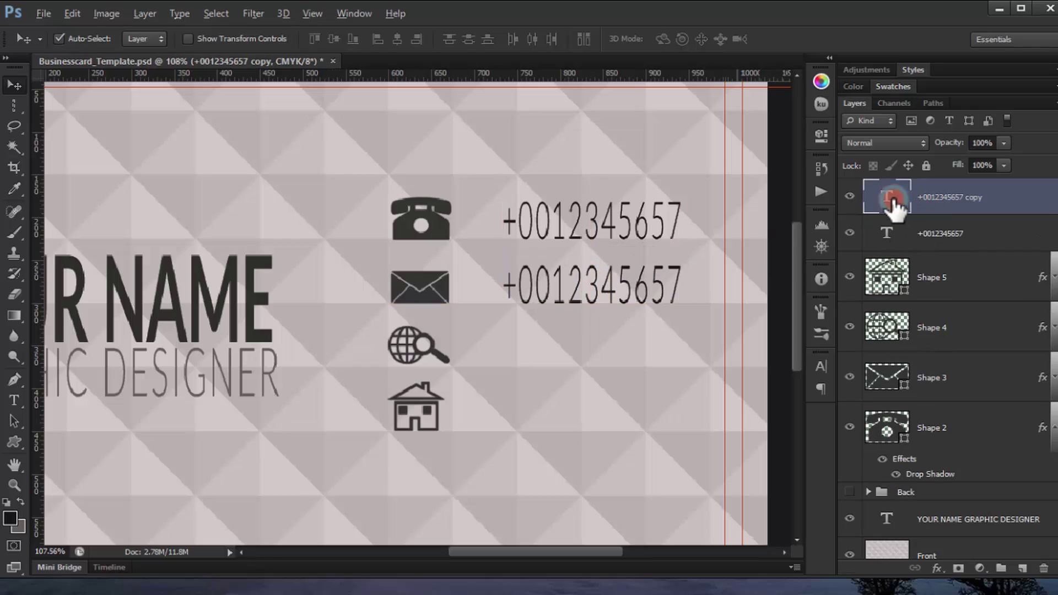
pyautogui.doubleClick(896, 199)
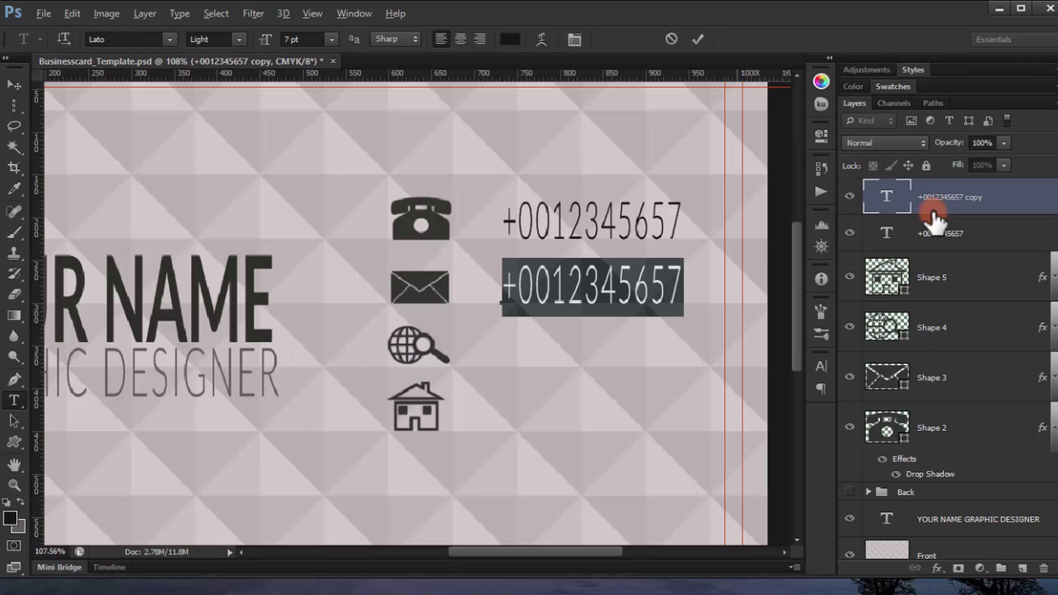
pyautogui.write('youremail')
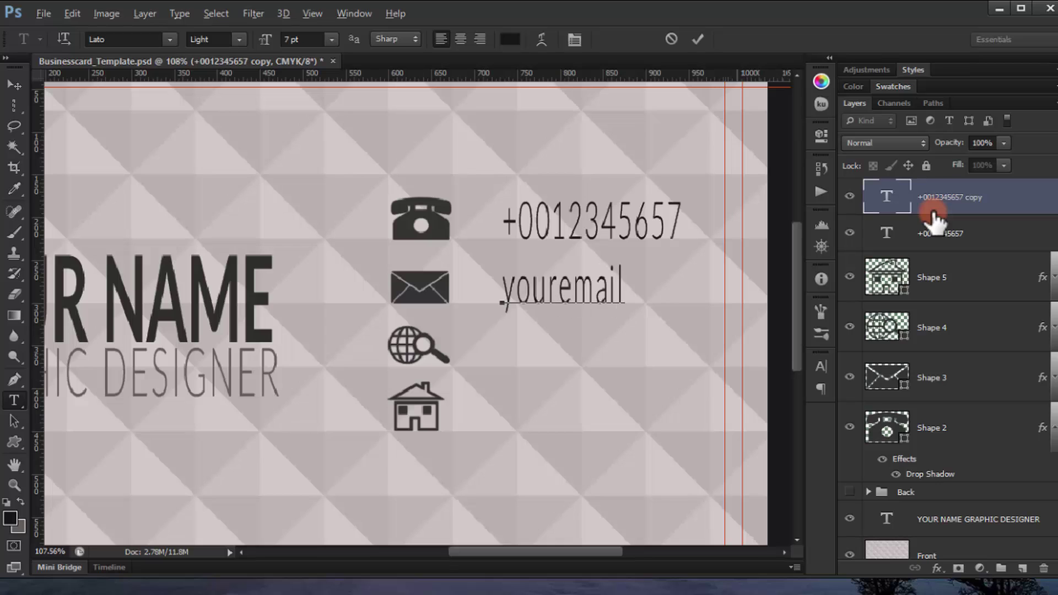
pyautogui.write('@gmail.com')
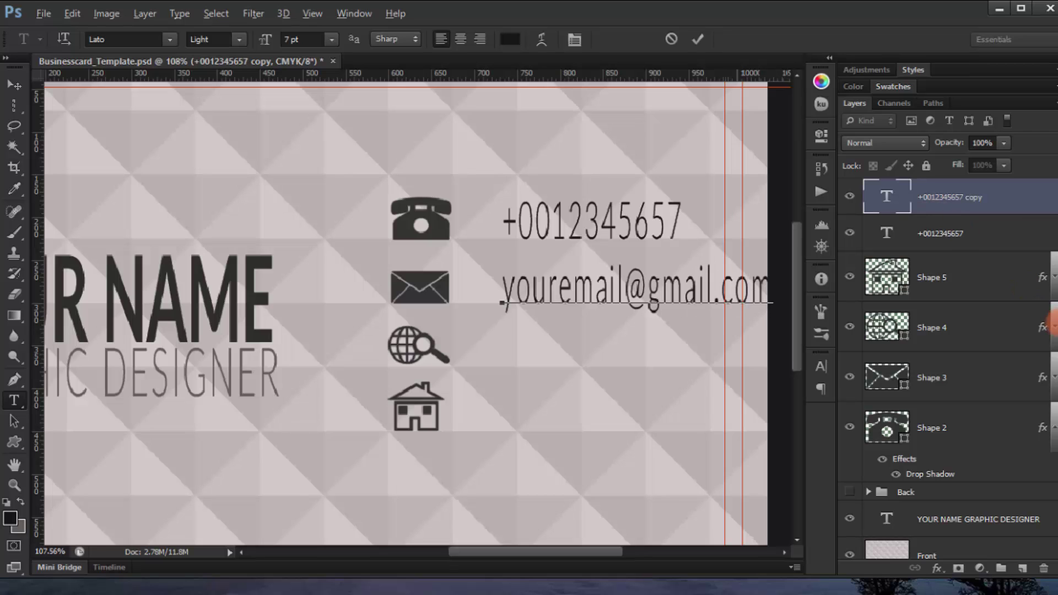
pyautogui.moveTo(700, 232); pyautogui.dragTo(673, 230)
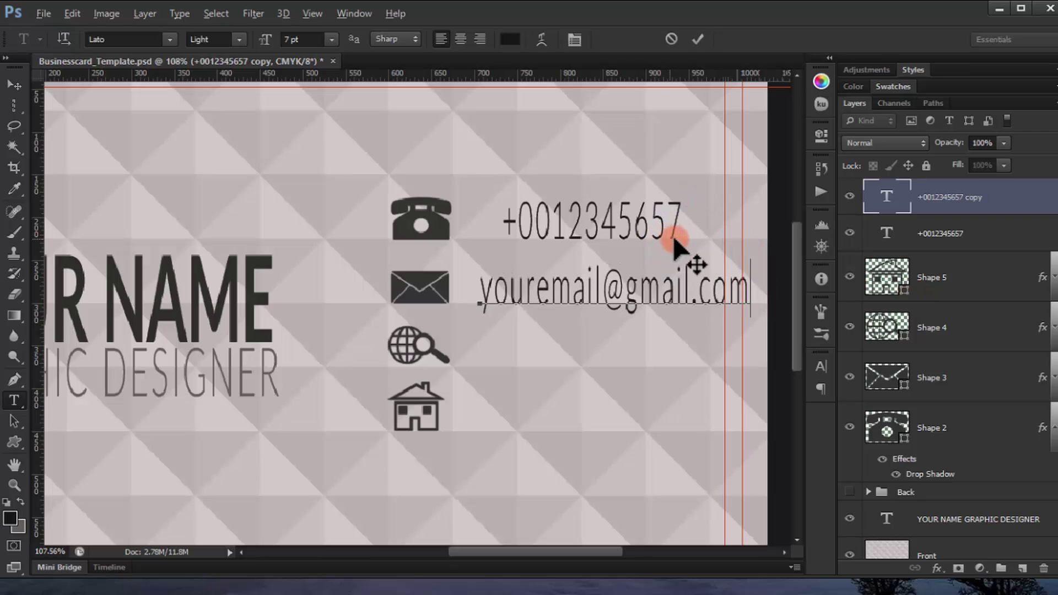
pyautogui.click(1006, 301)
# Step: Move the four contact icons (Shape 2–5) slightly left with a transform
pyautogui.press('v')
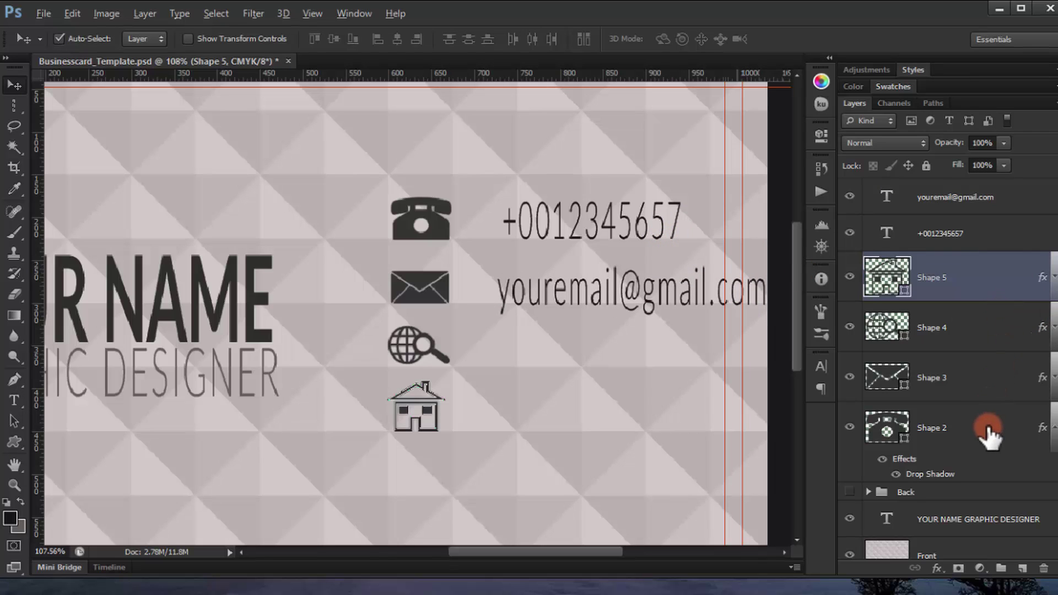
pyautogui.keyDown('shift'); pyautogui.click(1006, 429); pyautogui.keyUp('shift')
pyautogui.hotkey('ctrl', 't')
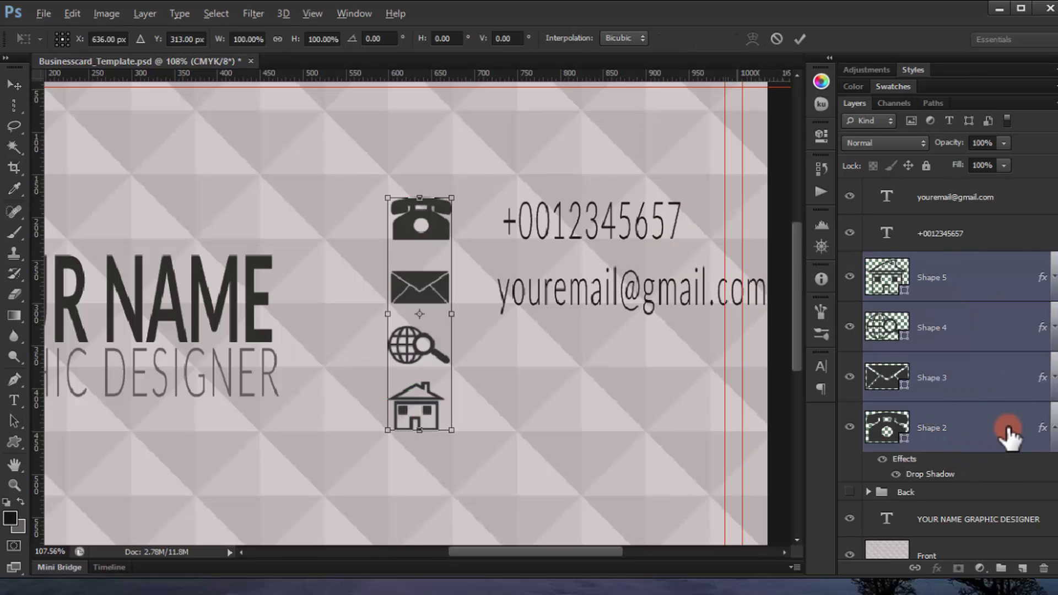
pyautogui.hotkey('shift', 'Left')
pyautogui.hotkey('shift', 'Left')
pyautogui.hotkey('shift', 'Left')
pyautogui.hotkey('shift', 'Left')
pyautogui.hotkey('shift', 'Left')
pyautogui.hotkey('shift', 'Left')
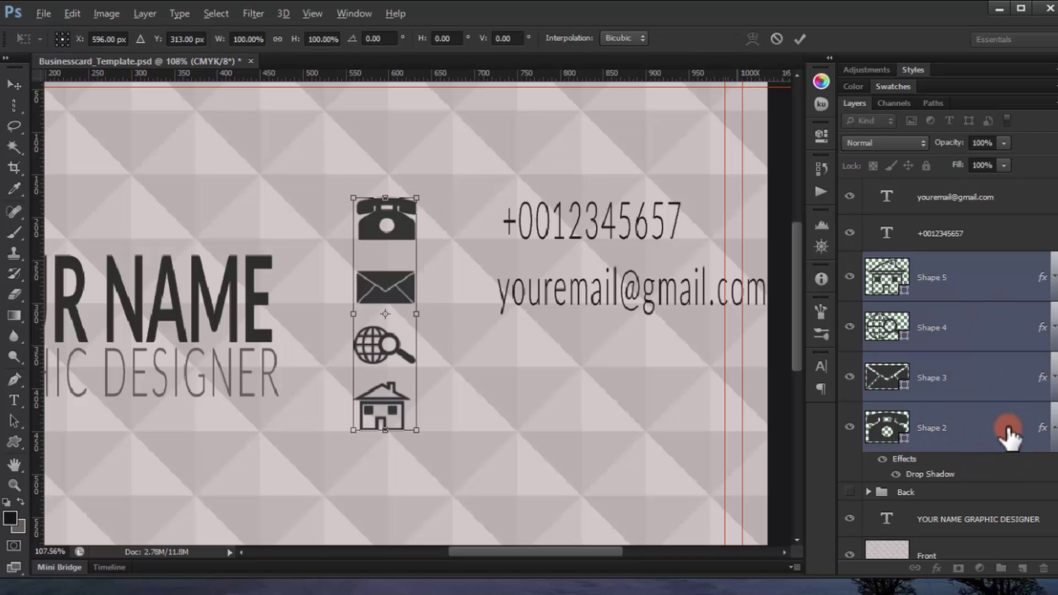
pyautogui.hotkey('shift', 'Right')
pyautogui.hotkey('shift', 'Right')
pyautogui.press('Return')
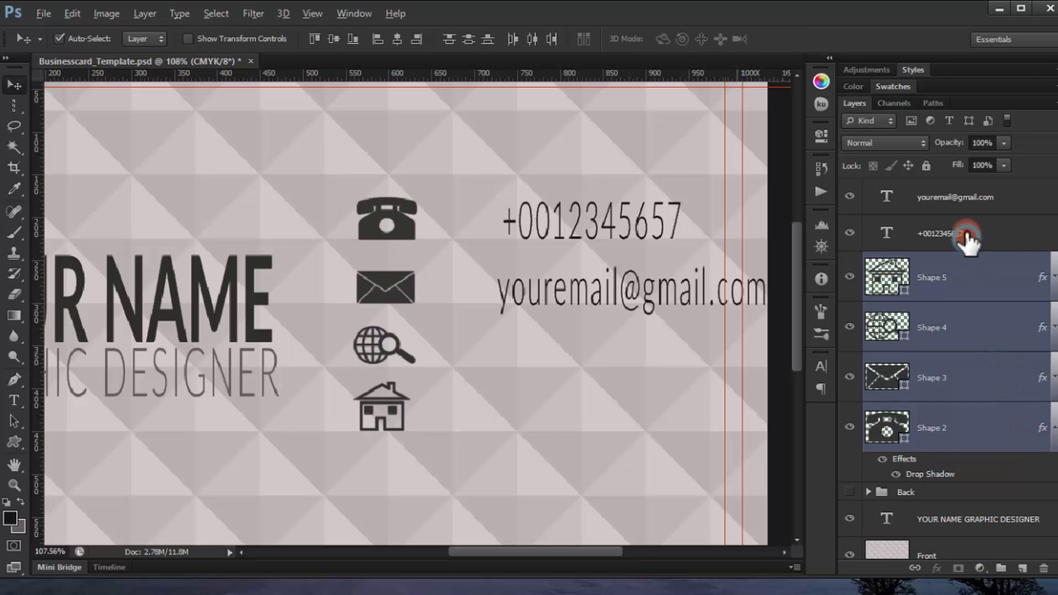
# Step: Nudge the phone and e-mail text lines left, closer to their icons
pyautogui.click(971, 235)
pyautogui.keyDown('shift'); pyautogui.click(974, 204); pyautogui.keyUp('shift')
pyautogui.hotkey('shift', 'Left')
pyautogui.hotkey('shift', 'Left')
pyautogui.hotkey('shift', 'Left')
pyautogui.hotkey('shift', 'Left')
pyautogui.hotkey('shift', 'Left')
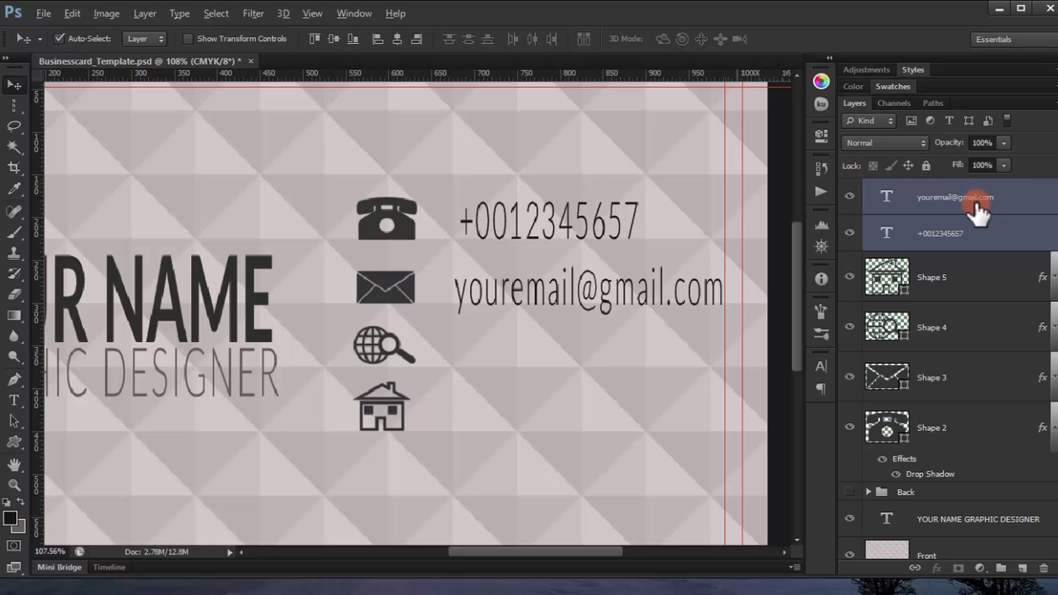
pyautogui.hotkey('shift', 'Left')
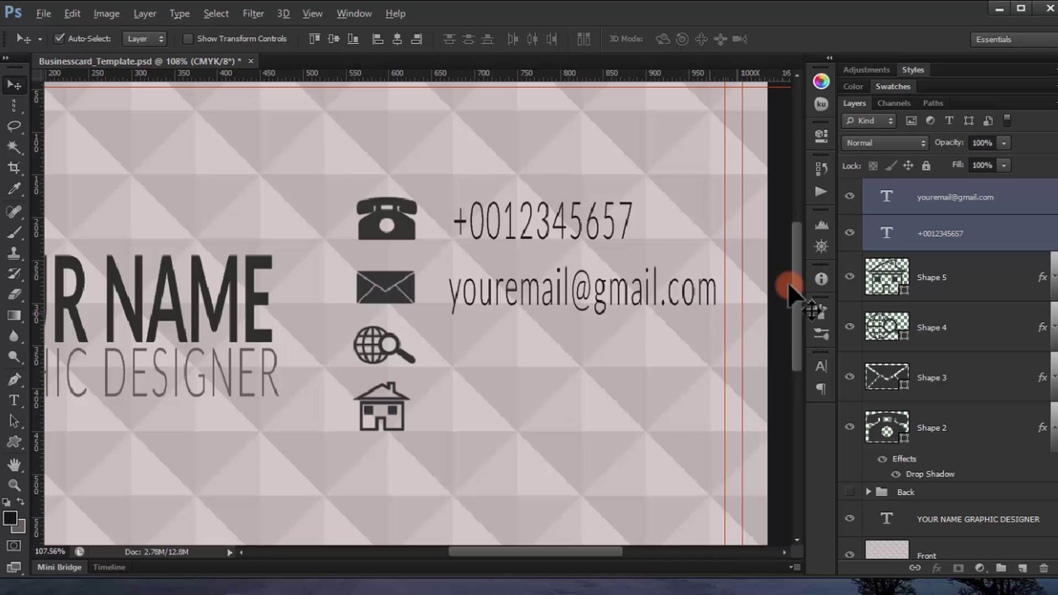
pyautogui.click(898, 197)
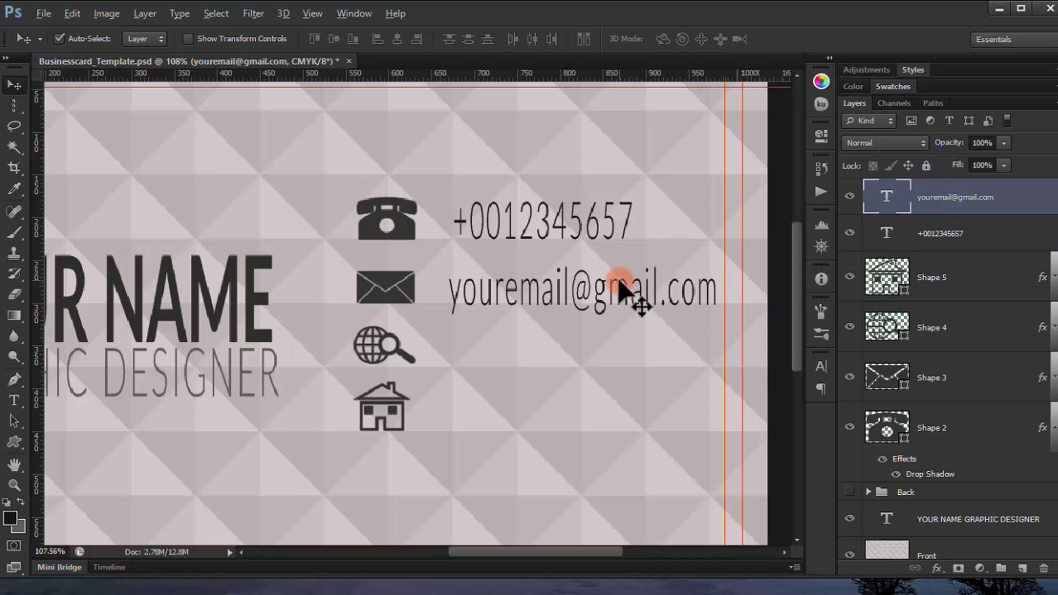
pyautogui.moveTo(597, 288); pyautogui.dragTo(599, 352)
pyautogui.doubleClick(884, 196)
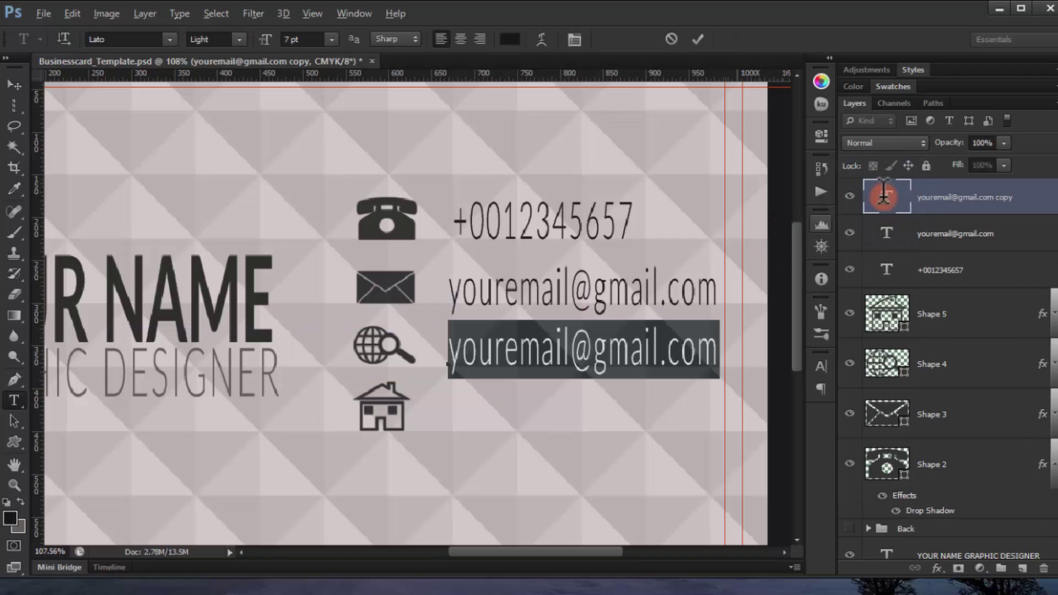
pyautogui.write('yourwebsite')
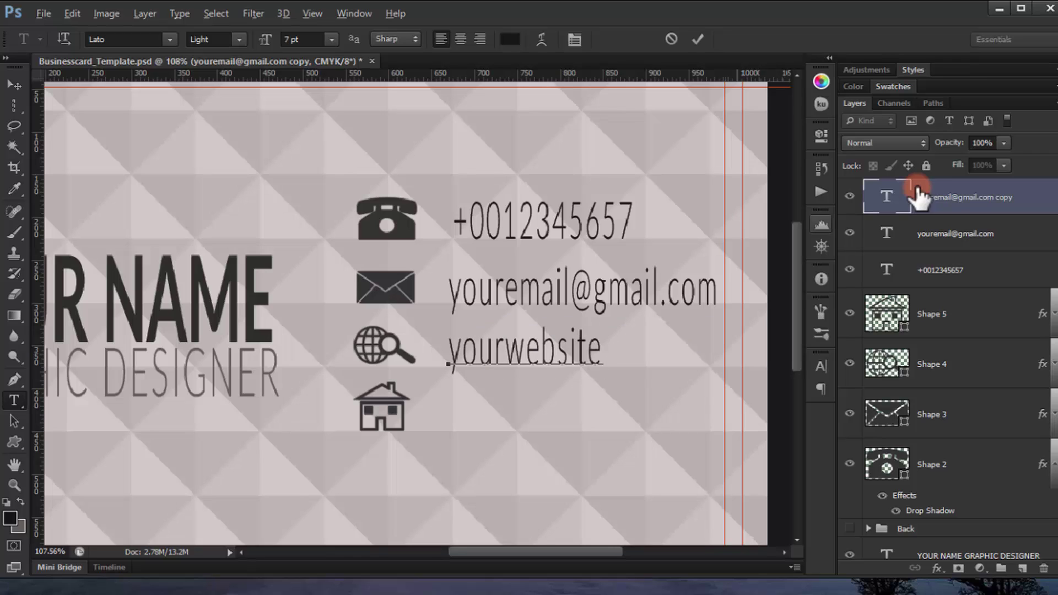
pyautogui.write('.com')
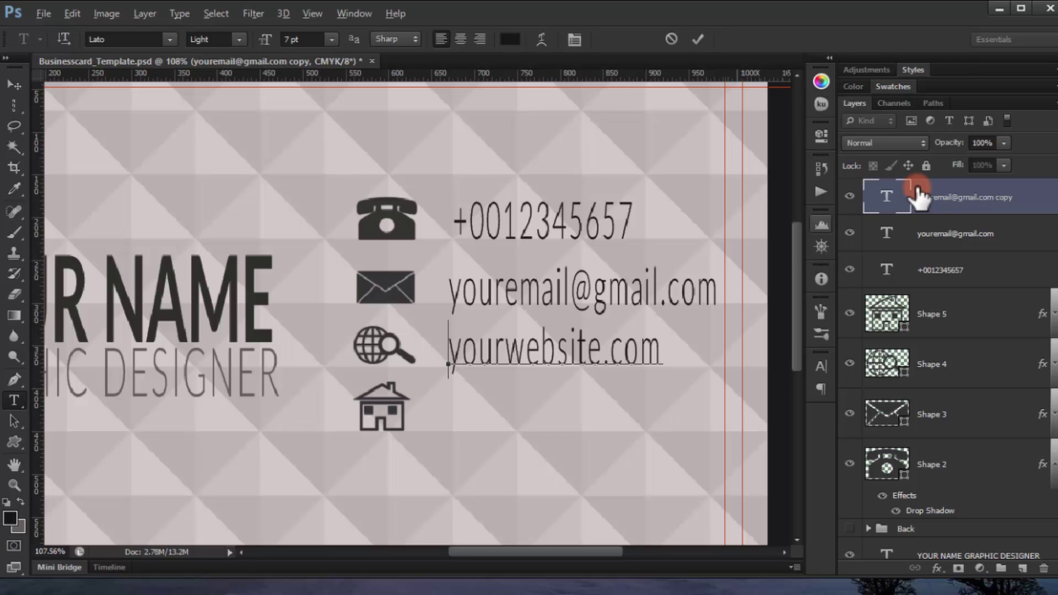
pyautogui.write('ww')
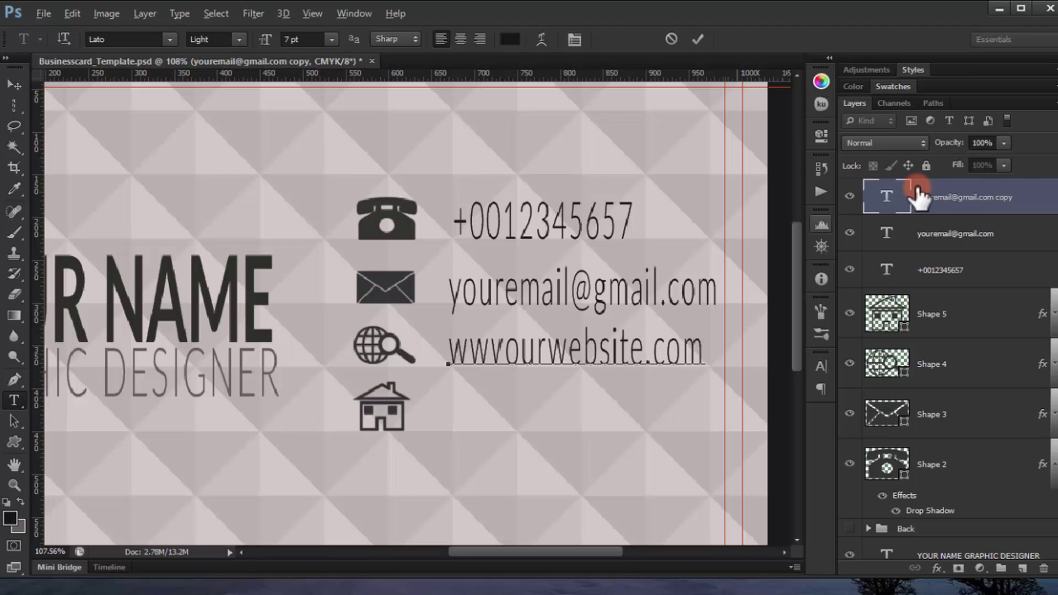
pyautogui.write('w.')
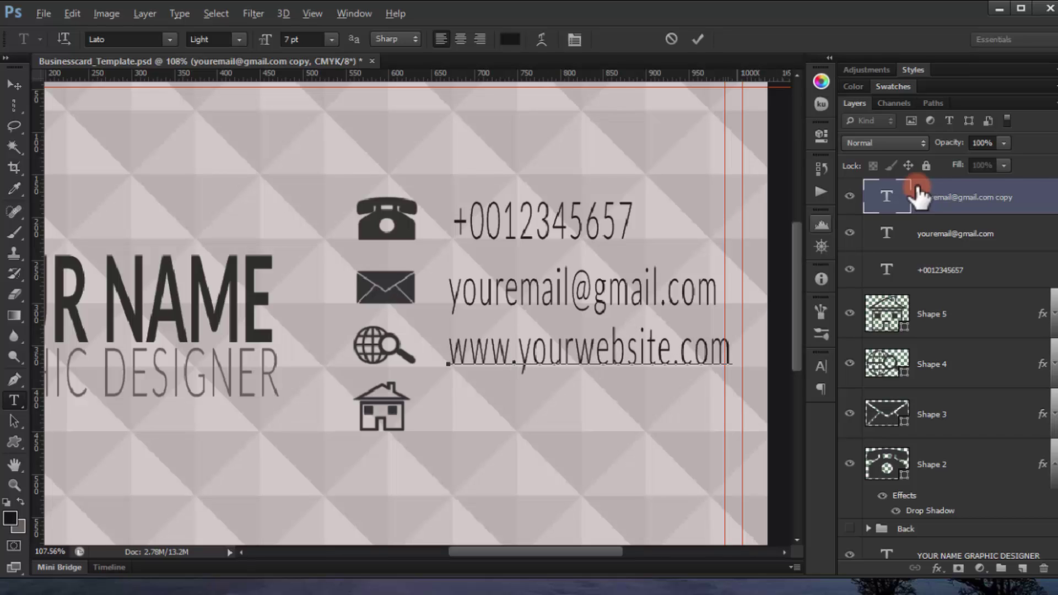
# Step: Try Lato Regular on the website line, then revert it to Lato Light
pyautogui.tripleClick(619, 355)
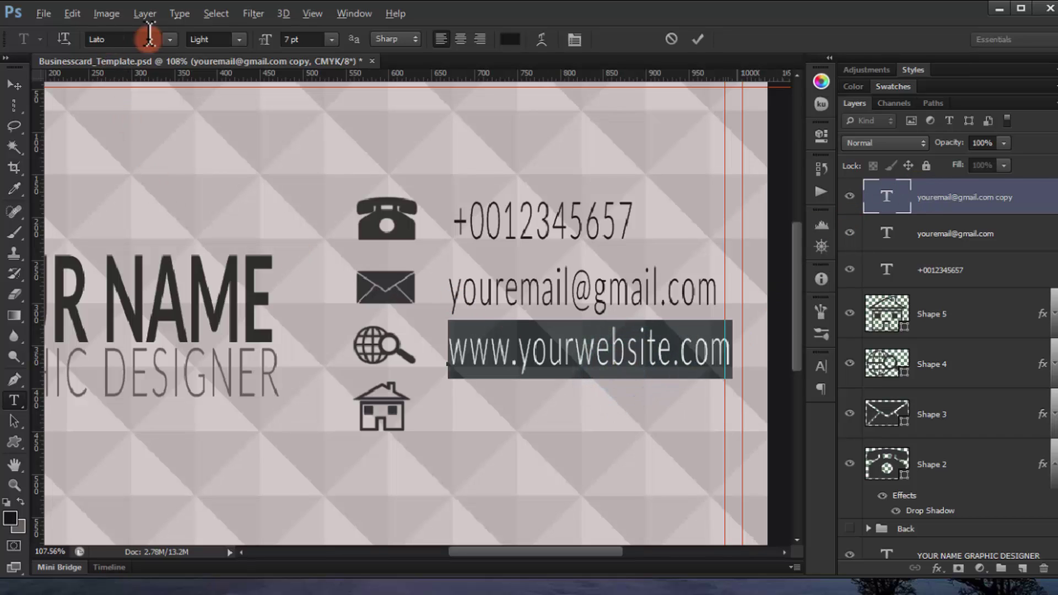
pyautogui.click(237, 36)
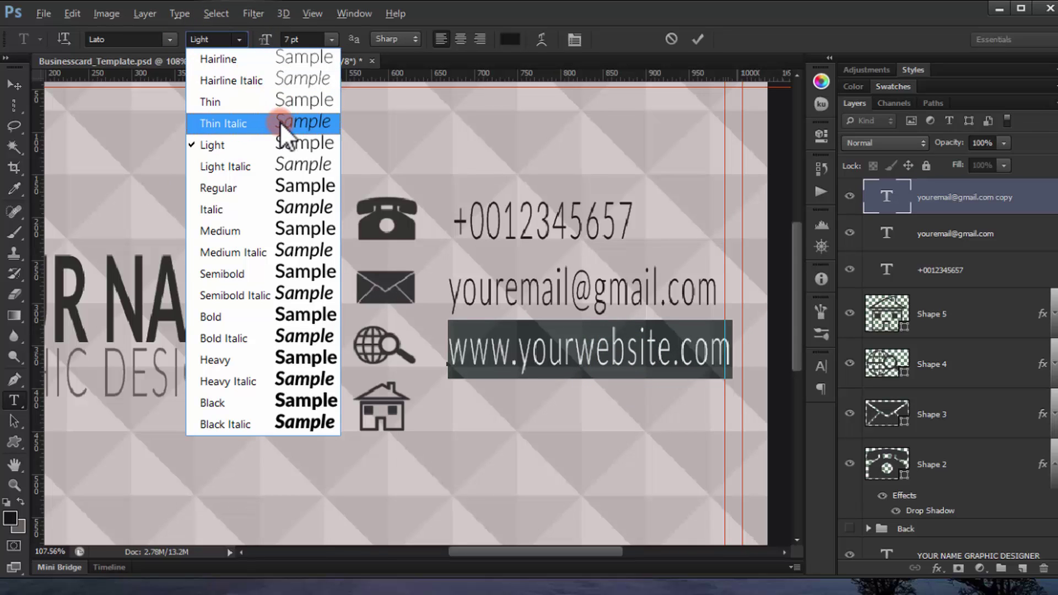
pyautogui.click(303, 187)
pyautogui.click(238, 39)
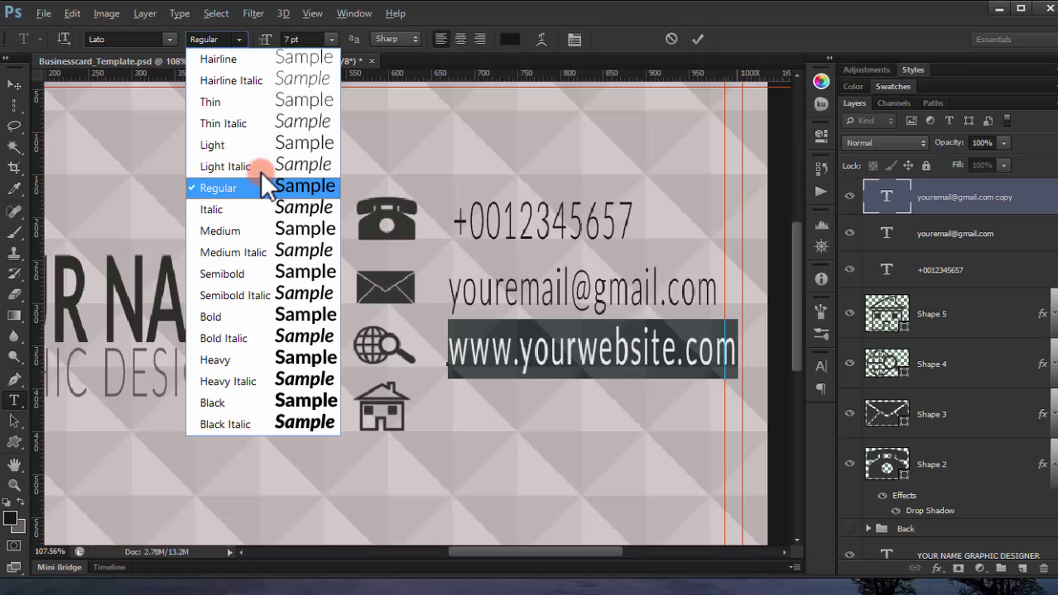
pyautogui.click(254, 144)
# Step: Set the website line's letter tracking to 0
pyautogui.click(638, 347)
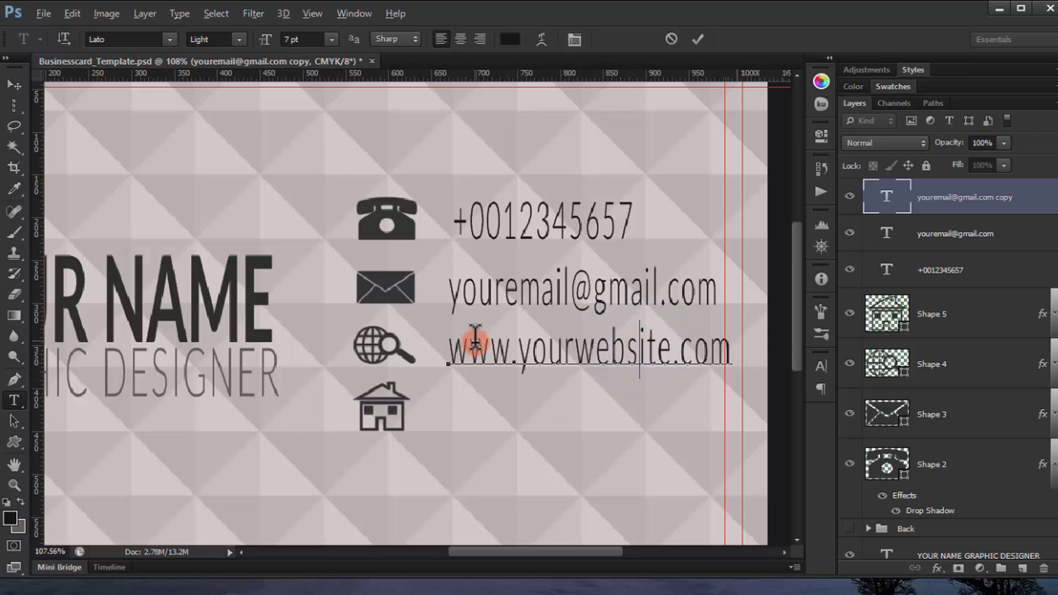
pyautogui.tripleClick(661, 353)
pyautogui.click(824, 363)
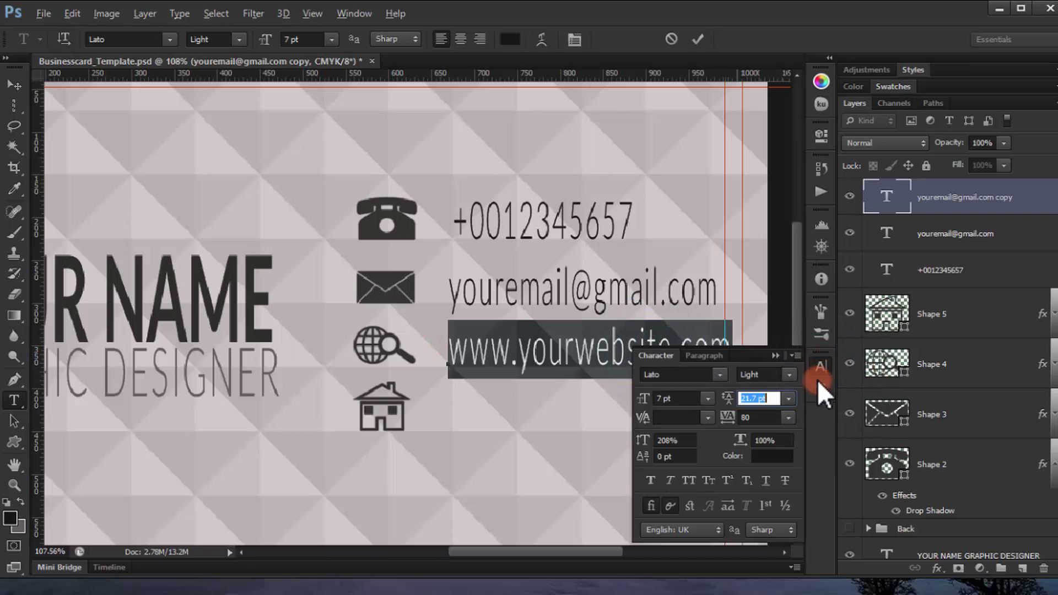
pyautogui.click(788, 419)
pyautogui.click(761, 274)
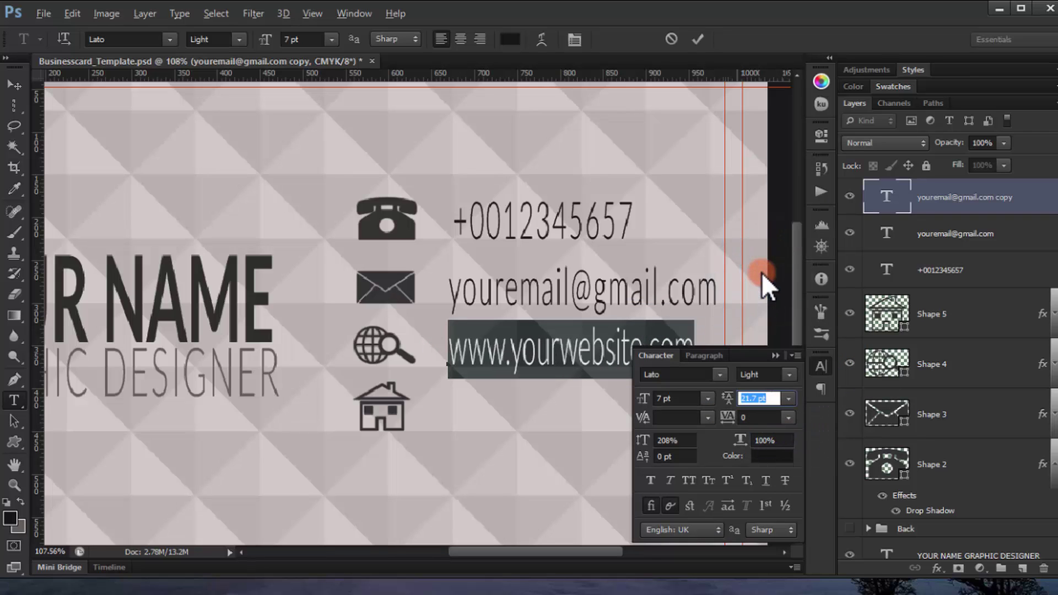
pyautogui.click(776, 356)
# Step: Set the tracking of the e-mail and phone number lines to 0 as well
pyautogui.doubleClick(886, 233)
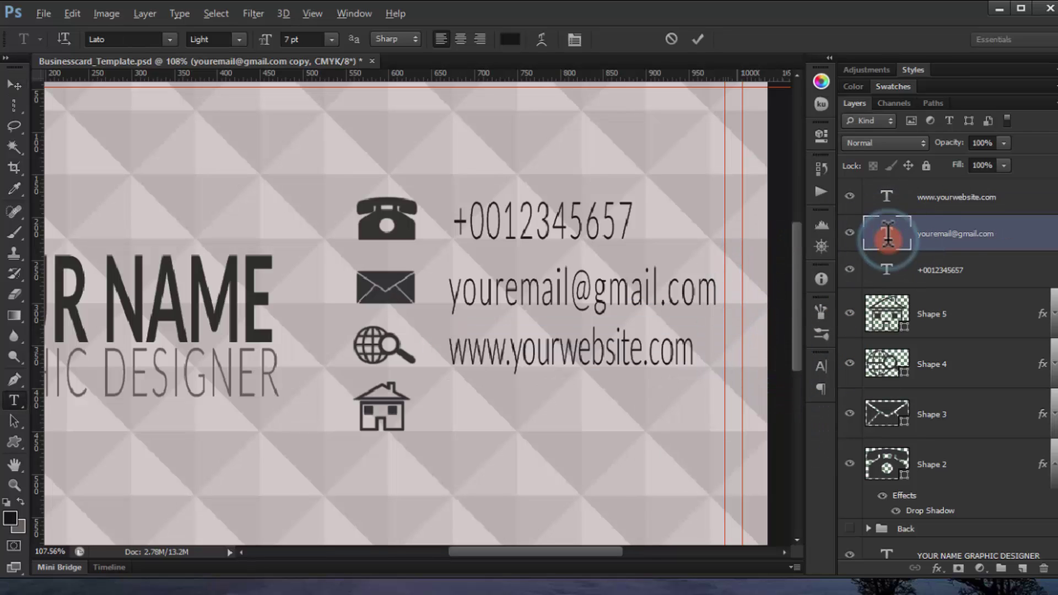
pyautogui.click(820, 368)
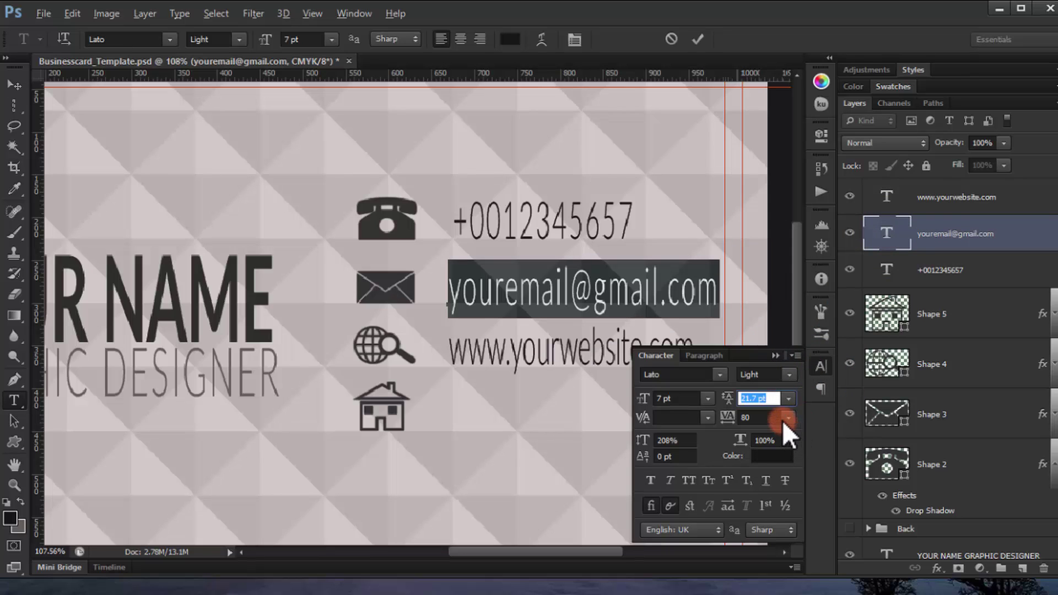
pyautogui.click(788, 419)
pyautogui.click(771, 279)
pyautogui.doubleClick(886, 236)
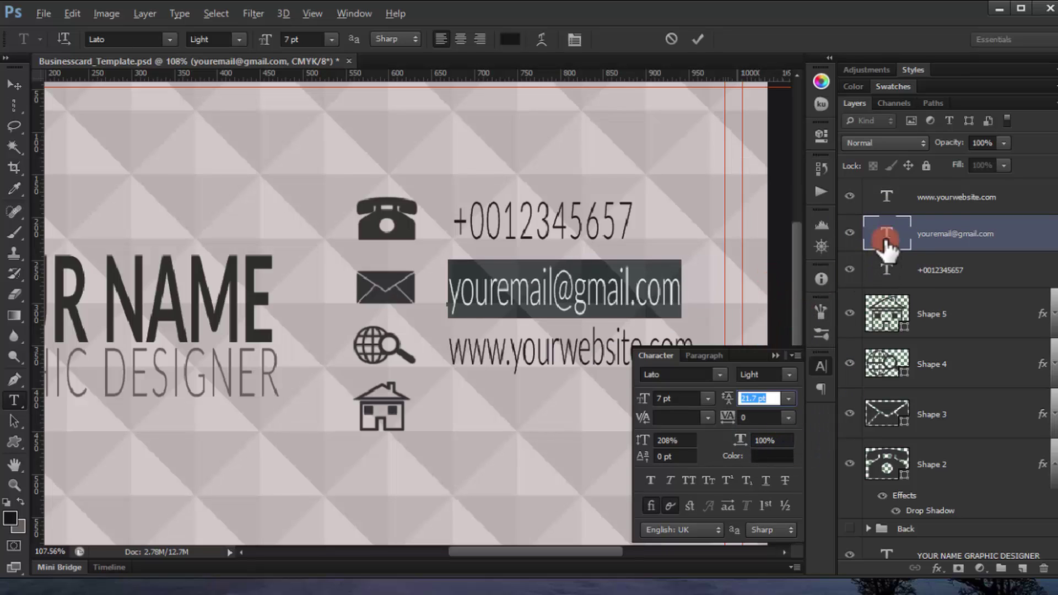
pyautogui.doubleClick(886, 197)
pyautogui.click(788, 399)
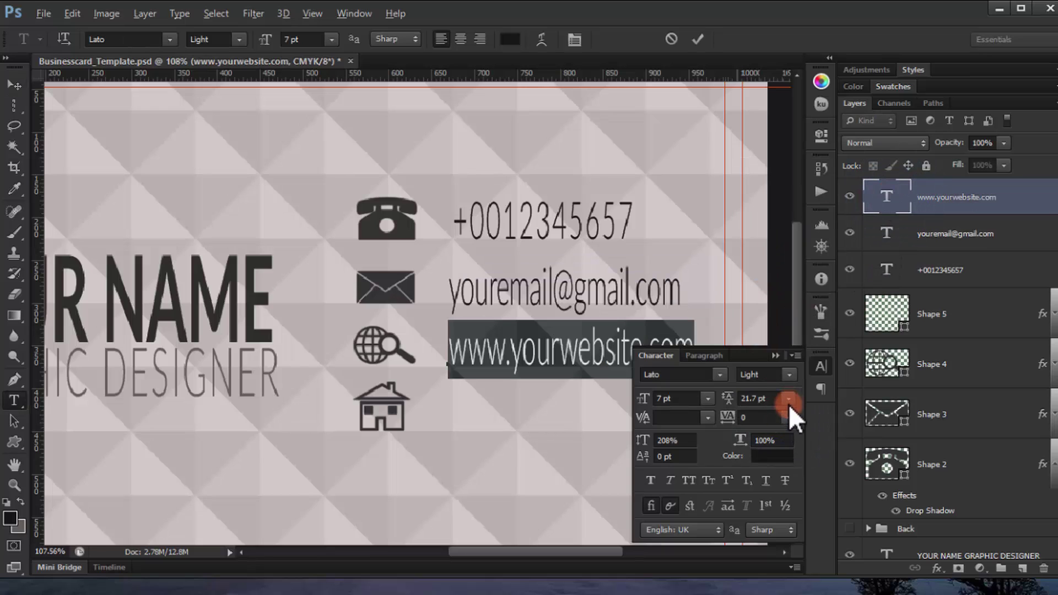
pyautogui.doubleClick(886, 270)
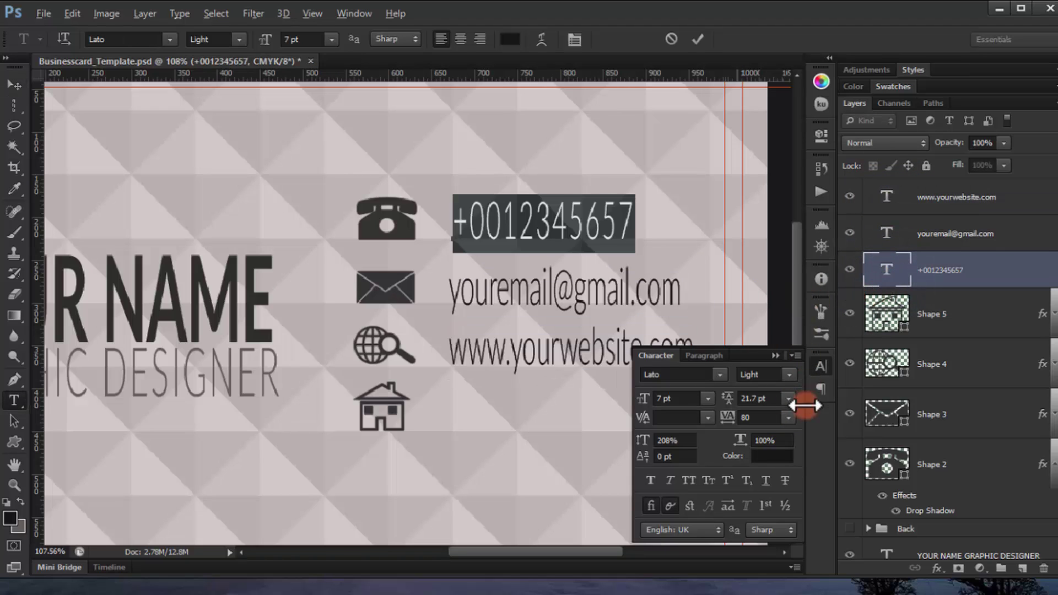
pyautogui.click(788, 418)
pyautogui.click(785, 280)
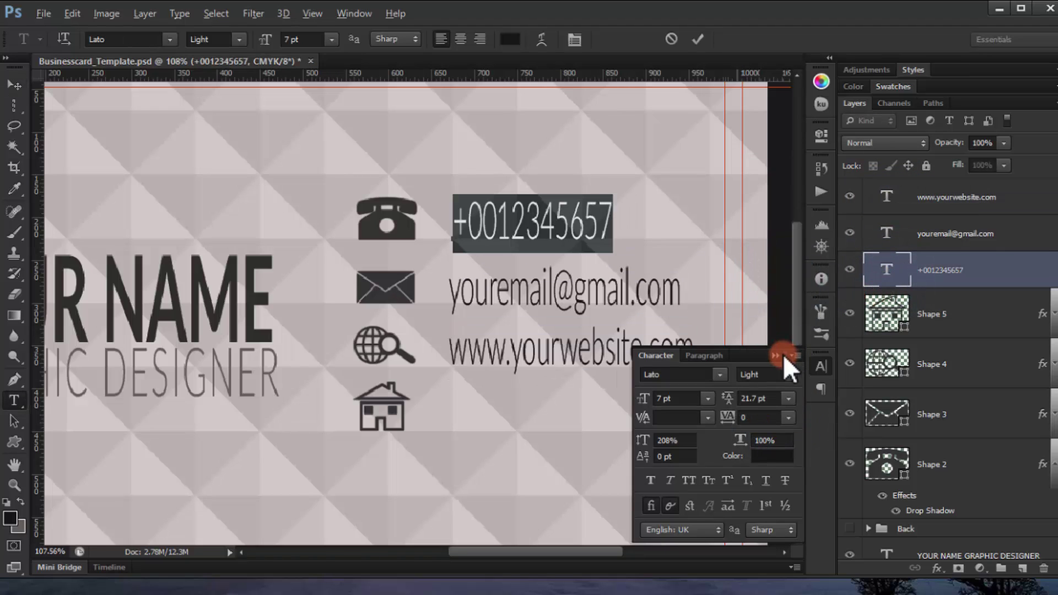
pyautogui.click(880, 277)
pyautogui.click(902, 198)
pyautogui.press('v')
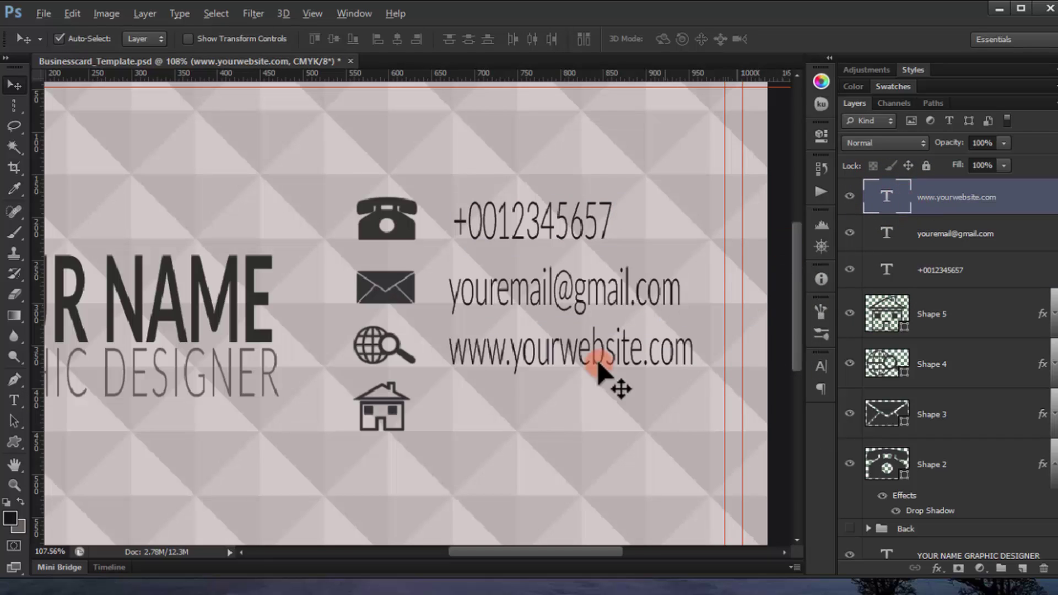
# Step: Duplicate the website line beside the house icon and retype it as 'your street adresse'
pyautogui.moveTo(516, 357); pyautogui.dragTo(517, 417)
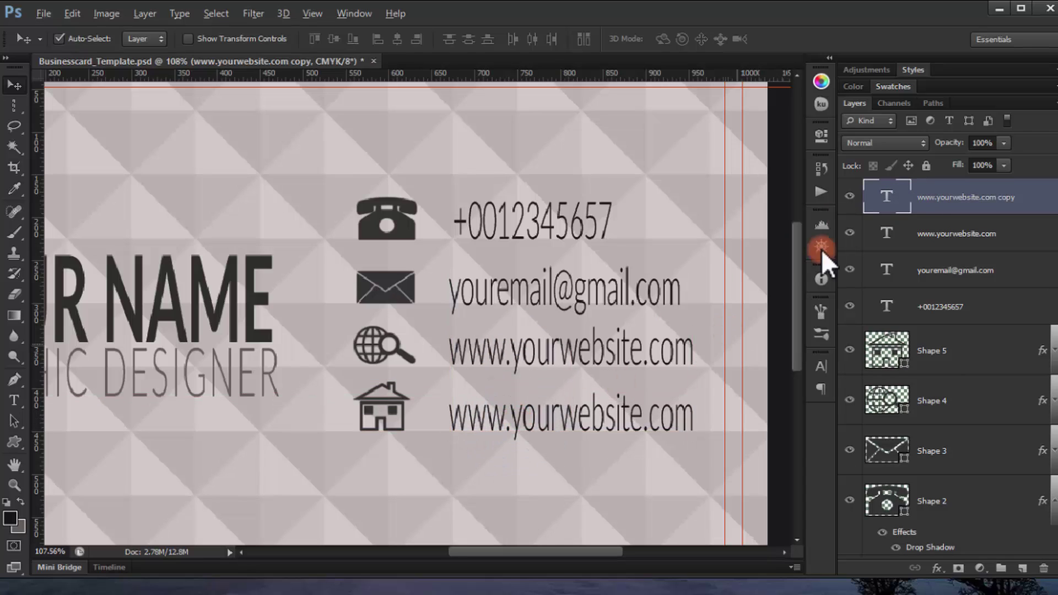
pyautogui.doubleClick(886, 195)
pyautogui.write('your street')
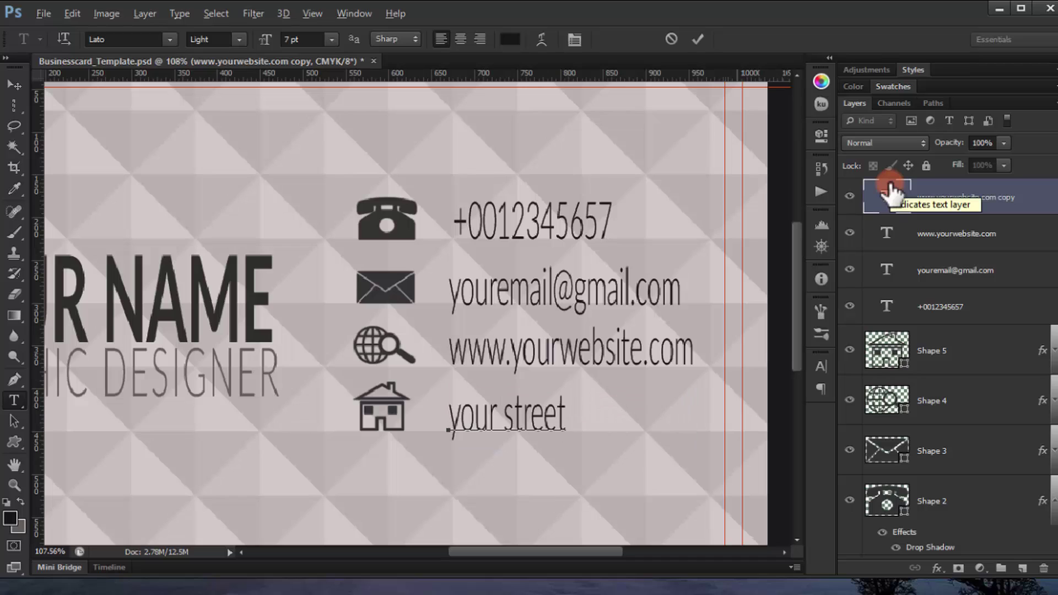
pyautogui.write(' adresse')
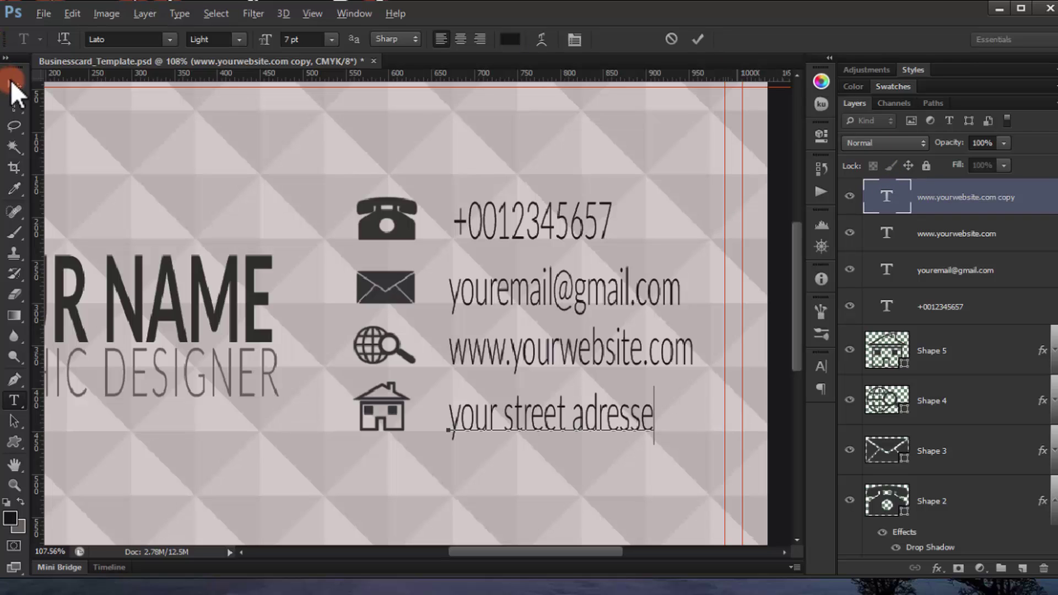
pyautogui.click(12, 86)
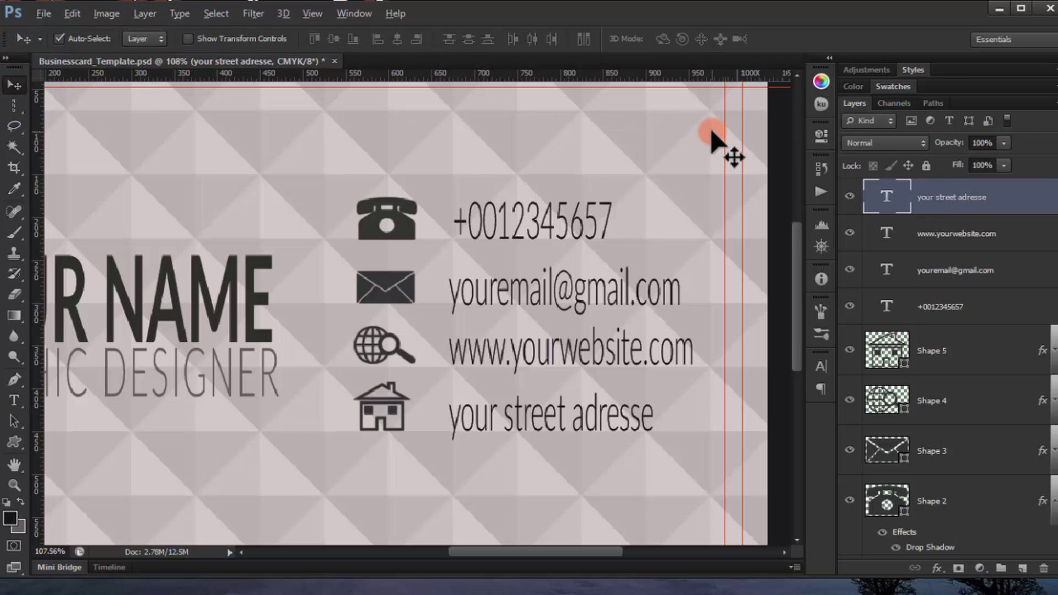
# Step: Fit the card in view and nudge the YOUR NAME GRAPHIC DESIGNER title upward with a transform
pyautogui.hotkey('ctrl', '0')
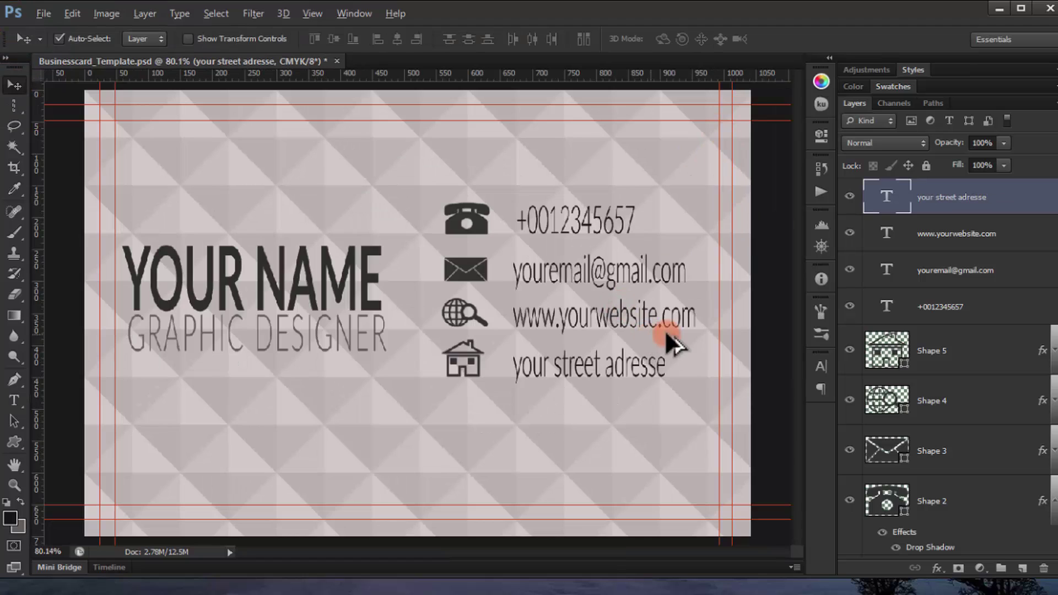
pyautogui.keyDown('shift'); pyautogui.click(976, 304); pyautogui.keyUp('shift')
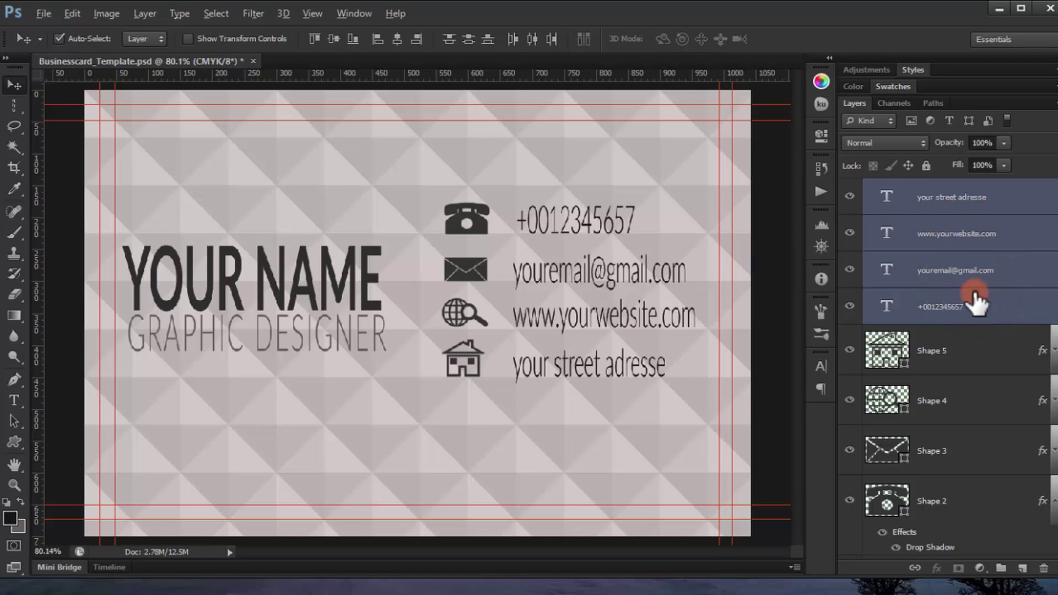
pyautogui.scroll(-5, 986, 359)
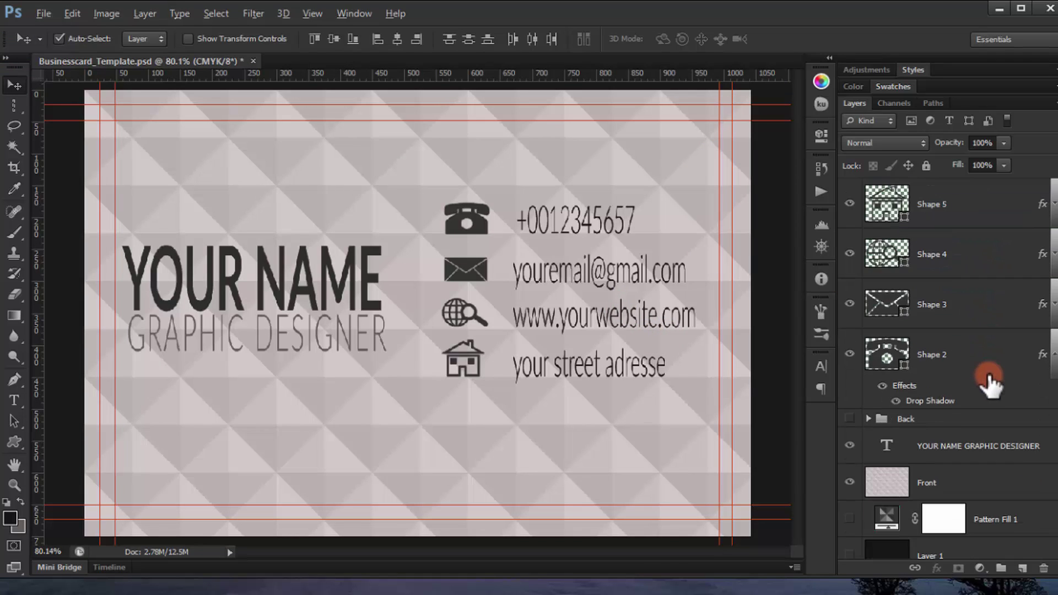
pyautogui.click(964, 411)
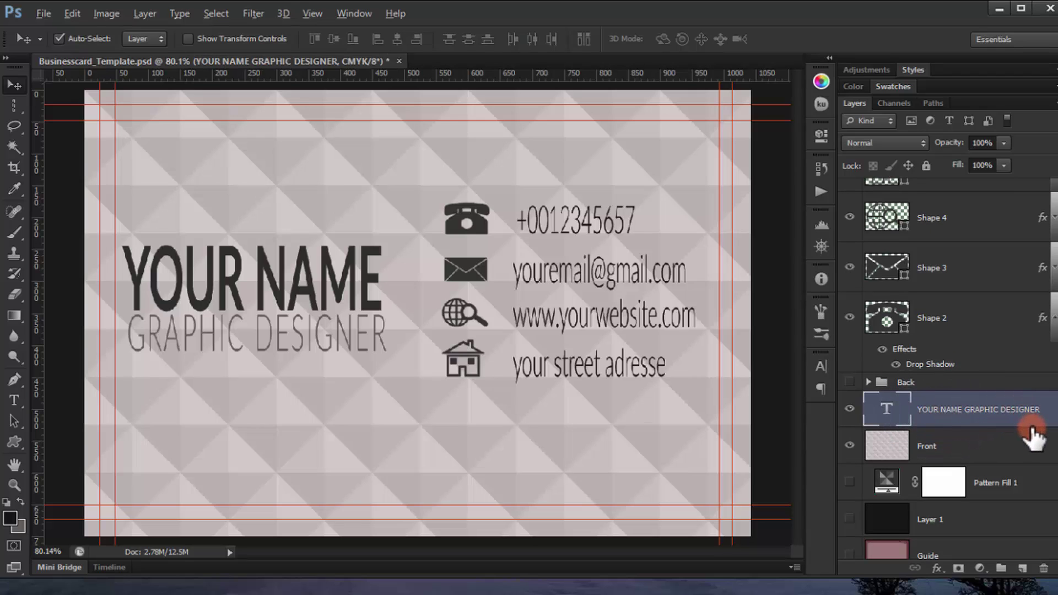
pyautogui.hotkey('ctrl', 't')
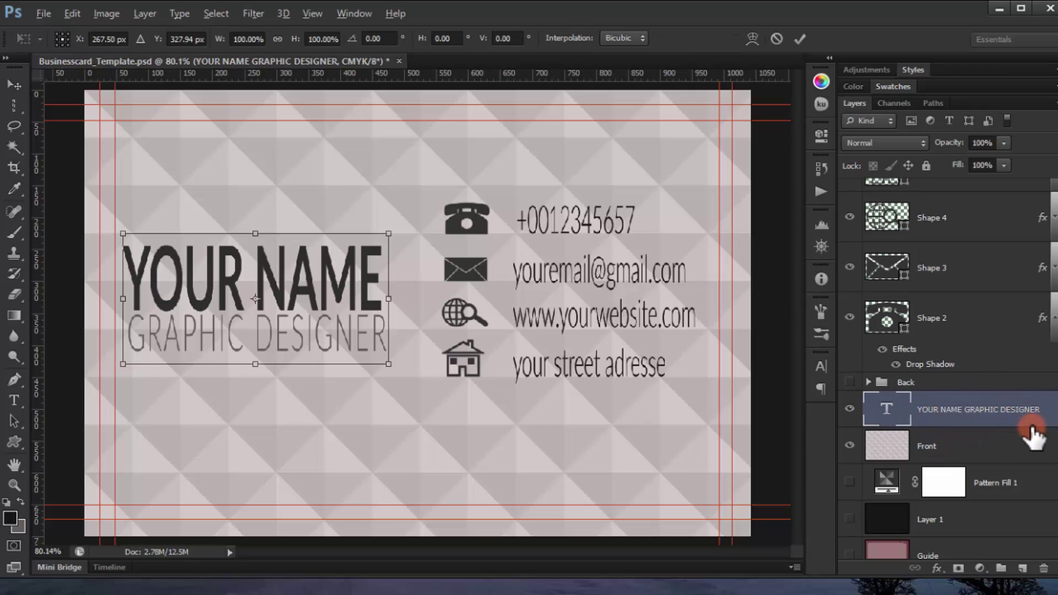
pyautogui.press('Up')
pyautogui.press('Up')
pyautogui.press('Up')
pyautogui.press('Up')
pyautogui.press('Up')
pyautogui.press('Up')
pyautogui.press('Up')
pyautogui.press('Up')
pyautogui.press('Up')
pyautogui.press('Up')
pyautogui.press('Up')
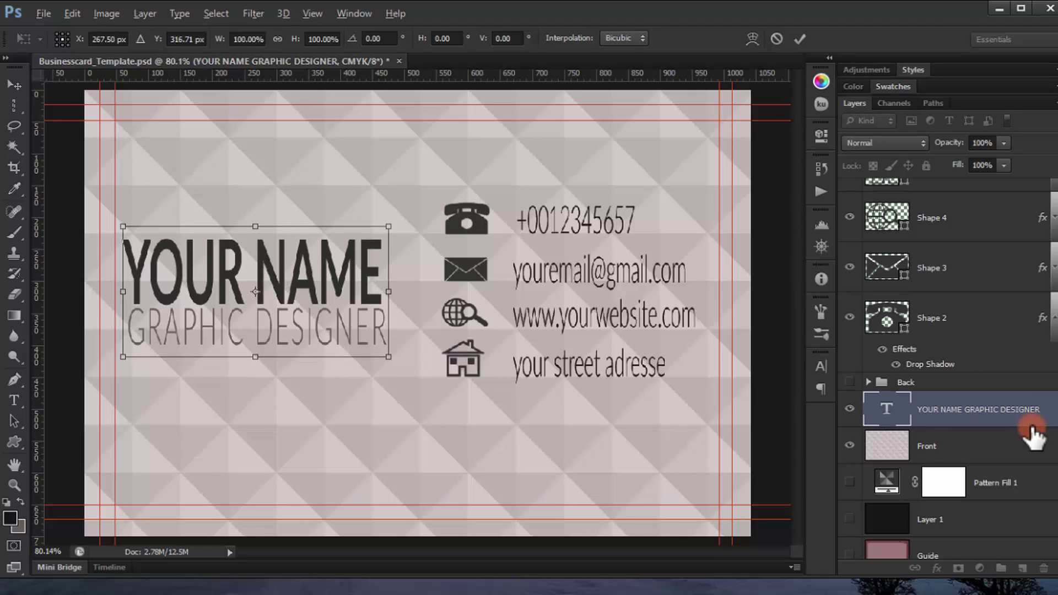
pyautogui.press('Up')
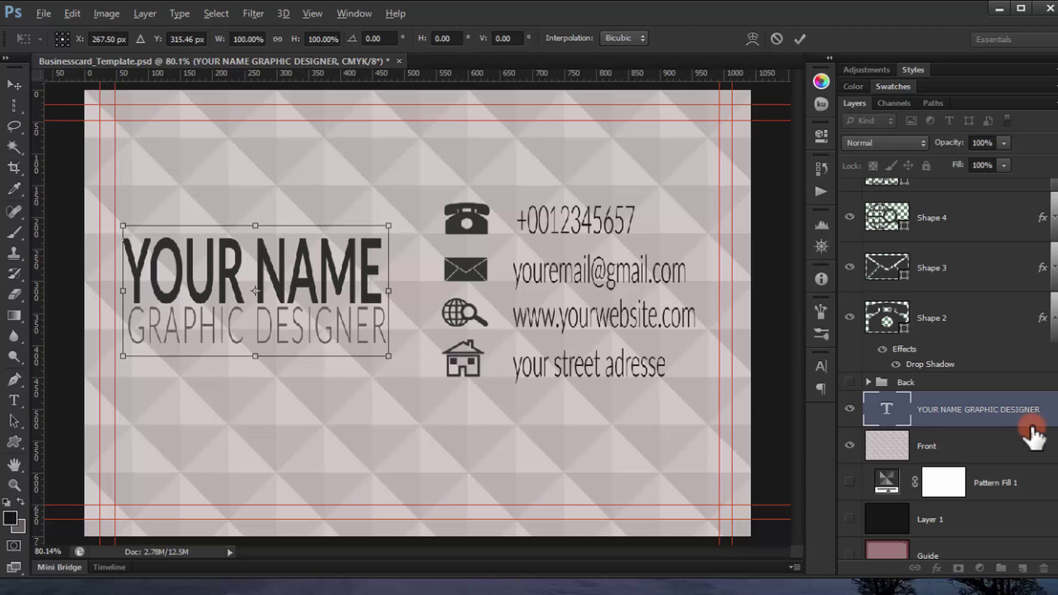
pyautogui.press('Down')
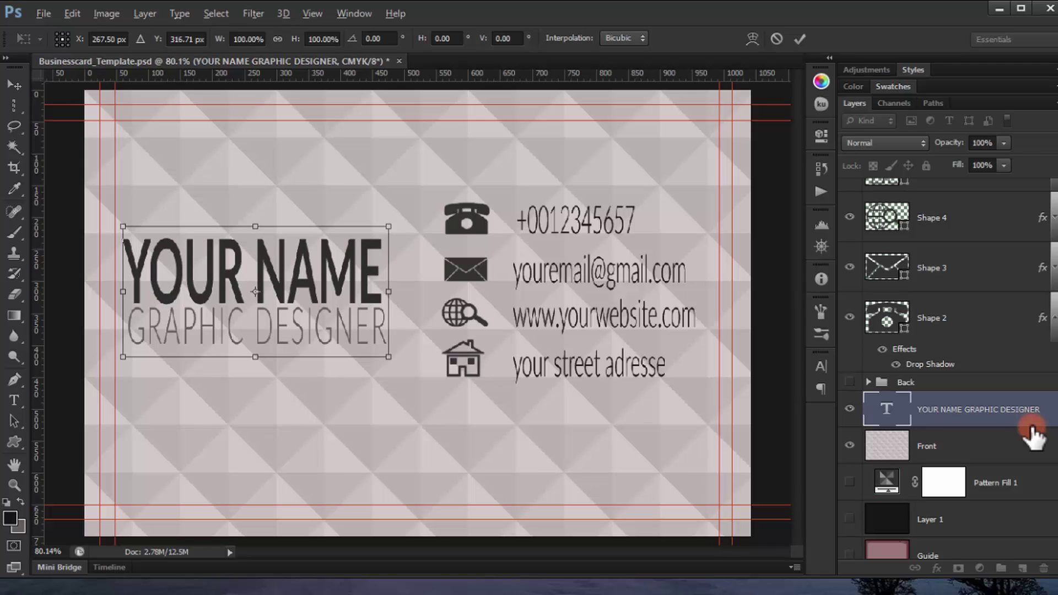
pyautogui.click(1031, 433)
pyautogui.scroll(-3, 474, 372)
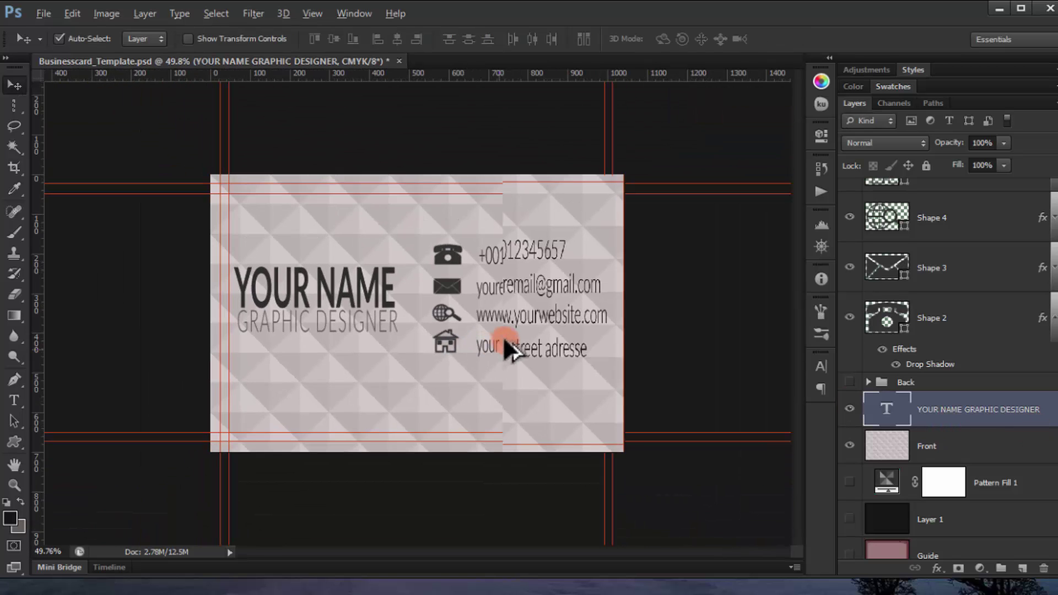
pyautogui.scroll(4, 517, 294)
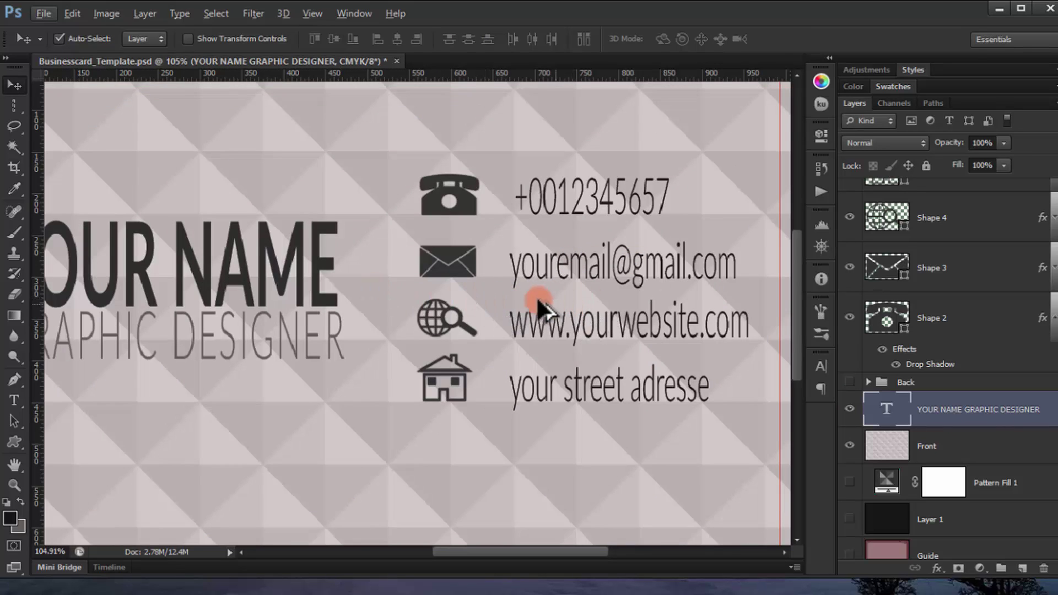
pyautogui.scroll(-5, 539, 309)
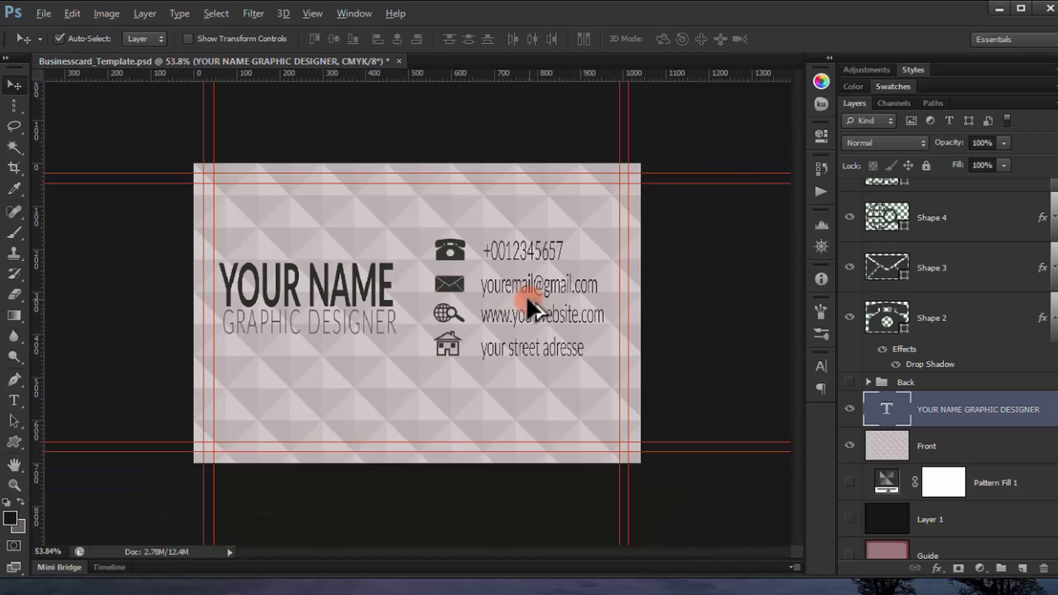
pyautogui.scroll(3, 529, 311)
pyautogui.scroll(3, 881, 284)
pyautogui.scroll(-3, 926, 320)
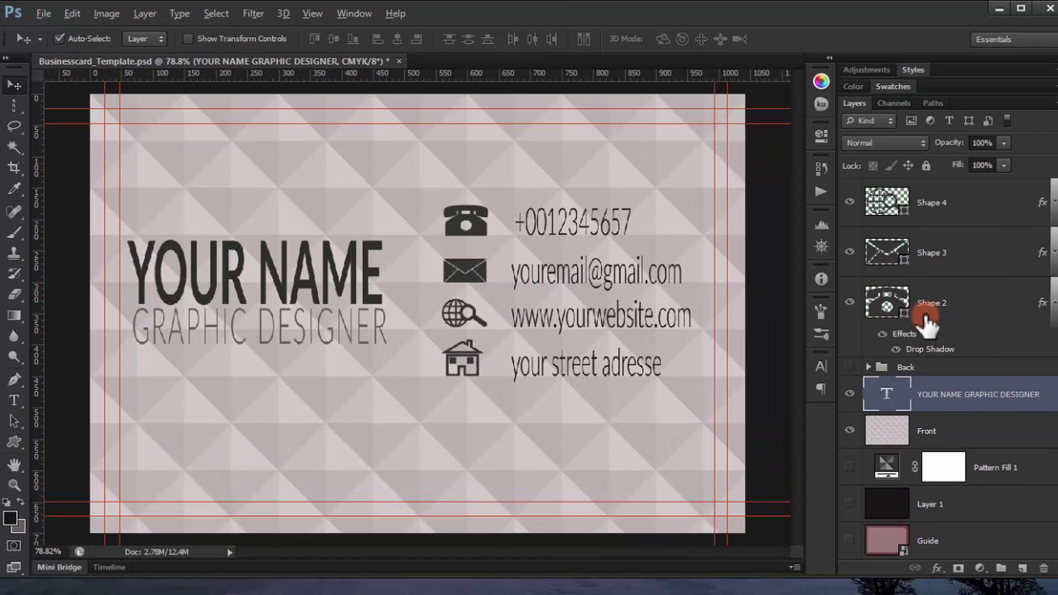
# Step: Add a reversed radial Gradient Overlay to the Front background layer
pyautogui.click(968, 431)
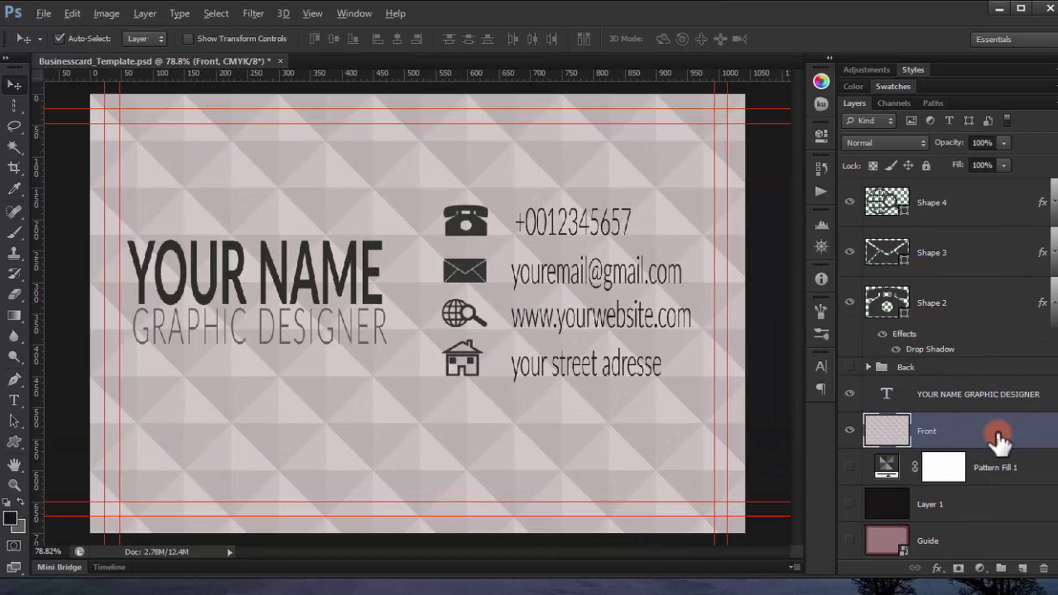
pyautogui.click(1034, 433)
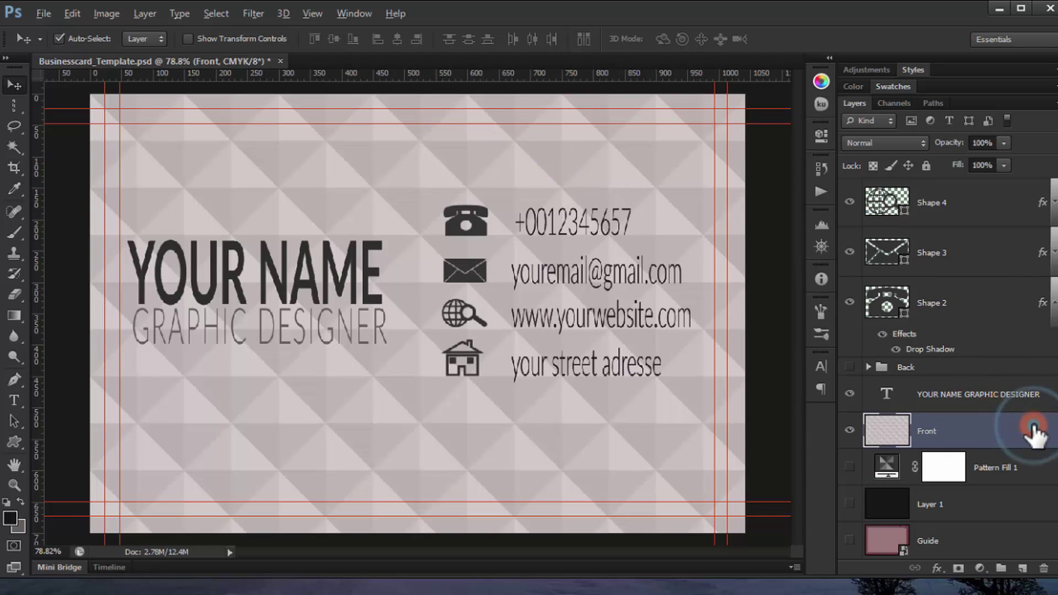
pyautogui.doubleClick(1034, 432)
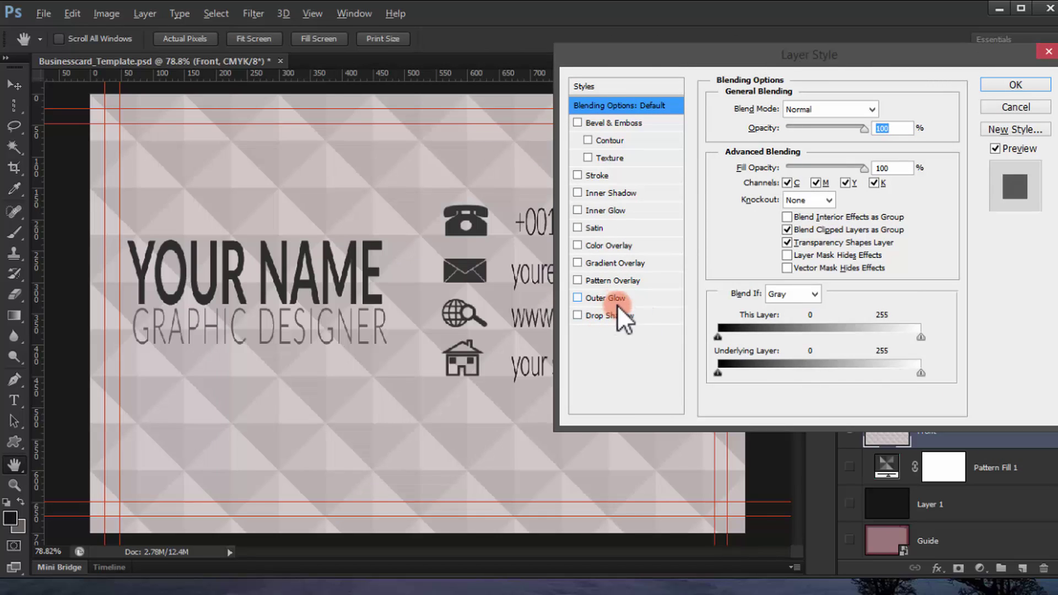
pyautogui.click(612, 263)
pyautogui.click(854, 160)
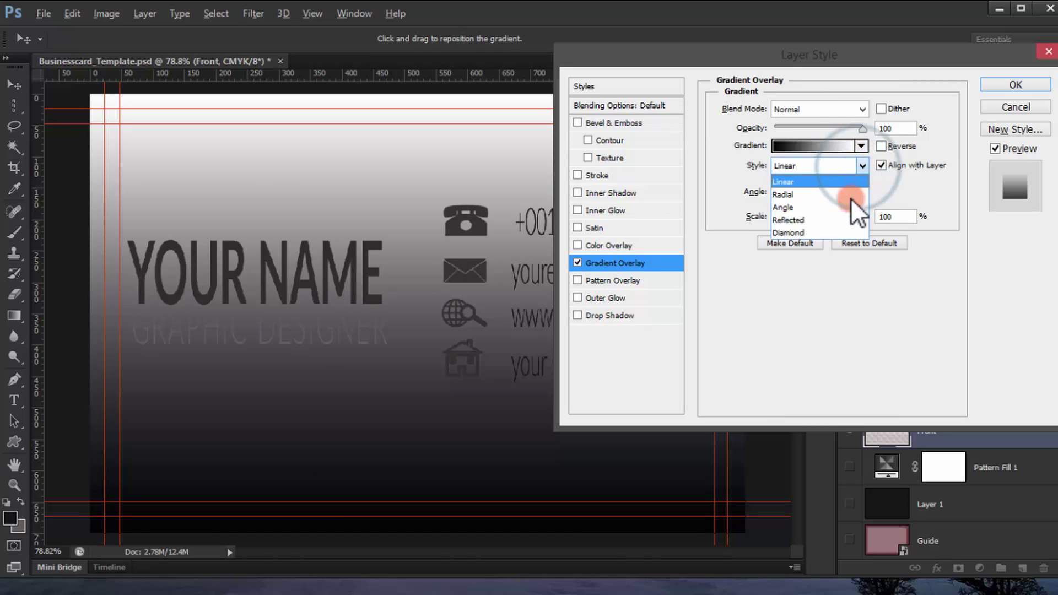
pyautogui.click(851, 196)
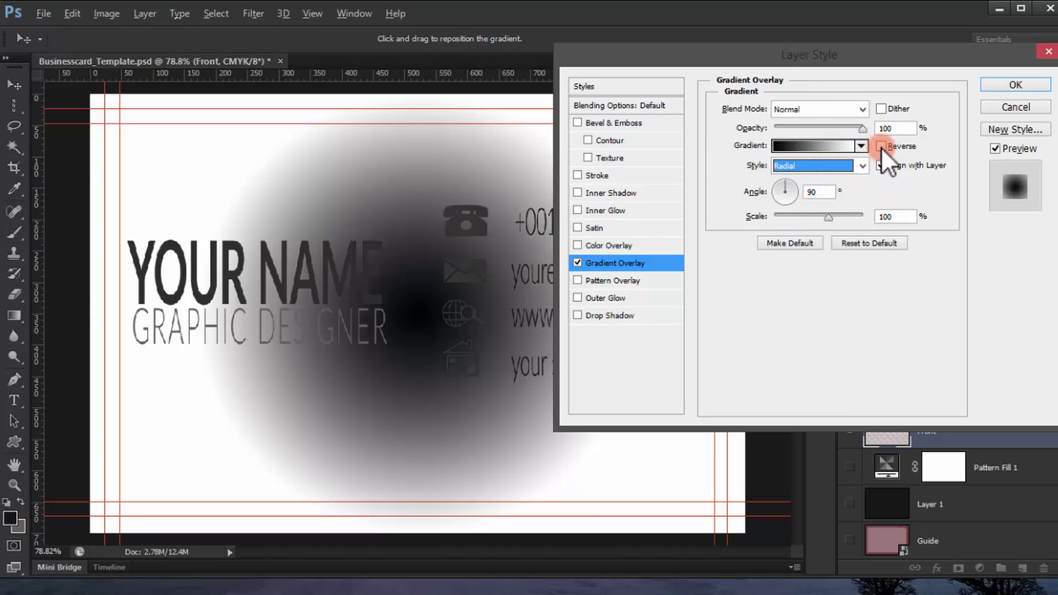
pyautogui.click(881, 146)
# Step: Set the gradient overlay's scale to 150% and its angle to 30°
pyautogui.moveTo(828, 218); pyautogui.dragTo(875, 214)
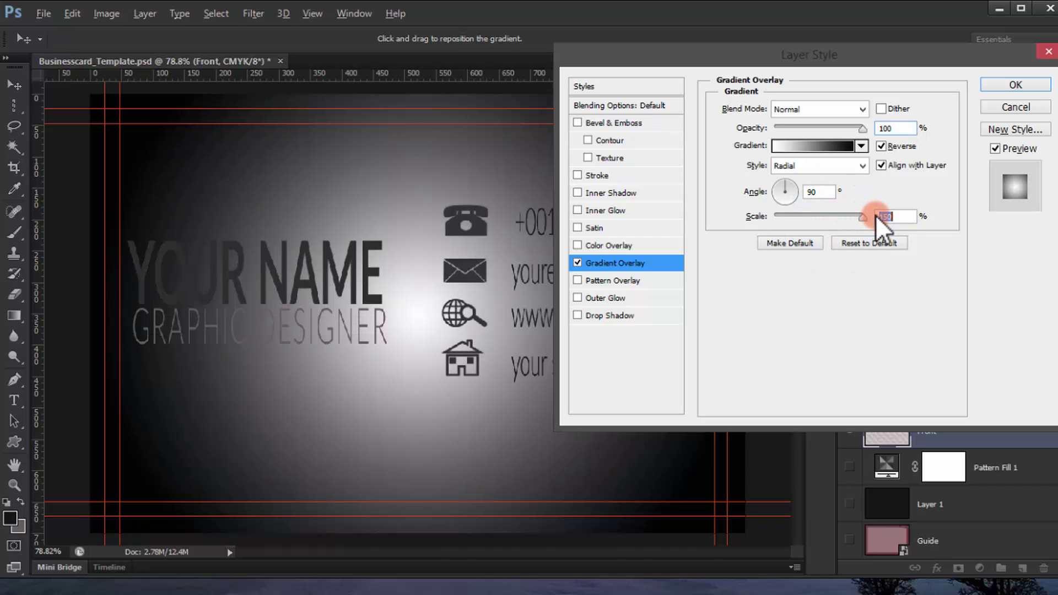
pyautogui.moveTo(791, 180); pyautogui.dragTo(803, 182)
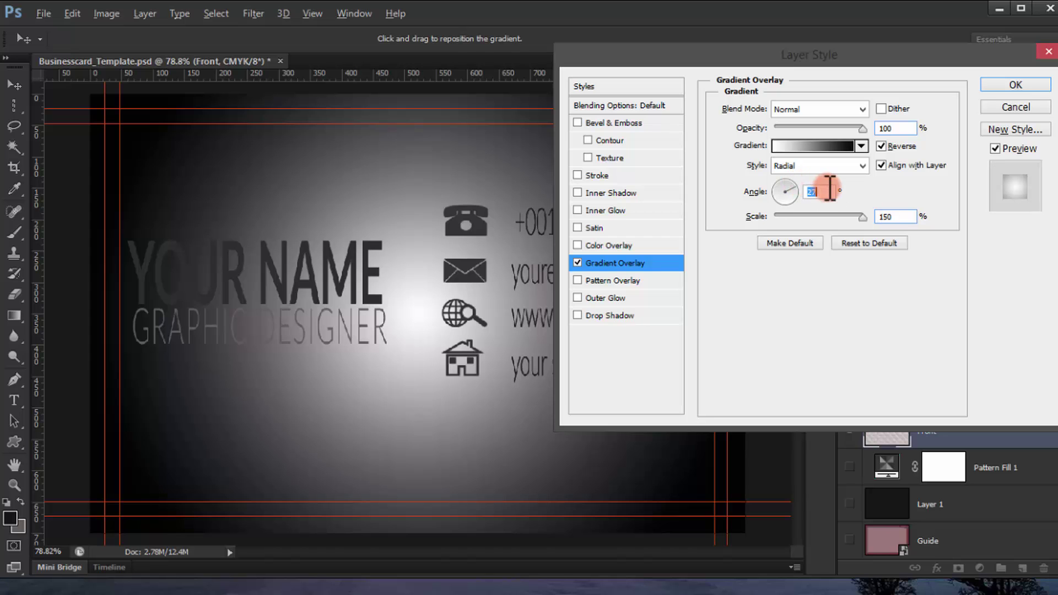
pyautogui.click(830, 191)
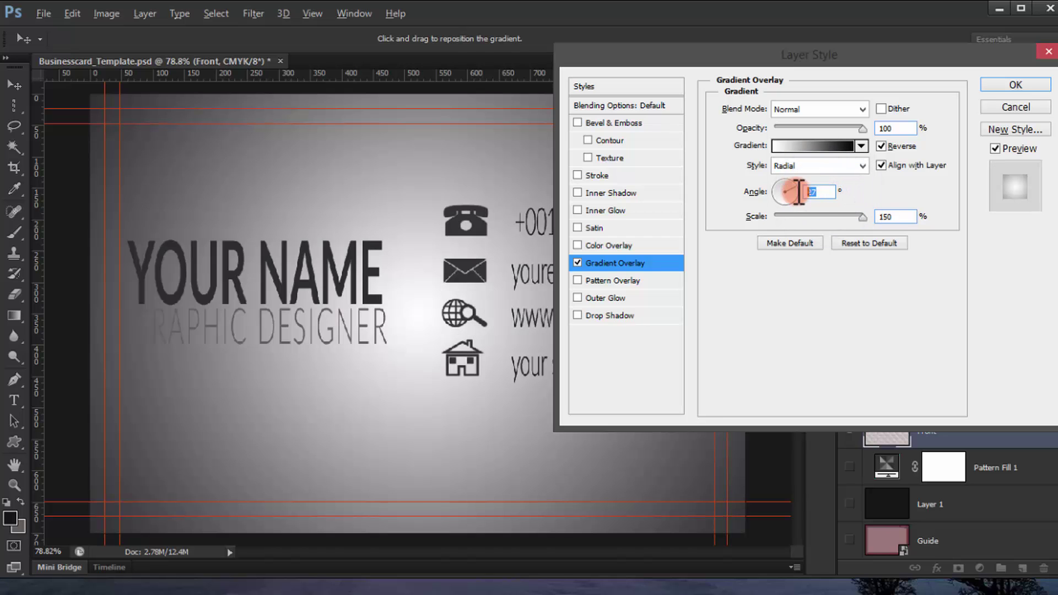
pyautogui.write('30')
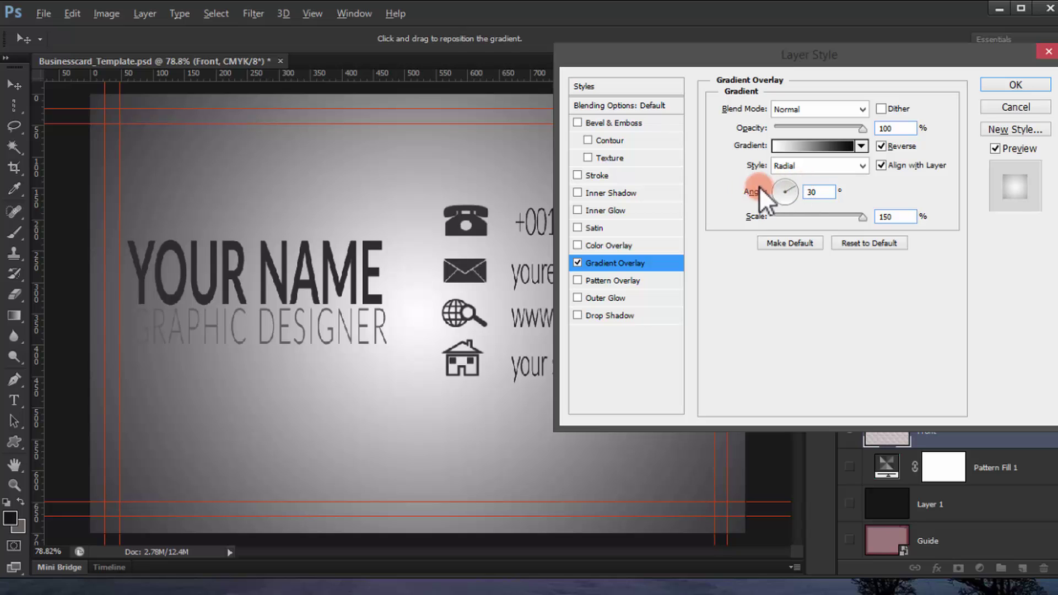
pyautogui.click(792, 184)
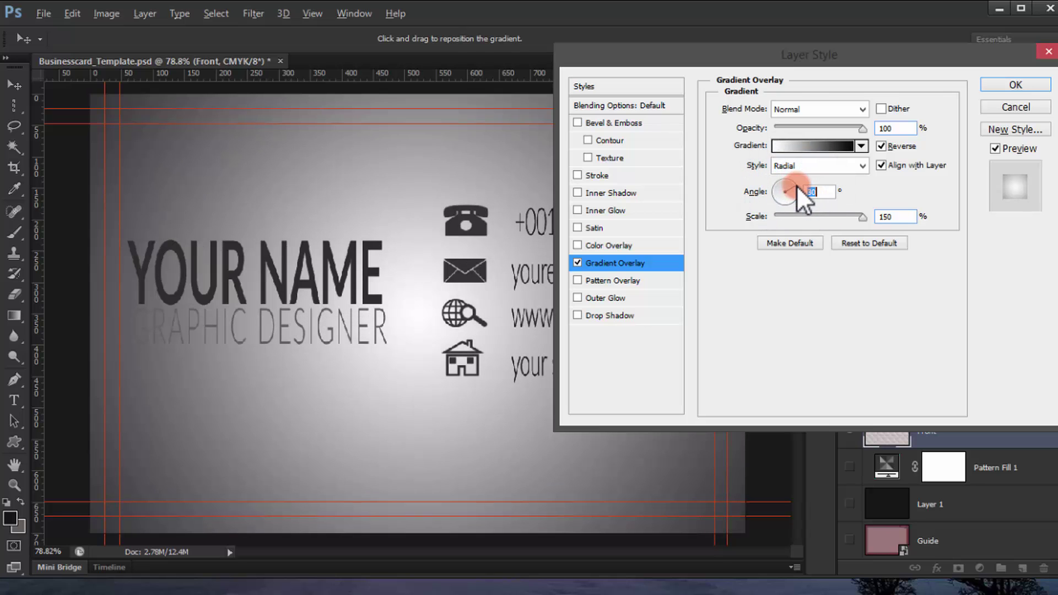
pyautogui.moveTo(795, 185); pyautogui.dragTo(794, 185)
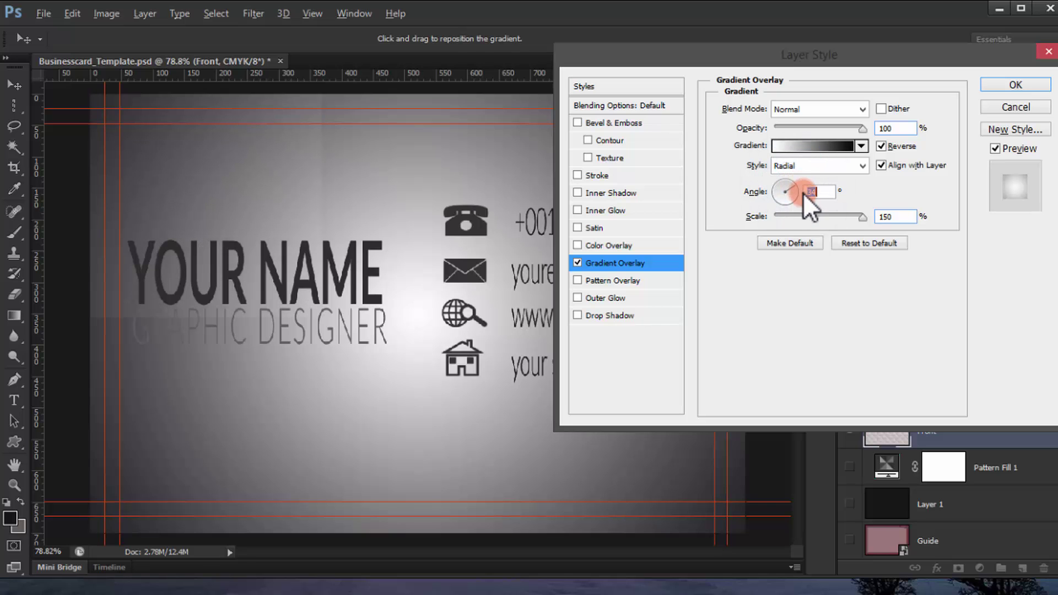
pyautogui.write('30')
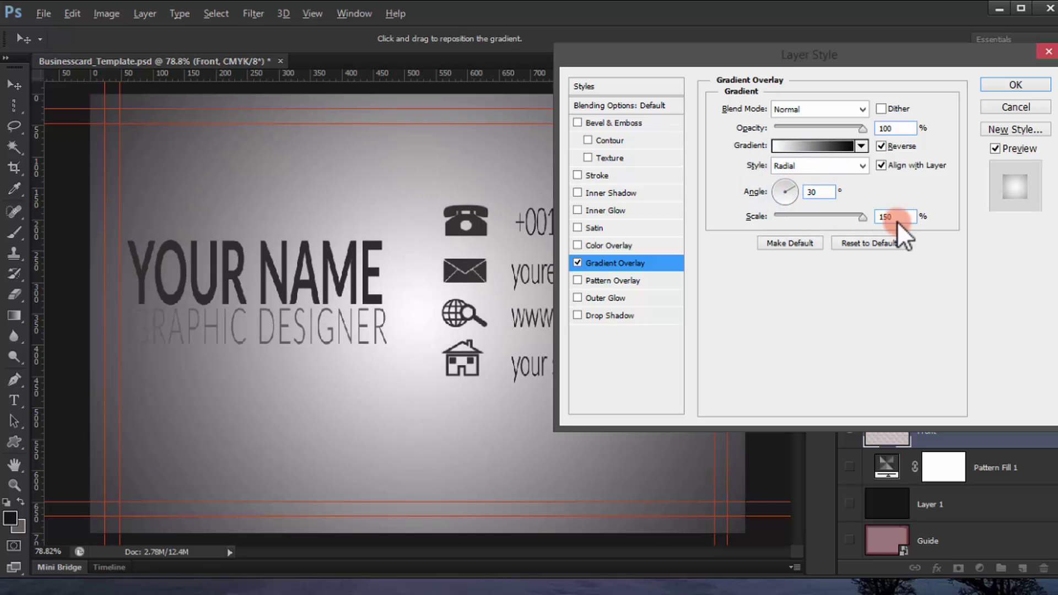
# Step: Blend the gradient overlay in Overlay mode at 55% opacity and apply it
pyautogui.click(837, 103)
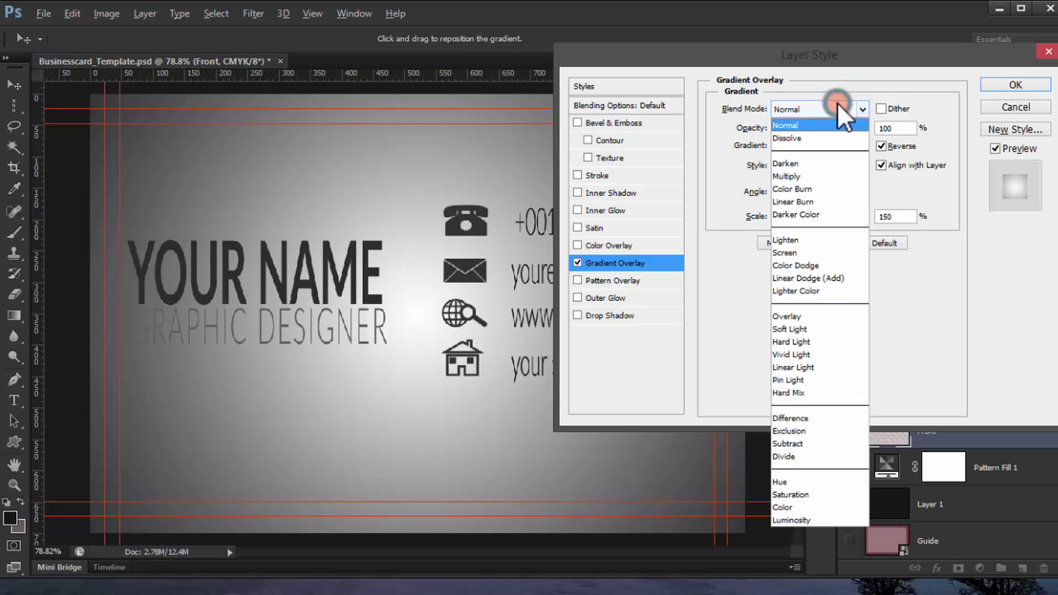
pyautogui.click(831, 319)
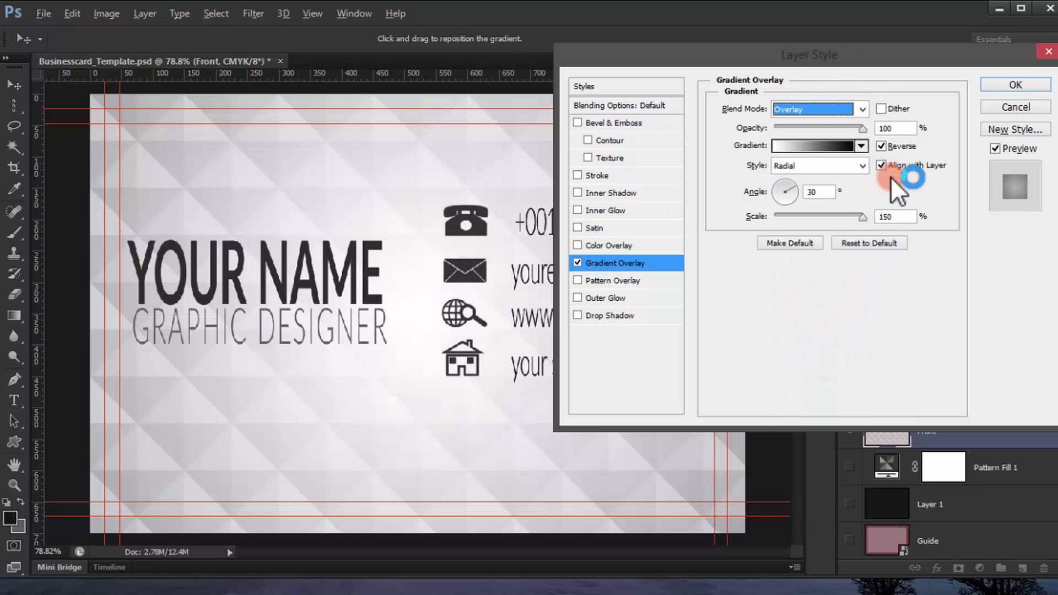
pyautogui.moveTo(856, 132); pyautogui.dragTo(814, 130)
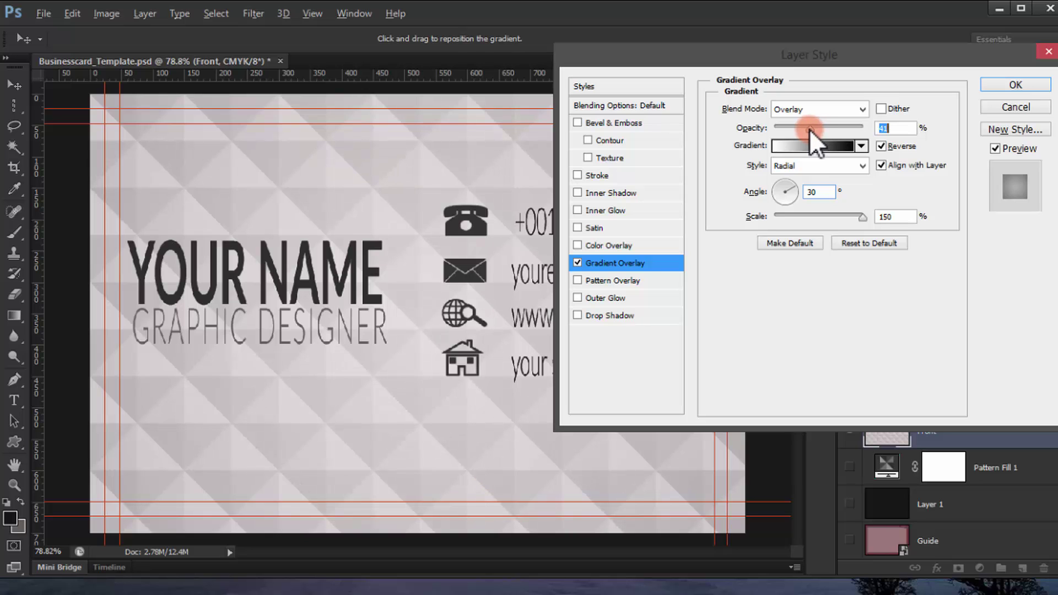
pyautogui.click(1013, 86)
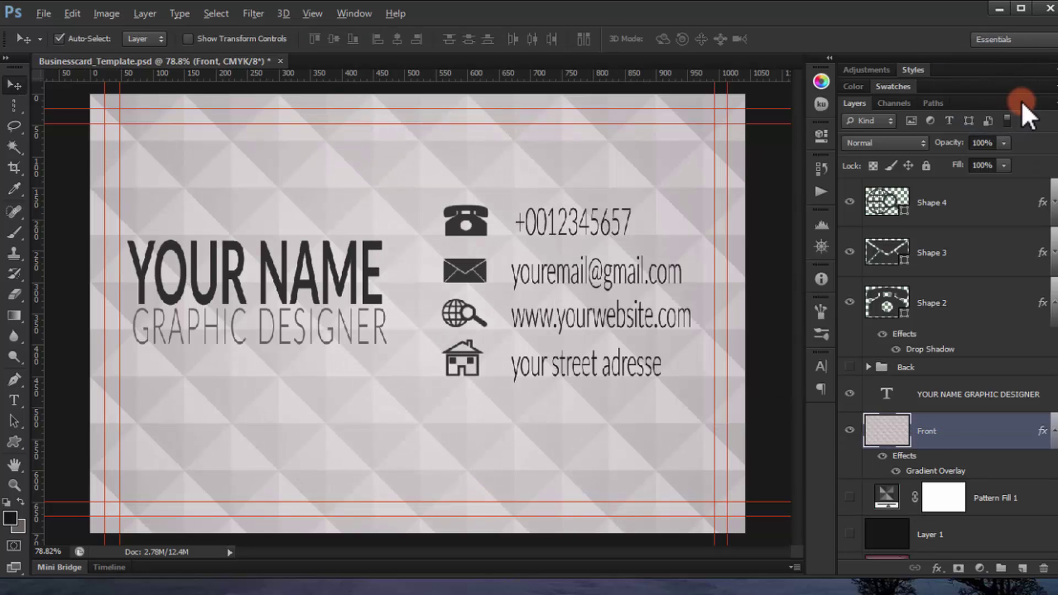
# Step: Group the layers from the street address text down through Shape 2 with Ctrl+G
pyautogui.scroll(-3, 539, 199)
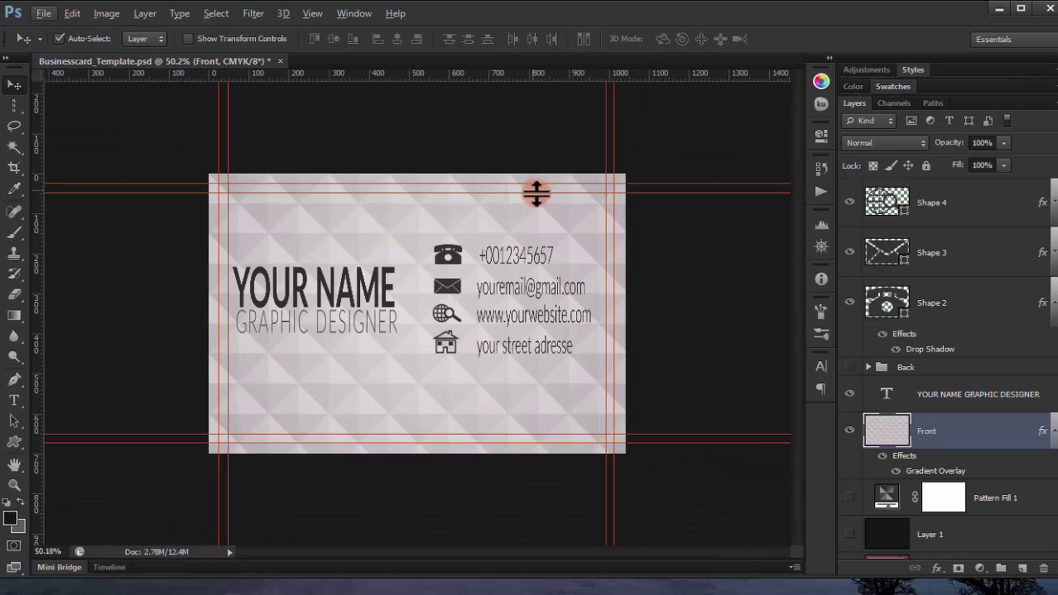
pyautogui.scroll(2, 536, 193)
pyautogui.scroll(3, 881, 284)
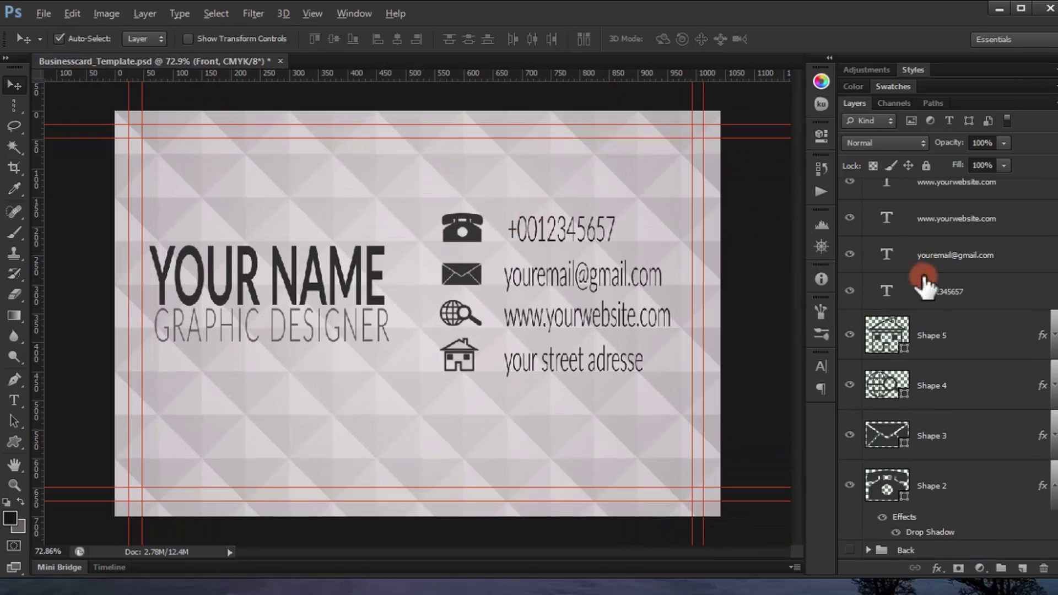
pyautogui.scroll(1, 924, 284)
pyautogui.scroll(-3, 937, 331)
pyautogui.scroll(3, 978, 308)
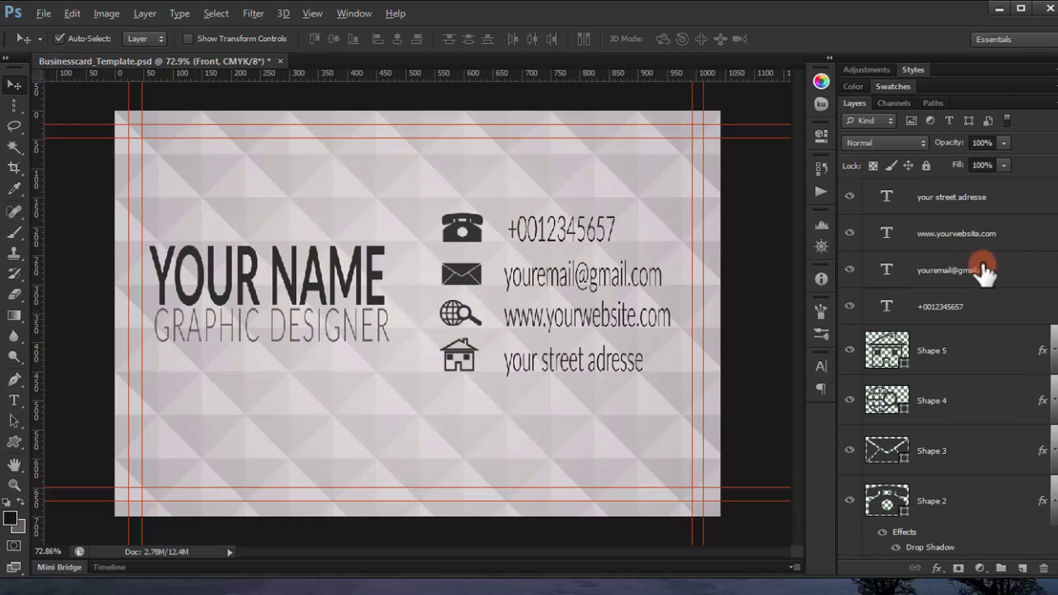
pyautogui.click(968, 200)
pyautogui.scroll(-3, 978, 276)
pyautogui.keyDown('shift'); pyautogui.click(1000, 355); pyautogui.keyUp('shift')
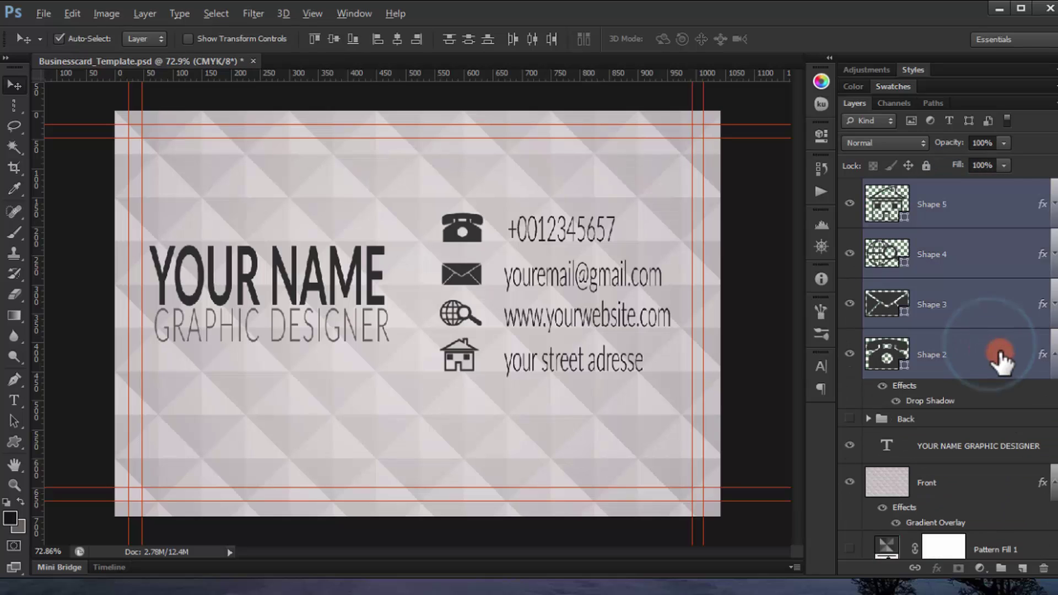
pyautogui.hotkey('ctrl', 'g')
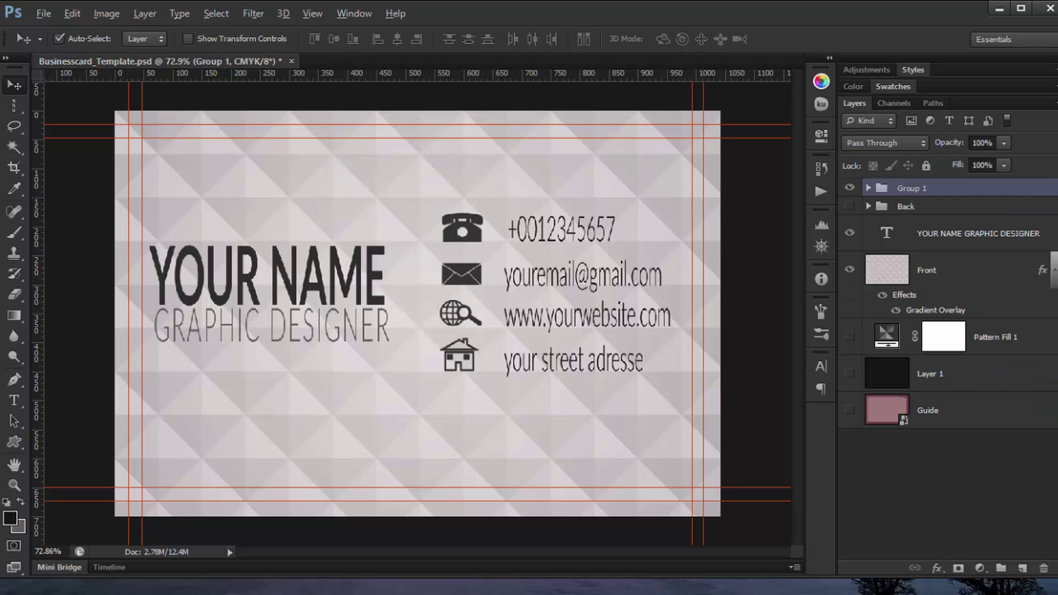
# Step: Name the new group 'Front' and hide it to reveal the back design
pyautogui.doubleClick(907, 188)
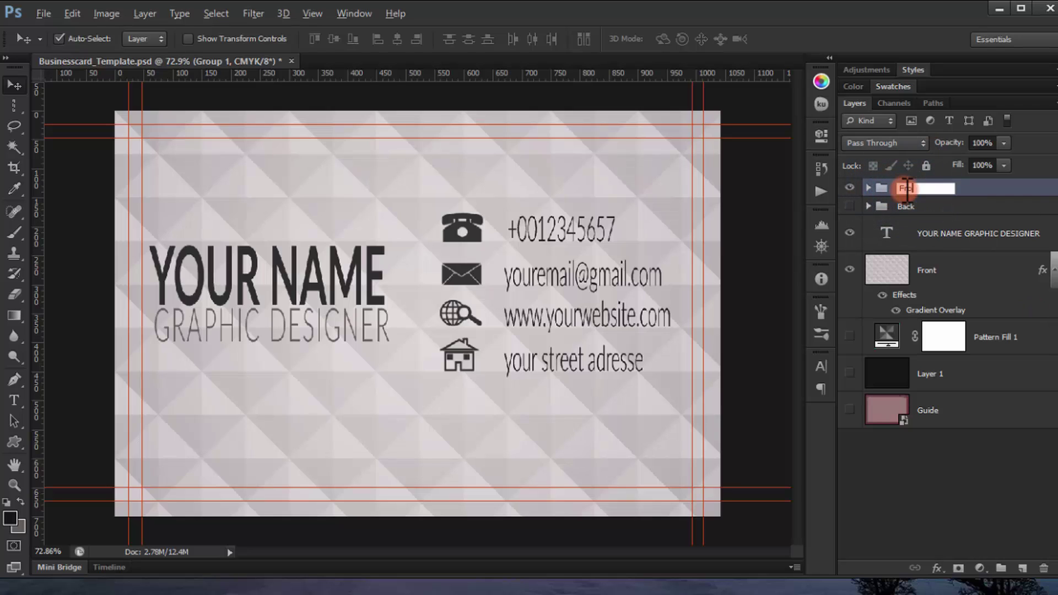
pyautogui.press('Return')
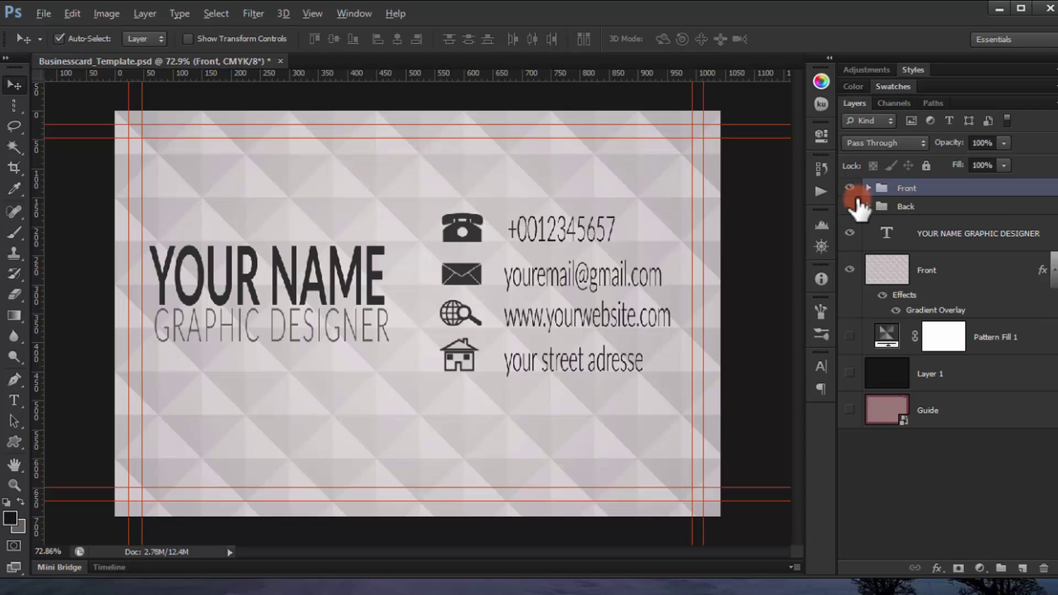
pyautogui.click(850, 207)
pyautogui.click(850, 189)
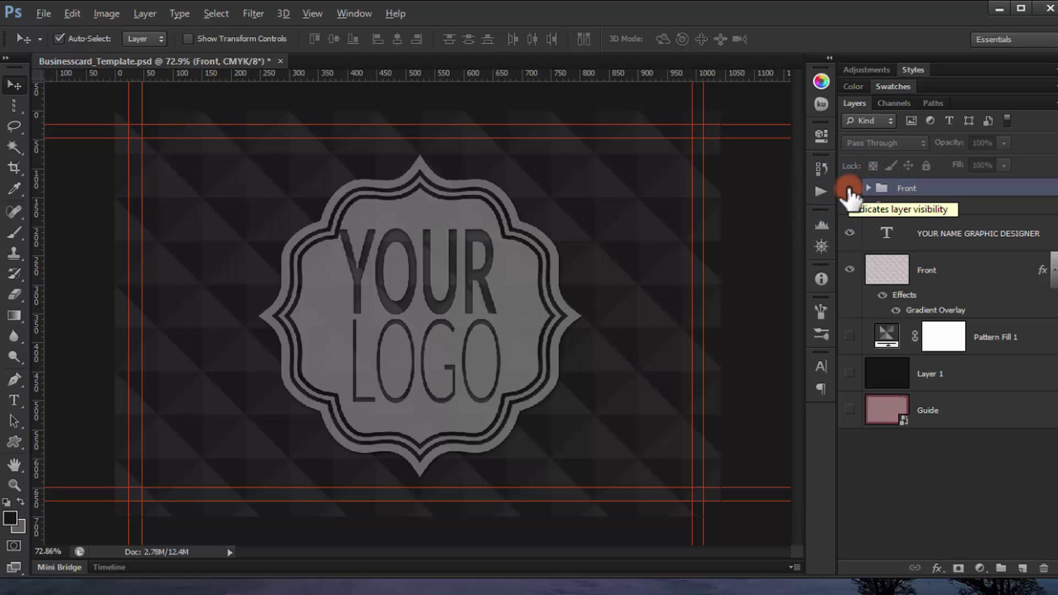
# Step: Move the Back group above Front and leave it visible to show the YOUR LOGO side
pyautogui.click(850, 189)
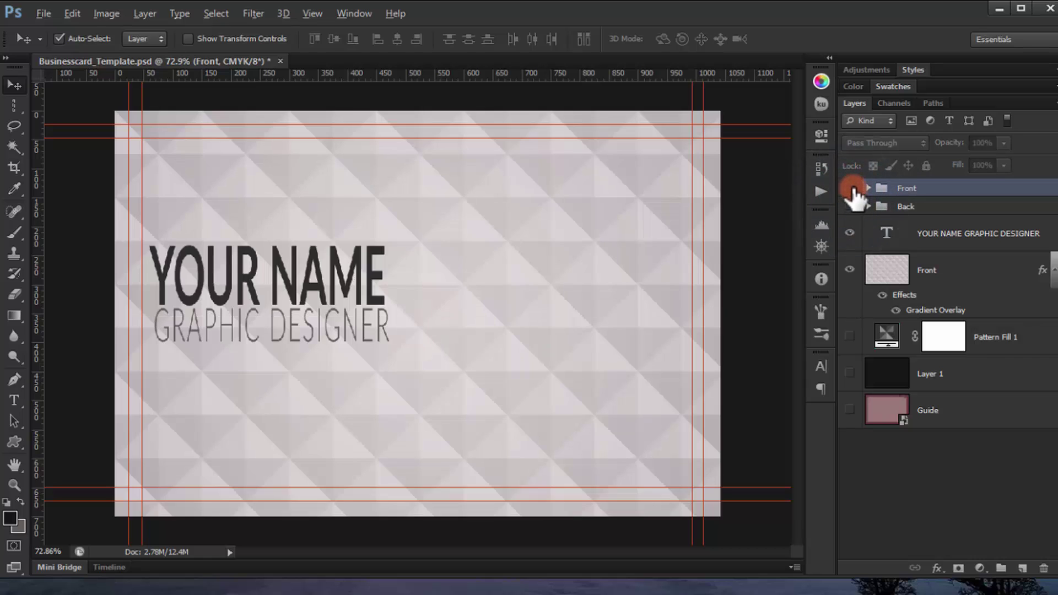
pyautogui.click(853, 208)
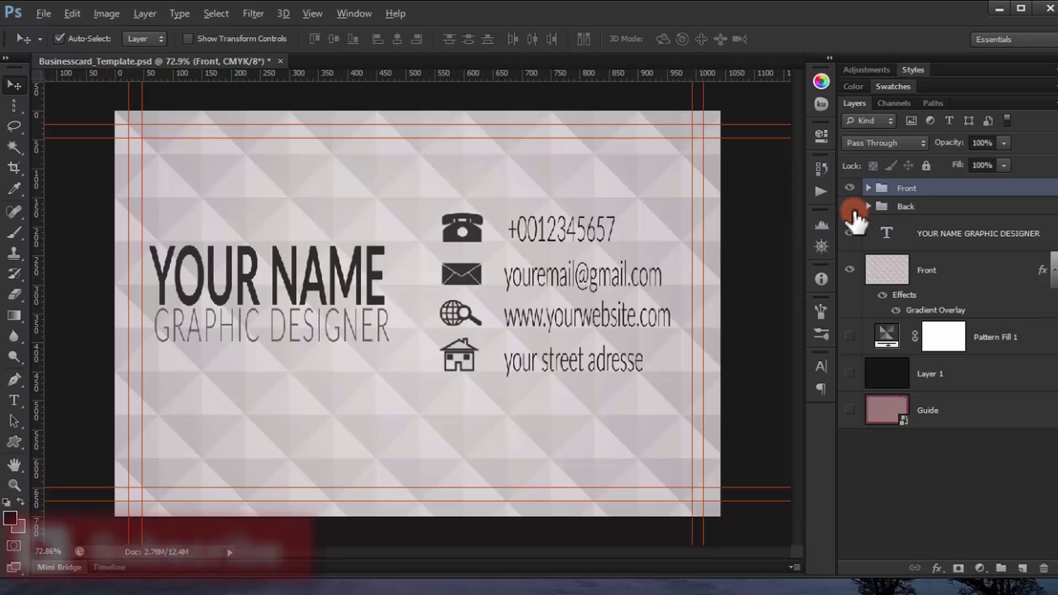
pyautogui.click(850, 207)
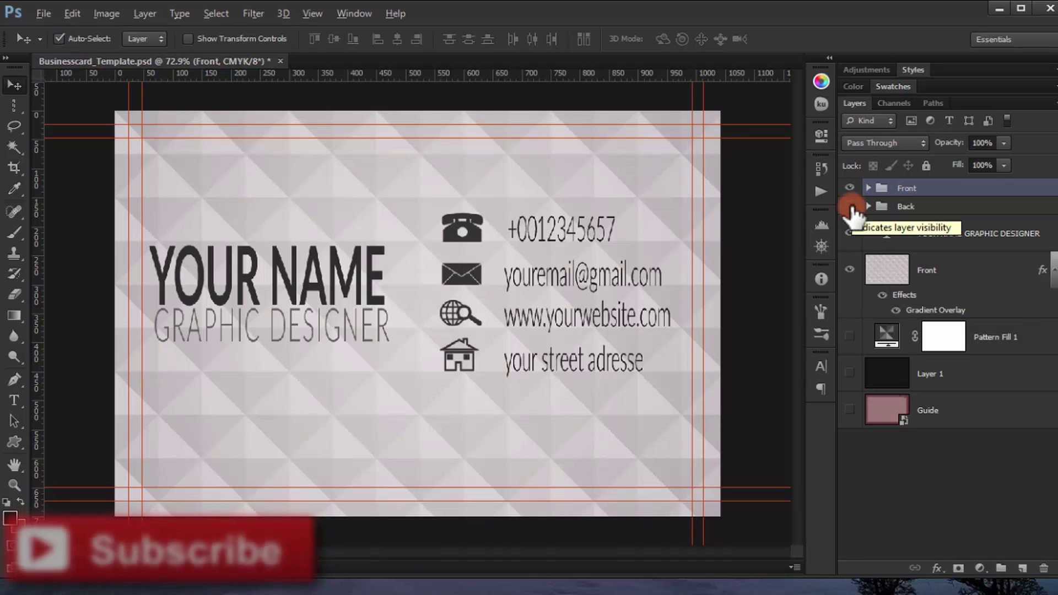
pyautogui.moveTo(897, 211); pyautogui.dragTo(873, 184)
pyautogui.click(850, 188)
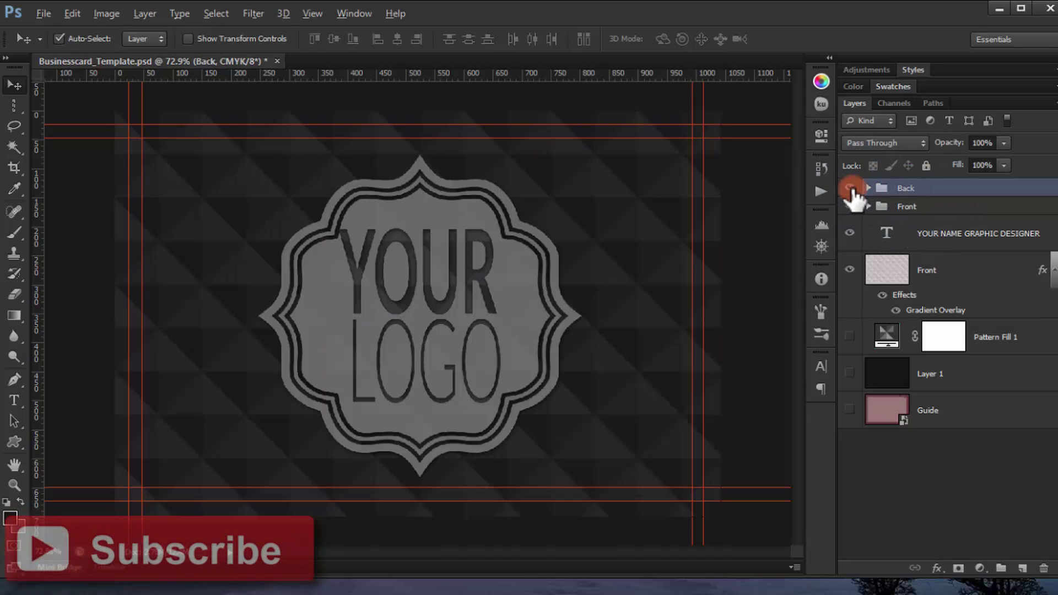
pyautogui.click(850, 189)
pyautogui.click(851, 188)
pyautogui.click(850, 189)
pyautogui.click(850, 188)
pyautogui.click(84, 19)
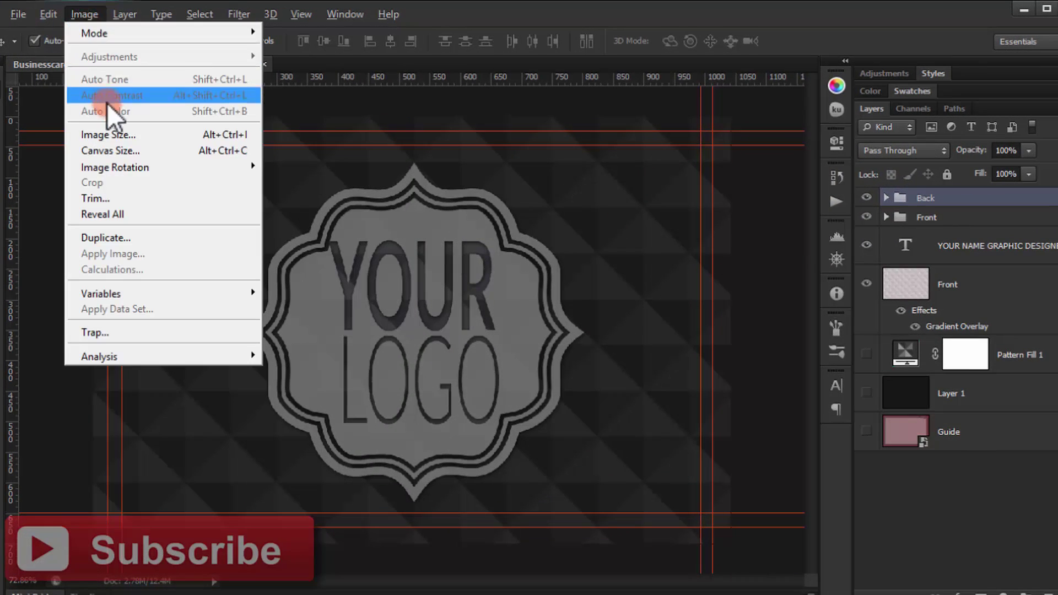
pyautogui.click(120, 135)
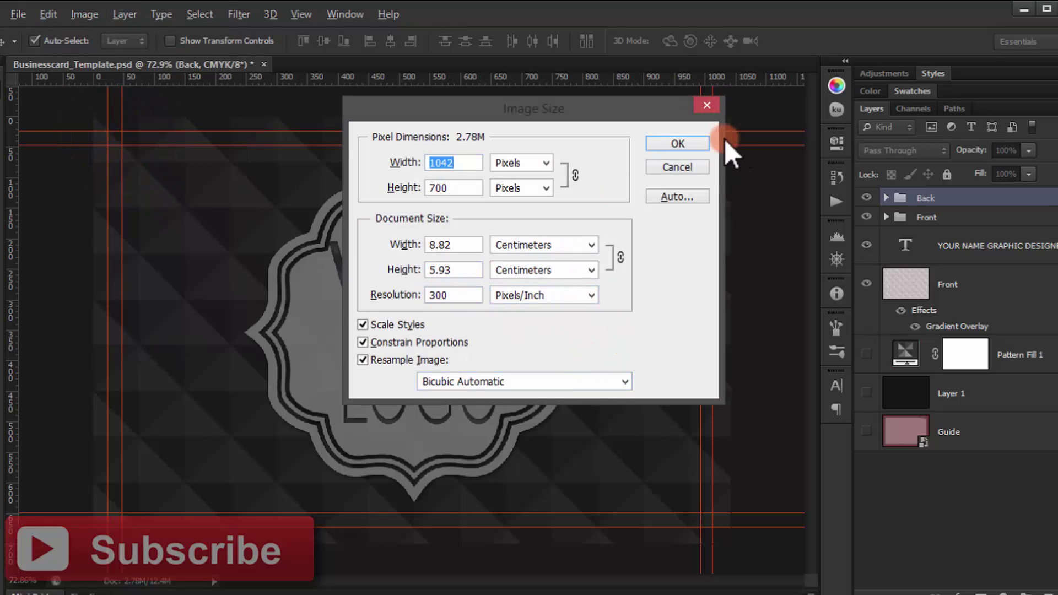
pyautogui.click(701, 101)
pyautogui.click(97, 13)
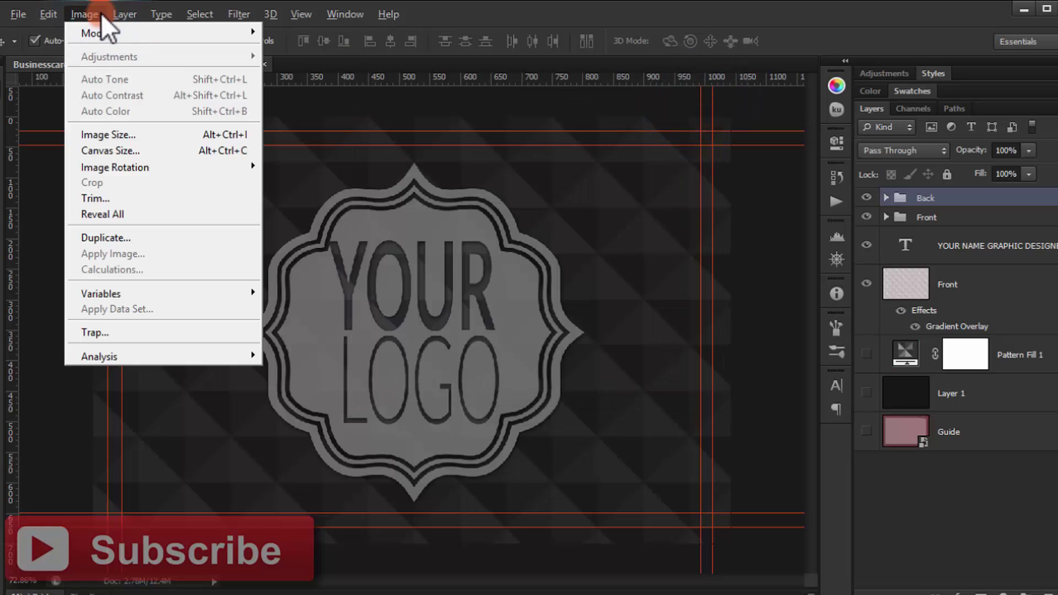
pyautogui.moveTo(90, 16)
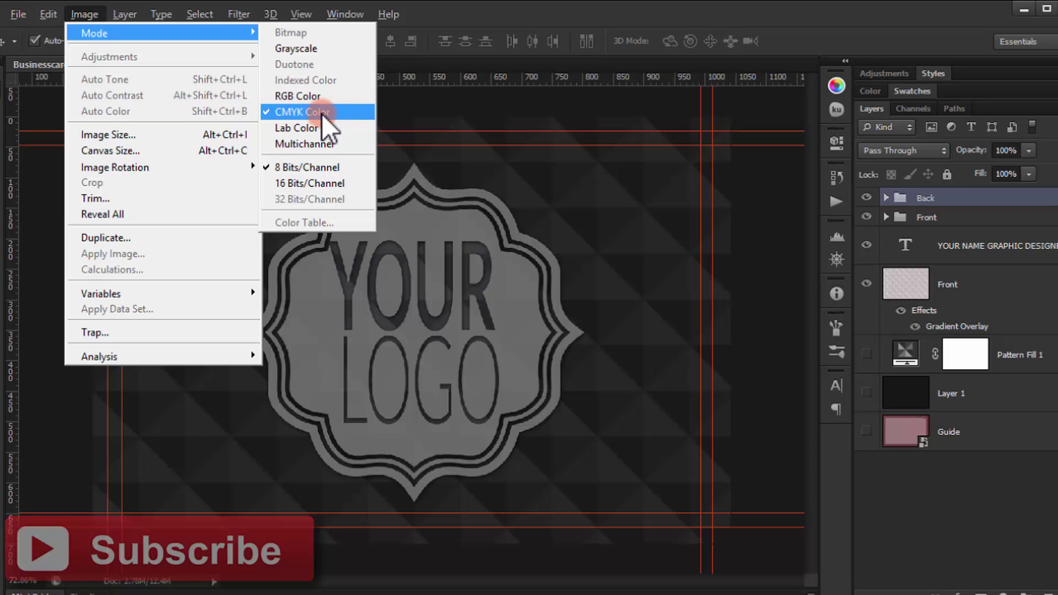
pyautogui.click(742, 16)
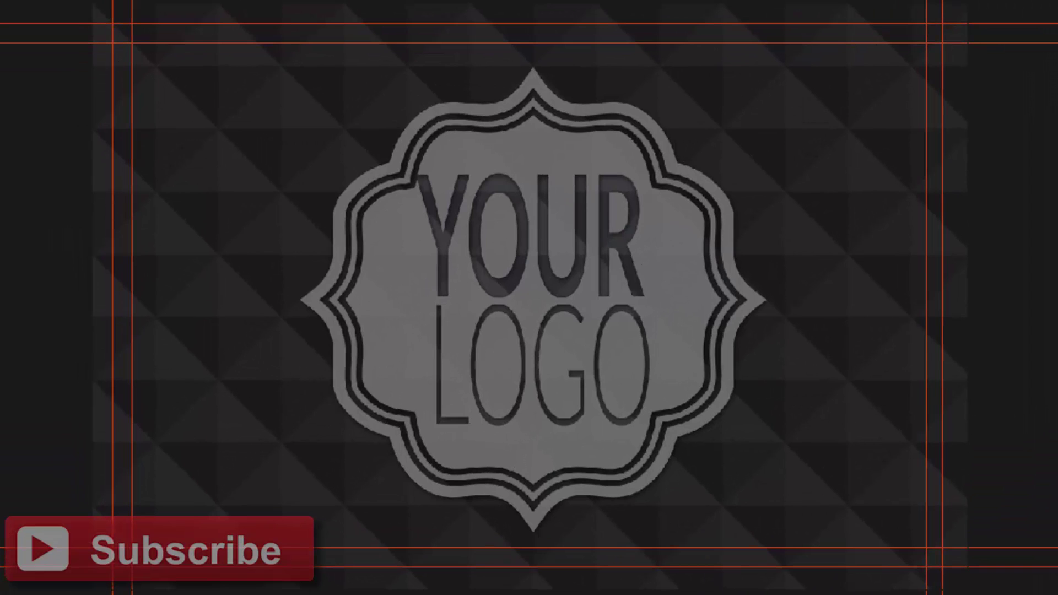
pyautogui.click(712, 140)
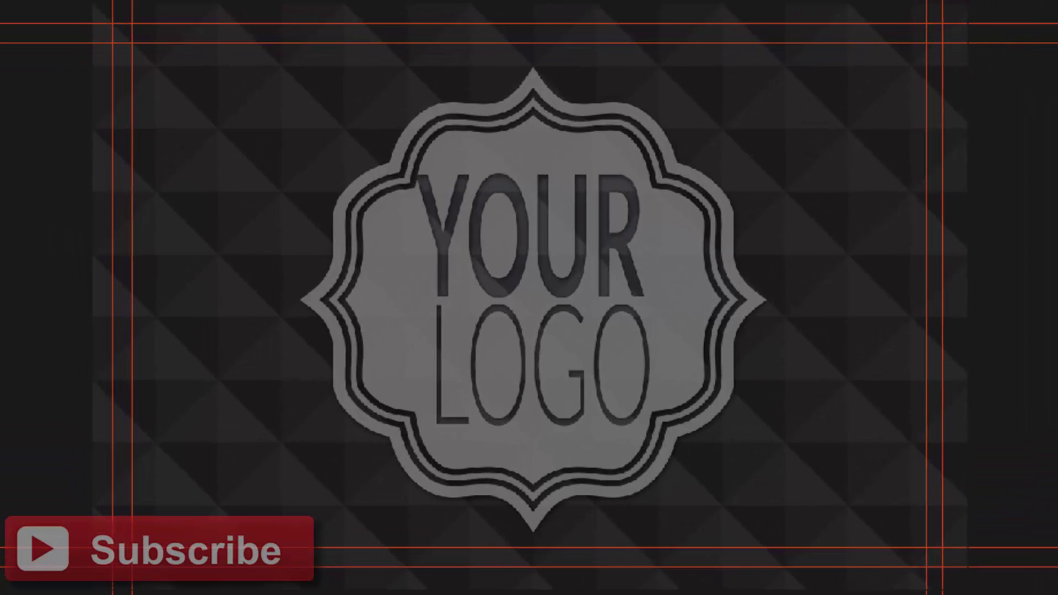